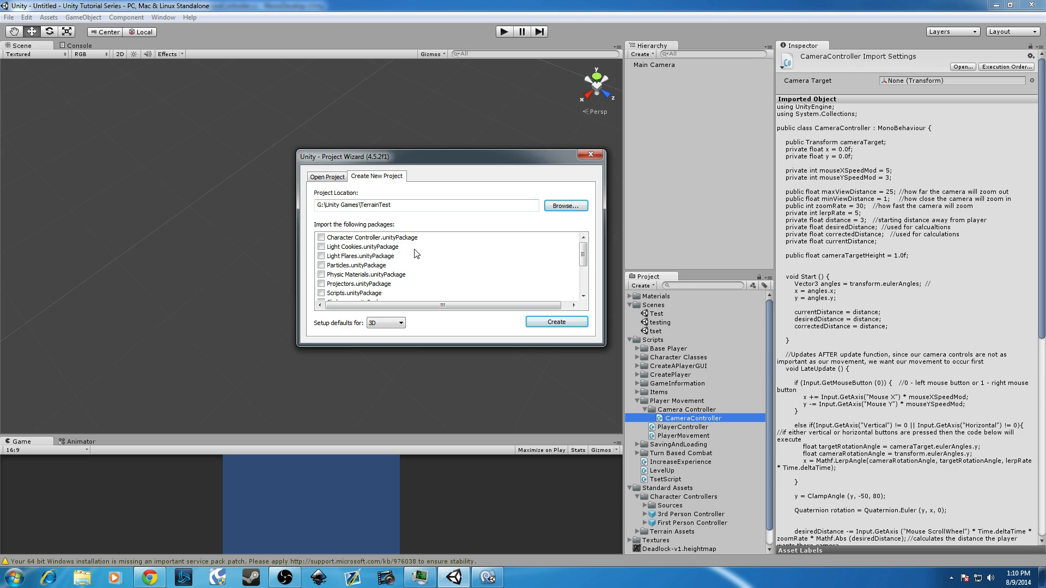
Include the Skyboxes, Terrain Assets, Tree Creator and Water (Basic) packages in the new project's import list.
left_click(582, 299)
left_click(581, 299)
left_click(581, 299)
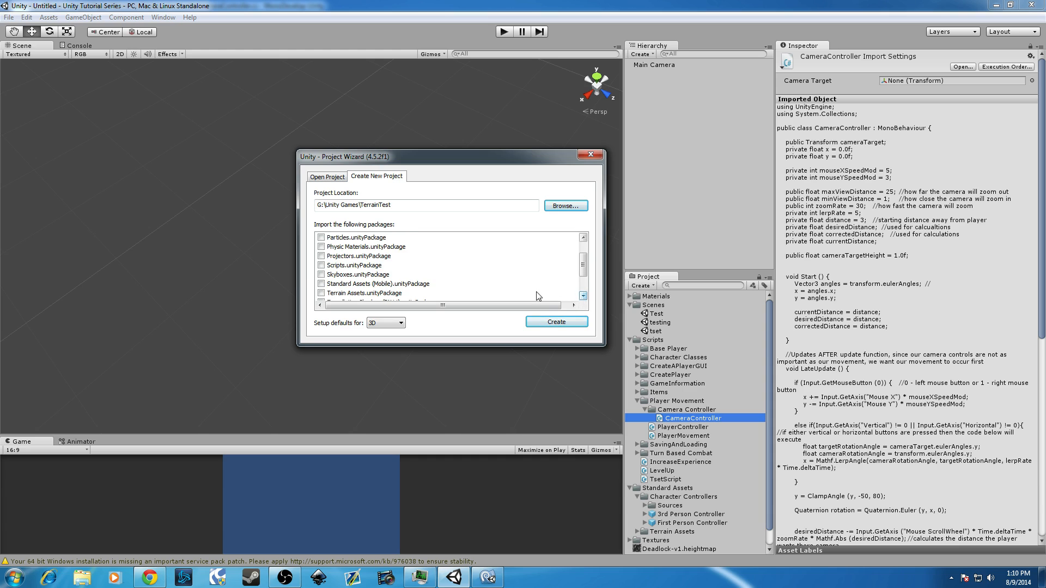
left_click(321, 274)
left_click(321, 293)
left_click(583, 297)
left_click(583, 297)
left_click(583, 297)
left_click(582, 297)
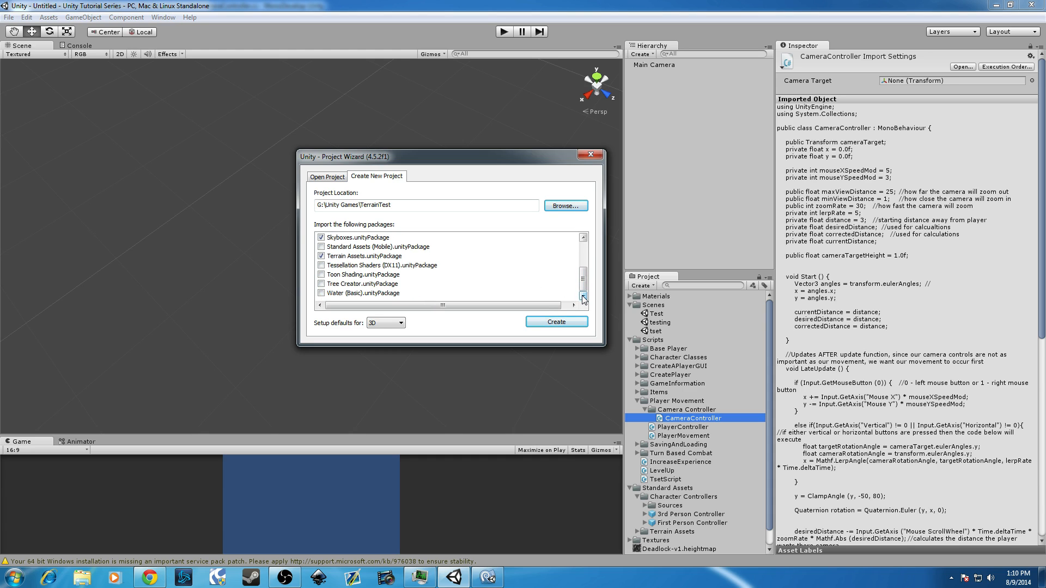
left_click(321, 293)
Include the Character Controller package as well and create the TerrainTest project with 3D defaults.
scroll(488, 267, "up", 3)
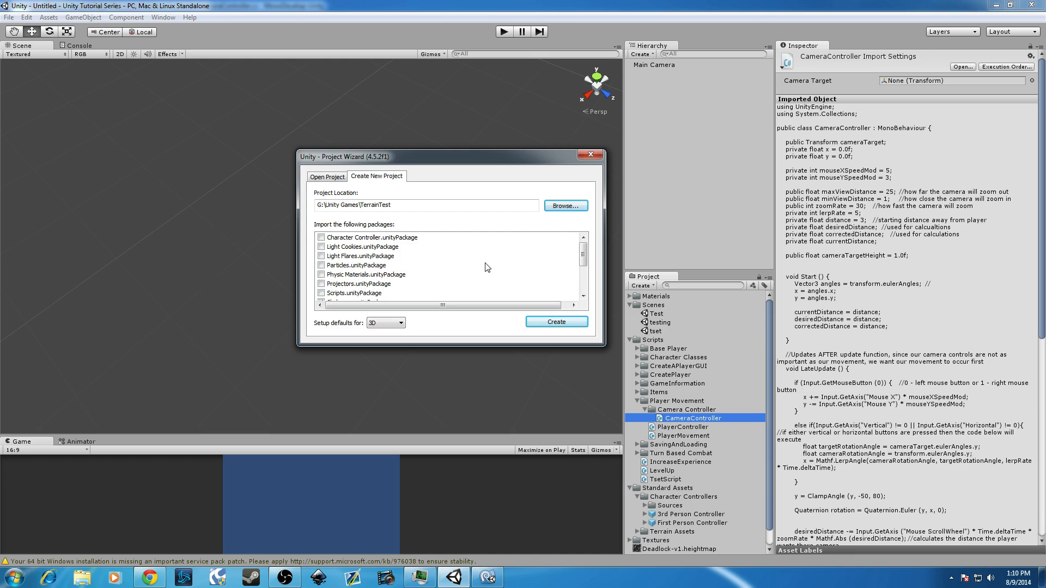
scroll(488, 267, "down", 4)
scroll(487, 267, "up", 4)
left_click(321, 237)
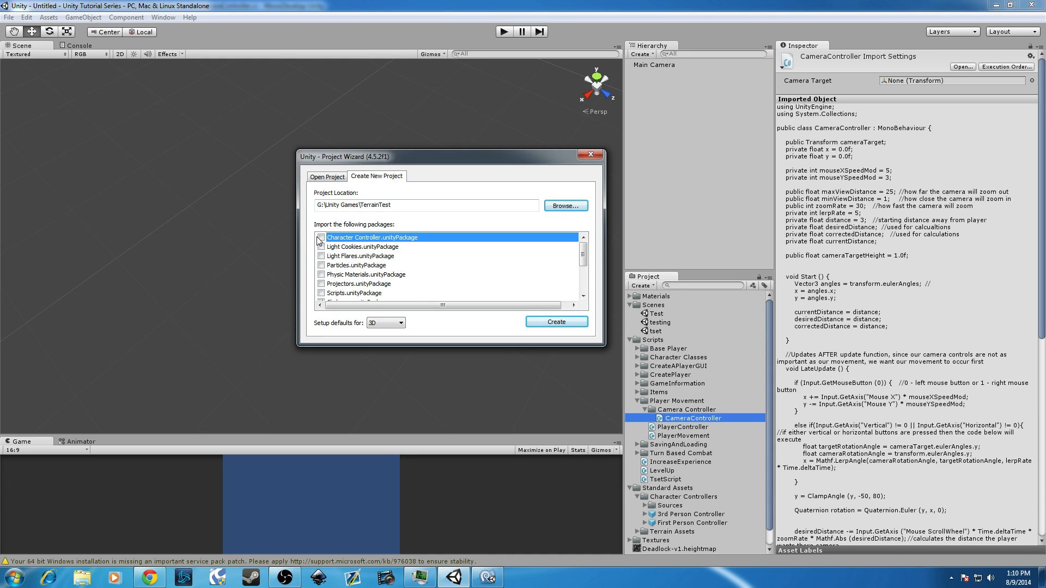
scroll(419, 253, "down", 3)
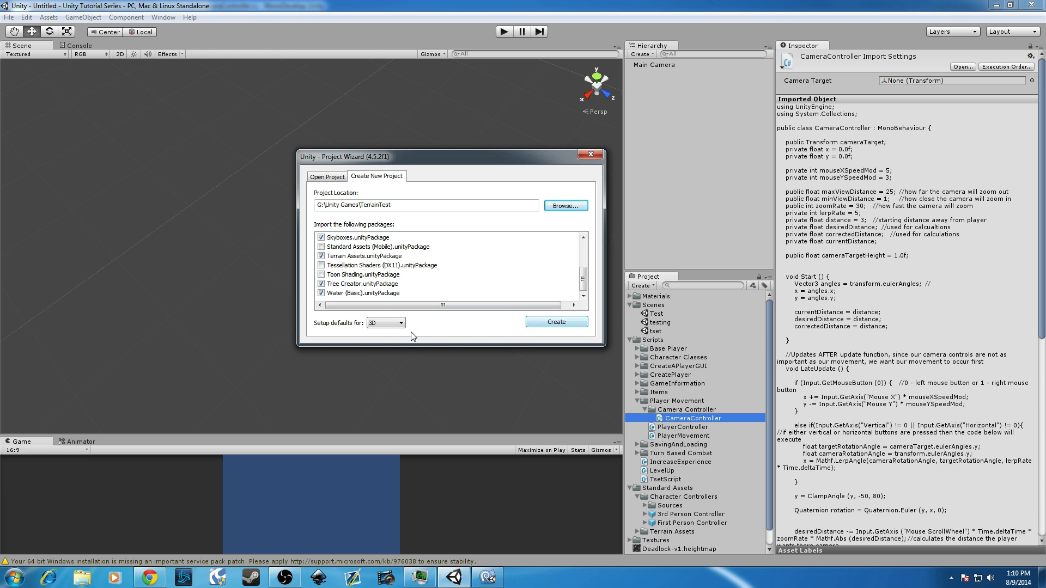
left_click(543, 322)
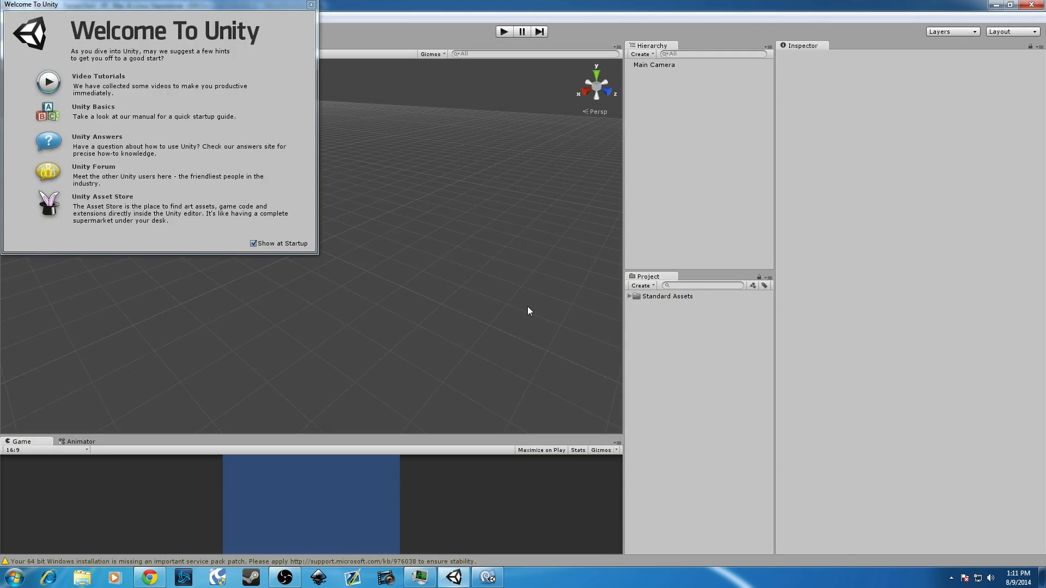
Close the welcome window and check the imported package folders inside Standard Assets.
left_click(312, 5)
left_click(629, 297)
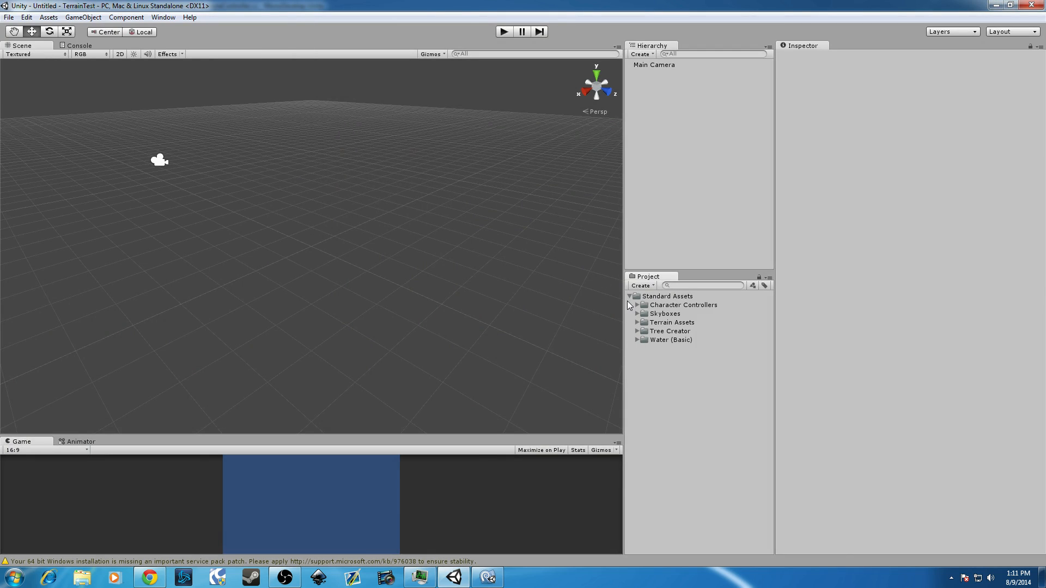
left_click(630, 296)
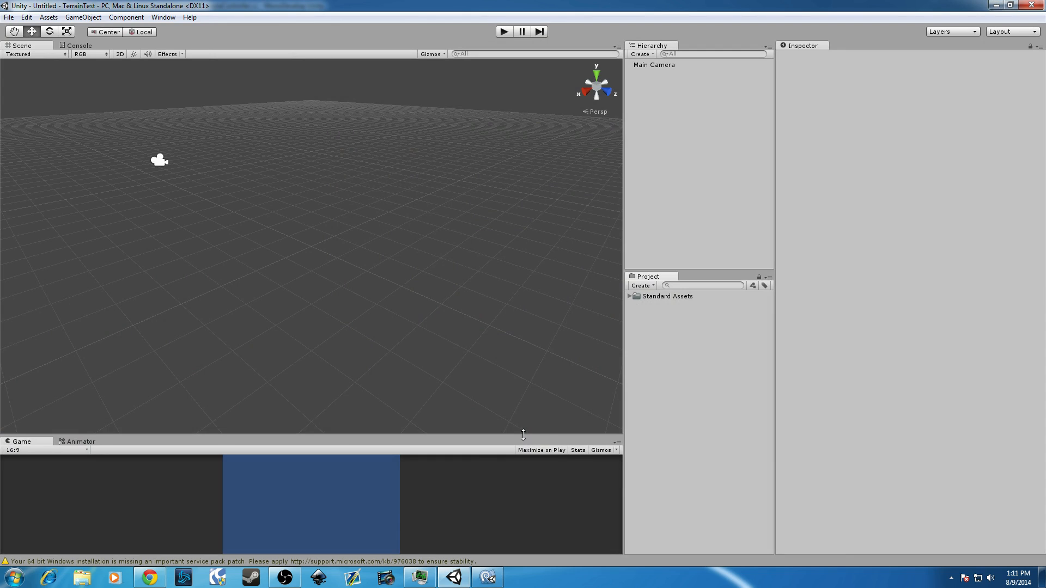
Enlarge the Scene view by narrowing the Inspector and the Hierarchy and Project column.
left_click_drag(525, 435, 546, 431)
scroll(416, 298, "down", 5)
mouse_move(403, 230)
middle_mouse_down()
mouse_move(374, 231)
mouse_move(435, 261)
mouse_move(417, 262)
mouse_move(406, 235)
middle_mouse_up()
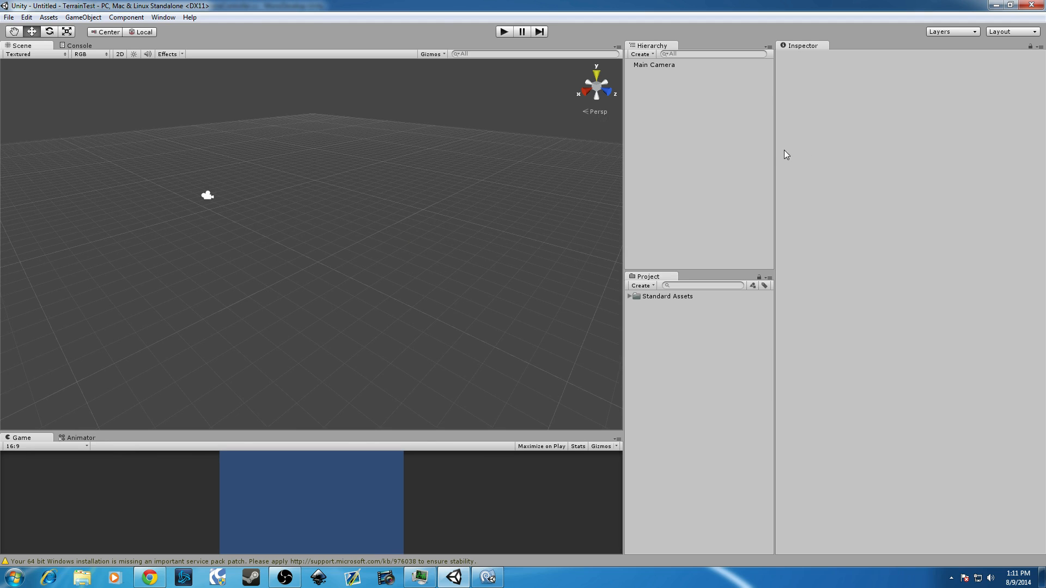
left_click_drag(774, 153, 895, 154)
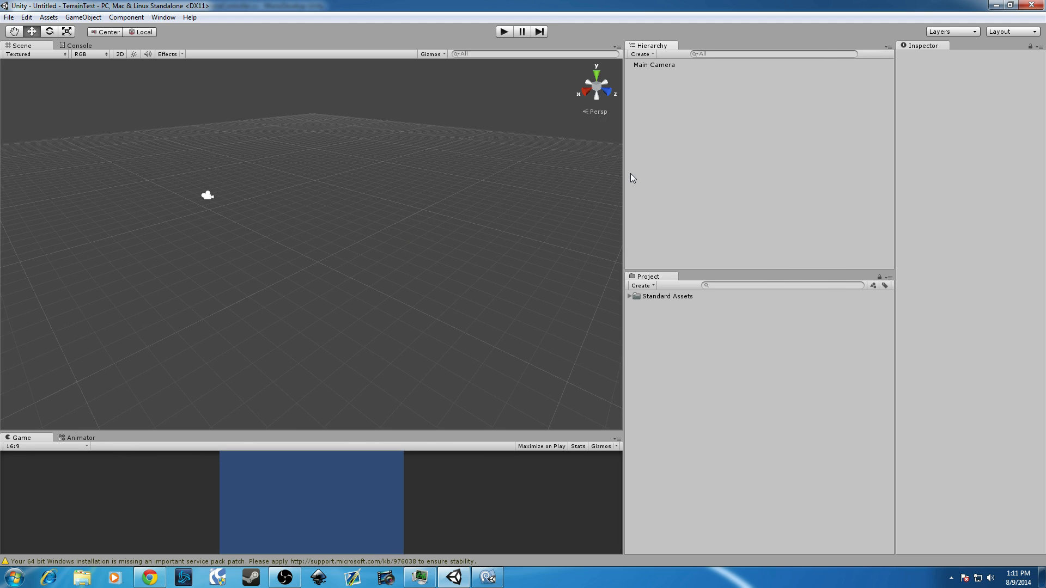
left_click_drag(623, 177, 922, 170)
scroll(491, 222, "down", 5)
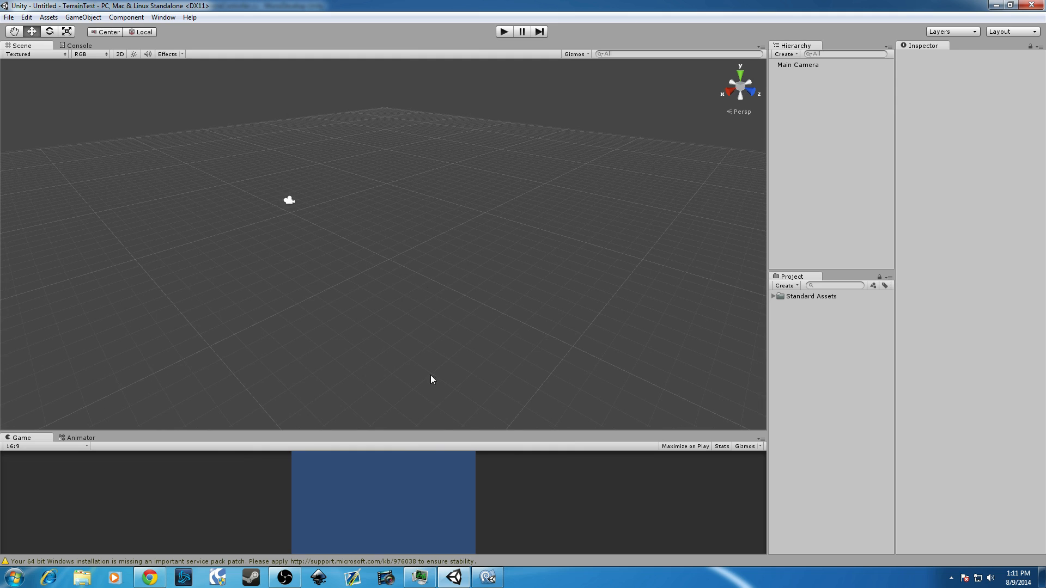
left_click_drag(437, 430, 437, 434)
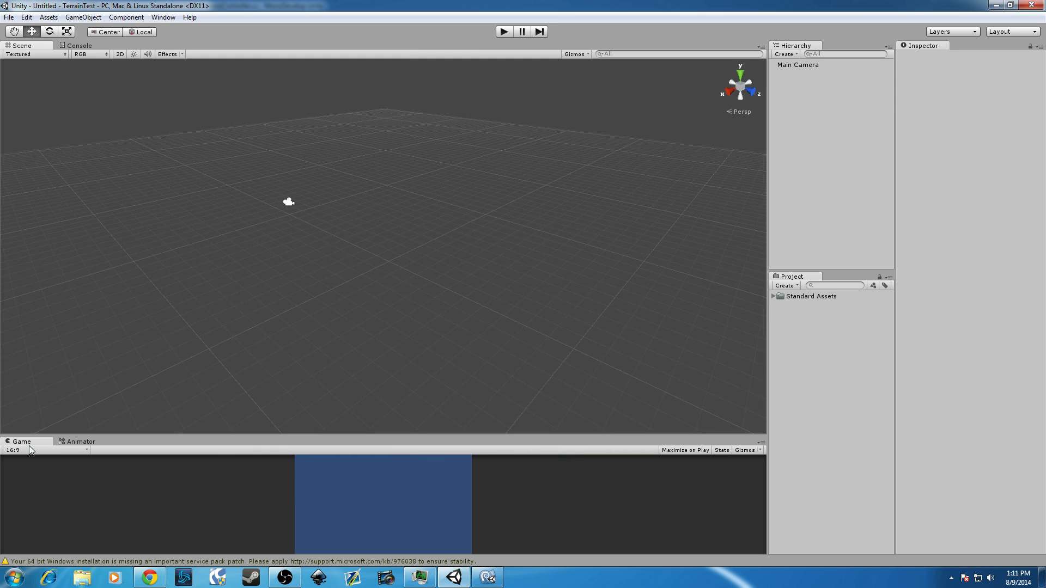
Dock the Game and Animator views alongside the Scene view and bring the Scene view to the front.
left_click_drag(28, 444, 126, 46)
left_click_drag(30, 446, 143, 54)
left_click(21, 45)
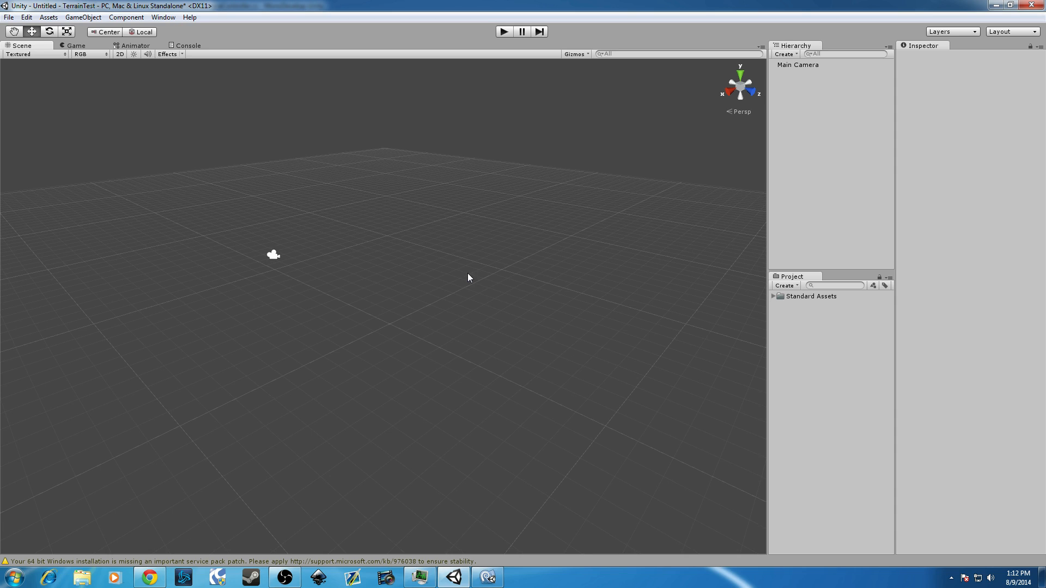
Create a Terrain object in the scene.
left_click(73, 17)
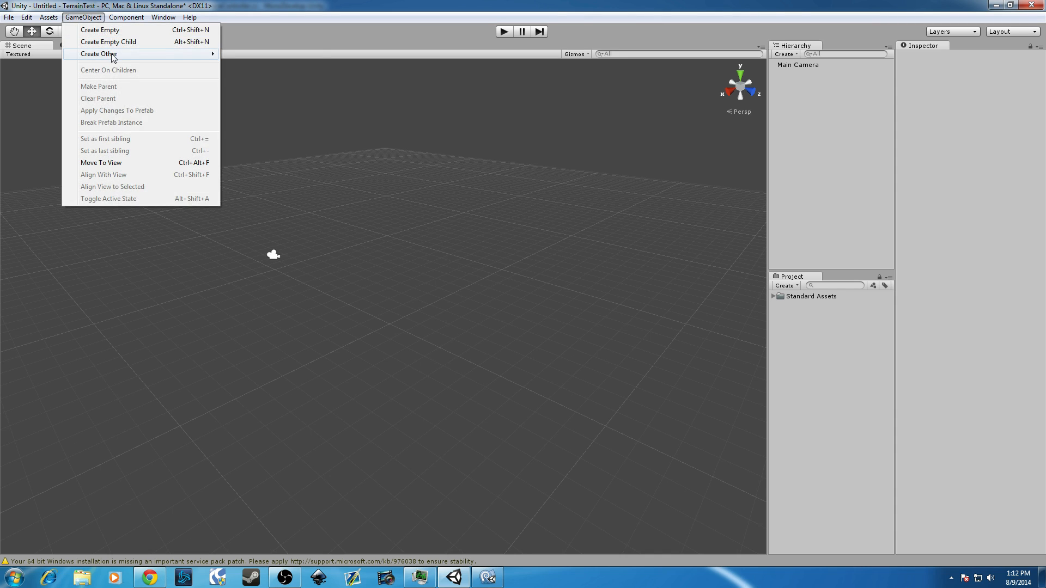
mouse_move(136, 54)
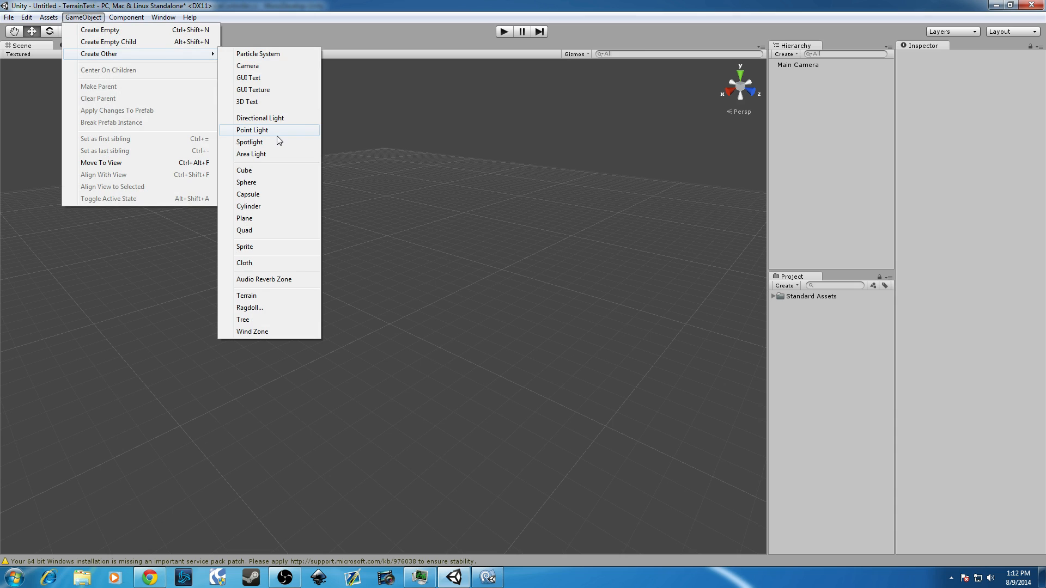
left_click(255, 297)
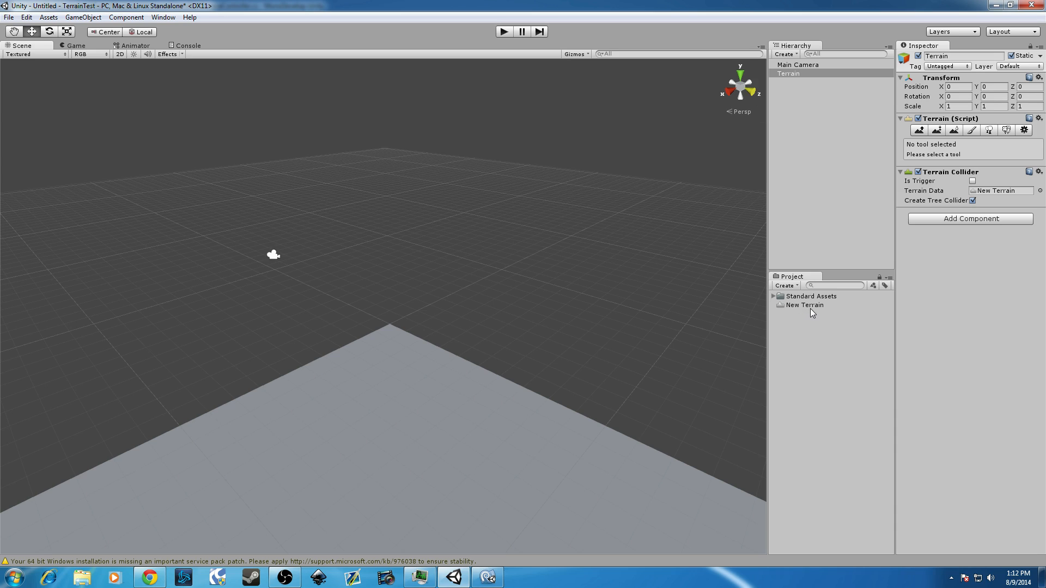
Examine the full extent of the new terrain in the Scene view.
scroll(444, 364, "down", 5)
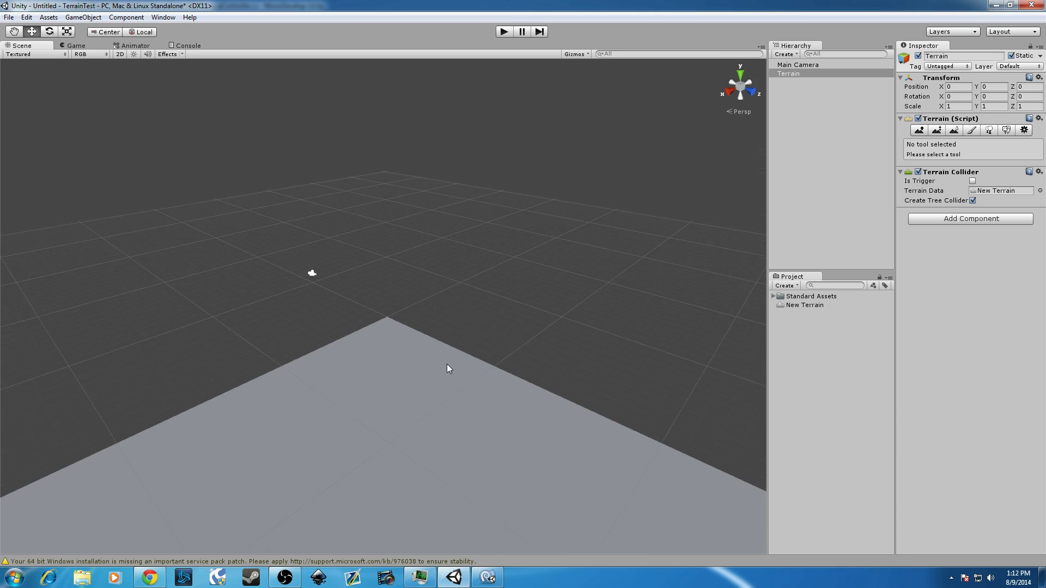
middle_click_drag(444, 376, 442, 239)
scroll(440, 241, "down", 10)
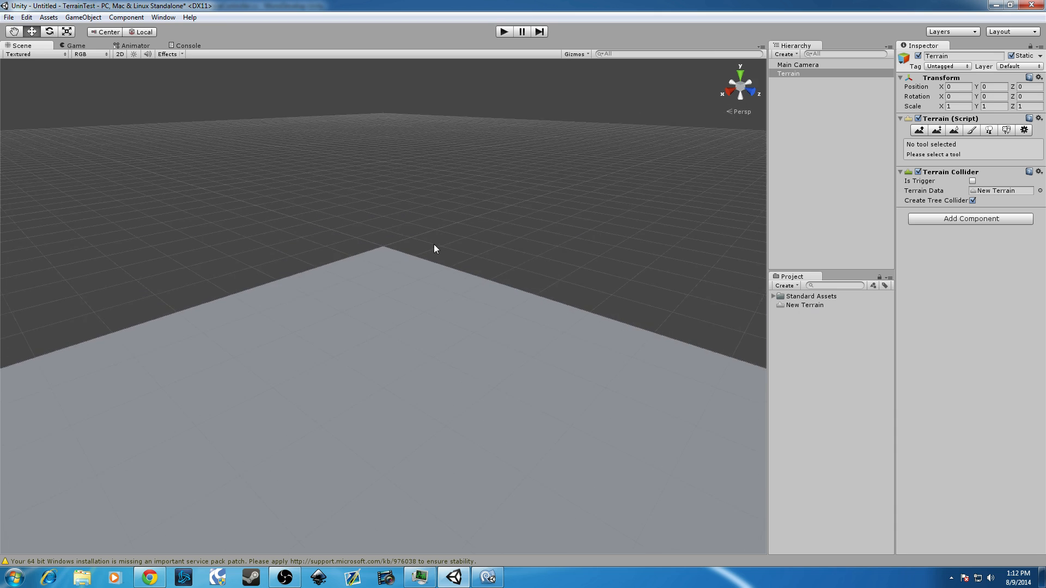
middle_click_drag(419, 364, 418, 232)
scroll(418, 231, "down", 10)
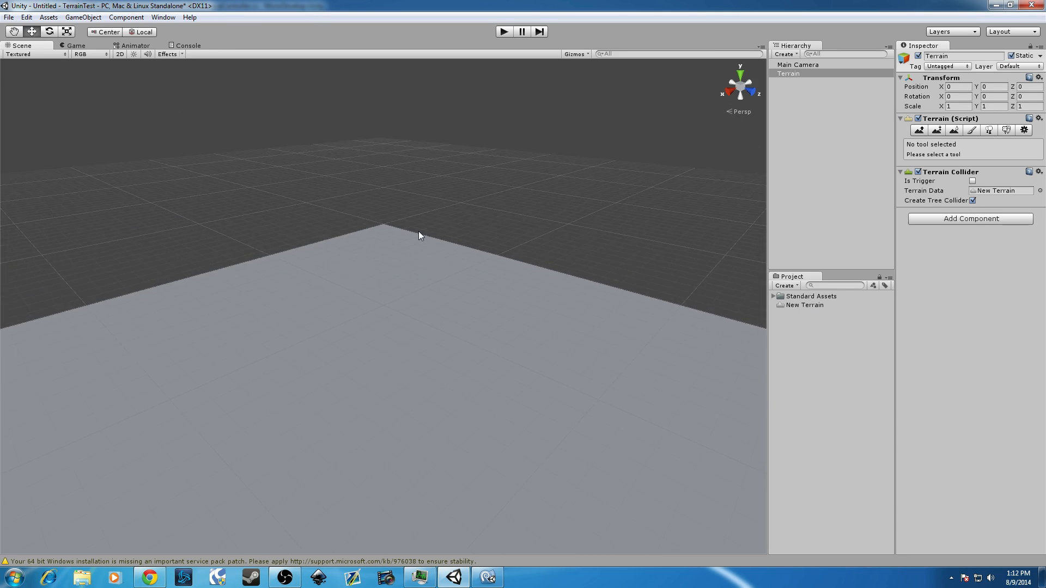
middle_click_drag(414, 357, 411, 248)
scroll(417, 197, "down", 10)
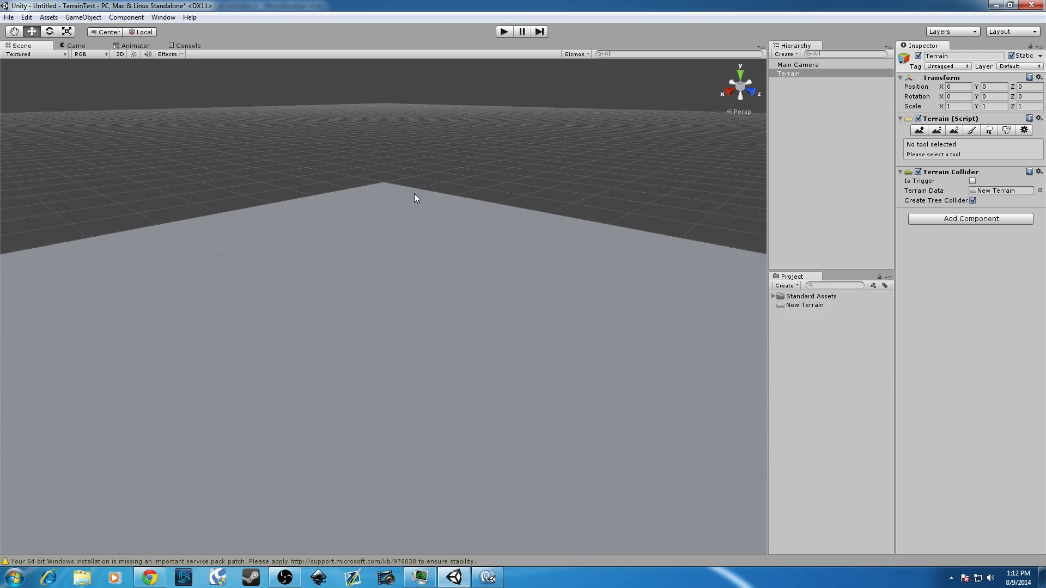
scroll(412, 195, "down", 5)
middle_click_drag(430, 344, 430, 319)
scroll(412, 338, "up", 3)
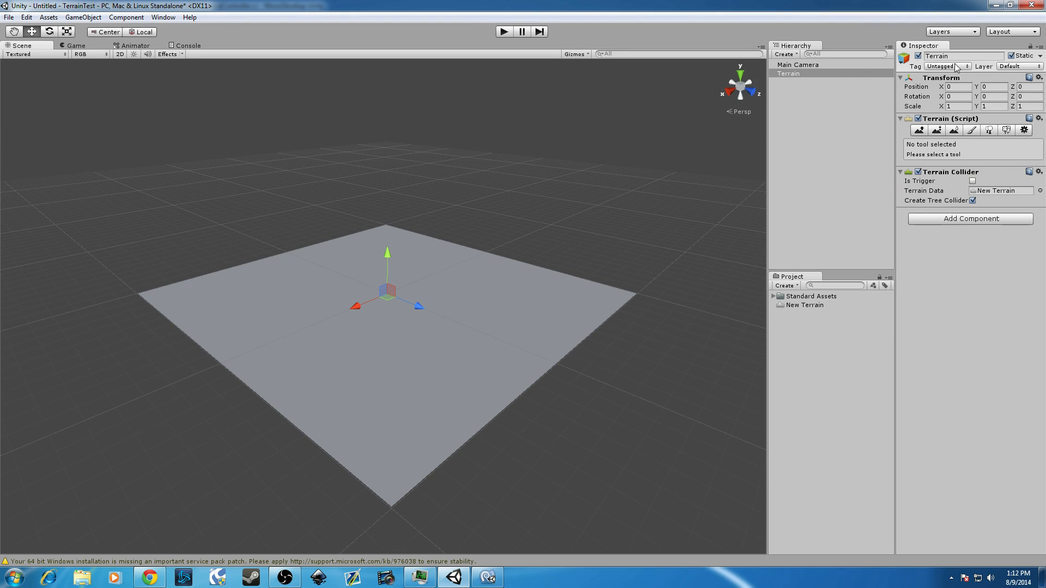
Show the Terrain Settings of the terrain and widen the Inspector so the setting names are readable.
left_click(1024, 130)
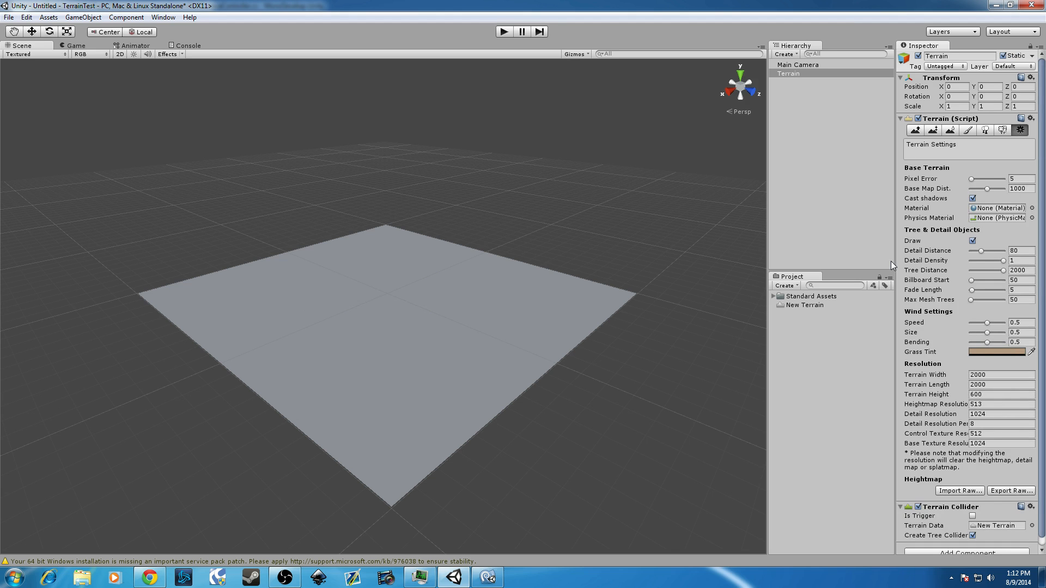
left_click_drag(893, 260, 801, 267)
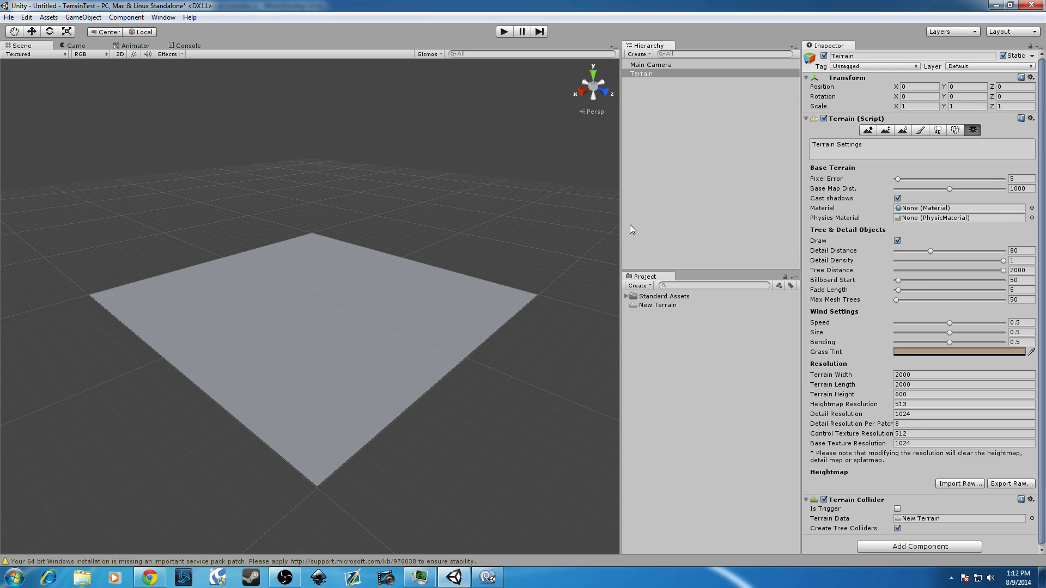
left_click_drag(618, 233, 669, 226)
left_click_drag(843, 206, 809, 206)
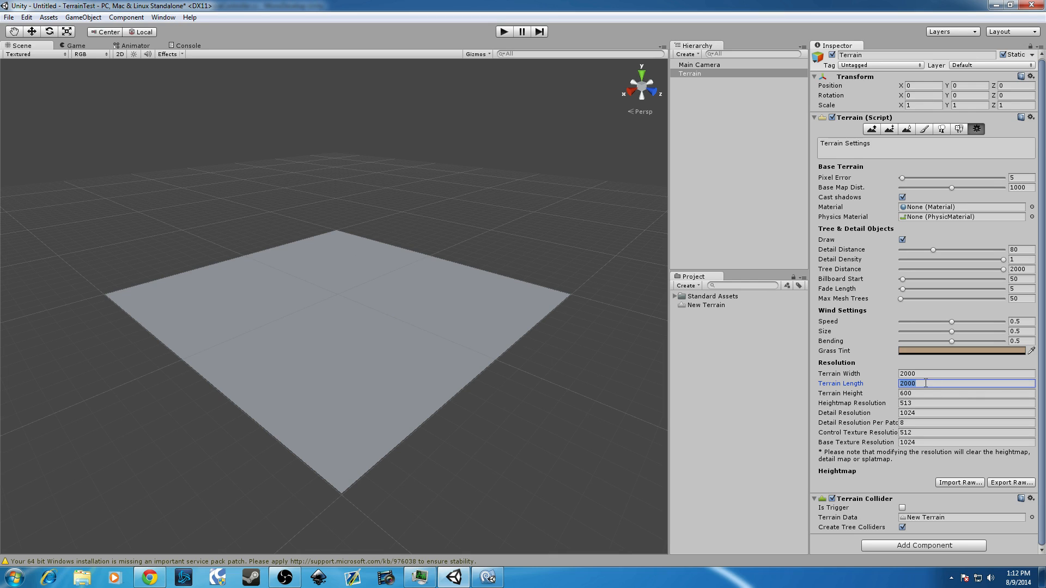
Set the terrain's length and width to 100 each.
type("100")
left_click(930, 374)
type("1")
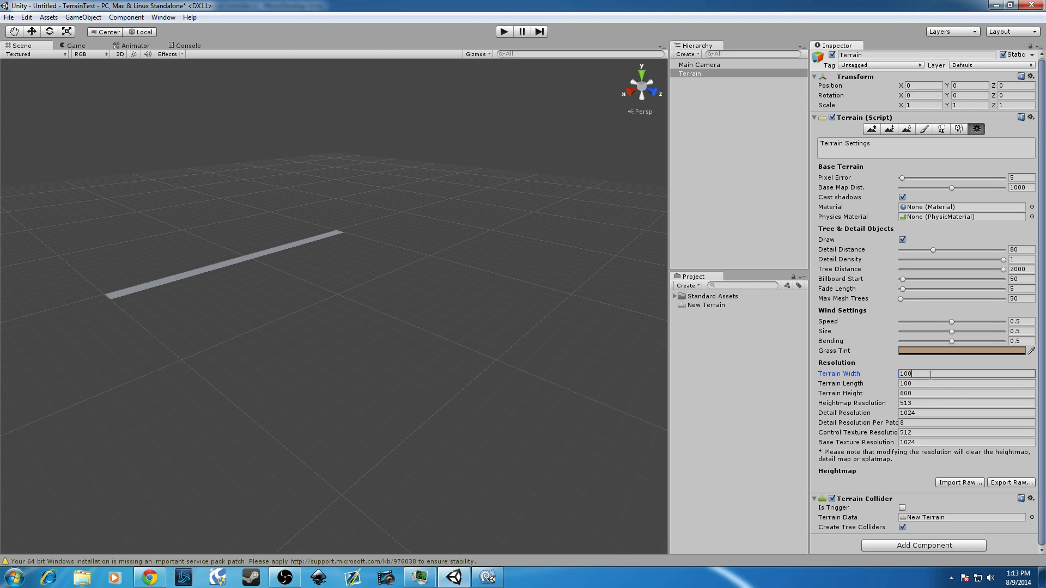
left_click(428, 290)
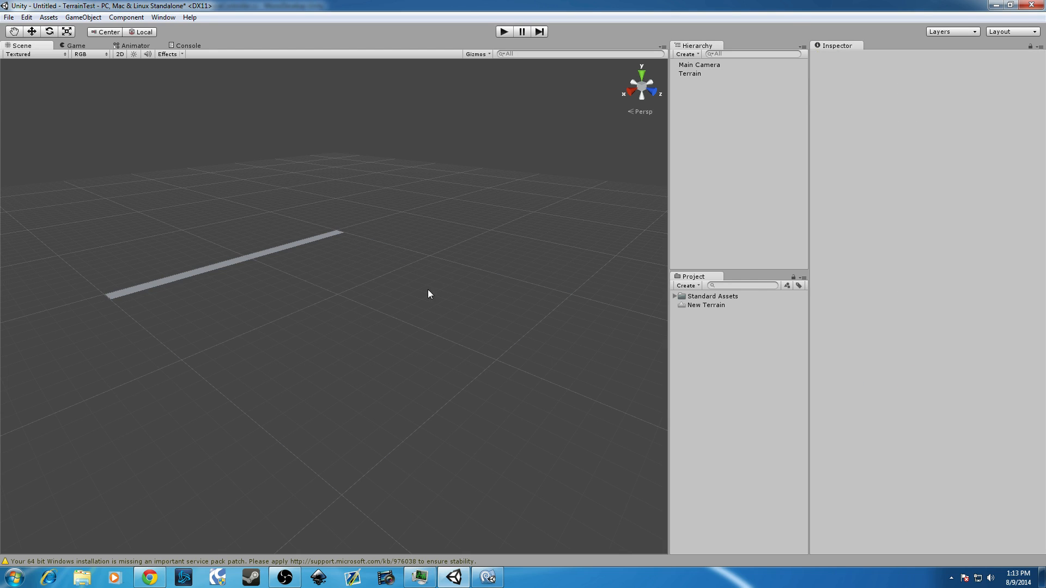
left_click(689, 75)
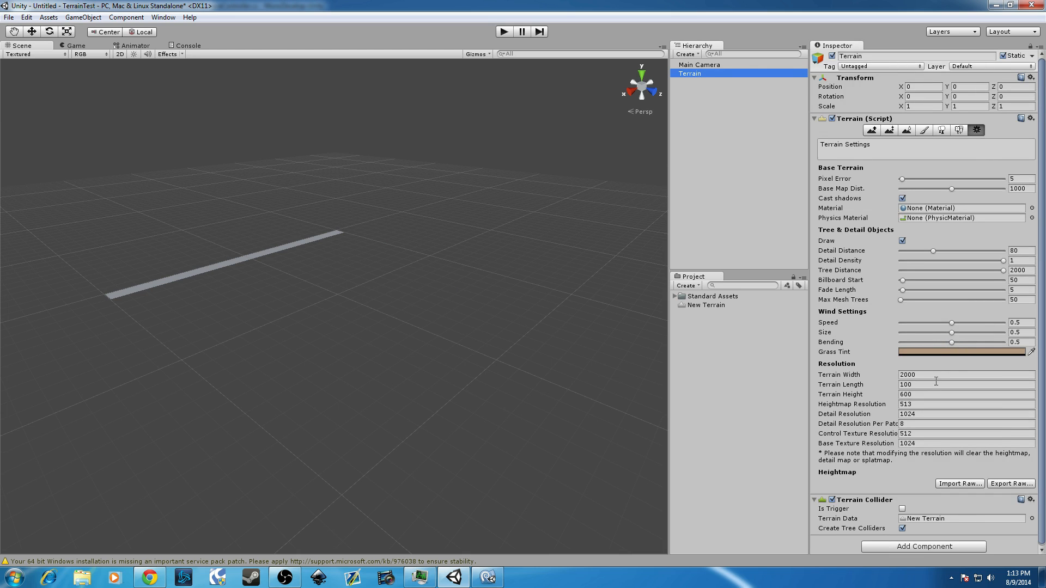
left_click(936, 375)
type("100")
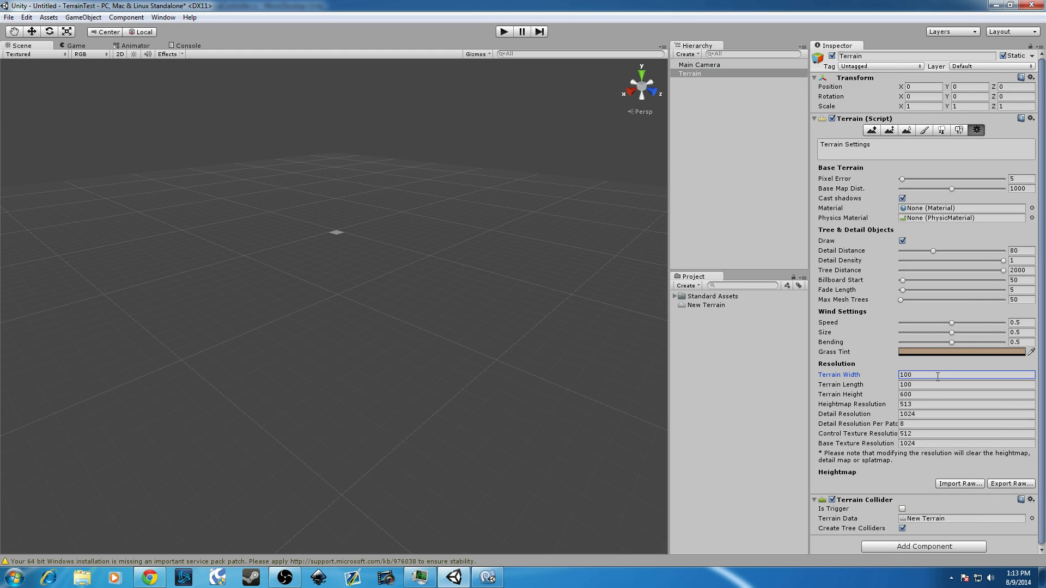
Examine the resized terrain up close and from a straight-on, slightly raised angle.
scroll(321, 191, "up", 3)
middle_click_drag(322, 191, 312, 279)
scroll(332, 333, "up", 5)
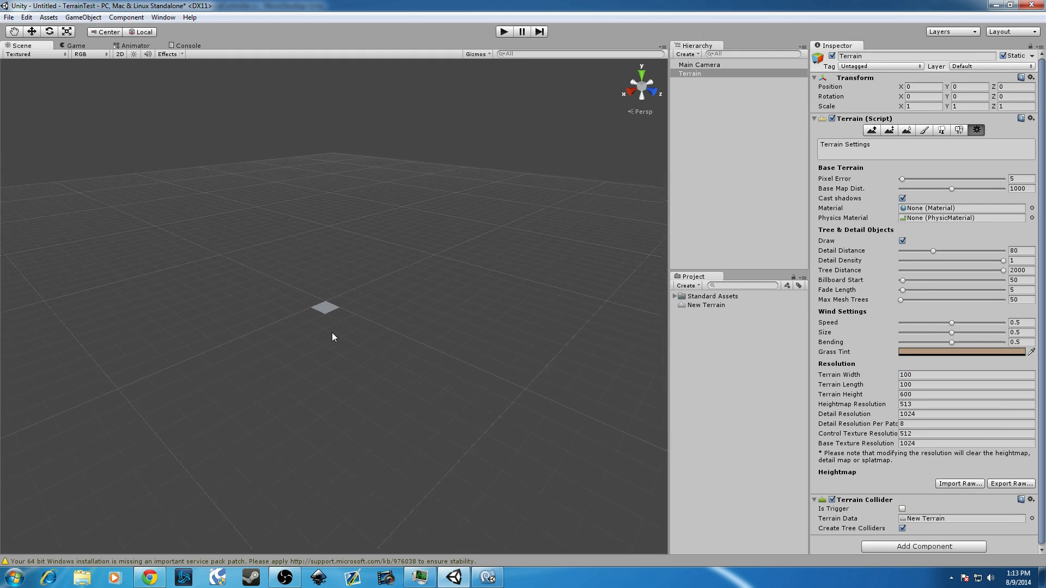
scroll(345, 322, "up", 6)
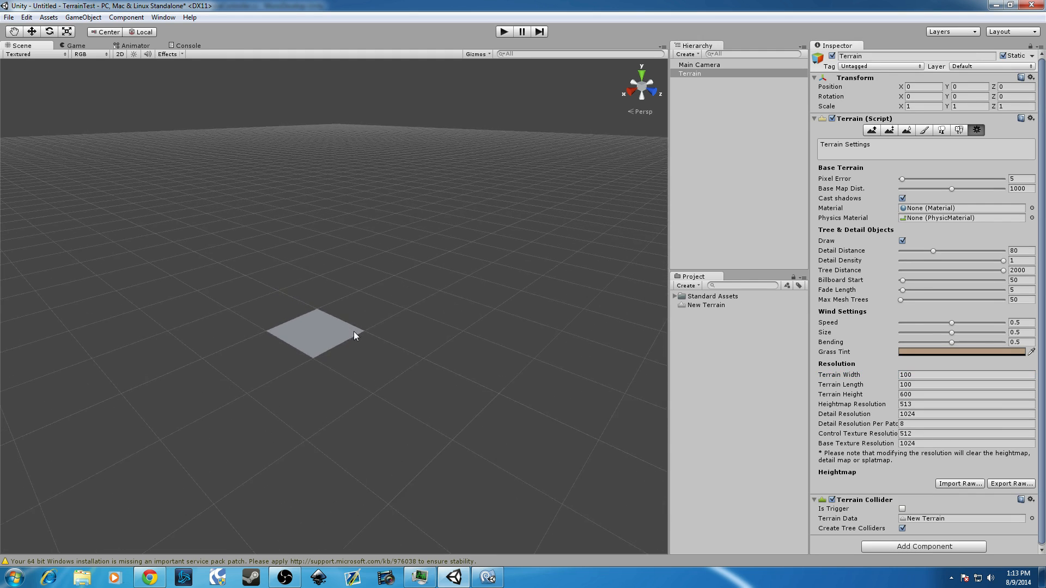
scroll(370, 340, "up", 8)
middle_click_drag(442, 346, 352, 309)
scroll(376, 310, "up", 5)
scroll(400, 307, "down", 3)
scroll(404, 308, "down", 2)
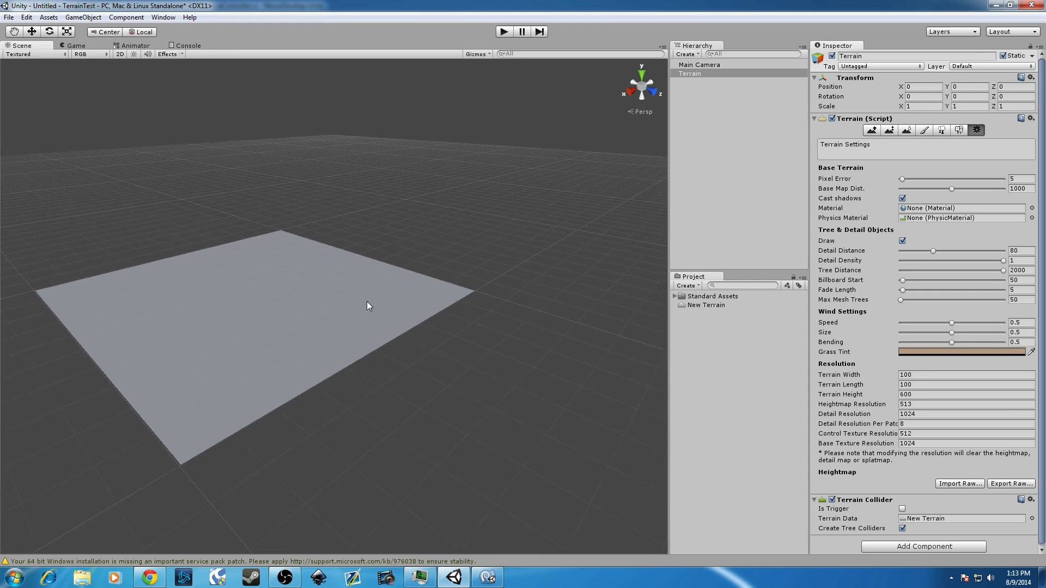
right_click_drag(352, 308, 264, 306)
middle_click_drag(388, 303, 260, 321)
middle_click_drag(342, 315, 329, 294)
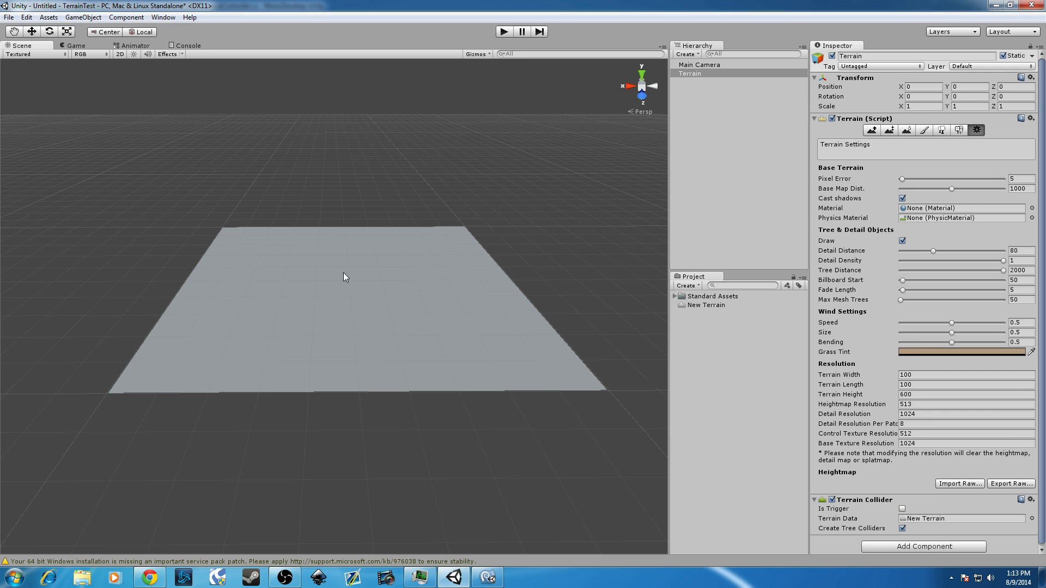
scroll(527, 182, "down", 5)
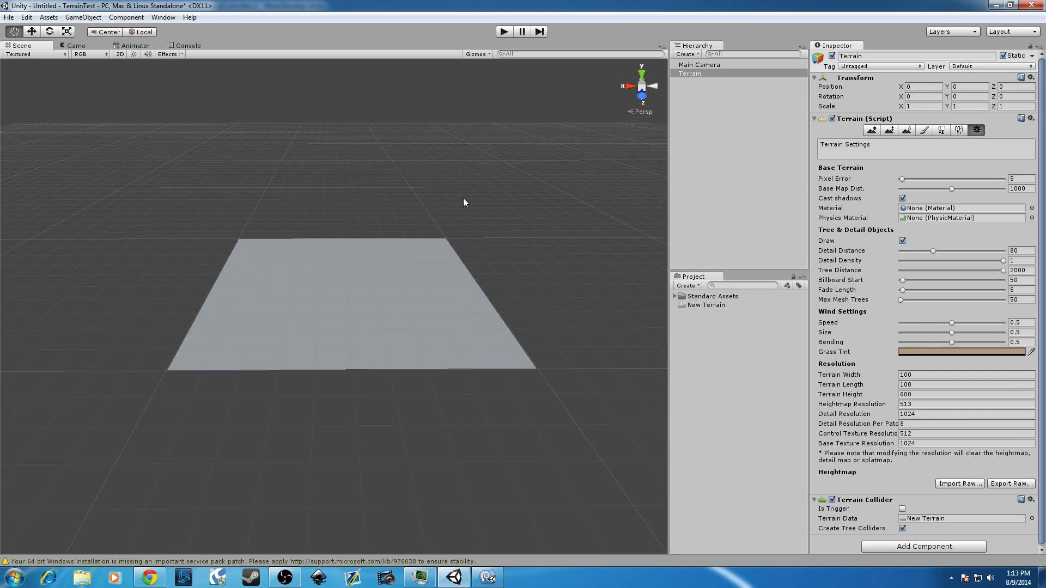
middle_click_drag(463, 198, 459, 216)
right_click_drag(450, 244, 469, 272)
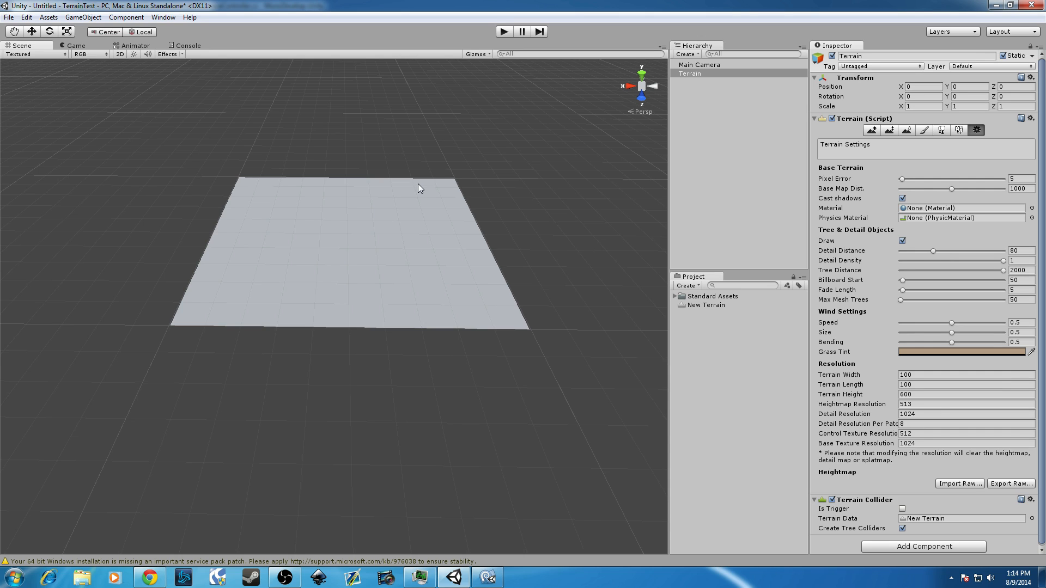
Set the terrain's height to 100 and check the whole terrain in the Scene view.
left_click(936, 395)
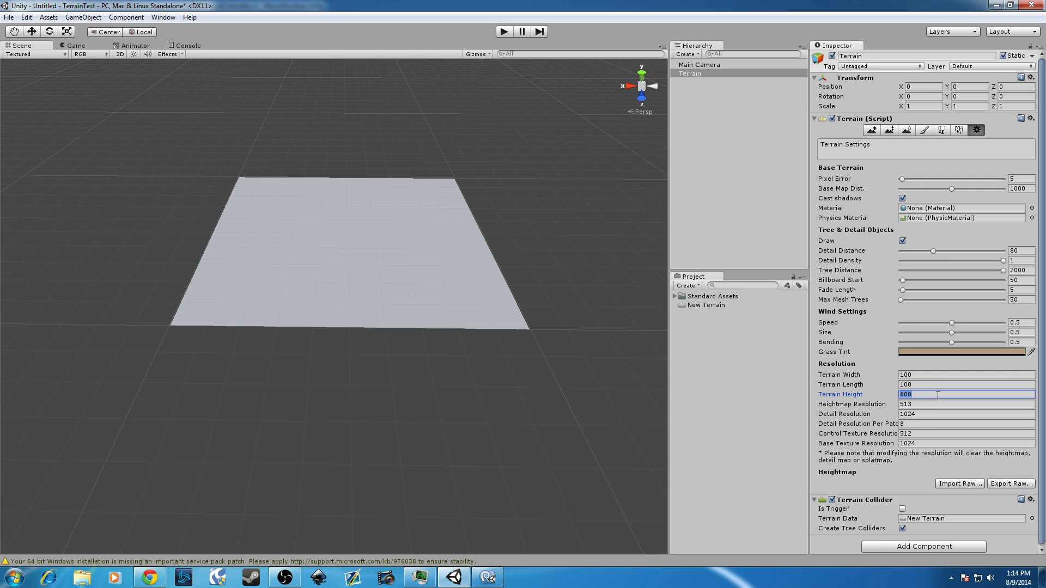
type("100")
left_click(583, 331)
left_click(721, 75)
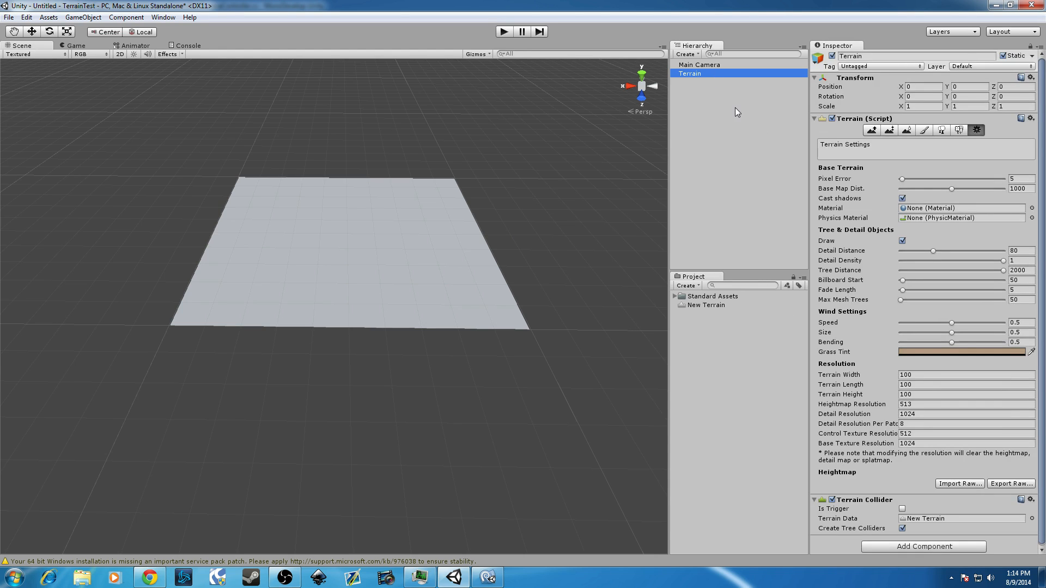
scroll(479, 281, "down", 5)
middle_click_drag(396, 165, 396, 212)
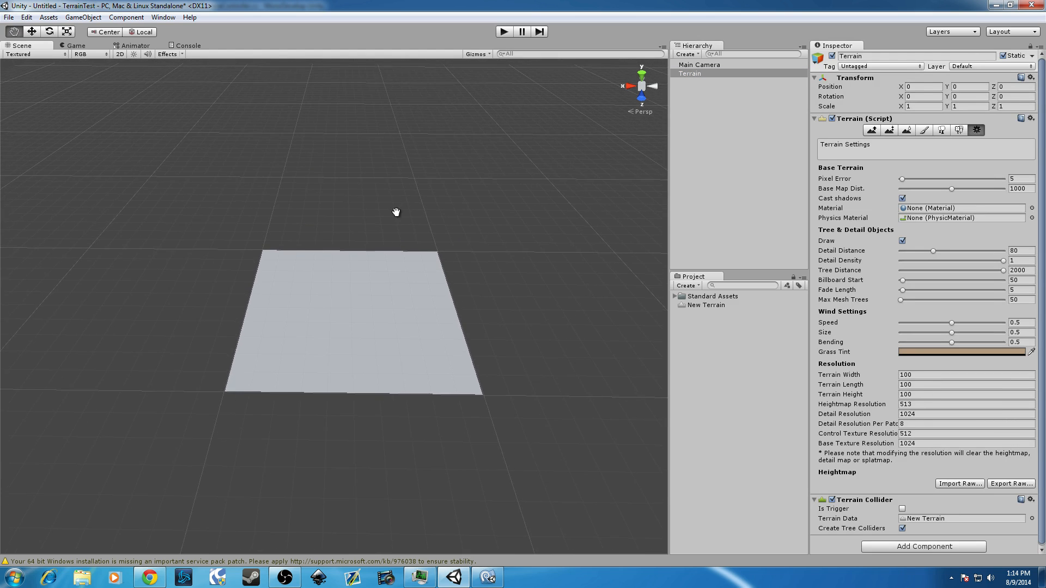
scroll(411, 280, "up", 7)
middle_click_drag(423, 321, 407, 279)
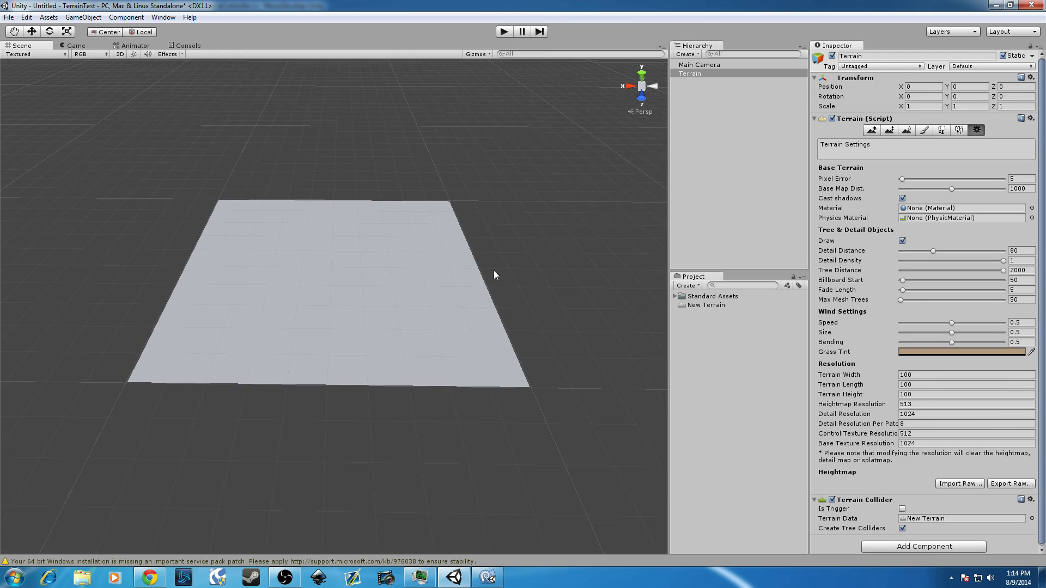
Examine the options of the terrain tools for details, trees, textures, smoothing and painting height, ending on Raise / Lower Terrain.
left_click(870, 130)
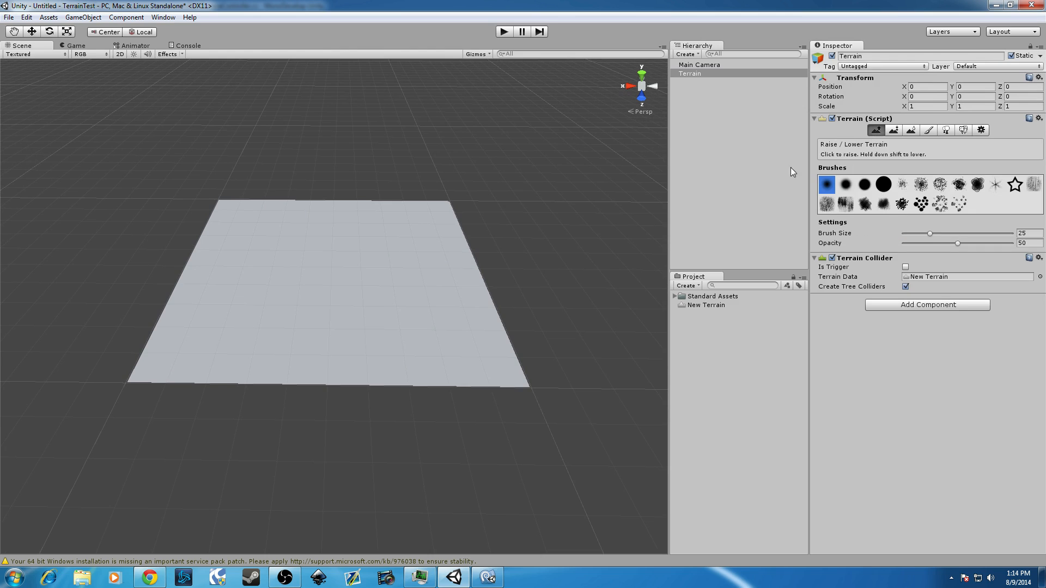
mouse_move(499, 216)
middle_mouse_down()
mouse_move(528, 199)
mouse_move(508, 217)
middle_mouse_up()
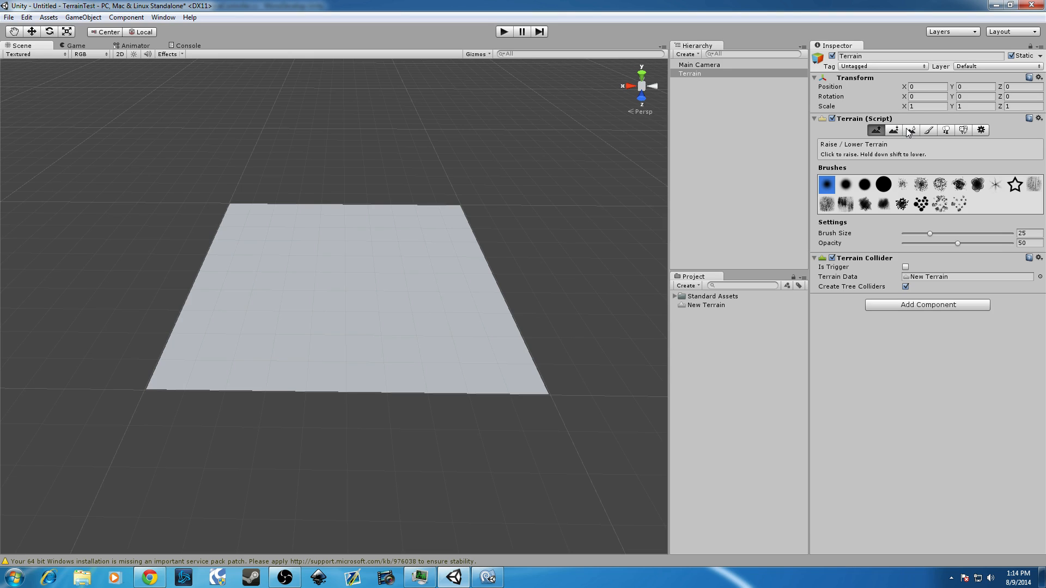
left_click(963, 130)
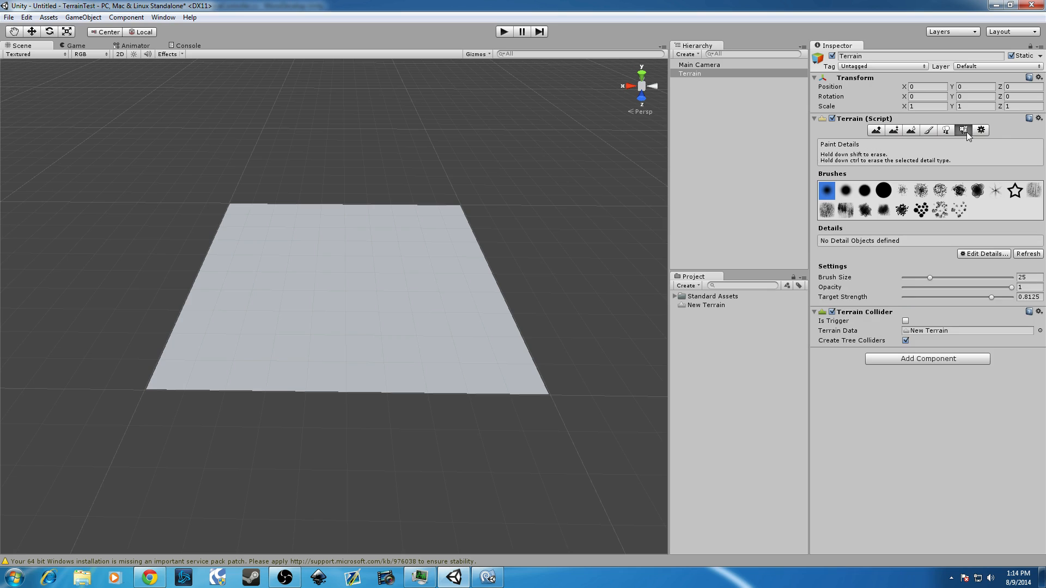
left_click(946, 130)
left_click(928, 131)
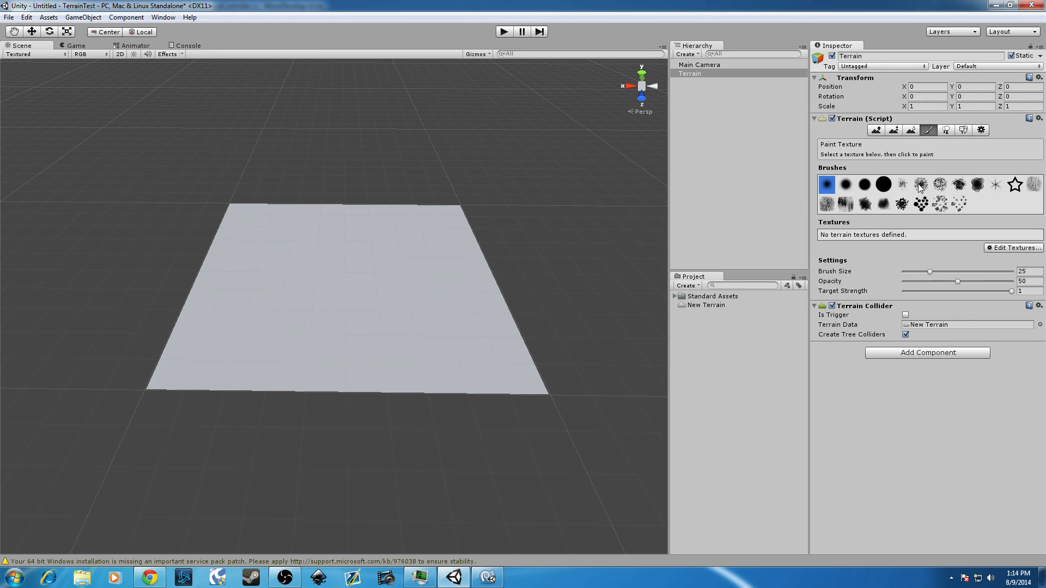
left_click(876, 130)
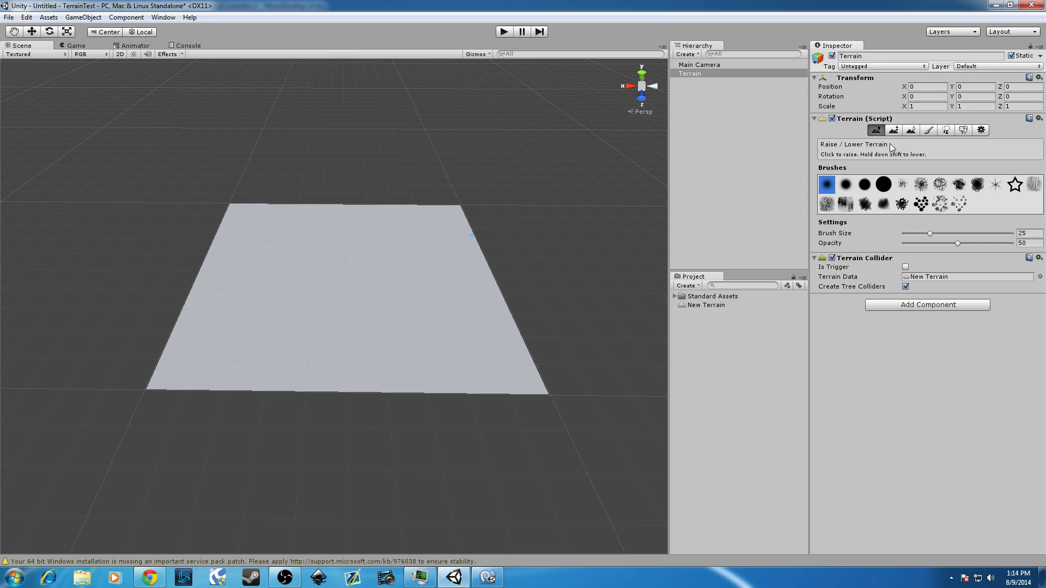
left_click(904, 132)
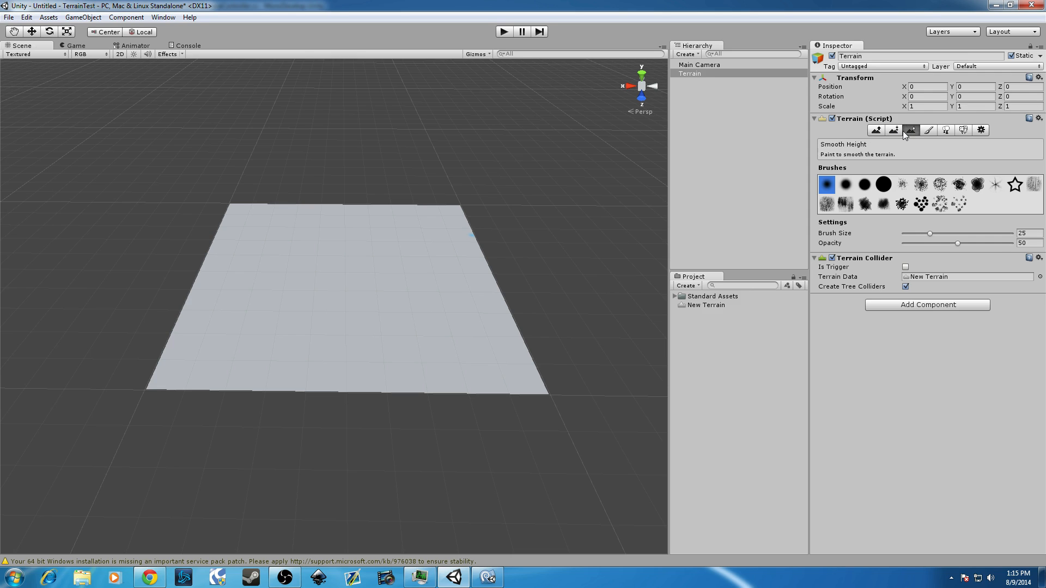
left_click(893, 131)
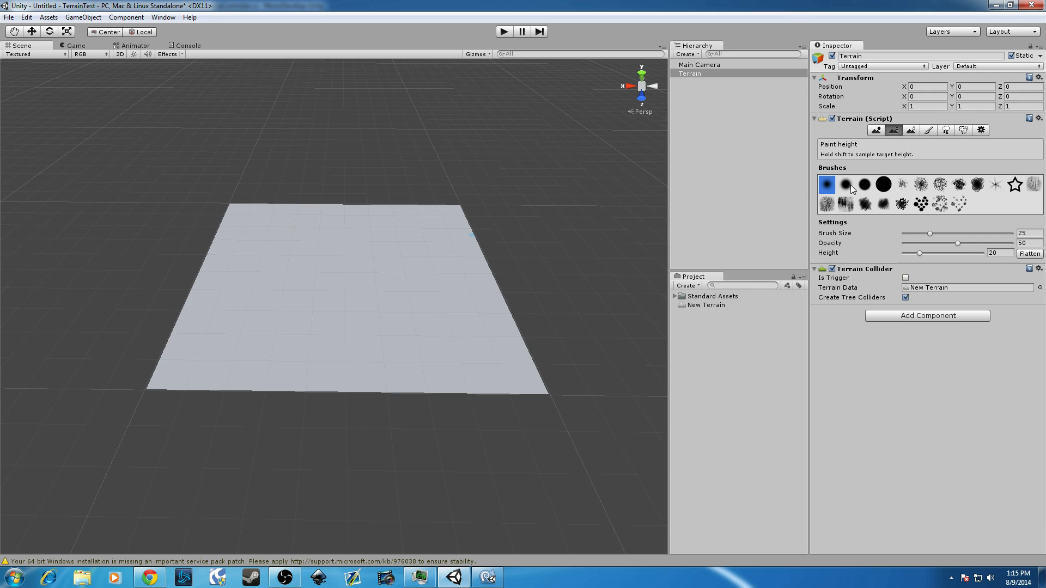
left_click(874, 131)
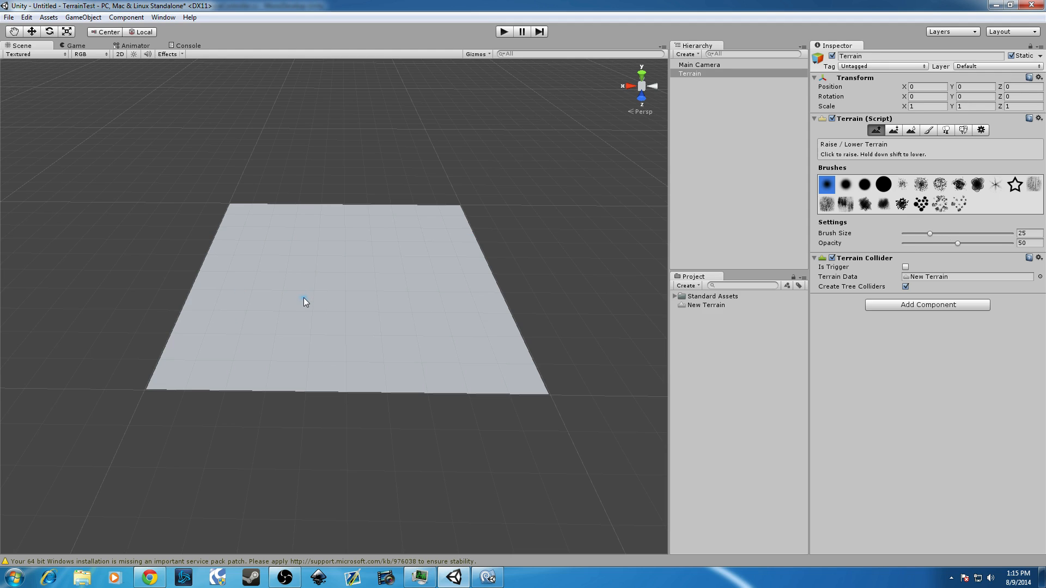
Set the Raise / Lower Terrain brush size to 100 and its opacity to 100.
left_click_drag(930, 234, 976, 231)
left_click_drag(1006, 233, 1013, 233)
left_click_drag(961, 246, 1013, 243)
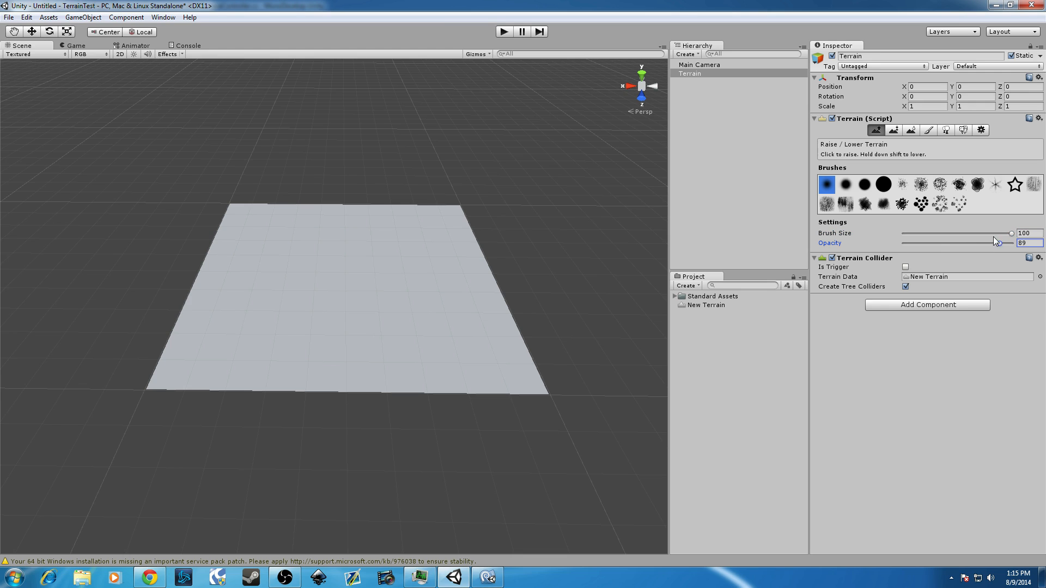
Try raising a mound near the terrain's front with the soft round brush and undo it.
left_click(322, 330)
scroll(358, 349, "up", 4)
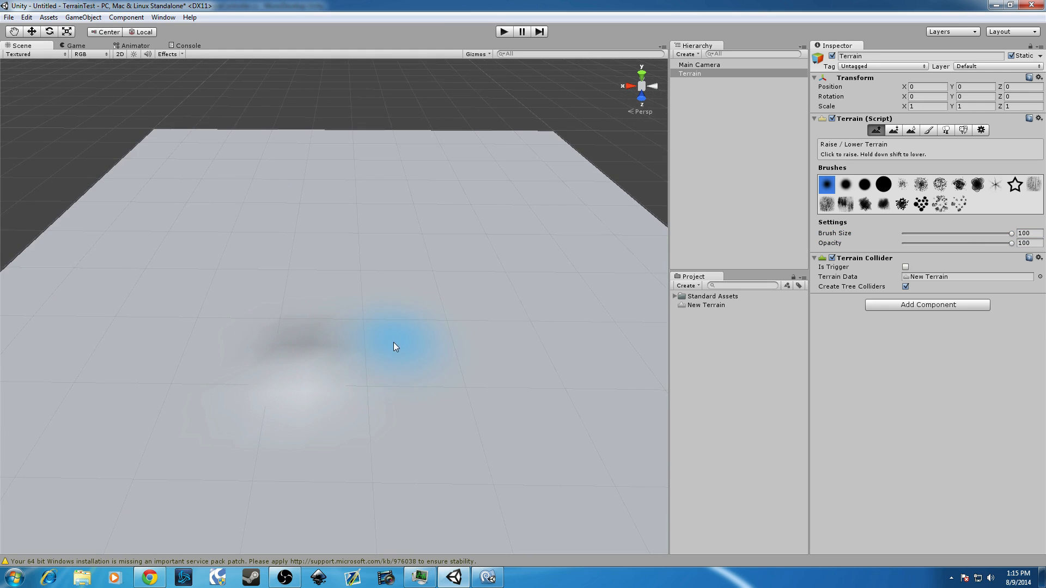
scroll(393, 342, "down", 3)
key("ctrl+z")
Try the hard solid round brush on the terrain at opacity 100 and at opacity 6, and undo both raised discs.
left_click(882, 184)
left_click(287, 364)
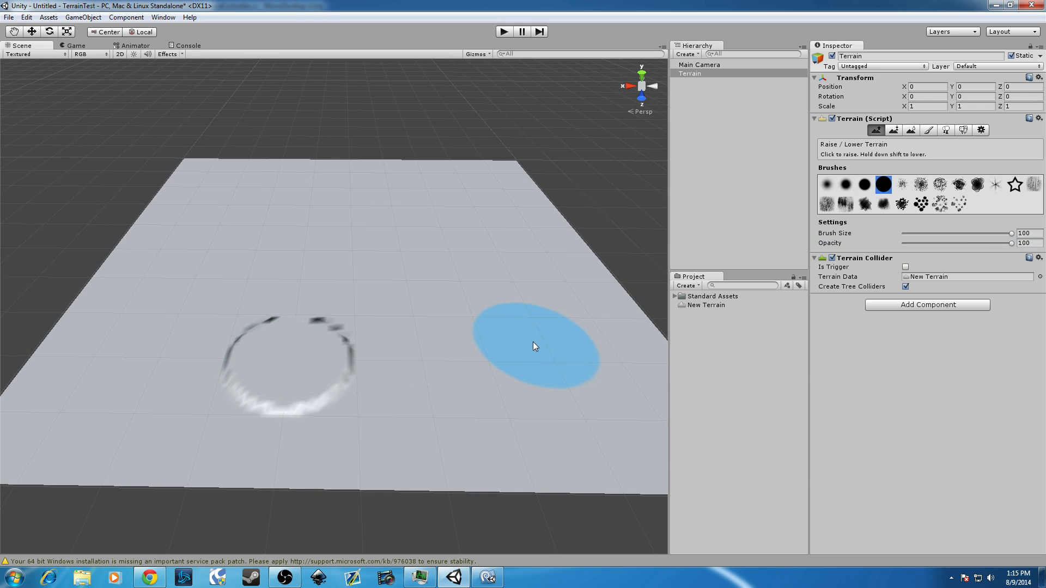
left_click(910, 243)
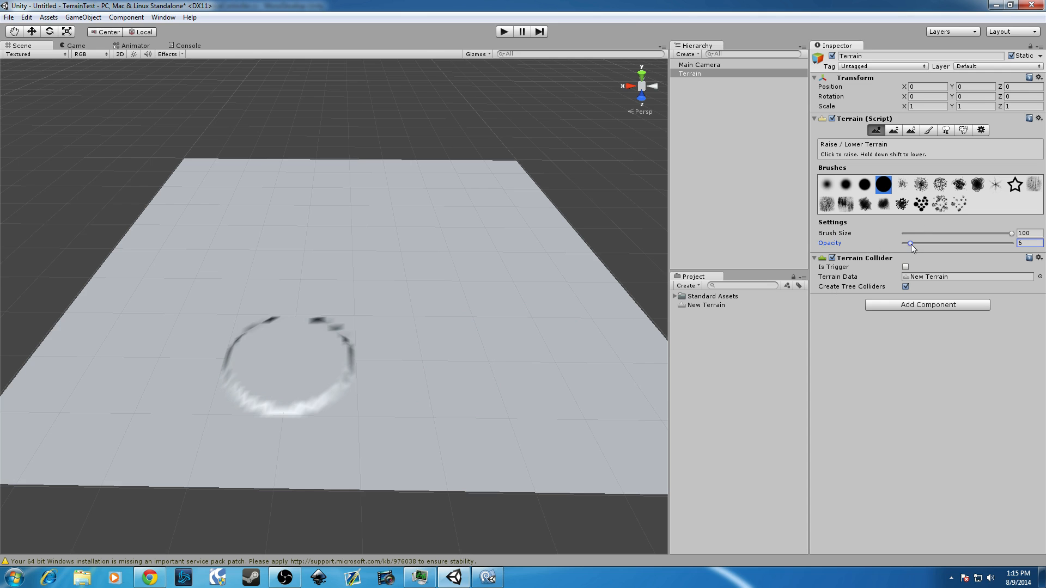
left_click(433, 364)
mouse_move(484, 286)
middle_mouse_down()
mouse_move(455, 215)
mouse_move(468, 240)
middle_mouse_up()
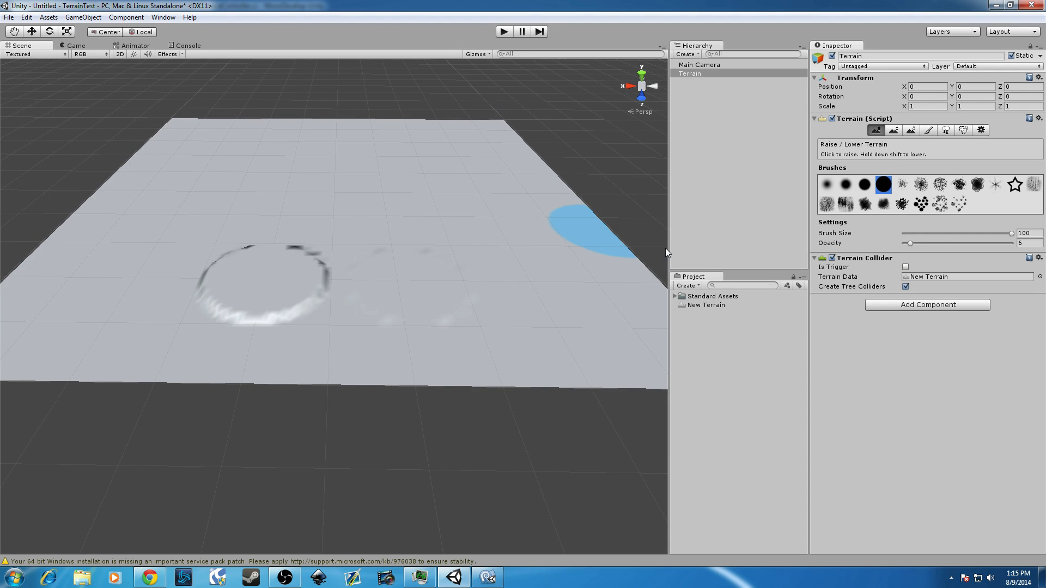
key("ctrl+z")
key("ctrl+z")
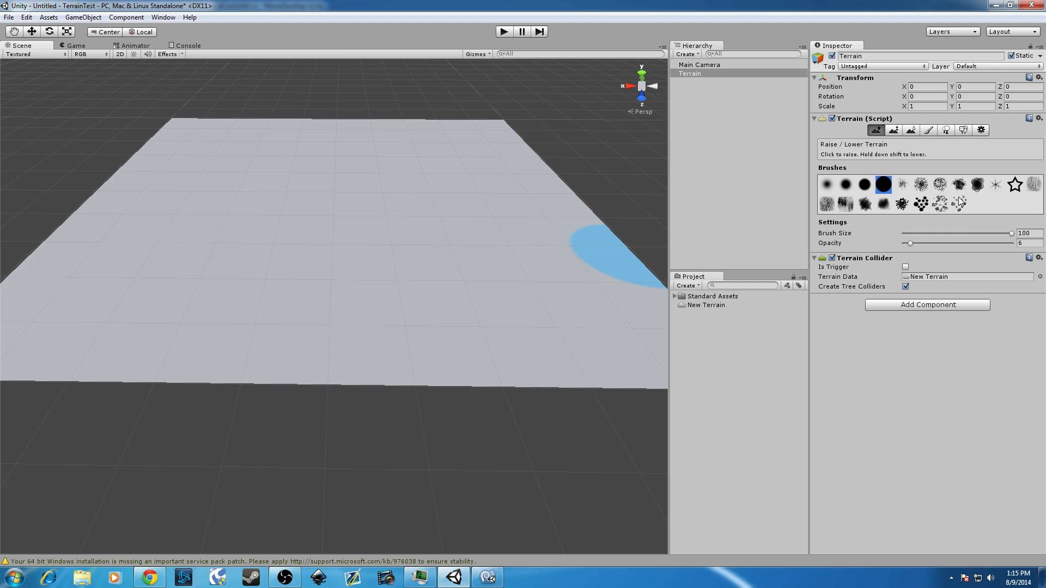
Raise a rough plateau near the terrain's front with the irregular blob brush at opacity 100.
left_click(975, 185)
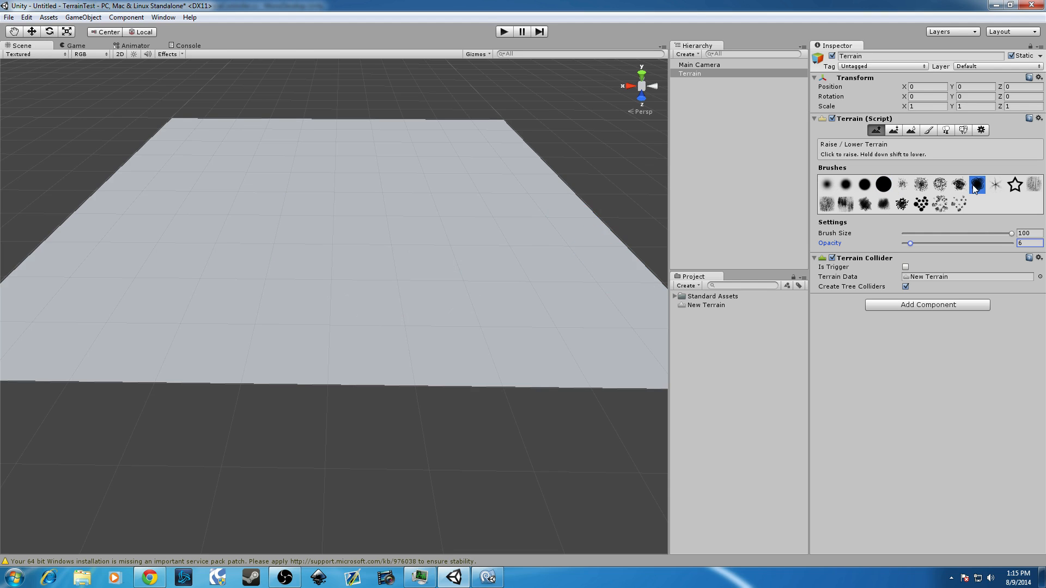
left_click_drag(910, 244, 1013, 243)
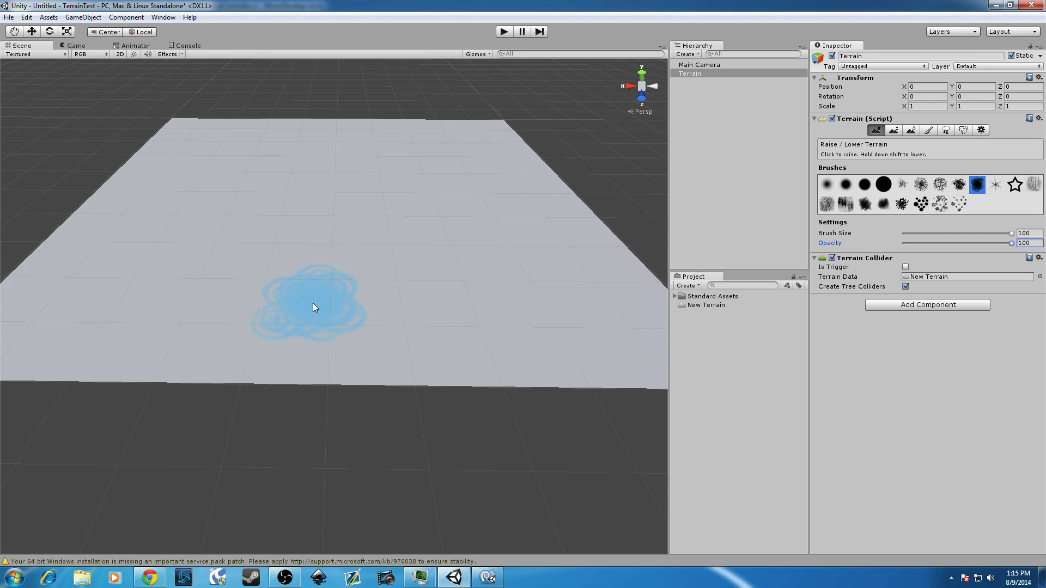
scroll(312, 303, "up", 4)
left_click(280, 321)
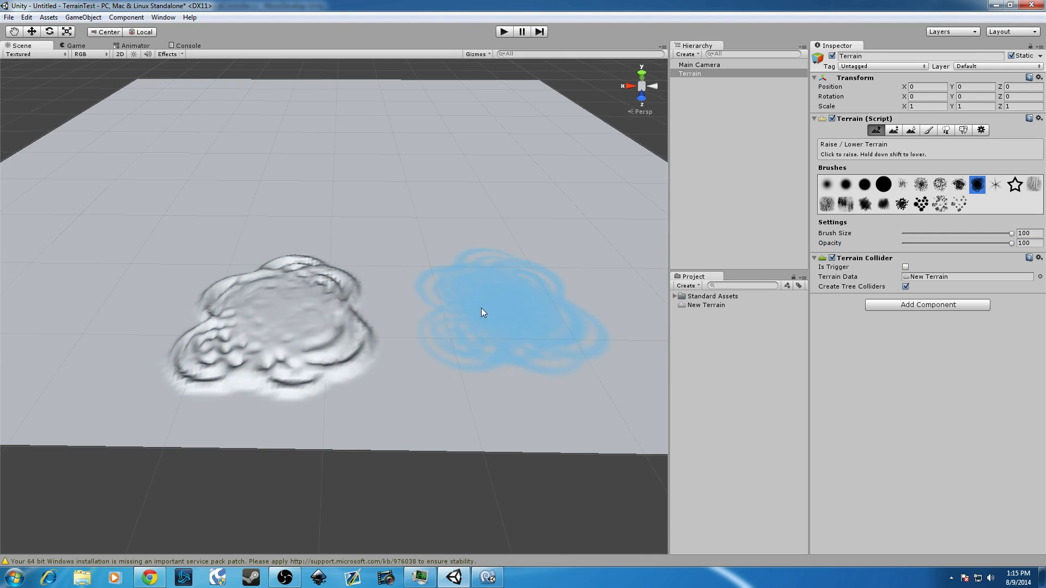
Raise scattered bumps beside the plateau and a rough band behind it with the two dotted scatter brushes.
left_click(958, 203)
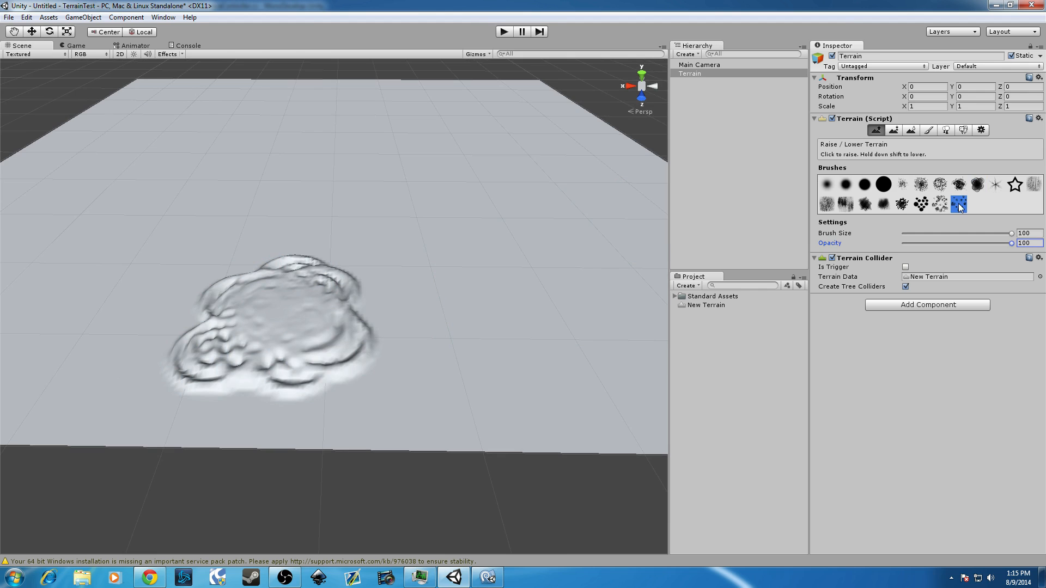
left_click(527, 321)
left_click(922, 205)
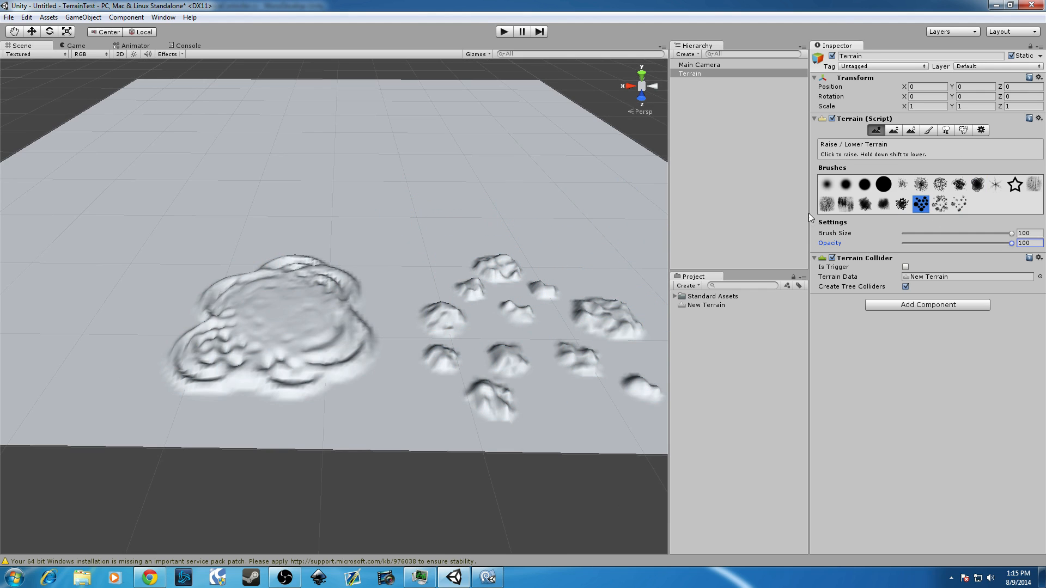
left_click(439, 257)
mouse_move(473, 247)
left_mouse_down()
mouse_move(382, 309)
mouse_move(372, 277)
mouse_move(386, 280)
mouse_move(403, 315)
left_mouse_up()
Raise a tall jagged ridge along the terrain's front edge with the streaked brush and extend it with the grainy texture brush.
left_click(902, 204)
left_click(845, 204)
left_click_drag(560, 236, 425, 283)
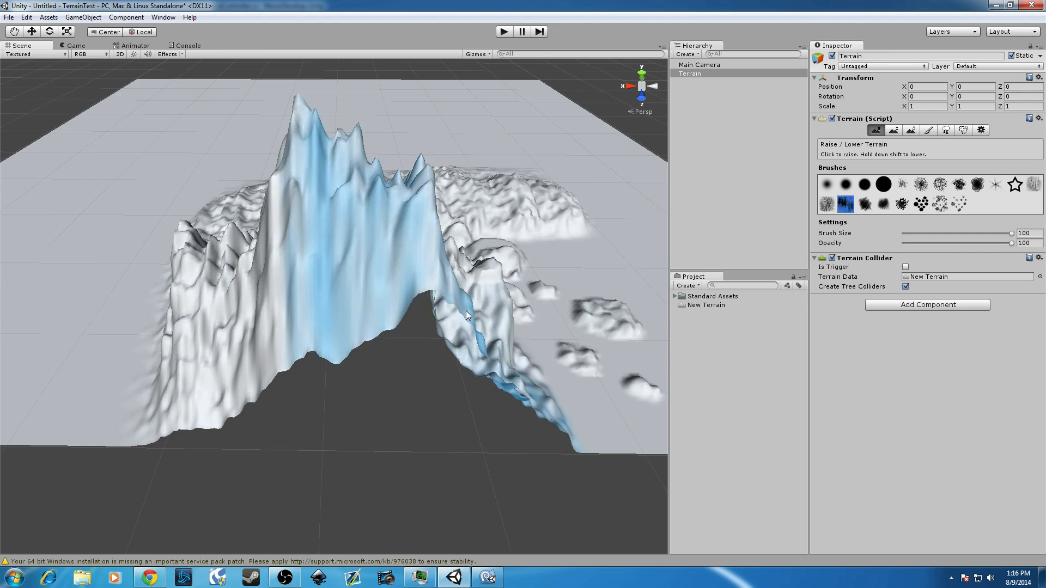
left_click(826, 204)
mouse_move(646, 249)
left_mouse_down()
mouse_move(424, 260)
mouse_move(116, 316)
mouse_move(475, 267)
left_mouse_up()
Raise smooth mounds in the terrain's front corner and across its back with the soft round brush.
scroll(542, 253, "down", 10)
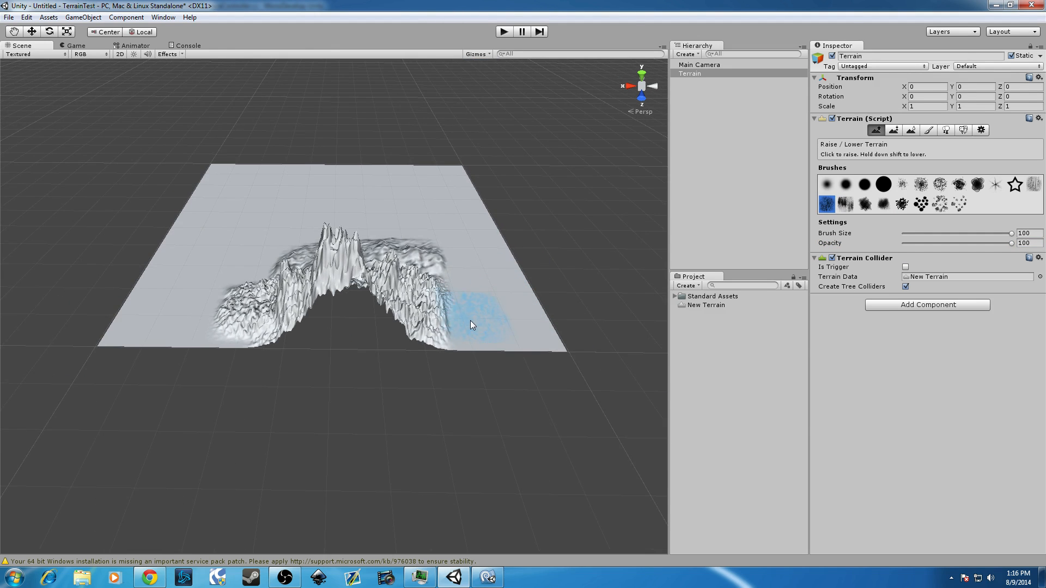
left_click(827, 184)
mouse_move(488, 293)
left_mouse_down()
mouse_move(305, 268)
mouse_move(370, 279)
mouse_move(486, 246)
mouse_move(264, 224)
mouse_move(309, 201)
mouse_move(503, 189)
left_mouse_up()
middle_click_drag(504, 189, 411, 210)
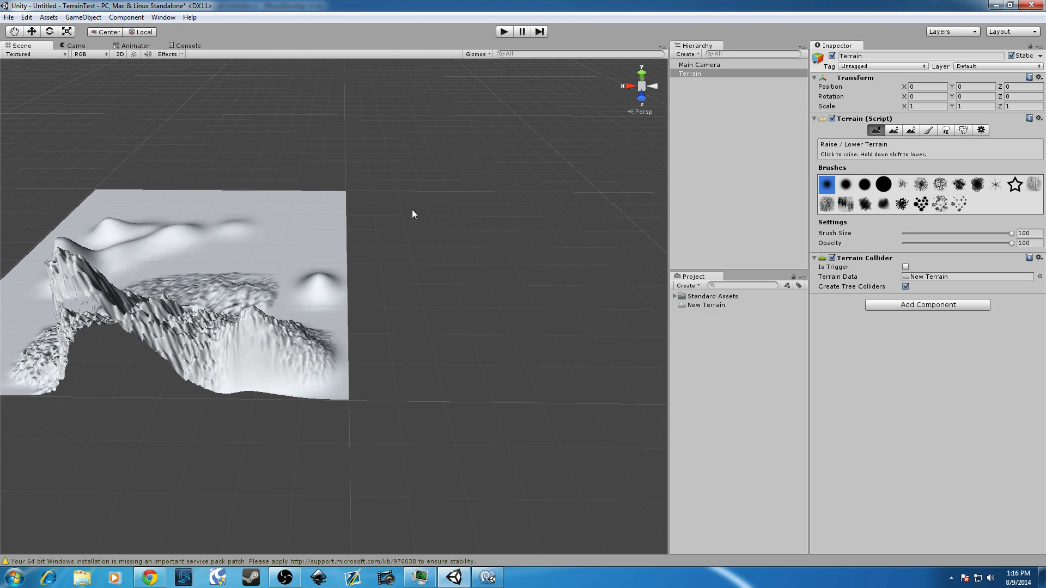
Raise jagged peaks across the terrain's middle, back and sides with the grainy, speckled, star and hatched brushes.
left_click(830, 206)
left_click_drag(214, 235, 327, 263)
mouse_move(126, 236)
middle_mouse_down()
mouse_move(242, 260)
mouse_move(296, 254)
middle_mouse_up()
left_click(940, 184)
mouse_move(262, 302)
left_mouse_down()
mouse_move(260, 352)
mouse_move(209, 382)
left_mouse_up()
mouse_move(405, 273)
left_mouse_down()
mouse_move(316, 251)
mouse_move(351, 215)
mouse_move(452, 228)
mouse_move(462, 270)
left_mouse_up()
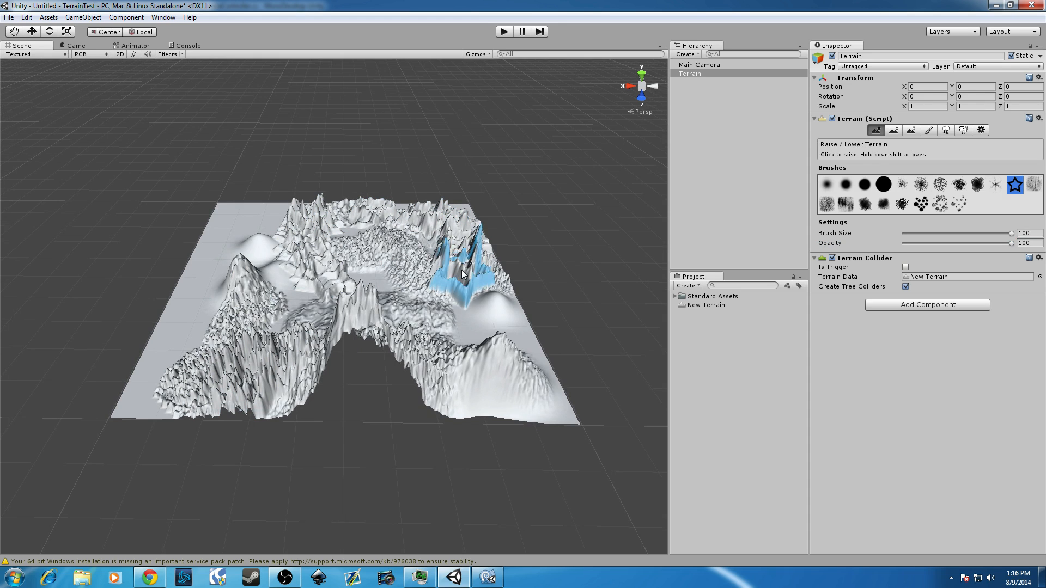
left_click(1033, 185)
mouse_move(435, 308)
left_mouse_down()
mouse_move(272, 341)
mouse_move(327, 288)
left_mouse_up()
Undo all the test brush strokes until the terrain is flat again.
key("ctrl+z")
key("ctrl+z")
key("ctrl+z")
key("ctrl+z")
key("ctrl+z")
key("ctrl+z")
key("ctrl+z")
key("ctrl+z")
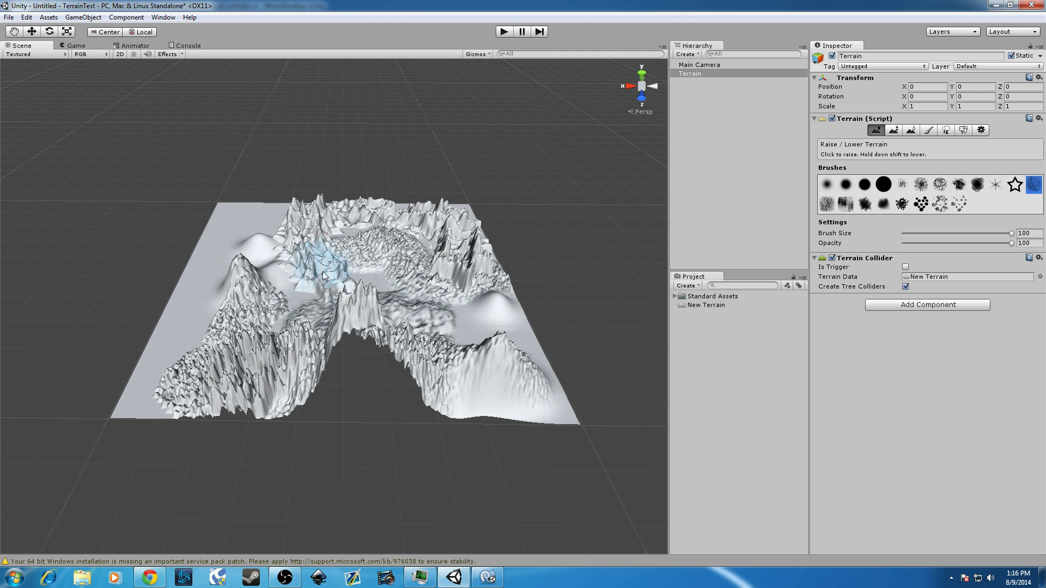
key("ctrl+z")
key("ctrl+z")
key("ctrl+z")
key("ctrl+z")
key("ctrl+z")
key("ctrl+z")
key("ctrl+z")
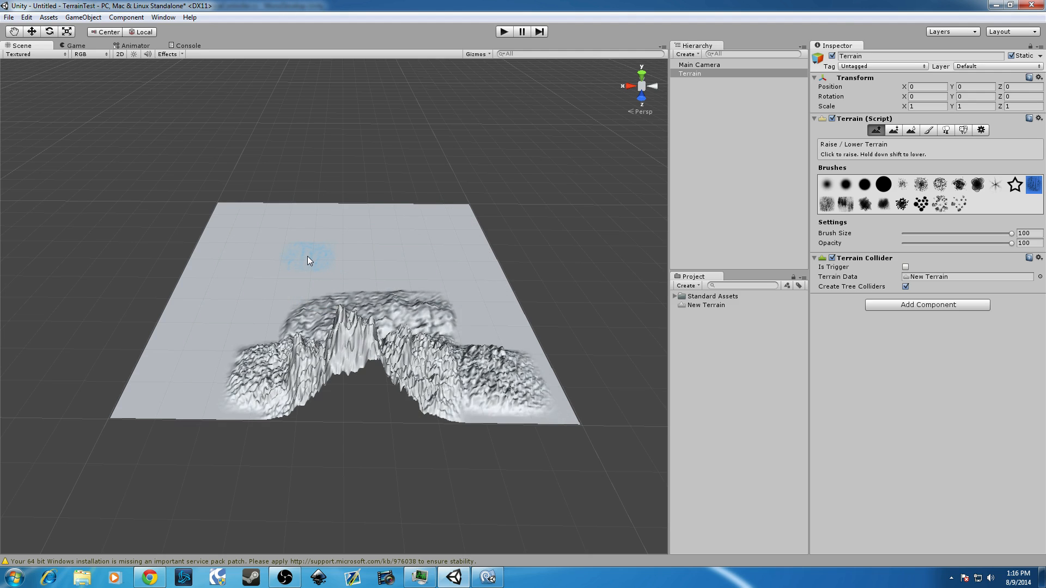
key("ctrl+z")
key("ctrl+z")
key("ctrl+z")
key("ctrl+z")
key("ctrl+z")
key("ctrl+z")
key("ctrl+z")
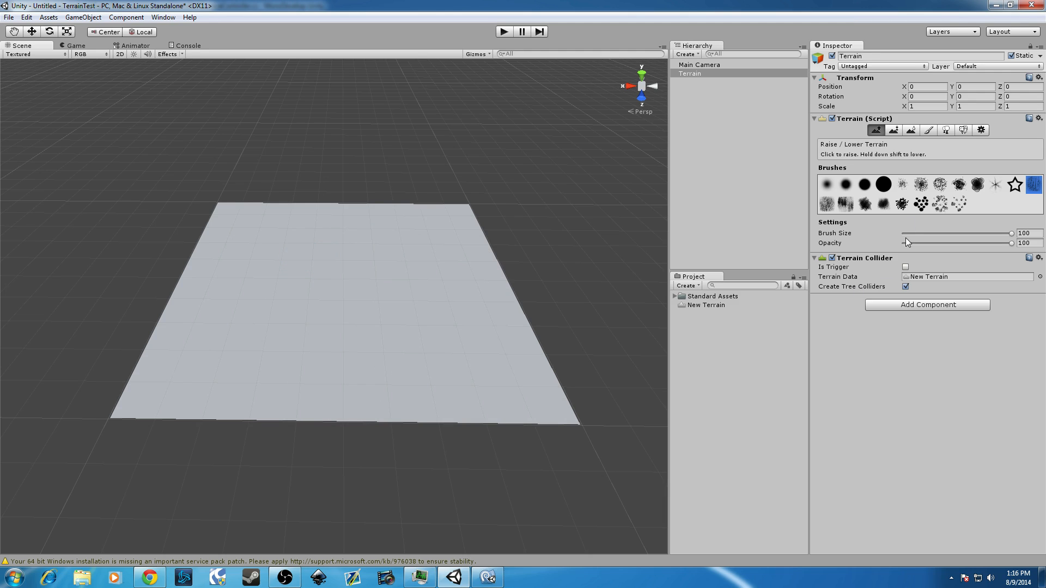
Try raising the terrain's front area with the soft round brush and undo the strokes.
left_click(832, 183)
mouse_move(224, 367)
left_mouse_down()
mouse_move(337, 327)
mouse_move(288, 291)
left_mouse_up()
key("ctrl+z")
key("ctrl+z")
key("ctrl+z")
key("ctrl+z")
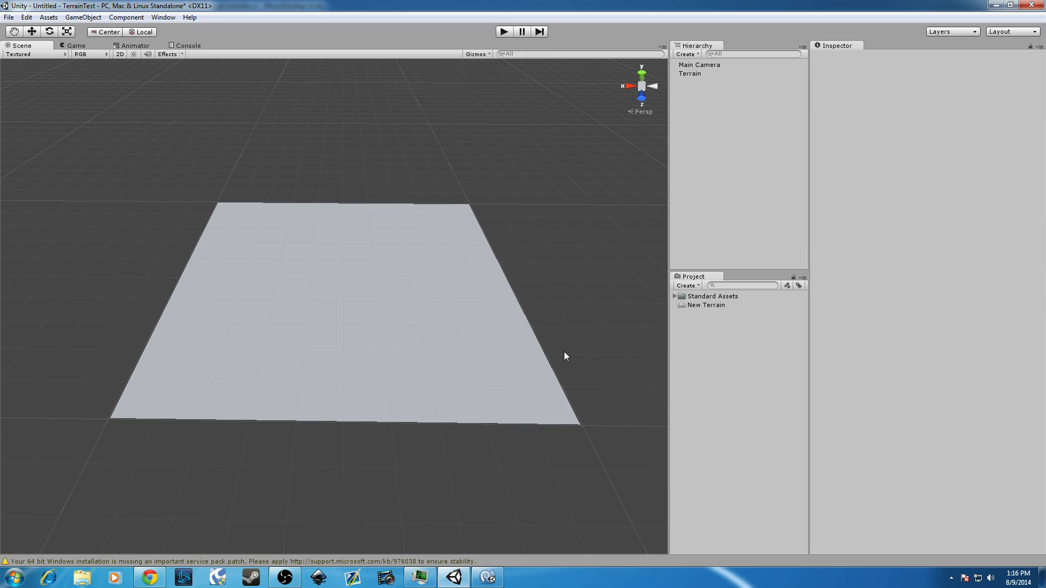
Select the terrain again and set the soft round brush's opacity to 50.
left_click(710, 75)
left_click(941, 243)
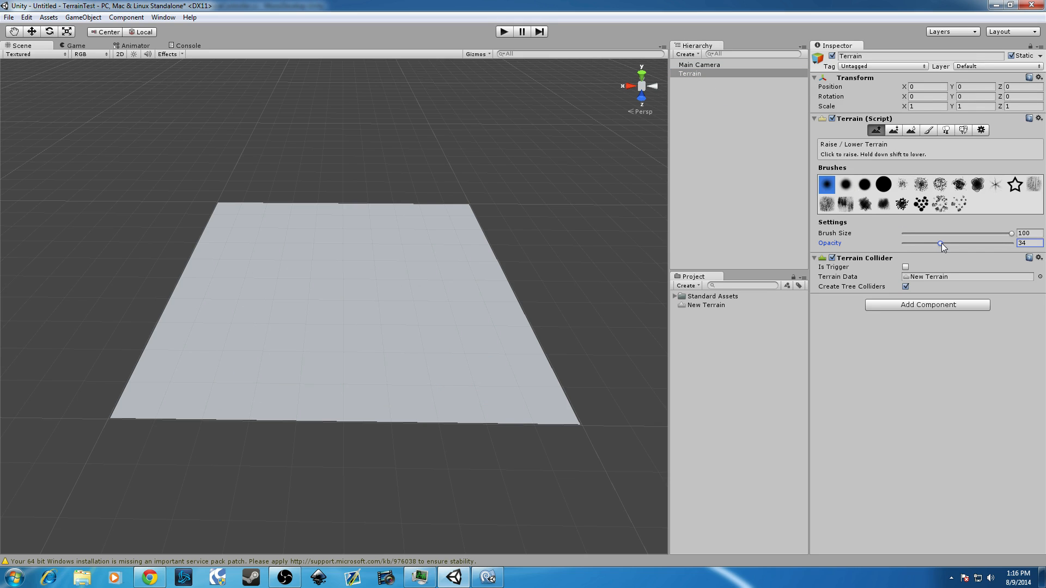
left_click_drag(943, 244, 955, 243)
Raise smooth hills around the terrain's far corner and along its back edge with the soft round brush.
scroll(328, 239, "up", 5)
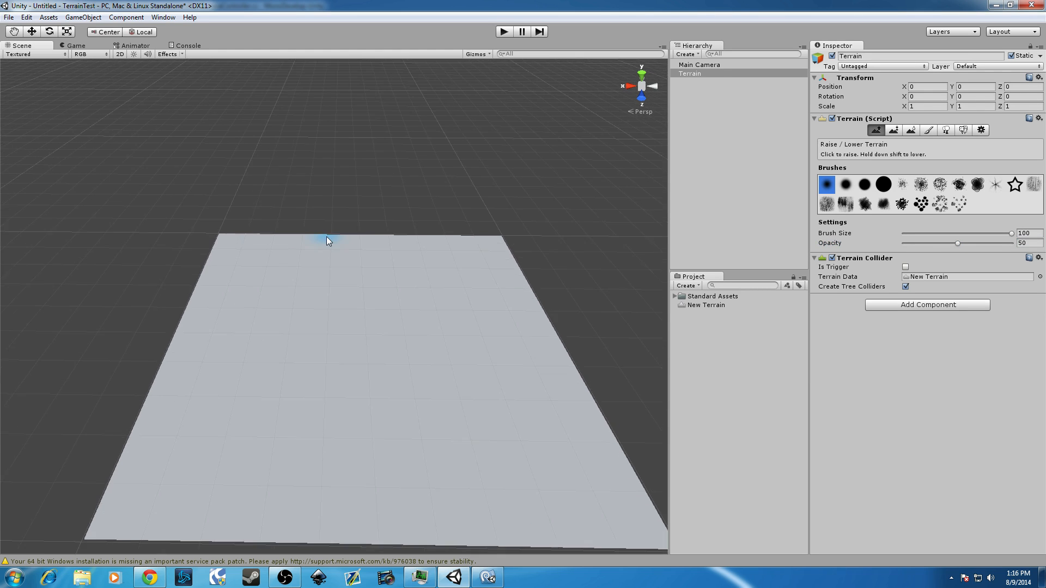
scroll(332, 252, "up", 3)
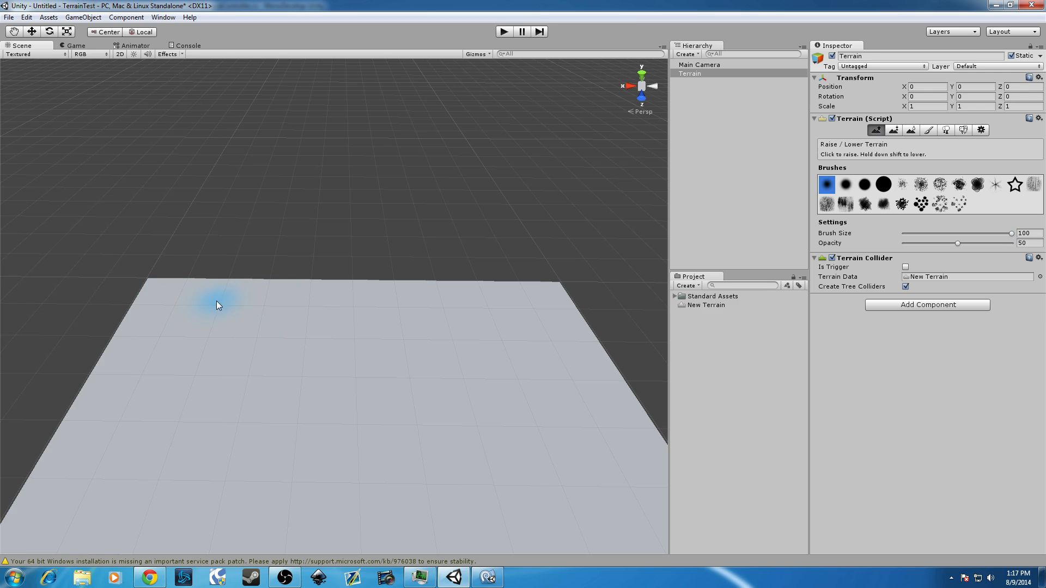
mouse_move(270, 272)
middle_mouse_down()
mouse_move(329, 234)
mouse_move(328, 243)
middle_mouse_up()
mouse_move(198, 267)
left_mouse_down()
mouse_move(273, 270)
mouse_move(205, 276)
mouse_move(174, 344)
mouse_move(341, 269)
left_mouse_up()
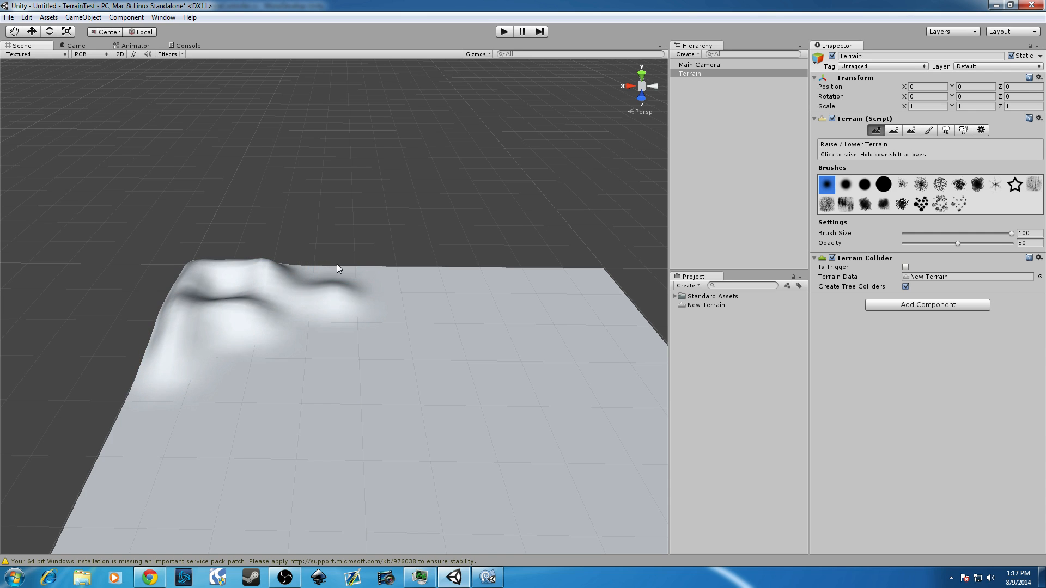
middle_click_drag(354, 270, 470, 282)
mouse_move(315, 290)
left_mouse_down()
mouse_move(297, 347)
mouse_move(305, 325)
left_mouse_up()
Build up the corner hills into taller peaks and extend the ridge down the adjoining side edge.
middle_click_drag(377, 299, 362, 301)
mouse_move(362, 301)
left_mouse_down("alt")
mouse_move(276, 329)
mouse_move(187, 324)
mouse_move(195, 295)
mouse_move(375, 378)
left_mouse_up("alt")
middle_click_drag(350, 385, 377, 327)
left_click_drag(201, 267, 406, 370)
middle_click_drag(406, 371, 474, 280)
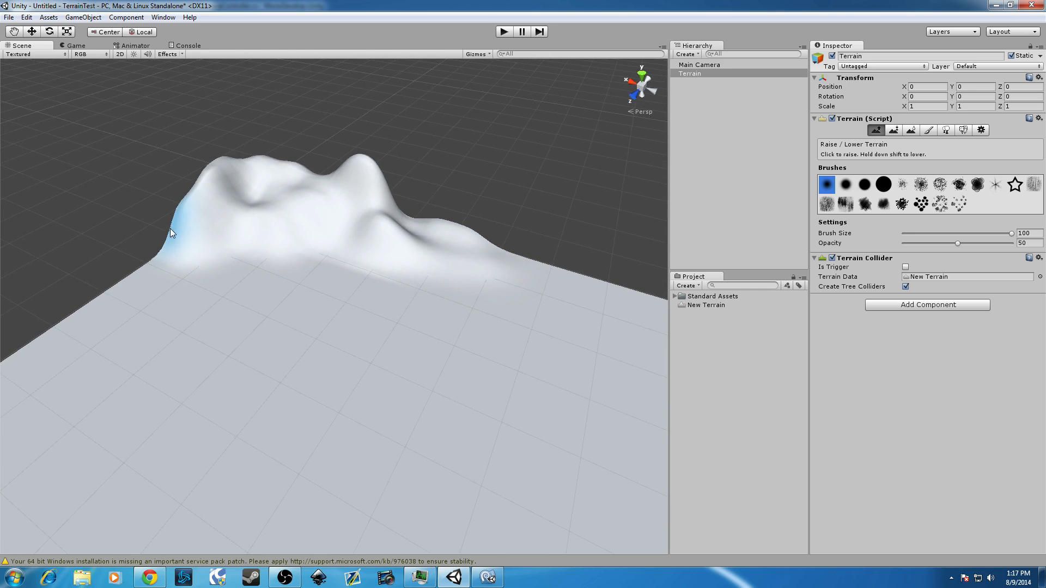
left_click_drag(187, 264, 93, 311)
middle_click_drag(93, 310, 218, 299)
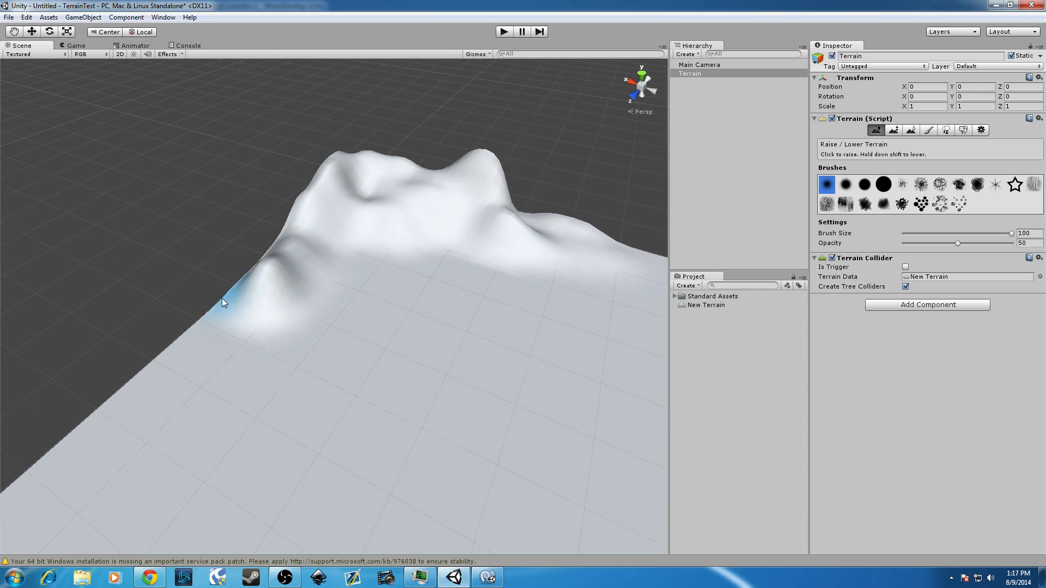
Raise more large hills along the side edge beyond the existing ridge.
right_click_drag(217, 299, 334, 291)
middle_click_drag(333, 291, 436, 240)
mouse_move(198, 251)
left_mouse_down()
mouse_move(204, 298)
mouse_move(221, 241)
mouse_move(200, 281)
left_mouse_up()
left_click_drag(218, 218, 216, 283)
middle_click_drag(330, 258, 233, 284)
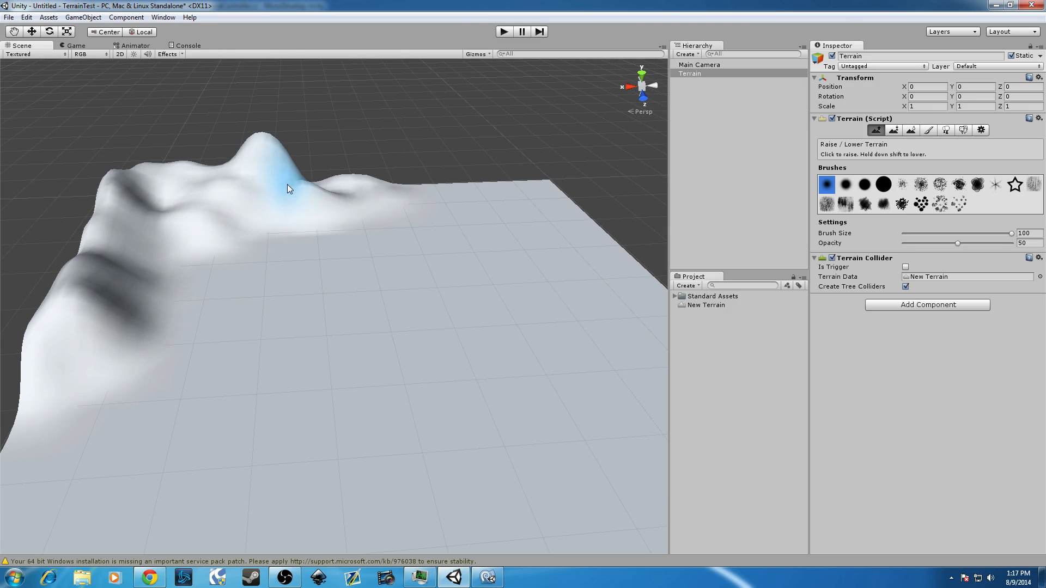
Lower the tall back-edge peak, then raise lower hills inward from the ridge and further along the back edge.
mouse_move(272, 138)
left_mouse_down("shift")
mouse_move(252, 151)
mouse_move(291, 172)
left_mouse_up("shift")
mouse_move(285, 222)
left_mouse_down()
mouse_move(180, 283)
mouse_move(213, 252)
left_mouse_up()
middle_click_drag(367, 251, 446, 188)
middle_click_drag(367, 200, 336, 204)
mouse_move(306, 234)
left_mouse_down()
mouse_move(293, 242)
mouse_move(307, 251)
mouse_move(211, 293)
mouse_move(137, 377)
left_mouse_up()
middle_click_drag(343, 314, 363, 308)
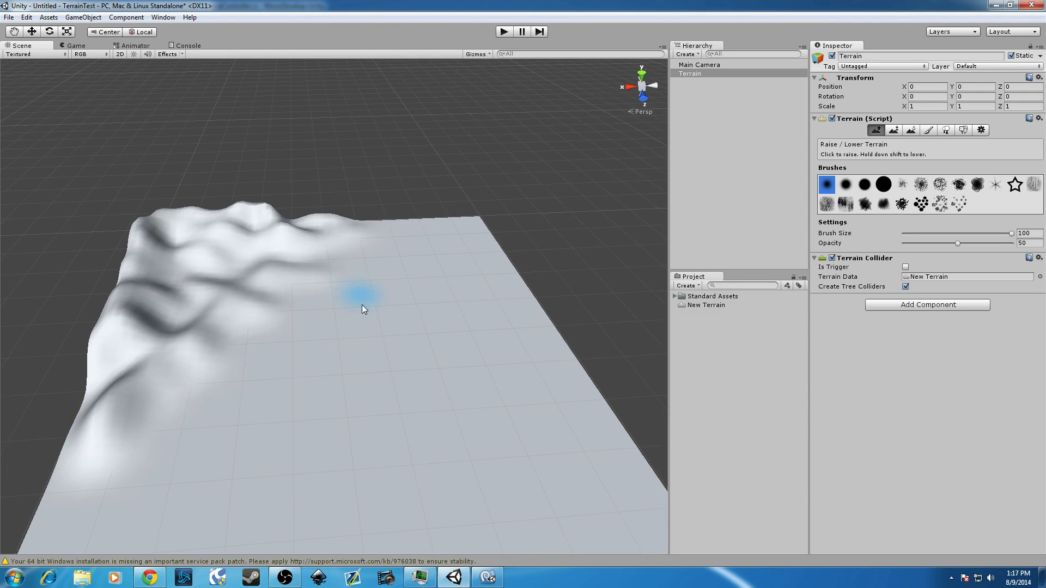
mouse_move(370, 222)
left_mouse_down()
mouse_move(431, 227)
mouse_move(413, 254)
left_mouse_up()
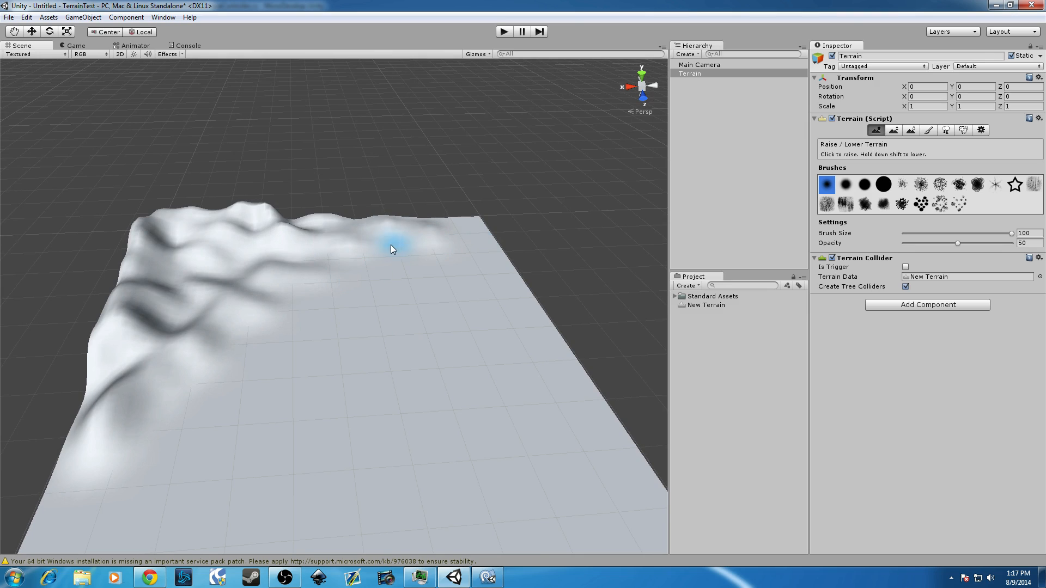
Flatten the whole terrain to a height of 20 with the Paint Height tool.
left_click(893, 129)
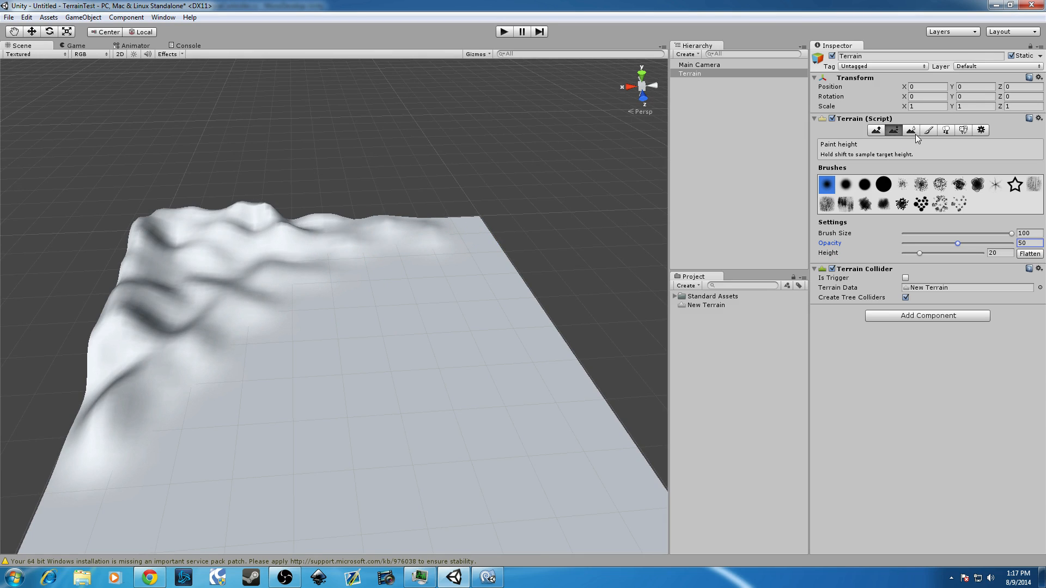
left_click(914, 131)
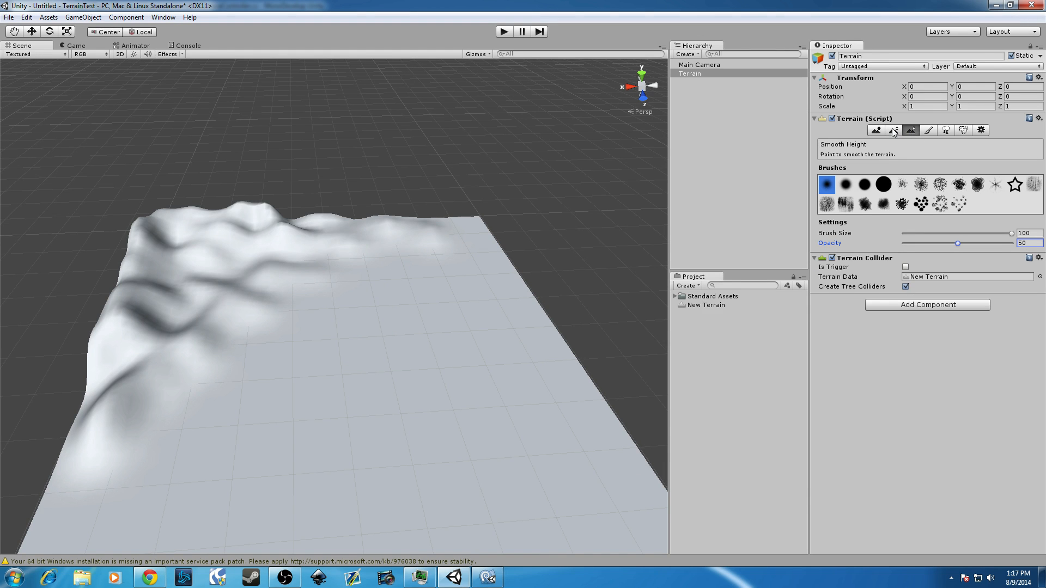
left_click(893, 132)
middle_click_drag(196, 307, 322, 259)
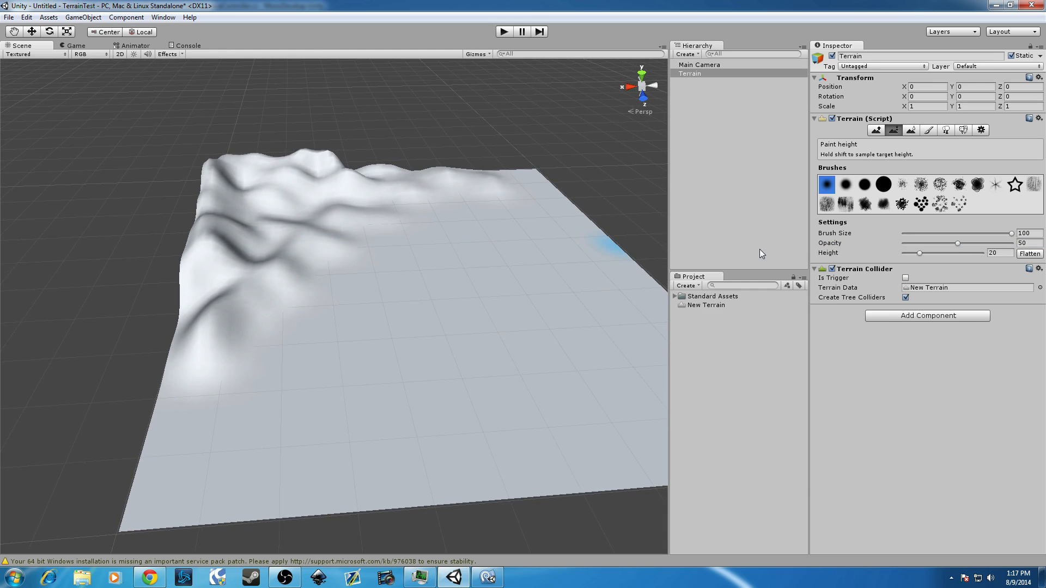
middle_click_drag(252, 287, 334, 261)
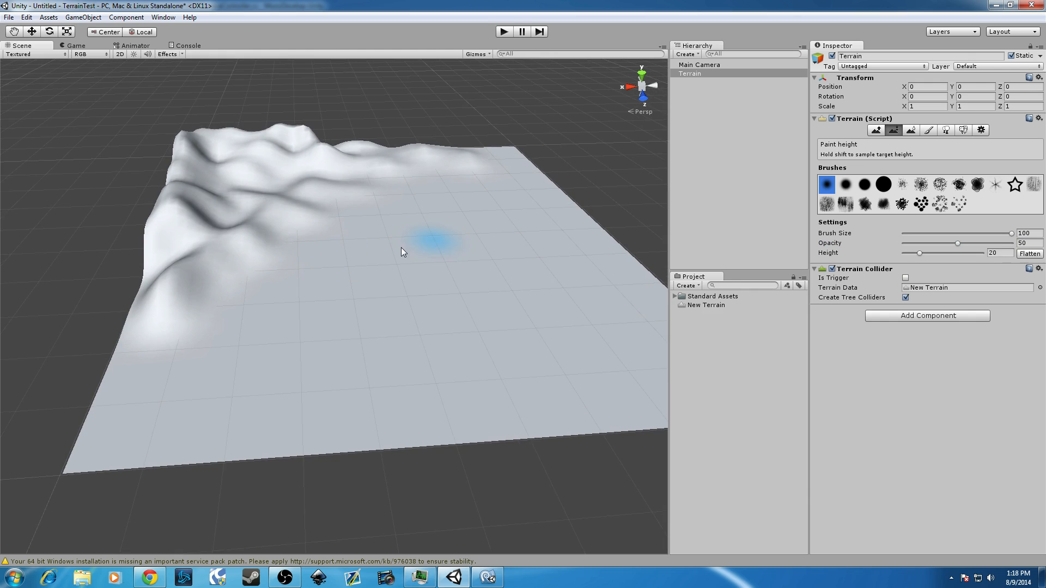
left_click(1024, 256)
scroll(292, 215, "down", 3)
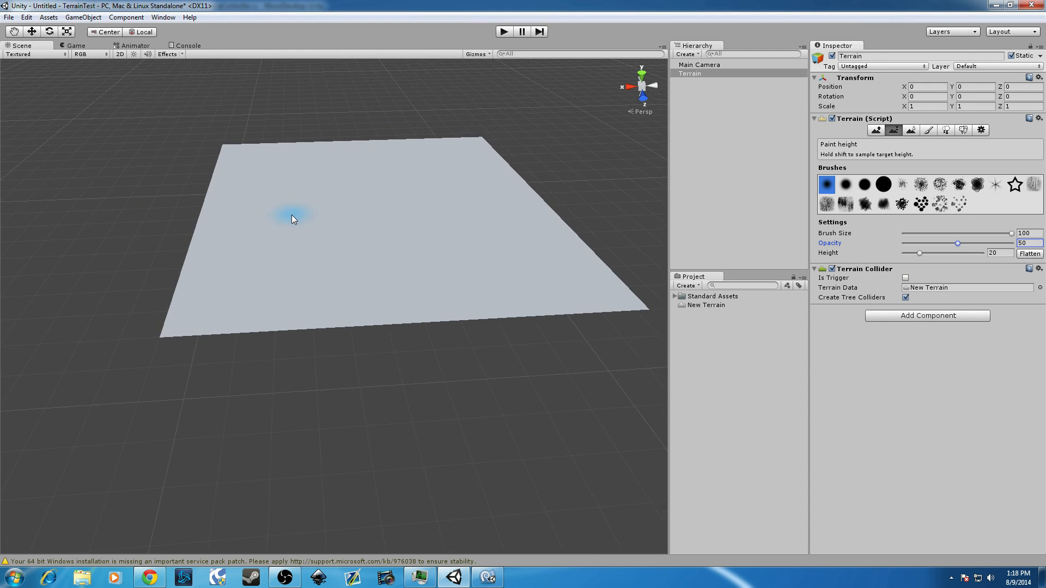
middle_click_drag(397, 281, 373, 240)
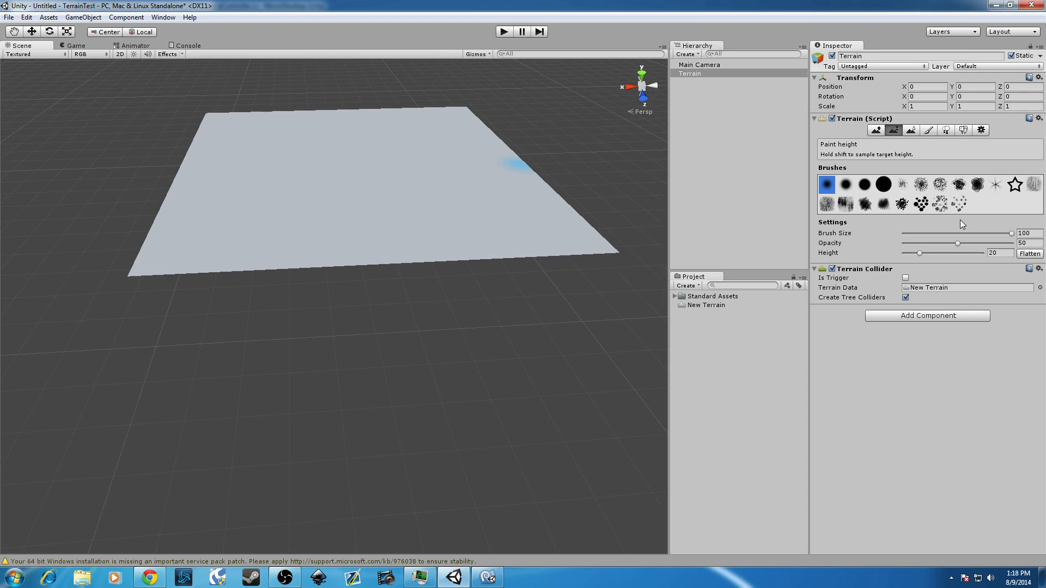
Set the Paint Height value to 0 and flatten the entire terrain.
left_click(1000, 253)
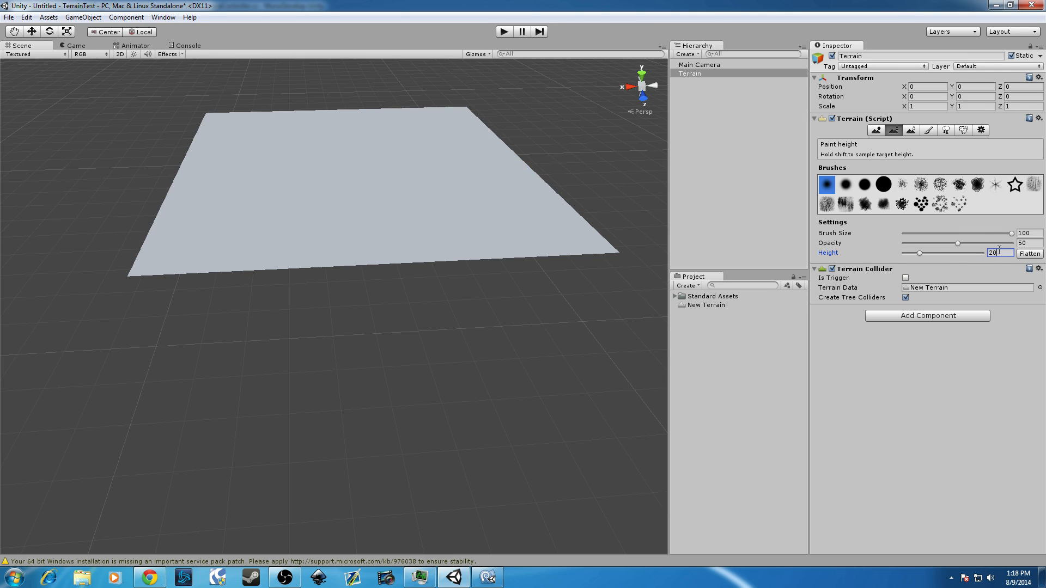
key("BackSpace")
left_click(1027, 254)
middle_click_drag(324, 261, 306, 274)
middle_click_drag(420, 198, 480, 198)
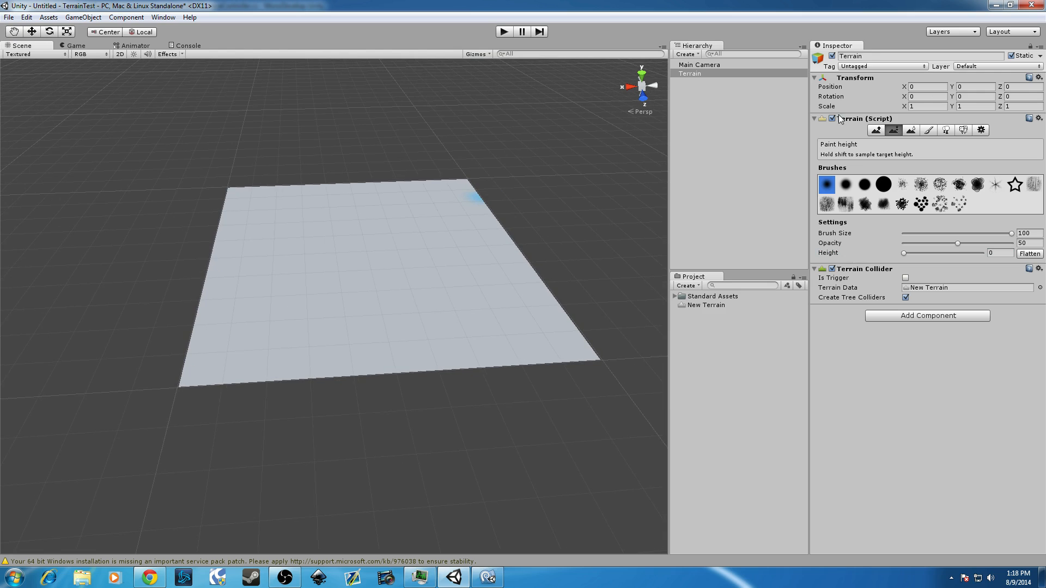
Set the Raise / Lower brush opacity to 100 and raise a row of test peaks across the terrain.
left_click(875, 130)
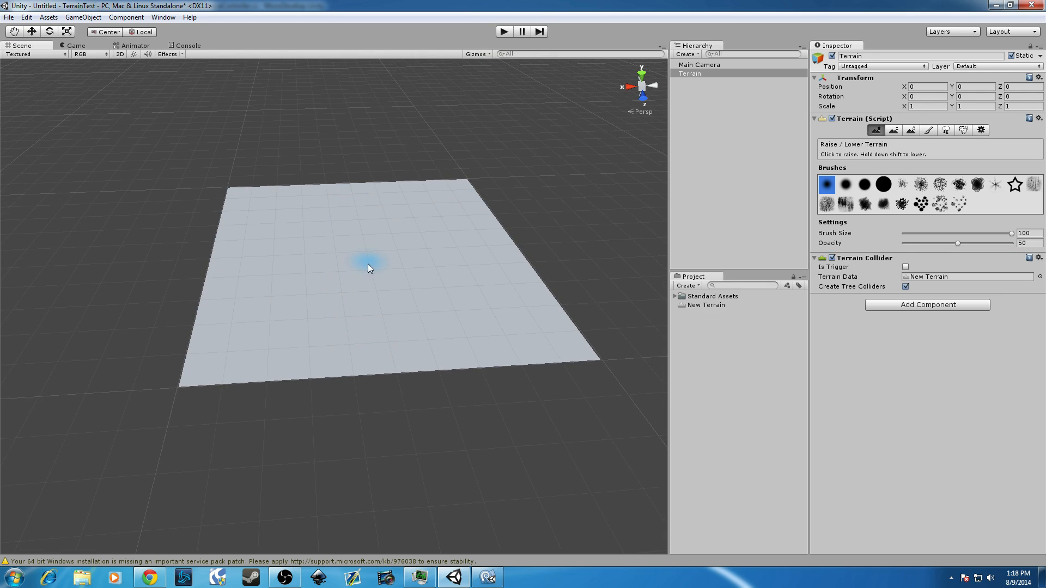
mouse_move(298, 217)
left_mouse_down()
mouse_move(289, 264)
mouse_move(298, 343)
left_mouse_up()
left_click_drag(957, 243, 1013, 243)
mouse_move(300, 188)
left_mouse_down()
mouse_move(285, 205)
mouse_move(284, 303)
mouse_move(325, 226)
mouse_move(362, 259)
mouse_move(296, 266)
mouse_move(312, 252)
mouse_move(280, 240)
mouse_move(285, 209)
mouse_move(406, 255)
left_mouse_up()
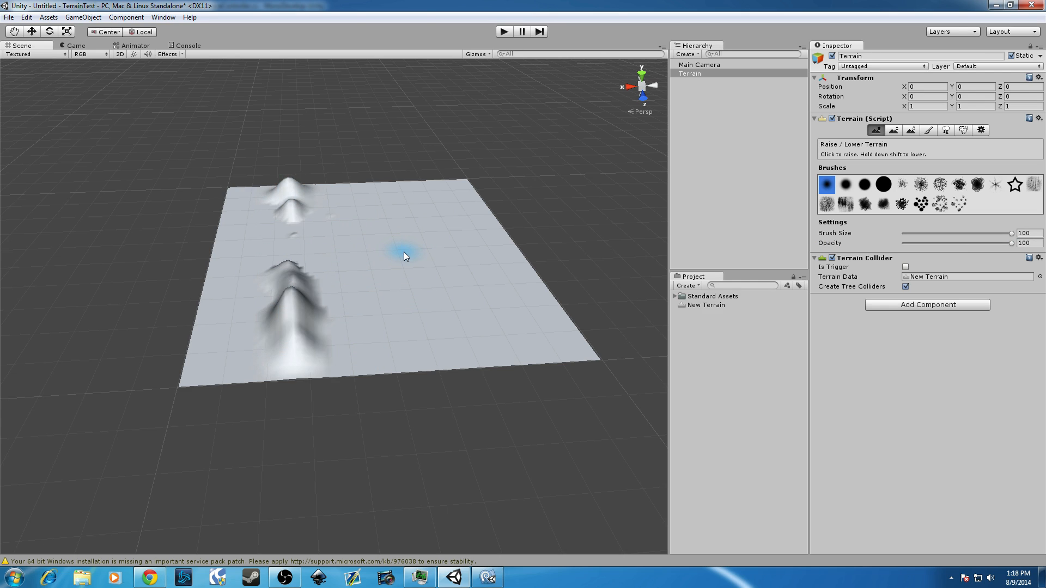
Undo the row of test peaks until the terrain is flat.
key("ctrl+z")
key("ctrl+z")
key("ctrl+z")
key("ctrl+z")
key("ctrl+z")
key("ctrl+z")
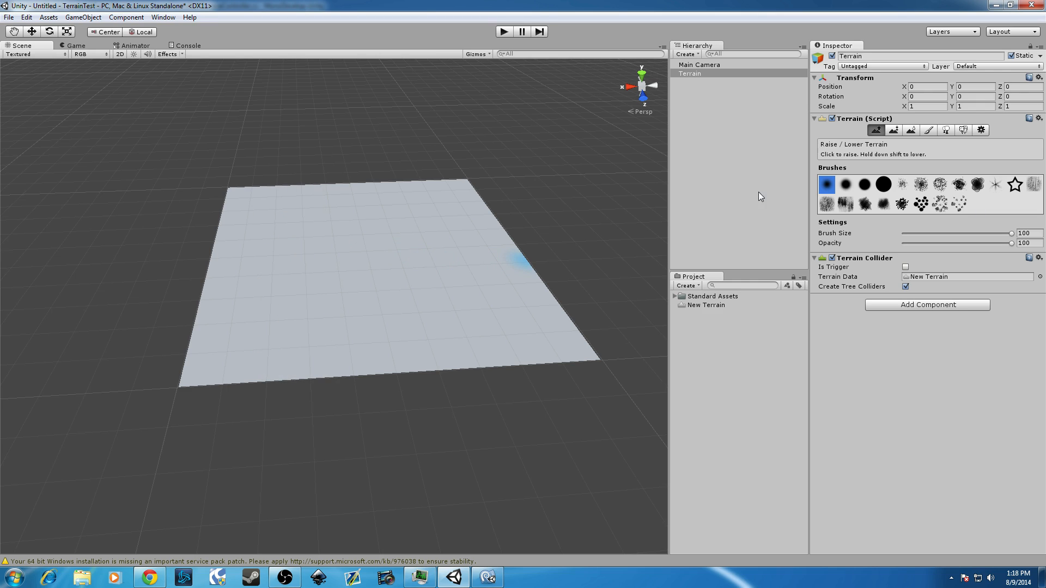
Set the Paint Height value to 10 and flatten the entire terrain to it.
left_click(893, 129)
left_click(1005, 253)
type("10")
left_click(1027, 254)
mouse_move(438, 364)
middle_mouse_down()
mouse_move(360, 320)
mouse_move(413, 234)
mouse_move(402, 335)
mouse_move(422, 376)
middle_mouse_up()
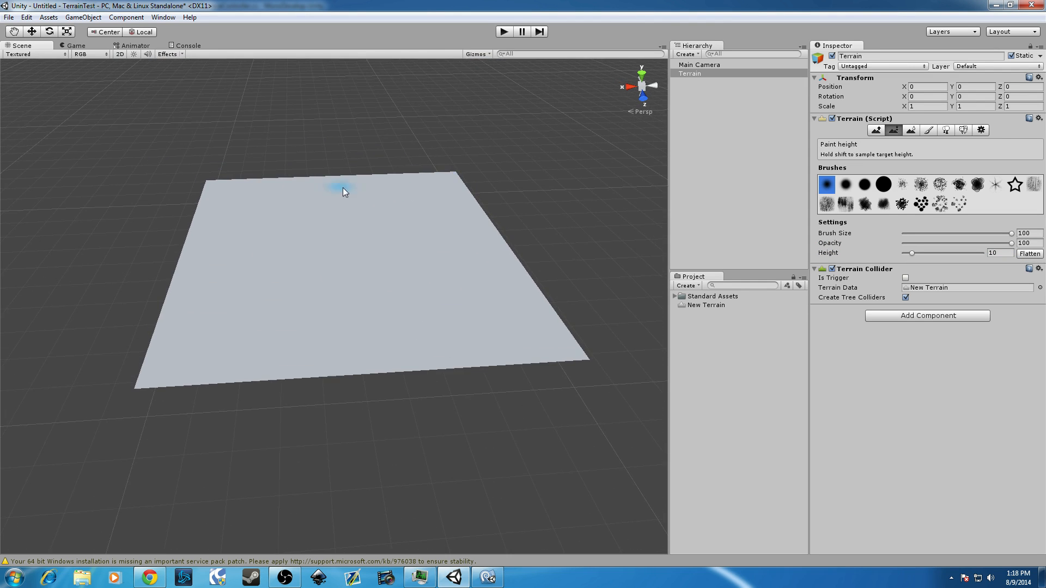
Try raising peaks at the far corner and lowering a trench across the terrain's middle from back to front.
left_click(875, 130)
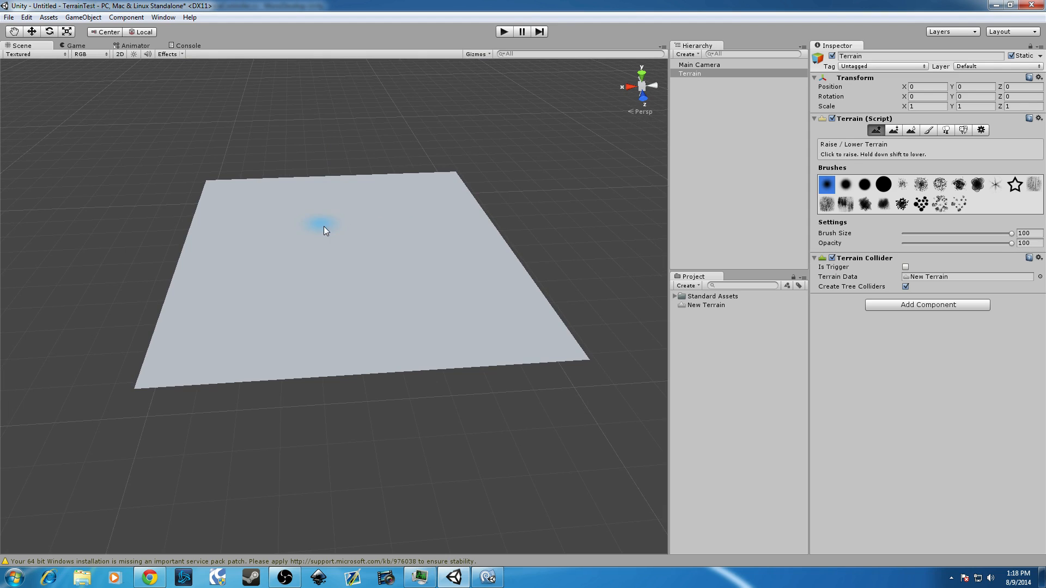
left_click(211, 182)
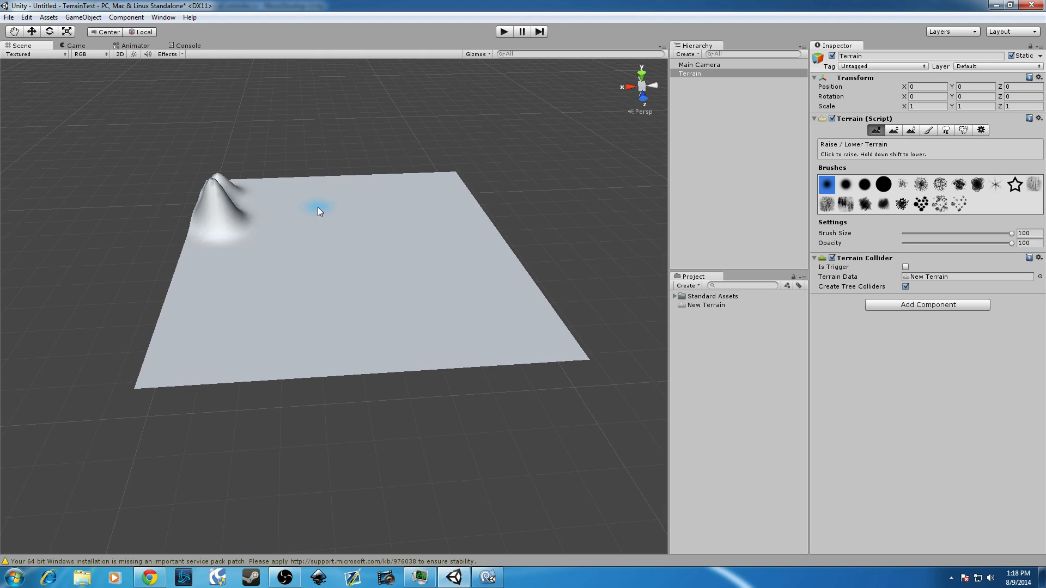
mouse_move(326, 208)
left_mouse_down("shift")
mouse_move(345, 272)
mouse_move(335, 210)
mouse_move(354, 380)
mouse_move(333, 169)
mouse_move(350, 388)
left_mouse_up("shift")
mouse_move(350, 388)
middle_mouse_down()
mouse_move(393, 341)
mouse_move(350, 280)
mouse_move(380, 359)
mouse_move(360, 352)
middle_mouse_up()
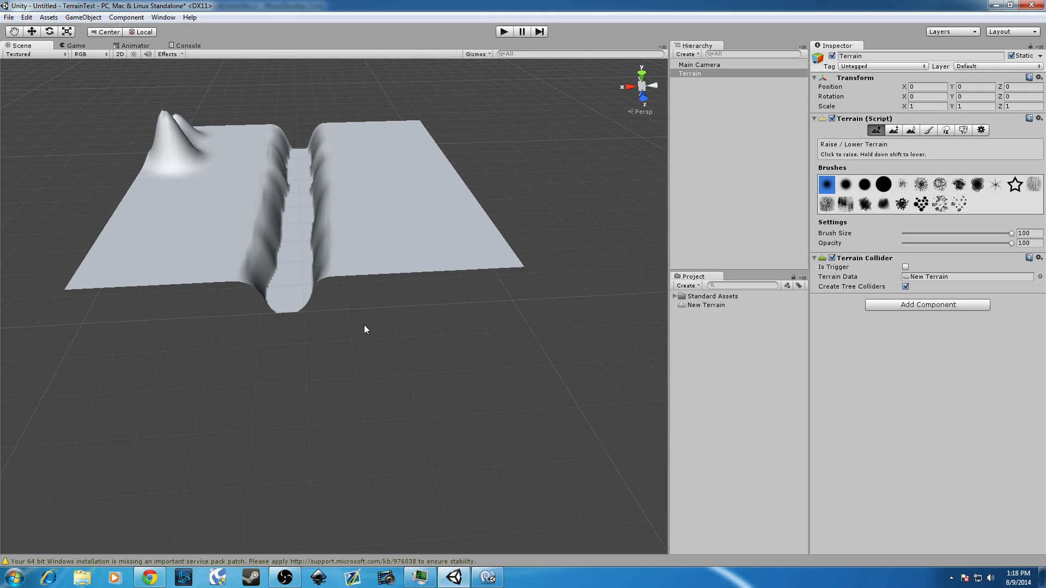
Undo the trench and the corner peaks.
key("ctrl+z")
mouse_move(349, 202)
middle_mouse_down()
mouse_move(401, 254)
mouse_move(383, 228)
middle_mouse_up()
key("ctrl+z")
left_click(893, 130)
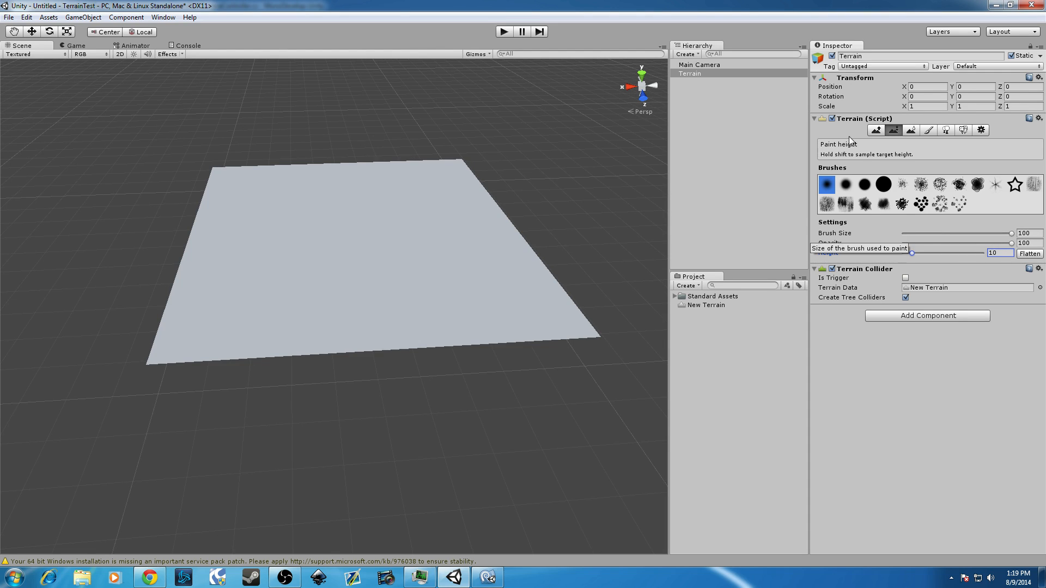
Raise a ridge of hills around the terrain's far corner with the soft round Raise / Lower brush.
left_click(874, 128)
middle_click_drag(516, 216, 413, 253)
right_click_drag(413, 253, 373, 250)
middle_click_drag(374, 250, 315, 248)
middle_click_drag(441, 248, 423, 268)
scroll(420, 234, "up", 3)
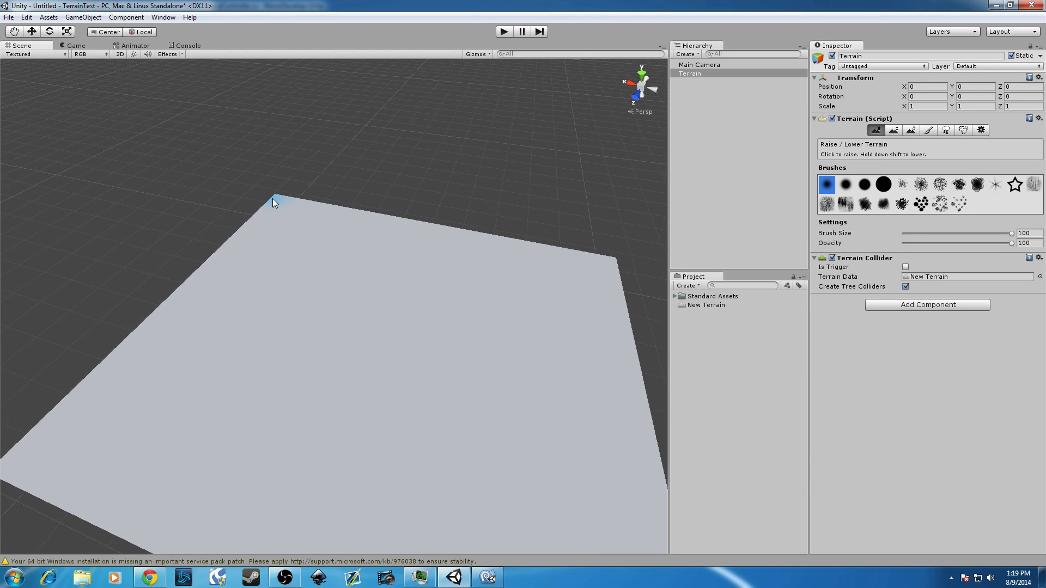
mouse_move(249, 221)
left_mouse_down()
mouse_move(239, 243)
mouse_move(302, 207)
mouse_move(294, 190)
mouse_move(420, 236)
mouse_move(500, 243)
left_mouse_up()
Raise the hill at the terrain's corner into a taller peak.
left_click_drag(371, 325, 578, 313, "alt")
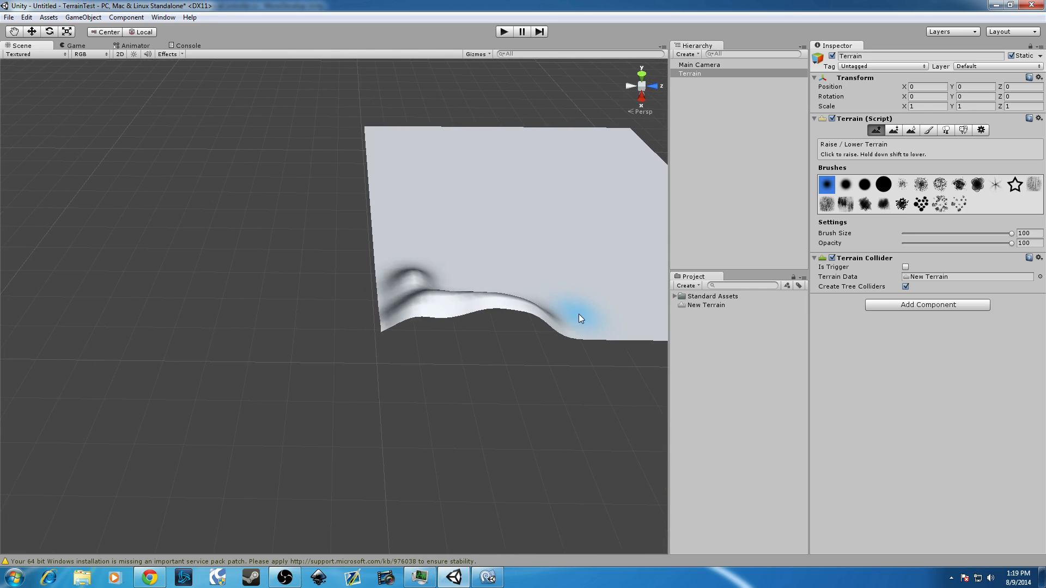
mouse_move(401, 291)
left_mouse_down()
mouse_move(387, 305)
mouse_move(396, 306)
left_mouse_up()
middle_click_drag(464, 306, 431, 302)
middle_click_drag(560, 293, 545, 293)
left_click_drag(545, 293, 289, 212, "alt")
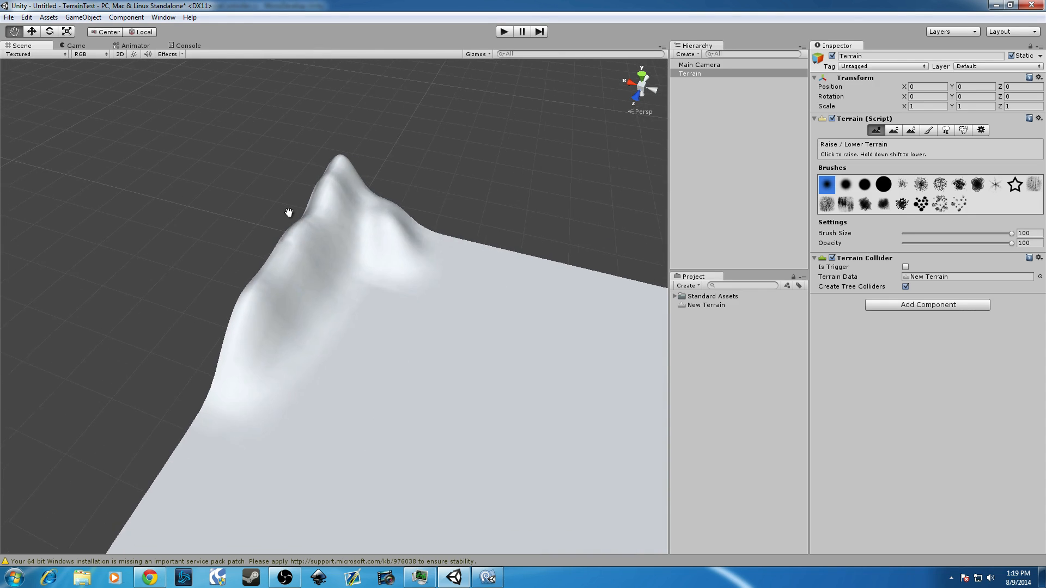
Extend the hills from the corner peak along the terrain's back edge.
middle_click_drag(289, 213, 207, 197)
mouse_move(207, 197)
left_mouse_down()
mouse_move(279, 220)
mouse_move(282, 201)
mouse_move(341, 214)
left_mouse_up()
middle_click_drag(341, 214, 226, 225)
left_click_drag(185, 240, 244, 242, "alt")
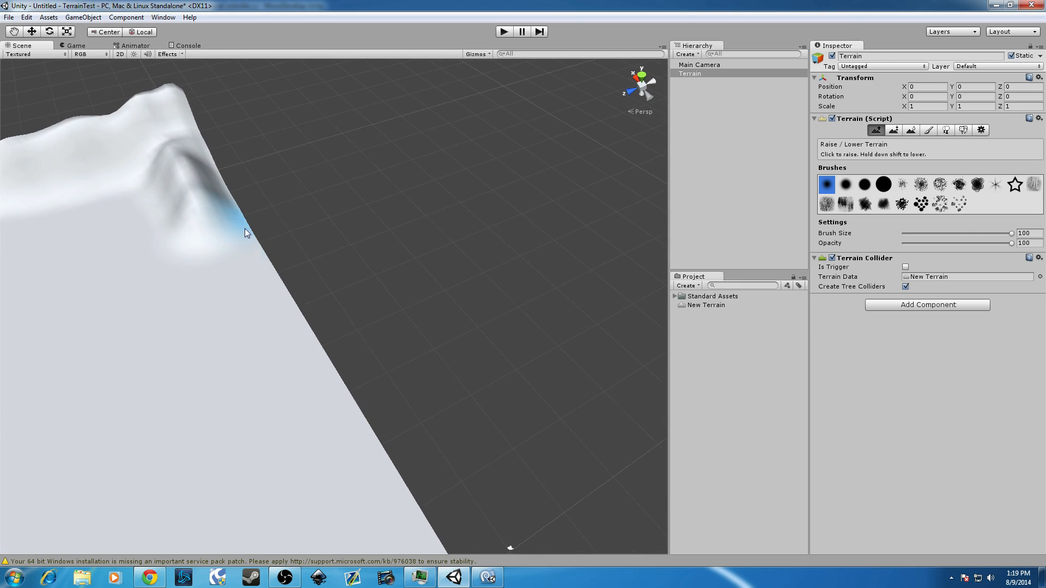
left_click_drag(216, 167, 261, 247)
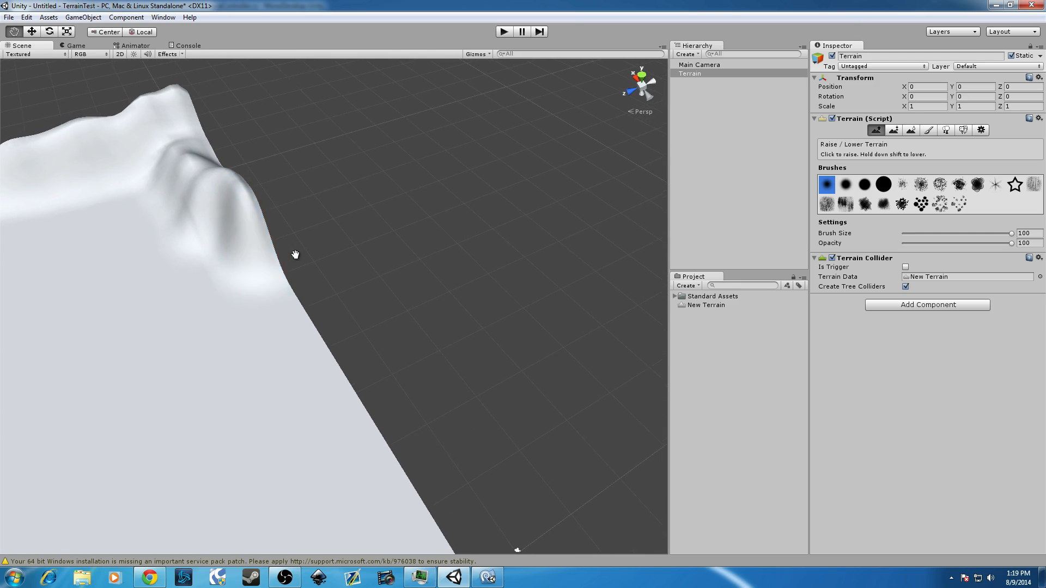
middle_click_drag(292, 252, 444, 233)
left_click_drag(444, 233, 520, 243, "alt")
middle_click_drag(521, 243, 450, 395)
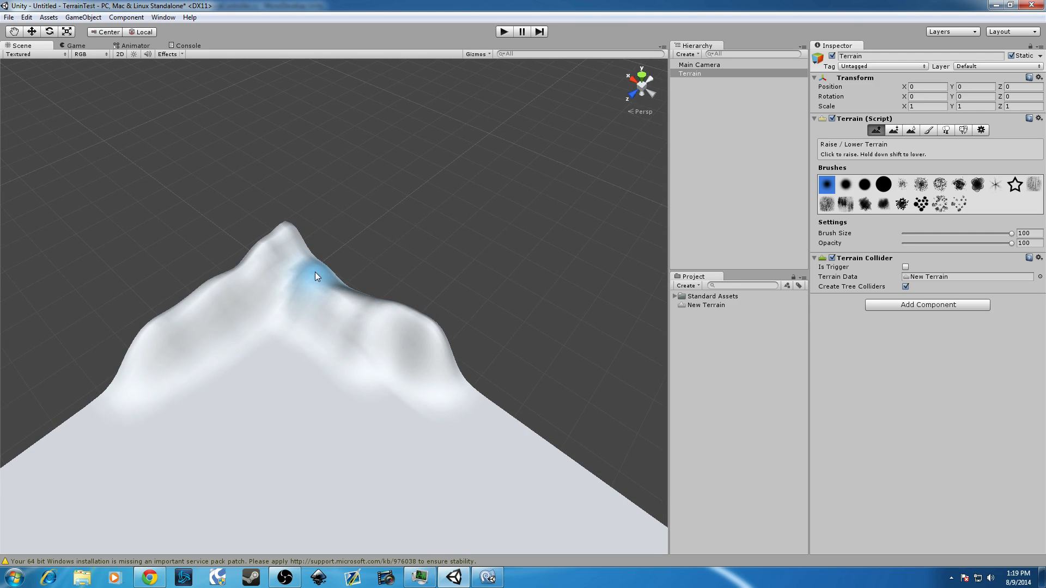
Raise hills inward from the side ridge and add a large hill further along the side edge.
mouse_move(196, 385)
left_mouse_down("alt")
mouse_move(415, 357)
mouse_move(537, 298)
left_mouse_up("alt")
middle_click_drag(537, 299, 579, 257)
mouse_move(194, 256)
left_mouse_down()
mouse_move(191, 313)
mouse_move(243, 325)
left_mouse_up()
middle_click_drag(243, 326, 252, 322)
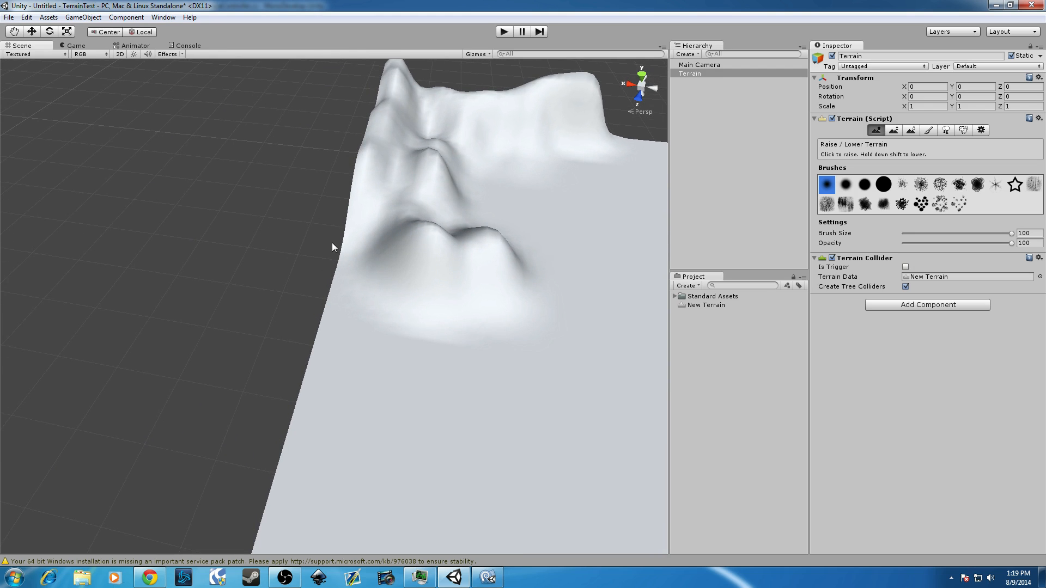
mouse_move(407, 184)
left_mouse_down()
mouse_move(430, 185)
mouse_move(474, 245)
mouse_move(544, 240)
mouse_move(340, 257)
mouse_move(369, 249)
mouse_move(354, 262)
mouse_move(338, 331)
mouse_move(450, 311)
mouse_move(393, 281)
left_mouse_up()
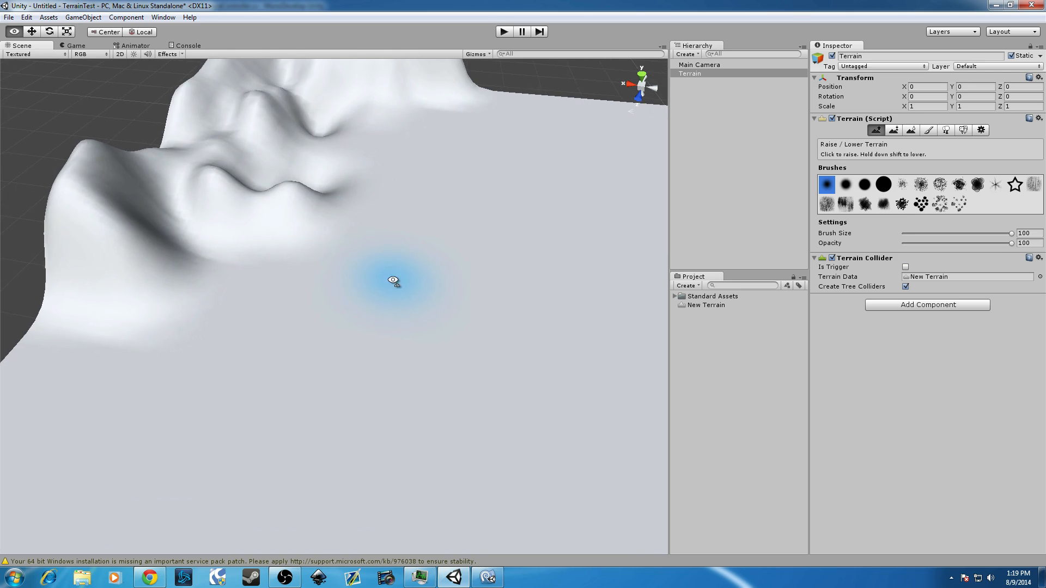
Set the brush opacity to 28 and raise lower foothills on the inner side of the mountains.
right_click_drag(394, 280, 390, 270)
scroll(390, 271, "down", 6)
middle_click_drag(375, 246, 315, 253)
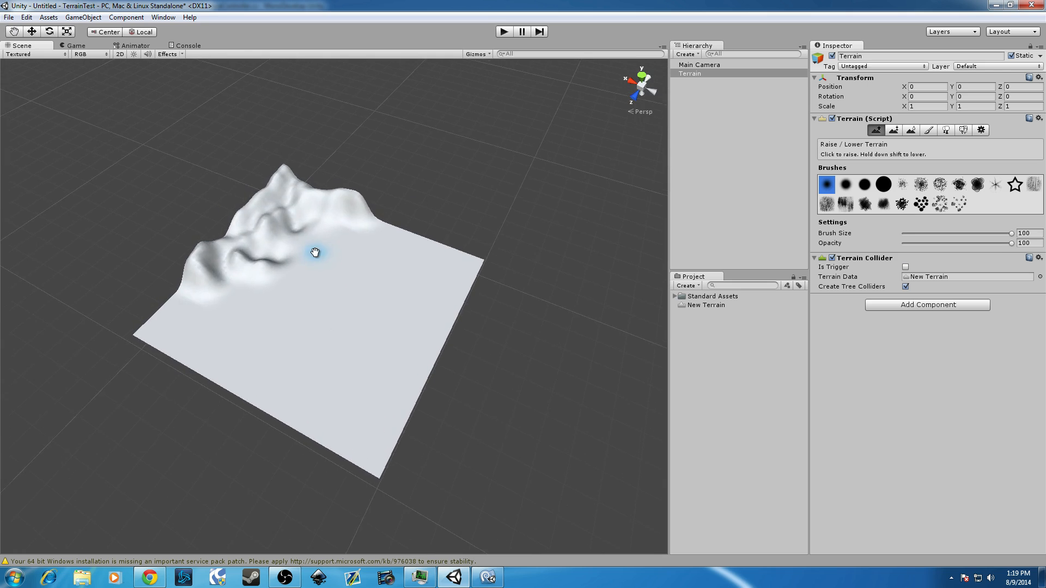
right_click_drag(356, 254, 356, 175)
middle_click_drag(319, 362, 392, 237)
scroll(392, 237, "up", 4)
middle_click_drag(443, 313, 371, 299)
left_click(934, 244)
mouse_move(295, 321)
left_mouse_down()
mouse_move(303, 314)
mouse_move(327, 334)
mouse_move(354, 329)
mouse_move(314, 344)
mouse_move(398, 311)
left_mouse_up()
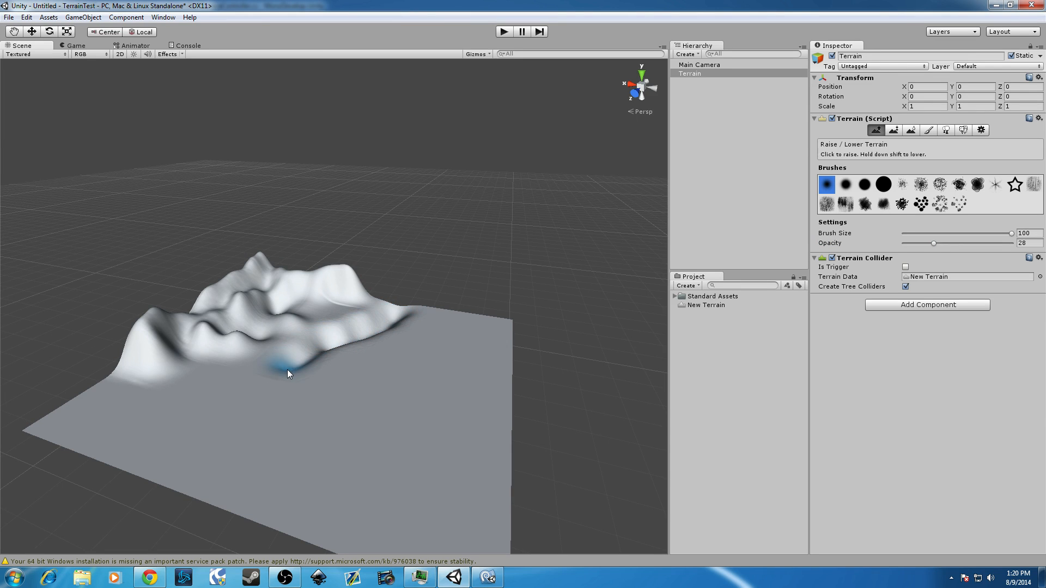
middle_click_drag(302, 369, 424, 358)
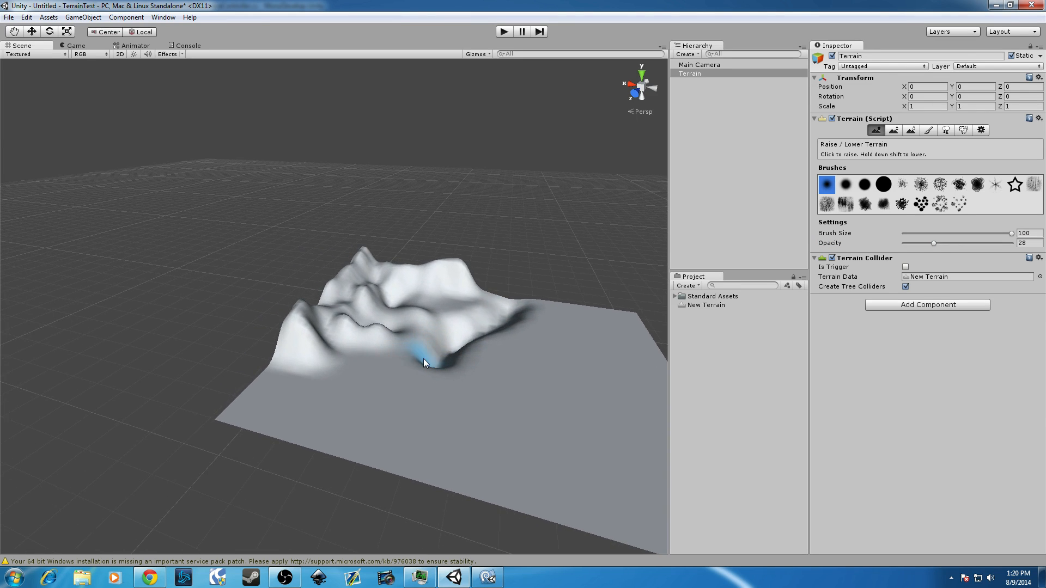
Extend the low foothills from the mountains to the terrain's front edge, undoing one stroke along the way.
mouse_move(416, 377)
left_mouse_down()
mouse_move(358, 394)
mouse_move(312, 421)
mouse_move(372, 399)
mouse_move(285, 438)
left_mouse_up()
mouse_move(358, 382)
middle_mouse_down()
mouse_move(389, 394)
mouse_move(362, 420)
middle_mouse_up()
right_click_drag(359, 422, 471, 391)
middle_click_drag(469, 400, 506, 347)
key("ctrl+z")
mouse_move(368, 372)
left_mouse_down()
mouse_move(351, 377)
mouse_move(362, 374)
left_mouse_up()
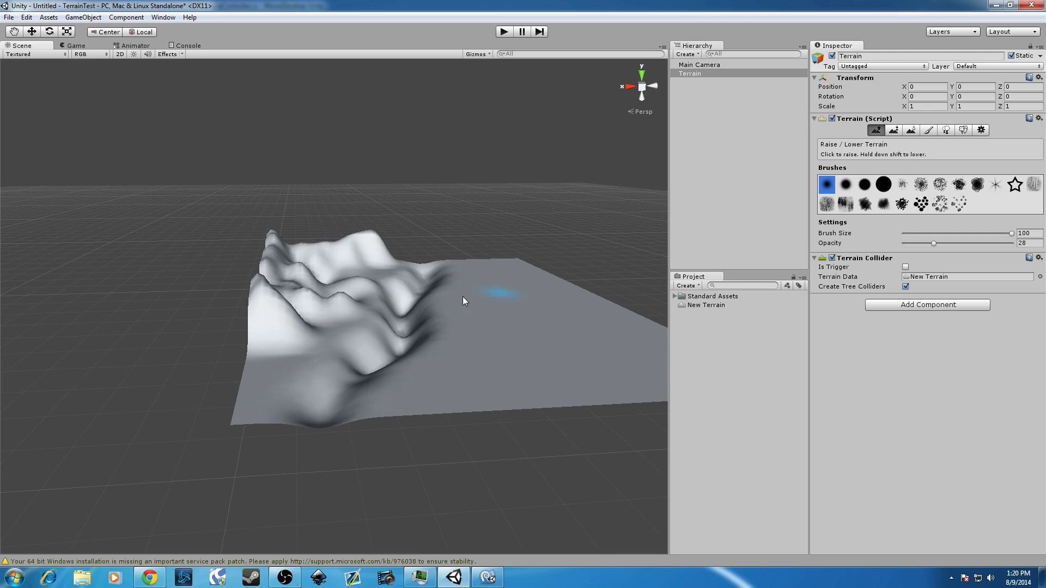
Set the brush opacity to 12 and lower the ground where the back ridge meets the flat plain.
left_click(916, 243)
middle_click_drag(429, 285, 401, 354)
right_click_drag(401, 354, 381, 399)
scroll(380, 399, "up", 3)
middle_click_drag(381, 381, 379, 403)
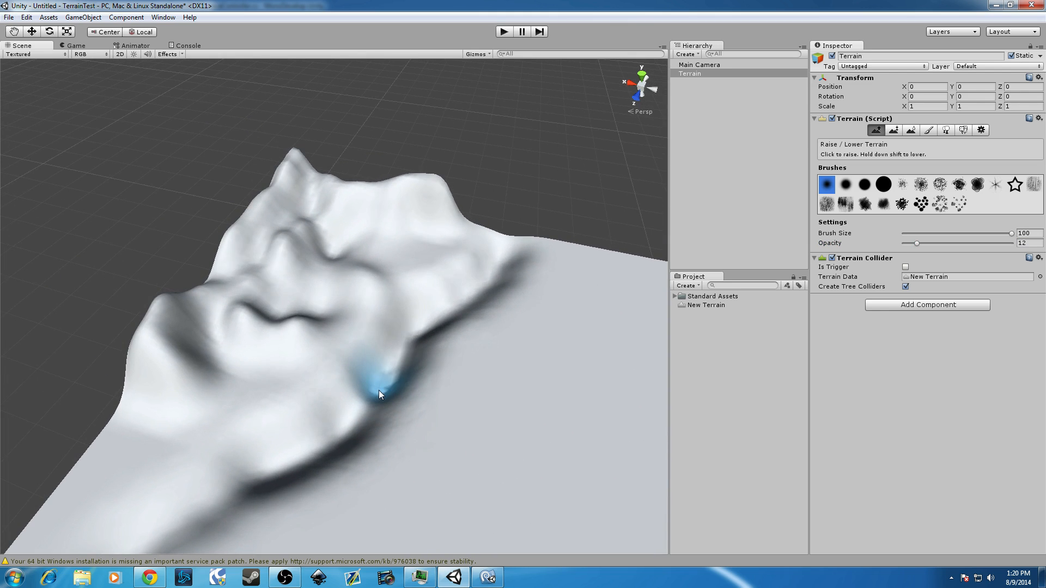
middle_click_drag(556, 351, 520, 366)
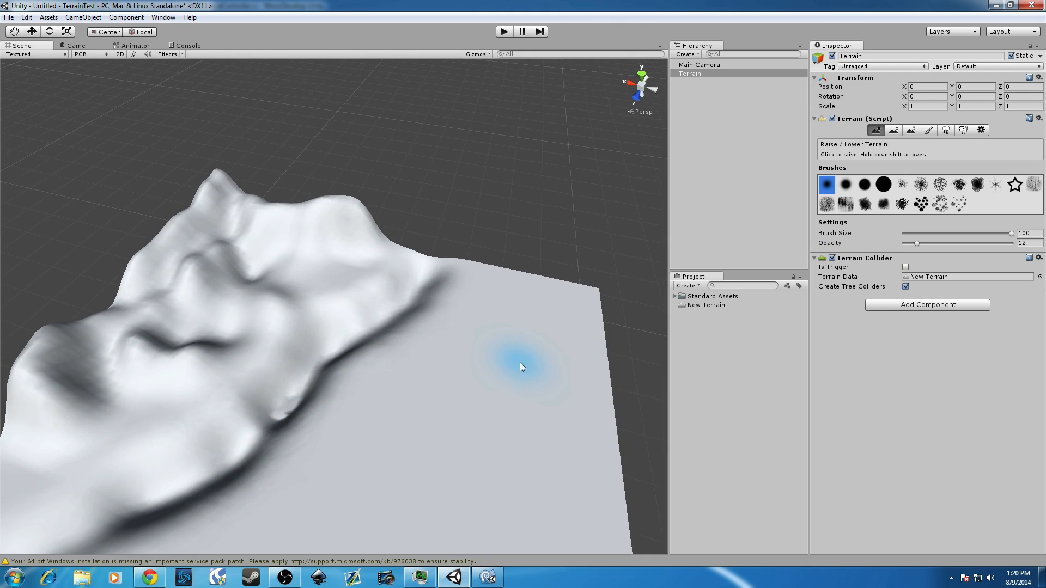
left_click_drag(430, 266, 422, 273, "shift")
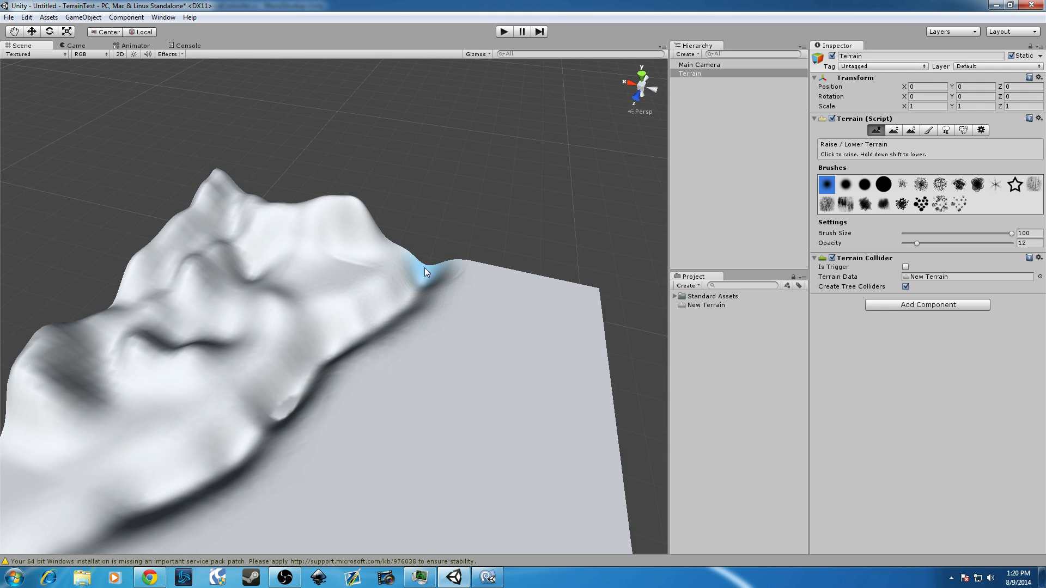
Raise faint bumps across the flat plain beside the mountains.
mouse_move(459, 266)
middle_mouse_down()
mouse_move(465, 196)
mouse_move(496, 203)
mouse_move(483, 224)
middle_mouse_up()
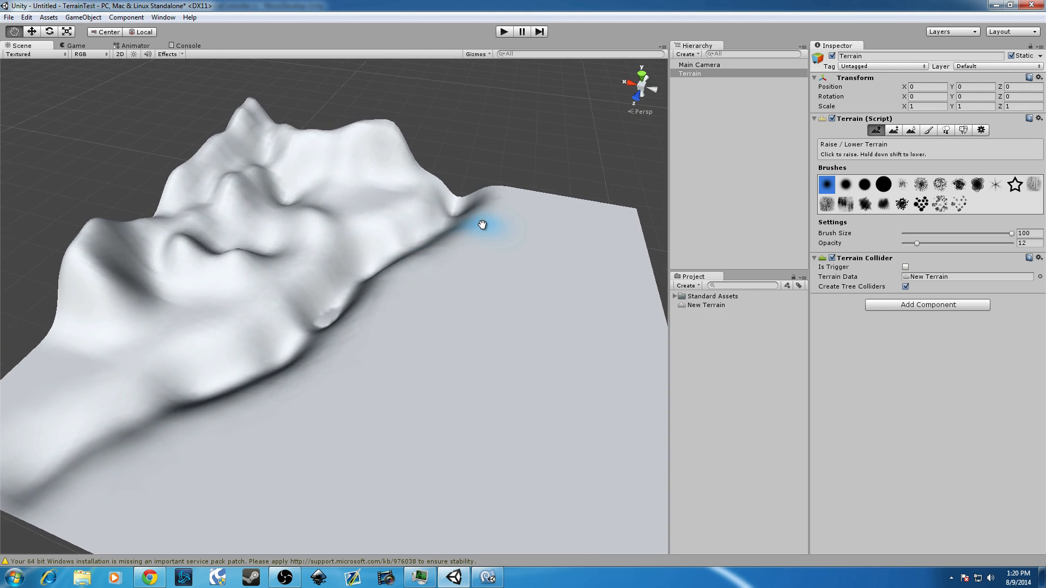
middle_click_drag(370, 273, 337, 267)
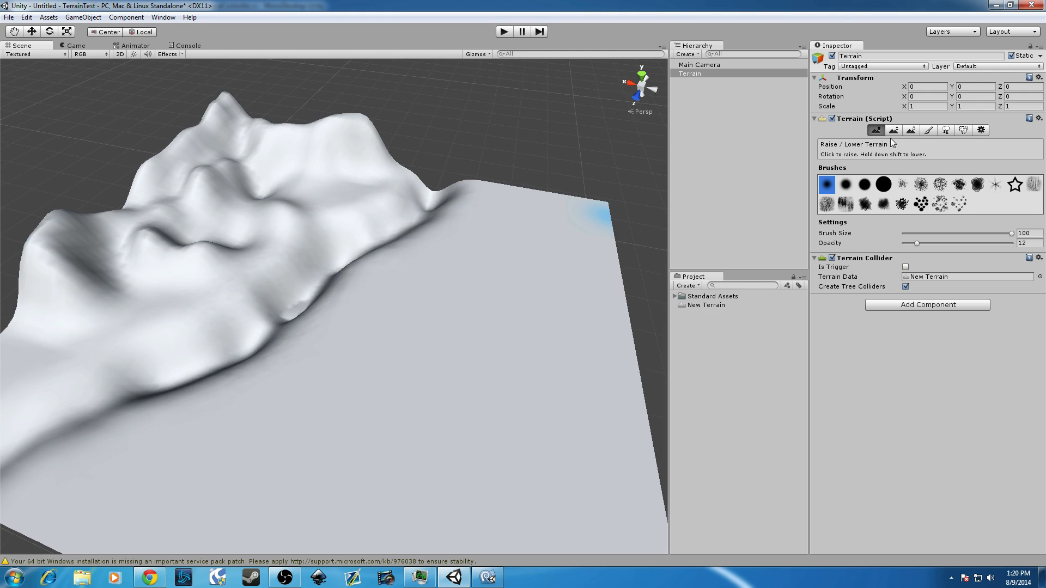
mouse_move(495, 410)
left_mouse_down()
mouse_move(449, 423)
mouse_move(511, 289)
mouse_move(416, 379)
mouse_move(456, 367)
mouse_move(364, 409)
left_mouse_up()
middle_click_drag(304, 428, 352, 293)
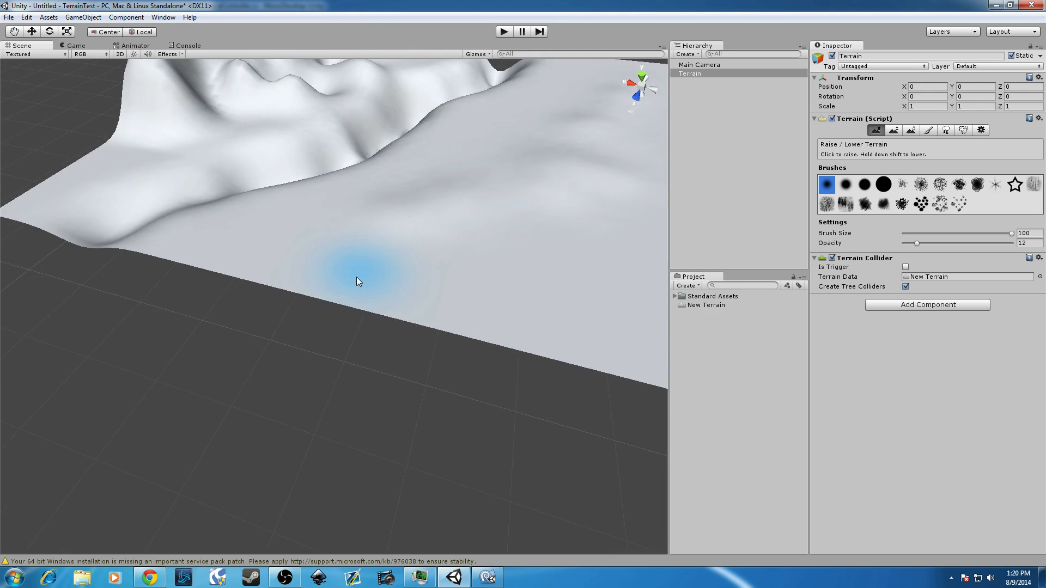
key("f")
mouse_move(354, 237)
left_mouse_down()
mouse_move(436, 119)
mouse_move(351, 217)
left_mouse_up()
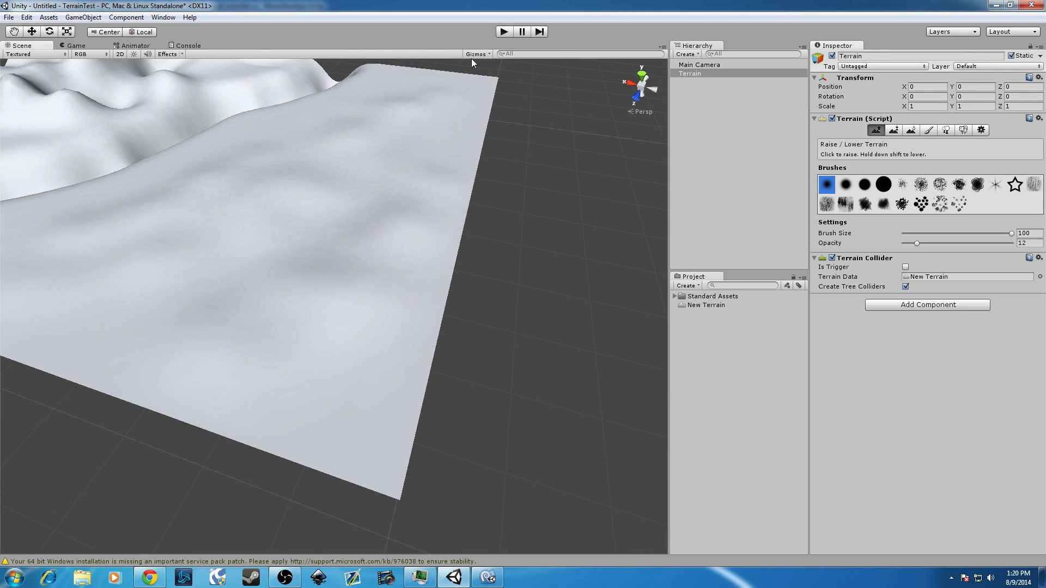
Add more gentle undulations over the plain toward the terrain's front corner.
scroll(373, 310, "up", 4)
left_click_drag(175, 345, 255, 345)
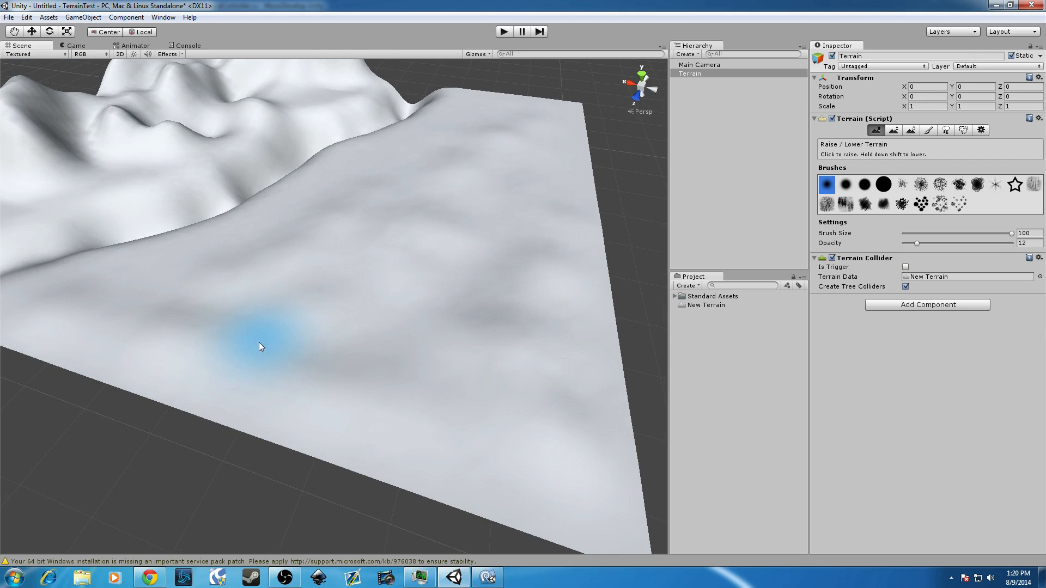
middle_click_drag(109, 256, 416, 380)
mouse_move(416, 380)
left_mouse_down()
mouse_move(403, 445)
mouse_move(416, 435)
left_mouse_up()
mouse_move(482, 397)
middle_mouse_down()
mouse_move(433, 376)
mouse_move(326, 366)
mouse_move(369, 340)
middle_mouse_up()
scroll(580, 274, "down", 3)
middle_click_drag(580, 272, 534, 289)
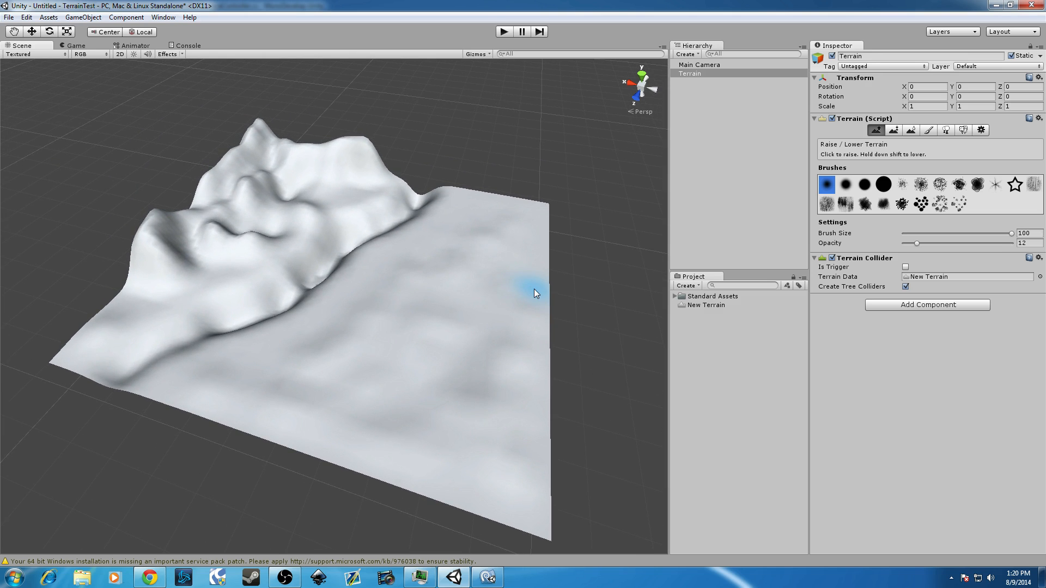
middle_click_drag(348, 235, 386, 243)
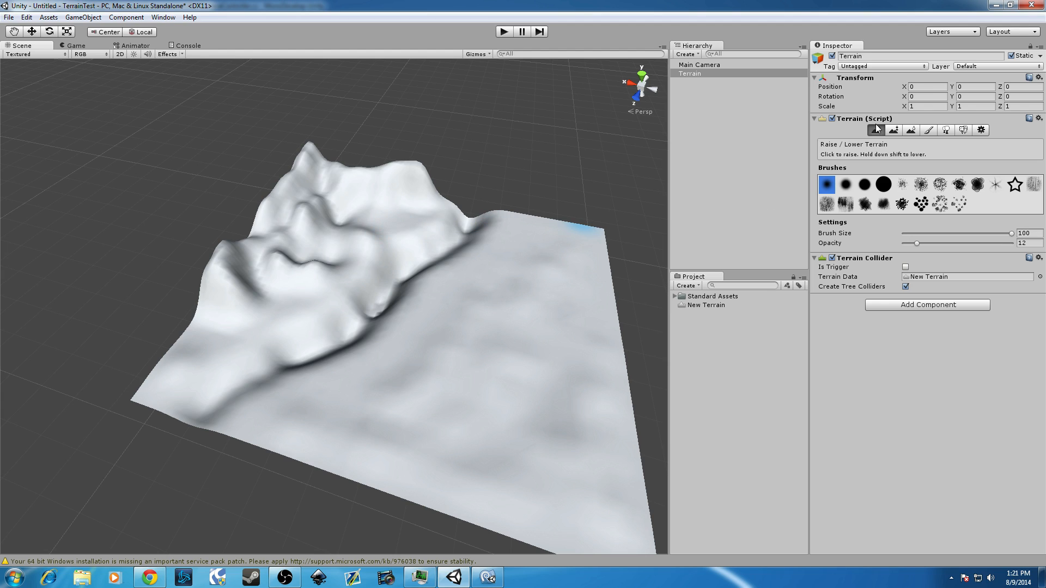
left_click(911, 130)
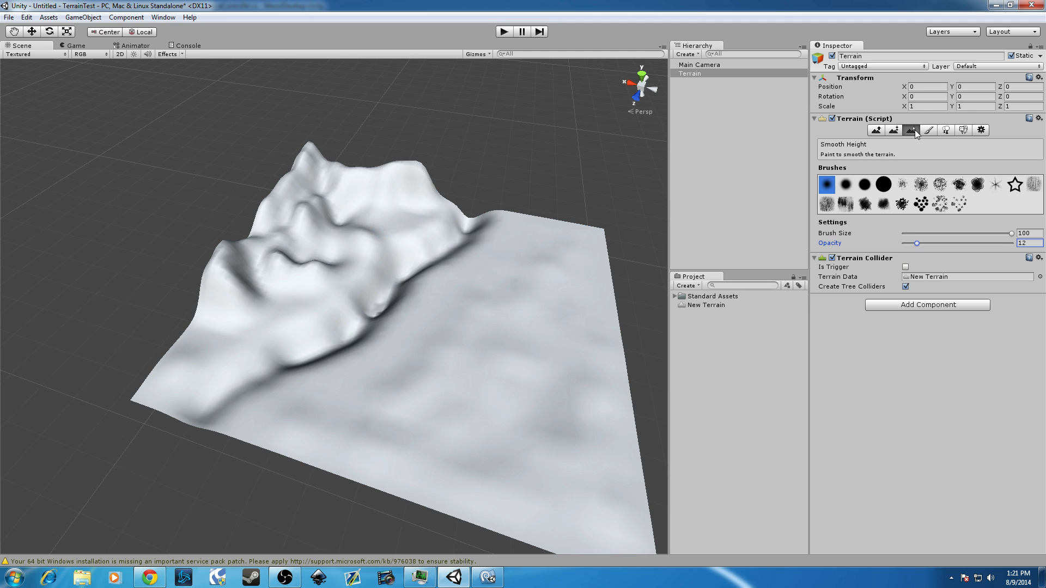
scroll(400, 308, "up", 3)
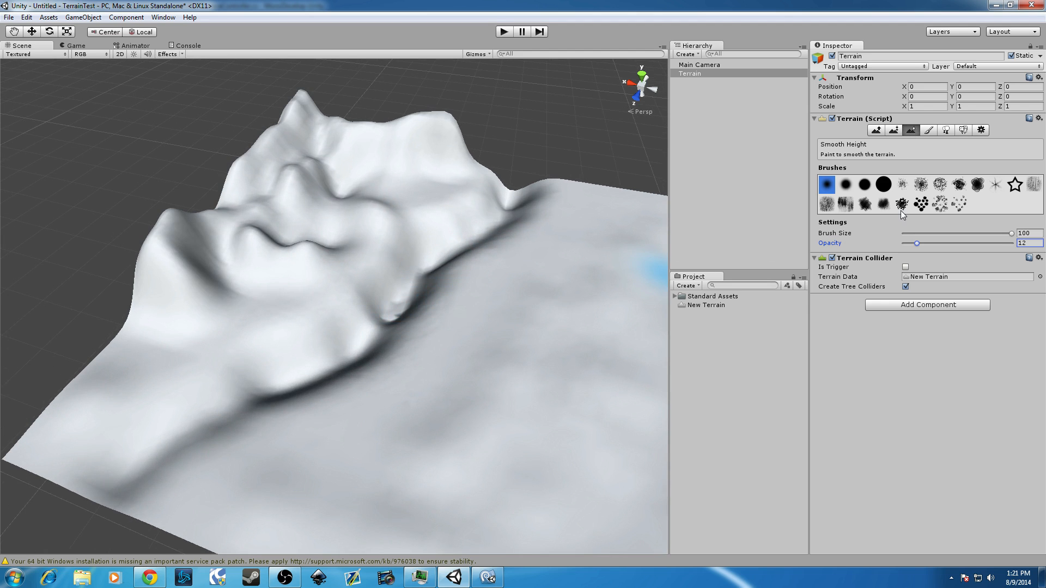
scroll(267, 283, "up", 5)
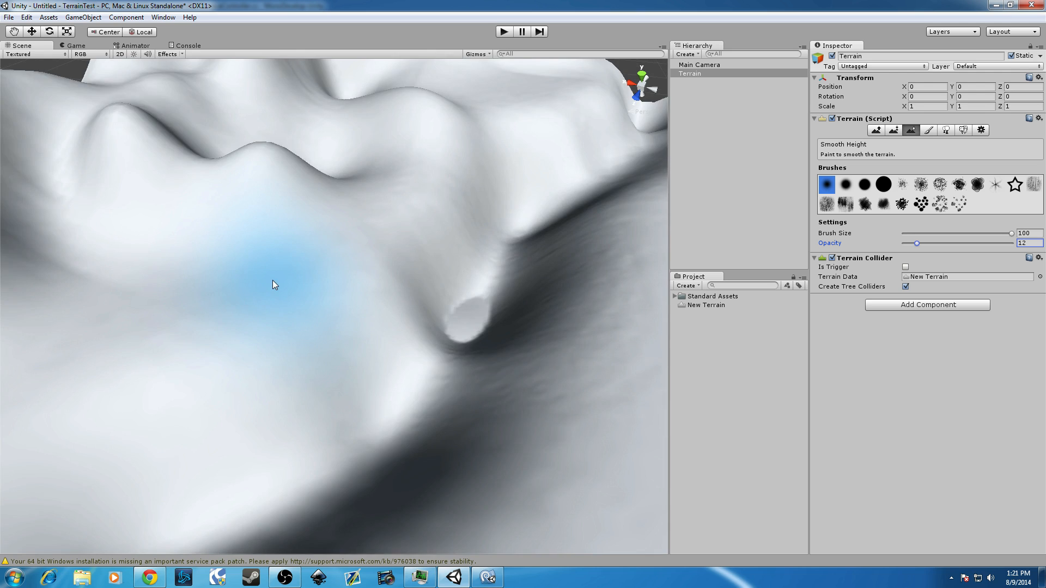
scroll(274, 285, "down", 8)
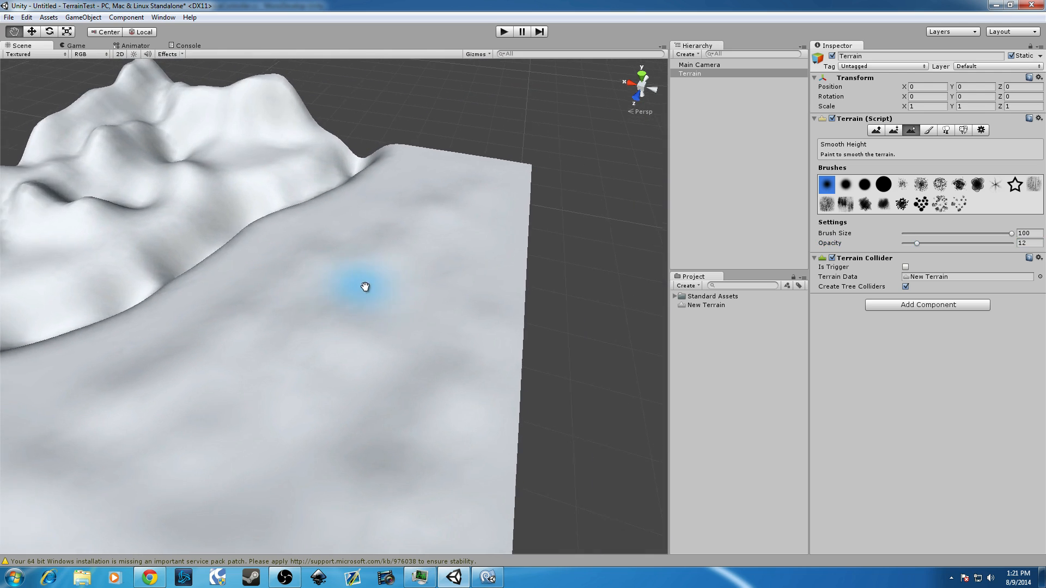
Raise a star-shaped wall on the plain near the terrain's outer edge using the star brush at opacity 100.
left_click(877, 131)
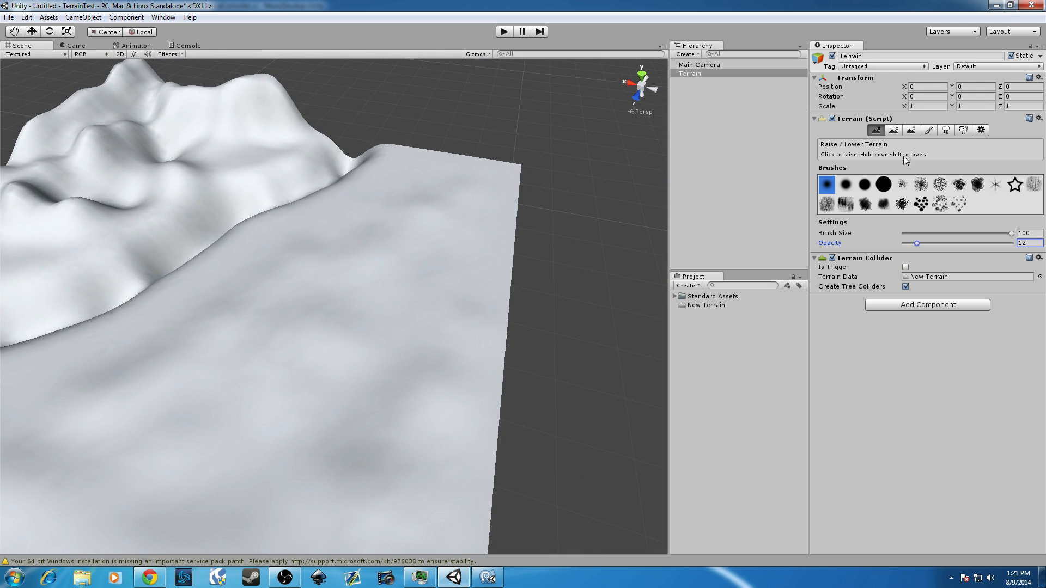
left_click(1014, 185)
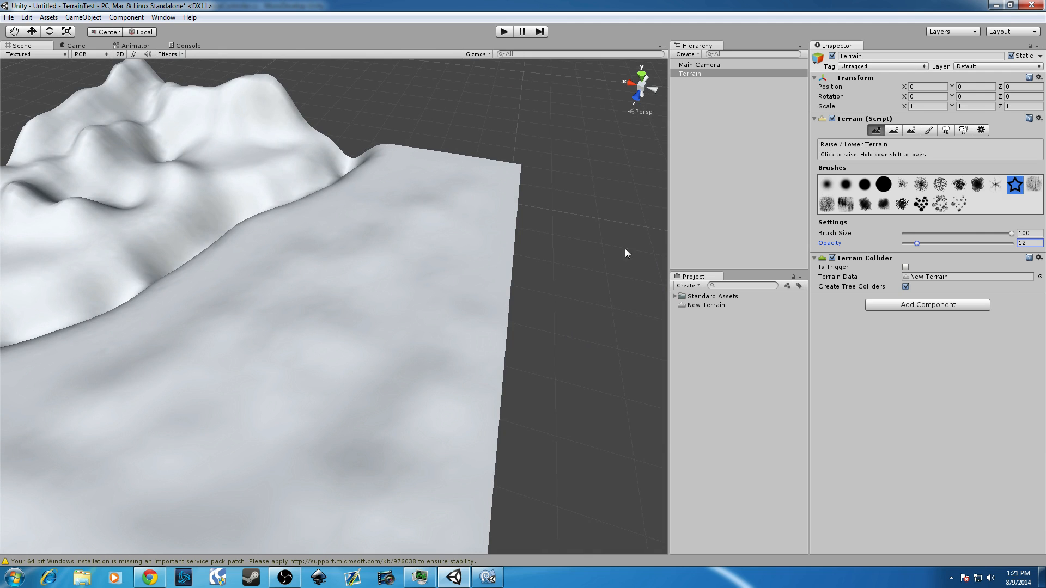
left_click(963, 244)
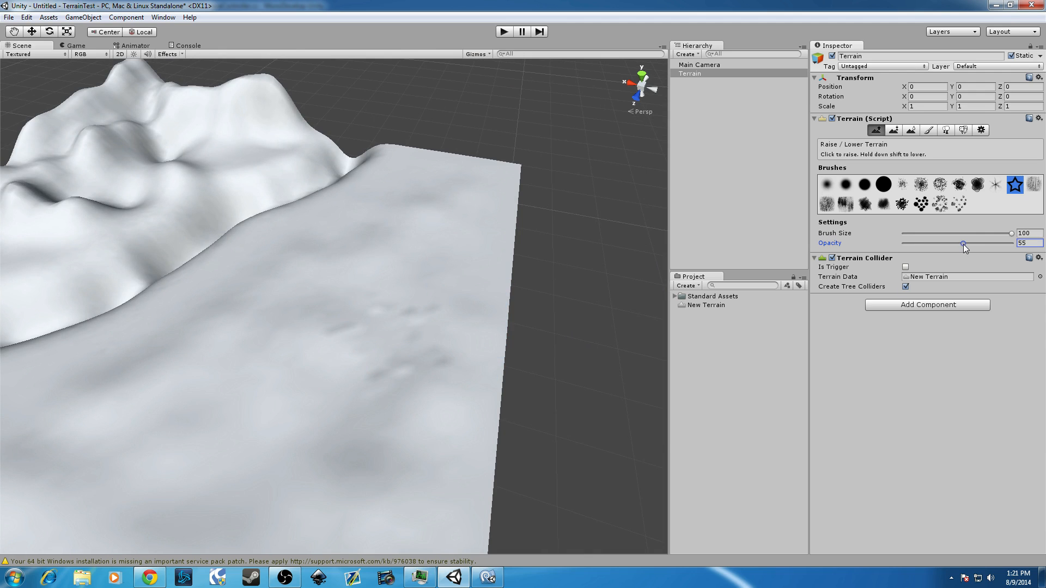
left_click_drag(984, 243, 1012, 243)
left_click(397, 343)
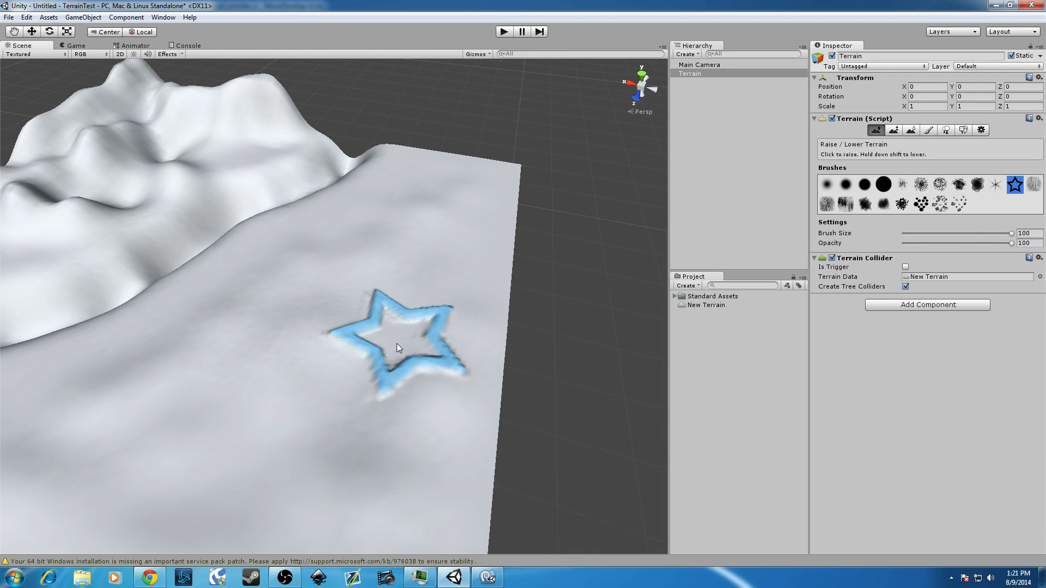
left_click(397, 341)
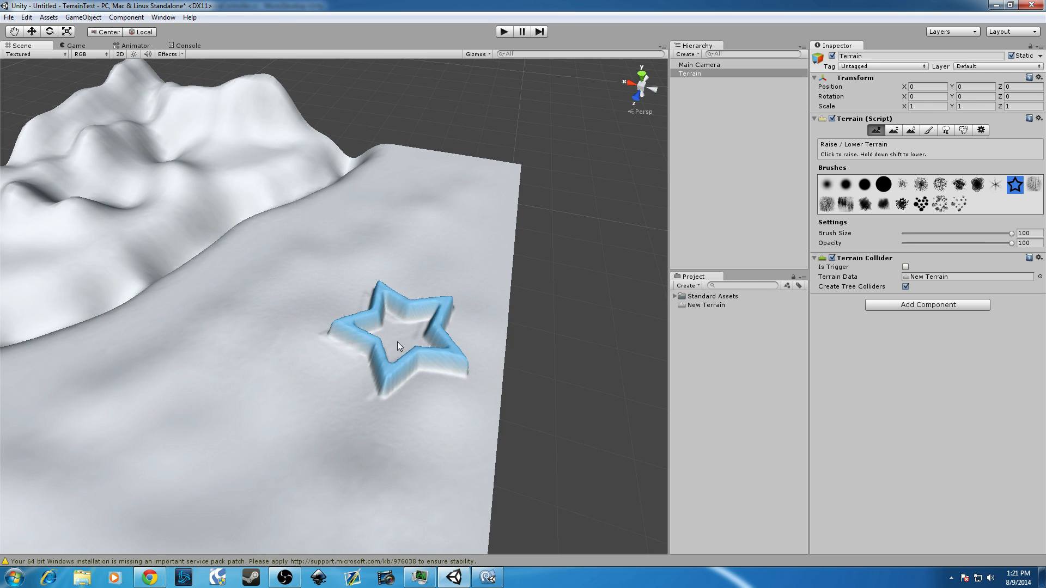
scroll(477, 339, "up", 3)
scroll(506, 337, "up", 3)
middle_click_drag(506, 337, 458, 324)
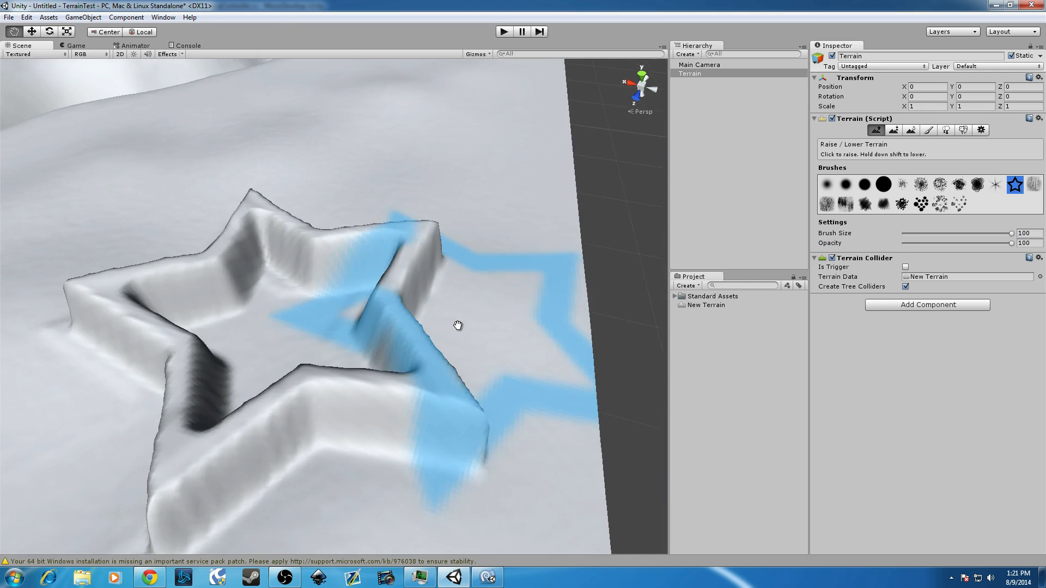
scroll(459, 324, "down", 5)
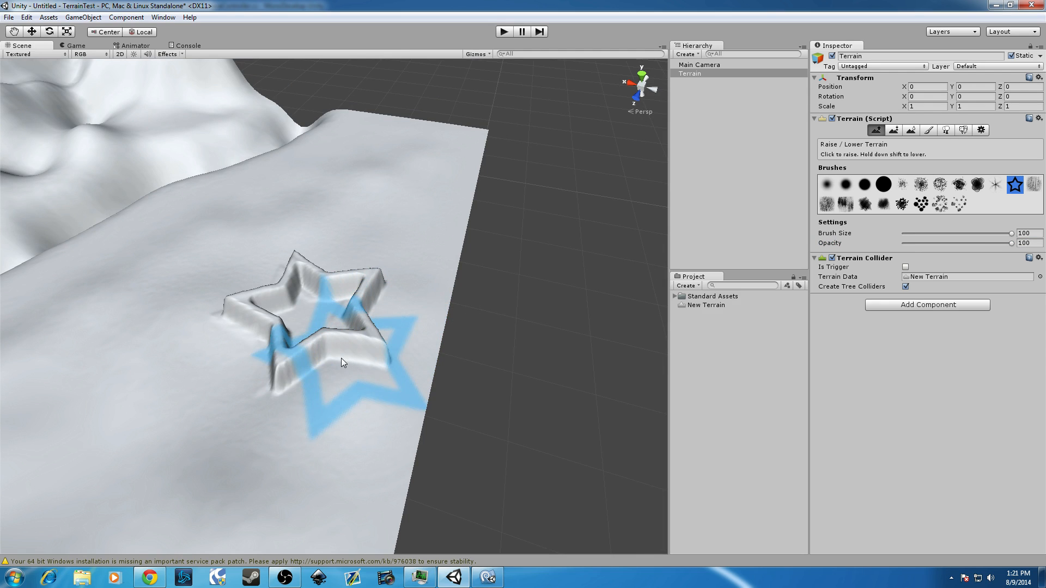
Set up Smooth Height with the first soft round brush at size 21 and opacity 22.
left_click(910, 131)
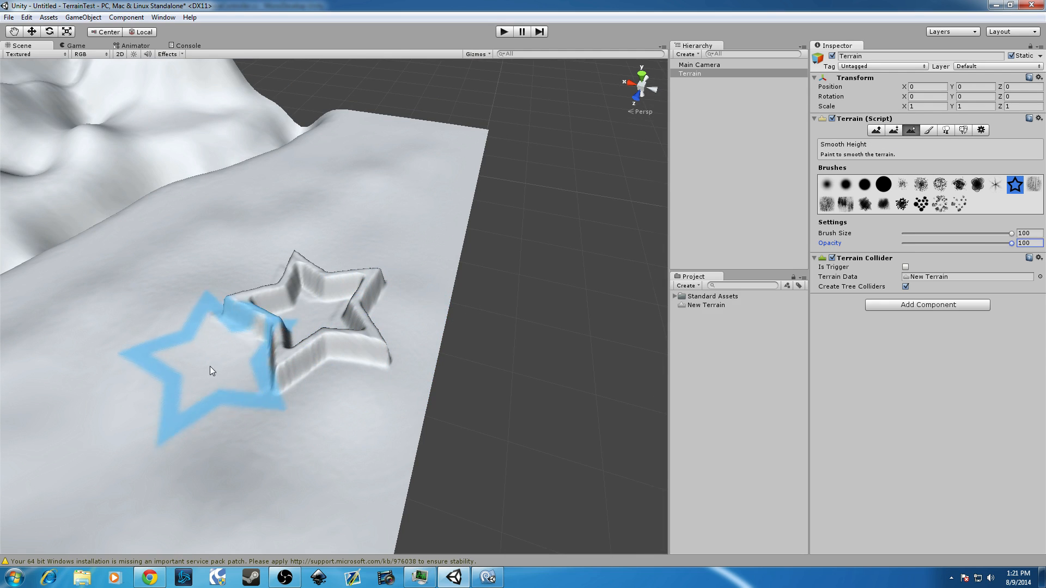
scroll(211, 367, "up", 5)
middle_click_drag(256, 353, 269, 348)
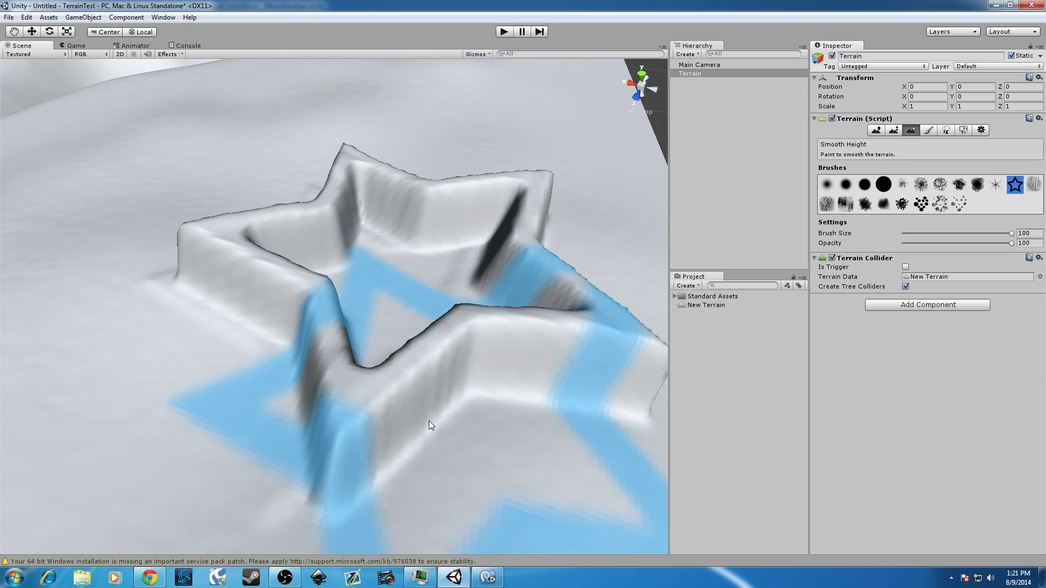
left_click(827, 185)
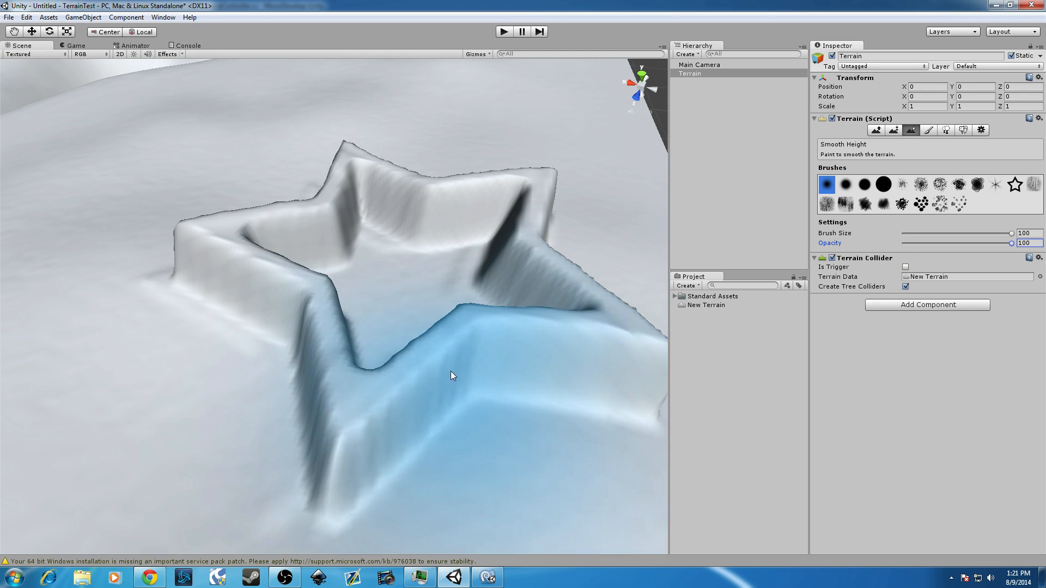
scroll(397, 357, "down", 3)
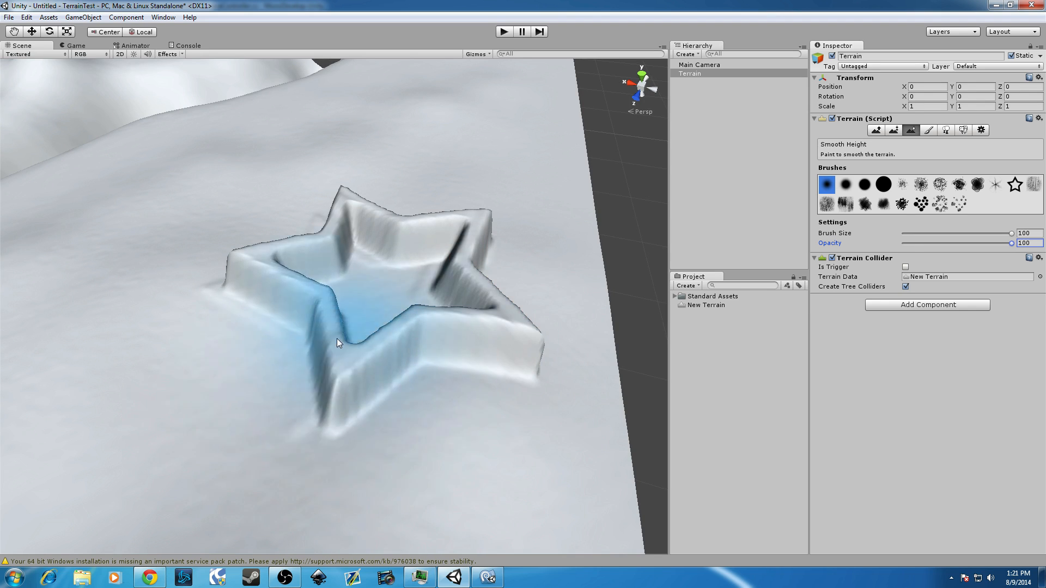
left_click(927, 243)
left_click(920, 234)
left_click(926, 233)
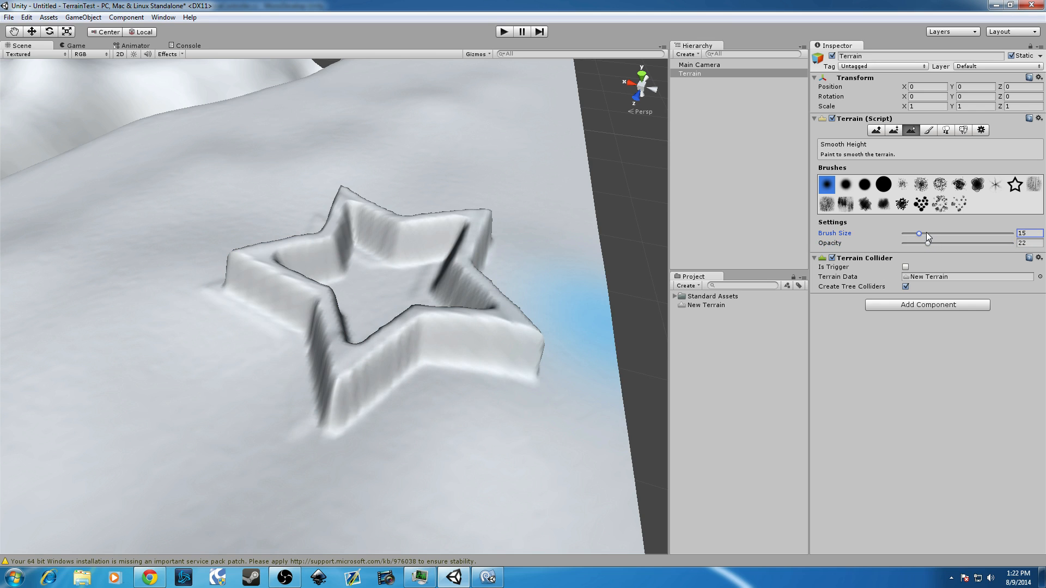
Smooth the walls and pointed tips of the raised star.
mouse_move(263, 277)
left_mouse_down()
mouse_move(247, 259)
mouse_move(286, 240)
mouse_move(250, 242)
mouse_move(242, 256)
mouse_move(336, 352)
mouse_move(325, 331)
mouse_move(327, 396)
mouse_move(442, 331)
mouse_move(359, 349)
mouse_move(431, 327)
mouse_move(479, 327)
mouse_move(517, 343)
mouse_move(482, 221)
left_mouse_up()
mouse_move(462, 257)
left_mouse_down()
mouse_move(413, 222)
mouse_move(485, 238)
left_mouse_up()
mouse_move(358, 230)
left_mouse_down()
mouse_move(347, 195)
mouse_move(338, 214)
left_mouse_up()
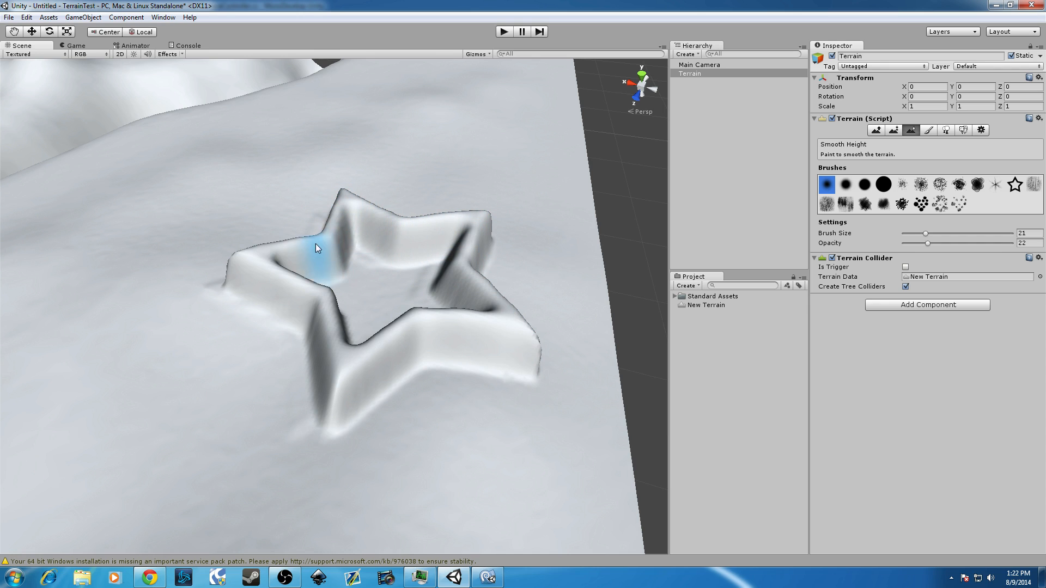
mouse_move(346, 335)
left_mouse_down()
mouse_move(560, 370)
mouse_move(510, 318)
mouse_move(320, 400)
mouse_move(327, 353)
mouse_move(223, 264)
left_mouse_up()
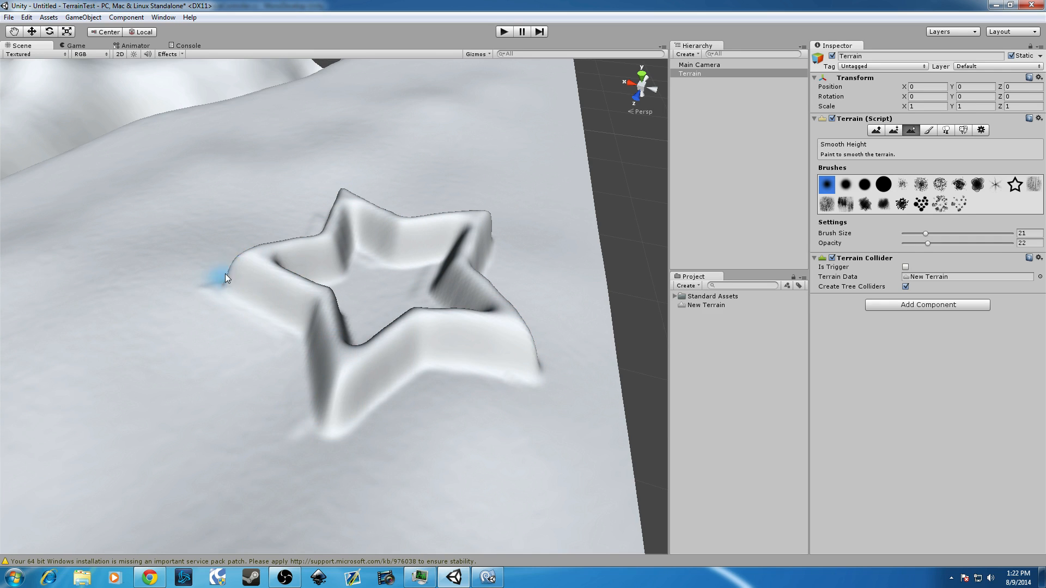
mouse_move(348, 200)
left_mouse_down()
mouse_move(320, 251)
mouse_move(420, 233)
mouse_move(417, 226)
mouse_move(482, 243)
mouse_move(525, 345)
left_mouse_up()
Examine the smoothed star-shaped wall from several angles and distances.
scroll(332, 259, "down", 4)
mouse_move(332, 260)
middle_mouse_down()
mouse_move(355, 236)
mouse_move(349, 247)
mouse_move(258, 245)
middle_mouse_up()
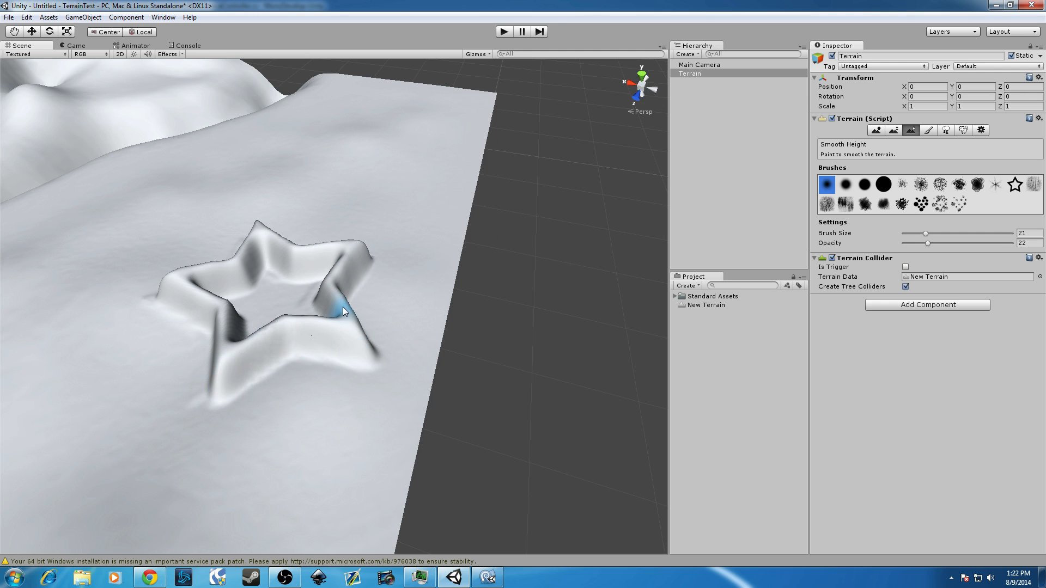
right_click_drag(342, 306, 229, 320)
middle_click_drag(381, 313, 249, 298)
right_click_drag(249, 298, 163, 250)
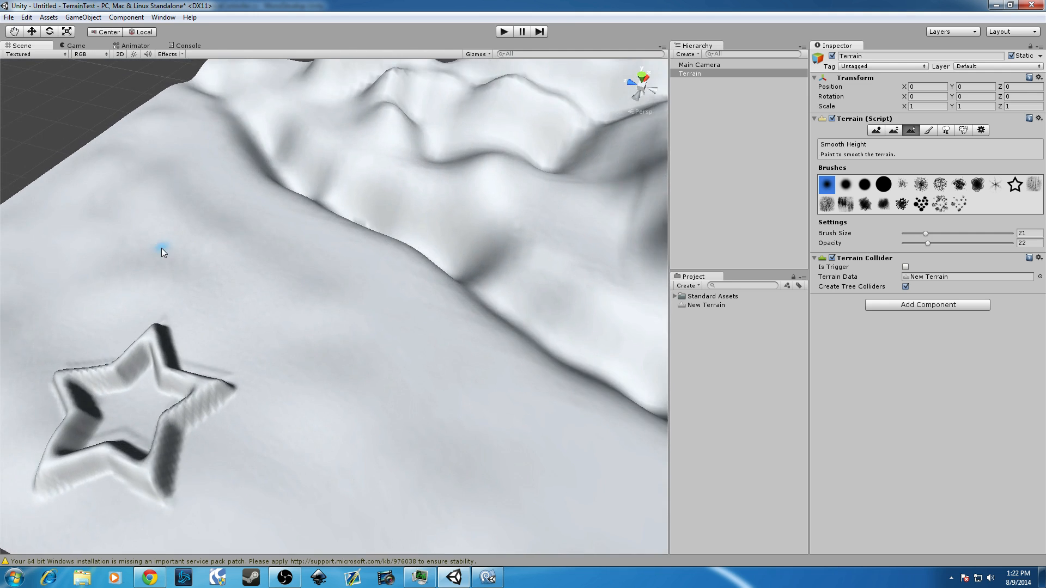
scroll(212, 270, "up", 3)
mouse_move(215, 271)
middle_mouse_down()
mouse_move(274, 224)
mouse_move(256, 246)
middle_mouse_up()
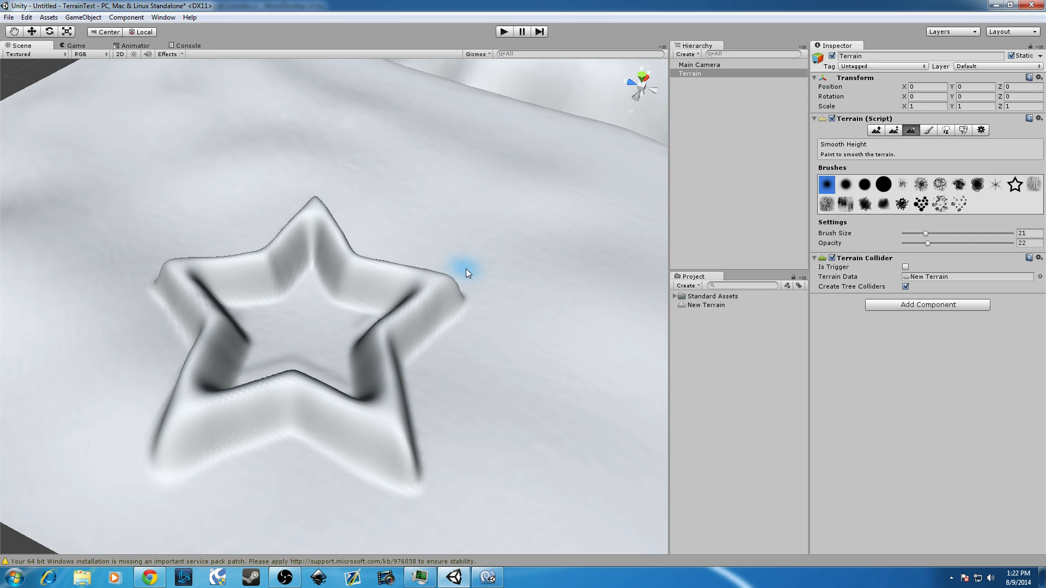
left_click_drag(484, 271, 408, 262, "alt")
middle_click_drag(408, 261, 309, 256)
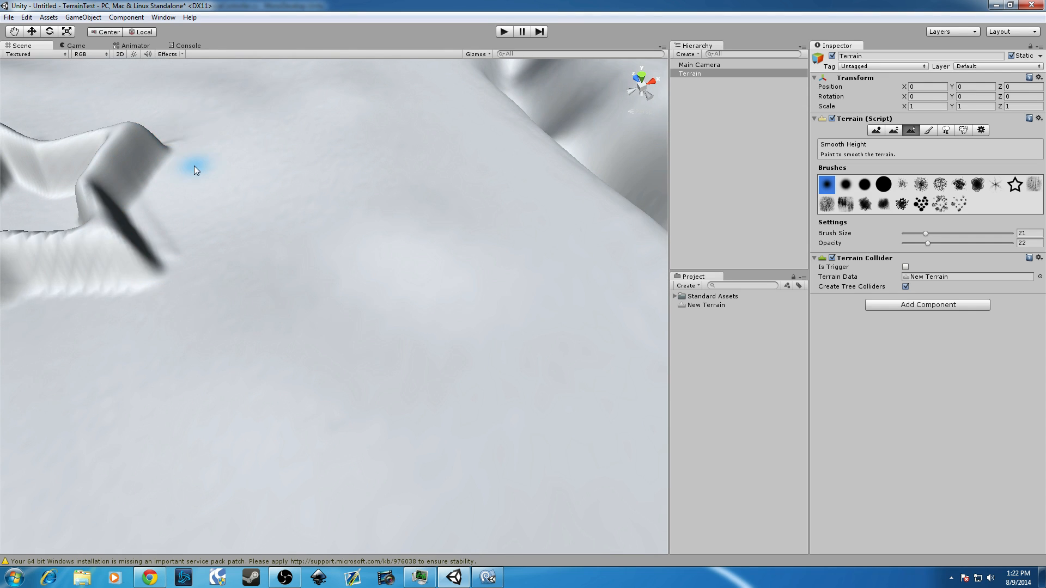
scroll(282, 190, "down", 5)
left_click_drag(486, 270, 352, 243, "alt")
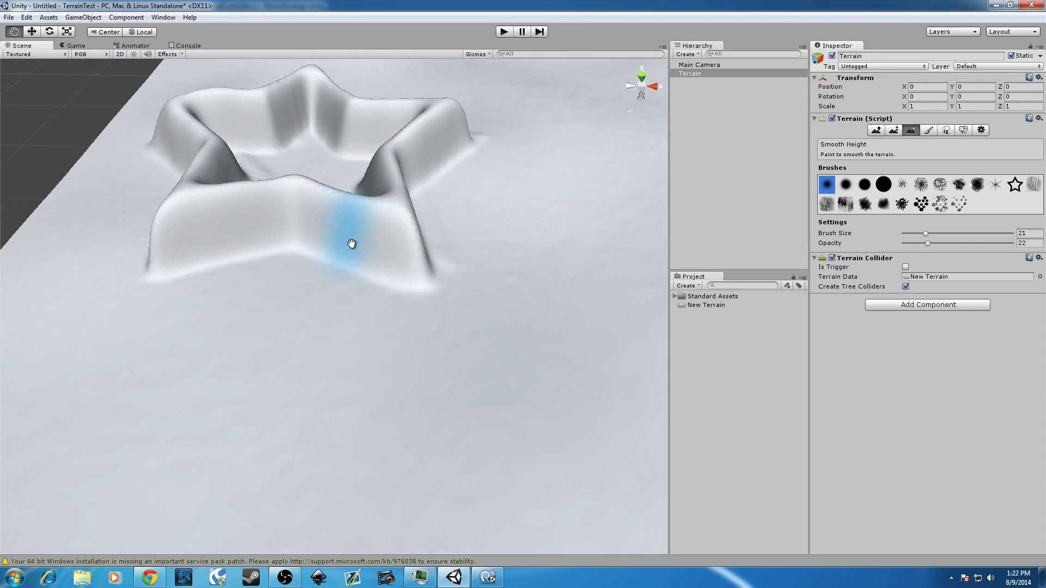
middle_click_drag(352, 243, 317, 253)
scroll(287, 271, "down", 4)
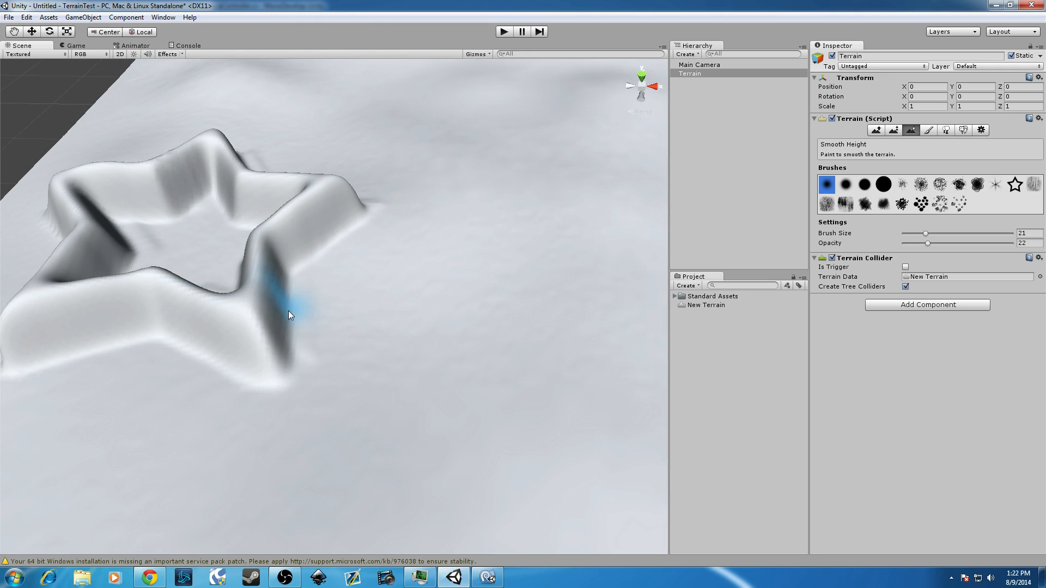
Switch the terrain to Paint Texture and start adding a new terrain texture.
scroll(322, 293, "up", 2)
scroll(322, 294, "down", 6)
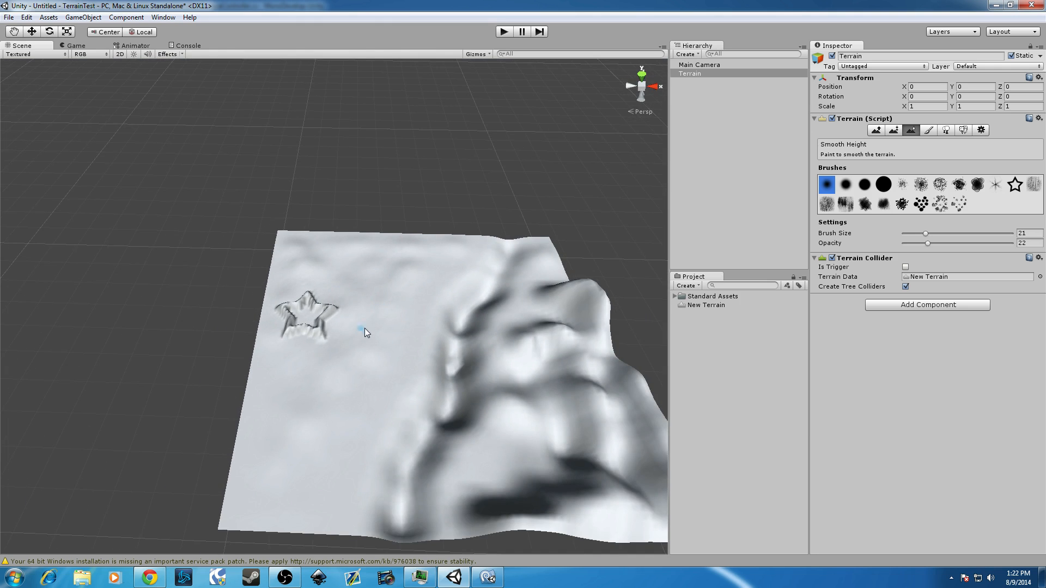
left_click_drag(423, 335, 246, 284, "alt")
left_click_drag(258, 240, 338, 266, "alt")
middle_click_drag(337, 267, 306, 247)
scroll(306, 261, "up", 3)
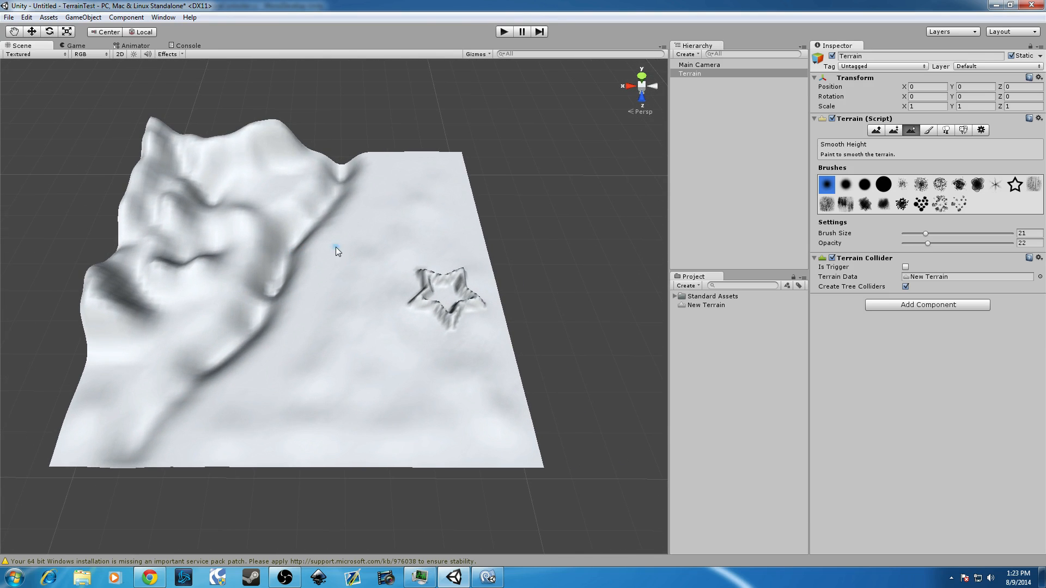
left_click(928, 131)
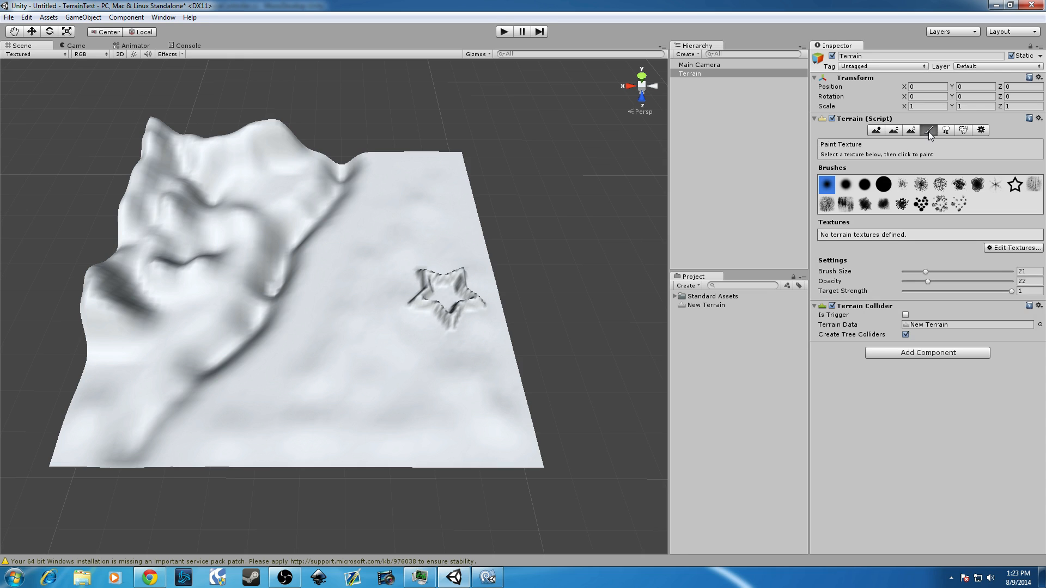
left_click(996, 247)
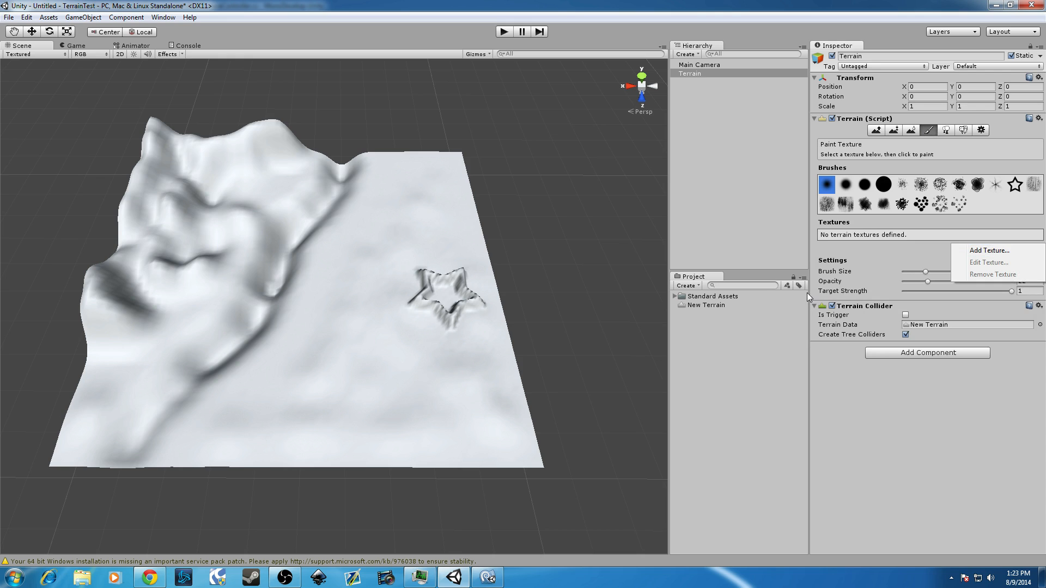
left_click(983, 250)
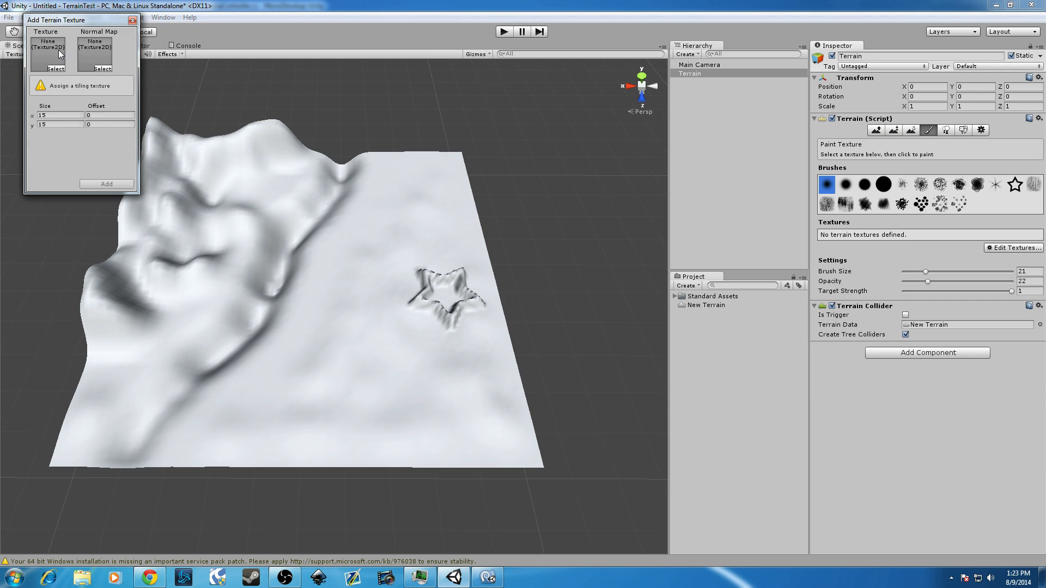
Search the textures for "dir" and add GoodDirt as the terrain's base texture.
left_click(55, 68)
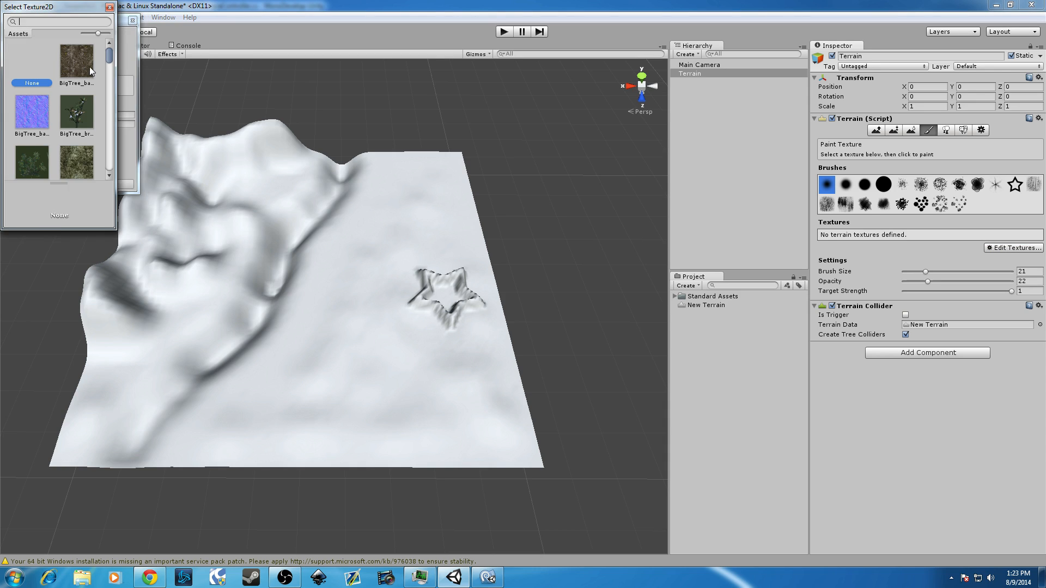
scroll(93, 63, "down", 6)
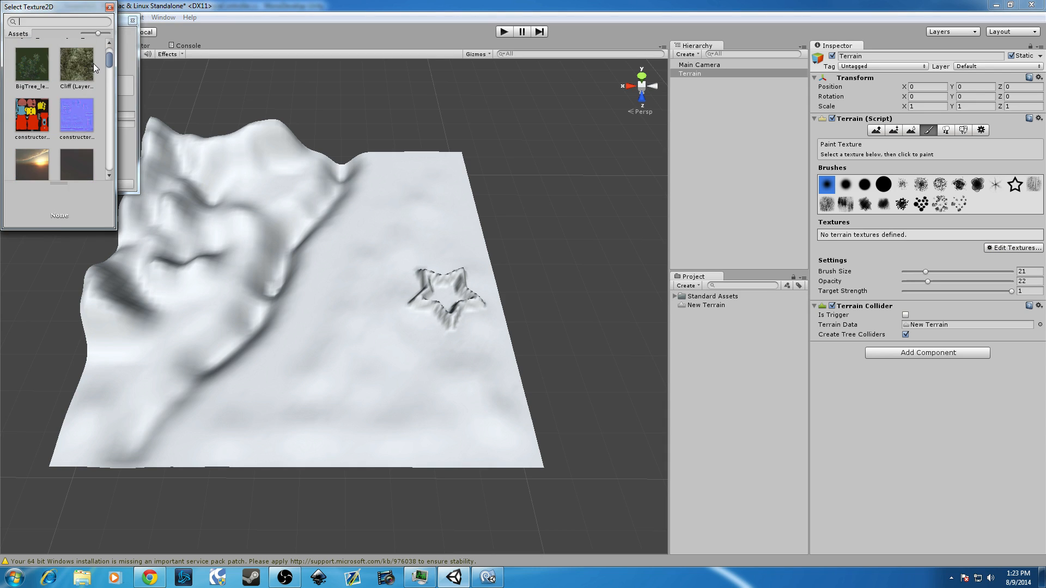
scroll(93, 63, "down", 6)
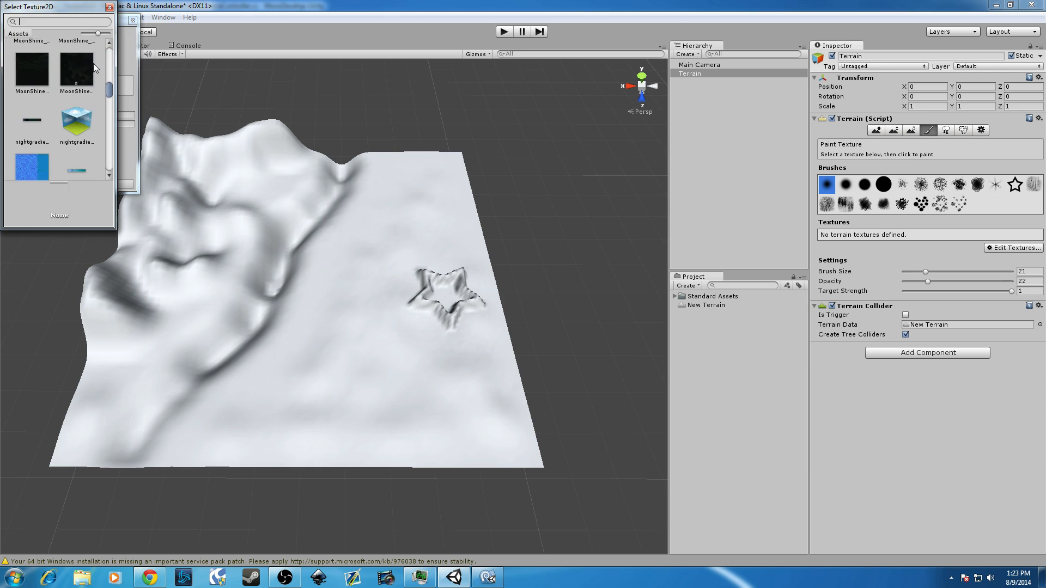
scroll(94, 66, "up", 1)
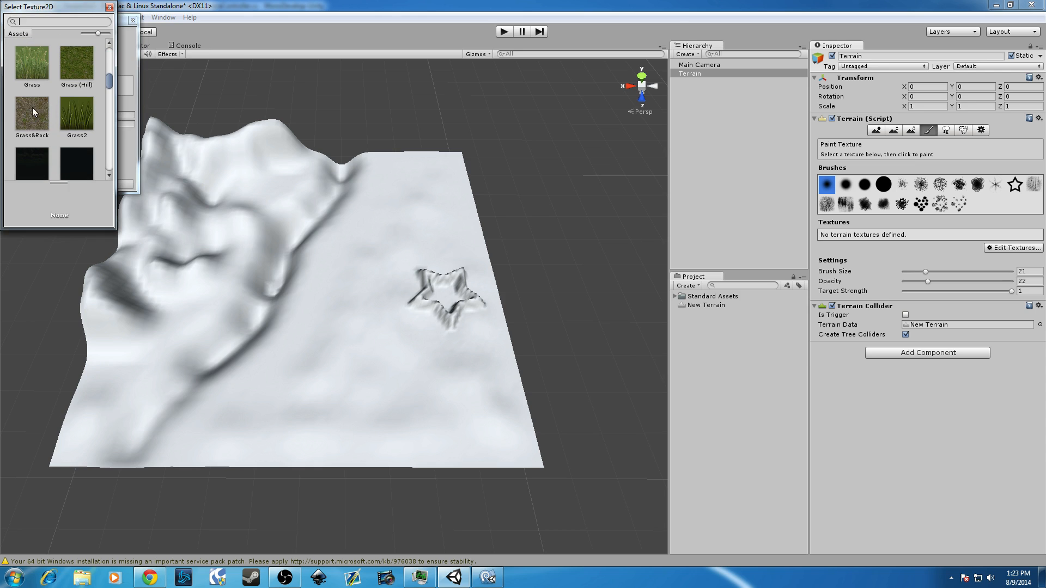
scroll(54, 101, "down", 8)
scroll(56, 98, "down", 2)
type("dir")
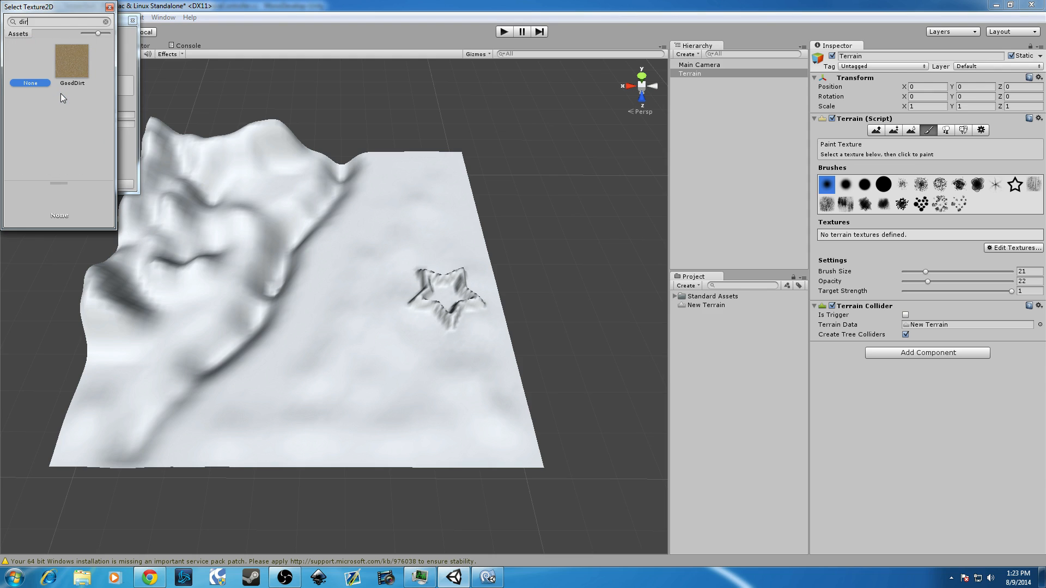
left_click(79, 67)
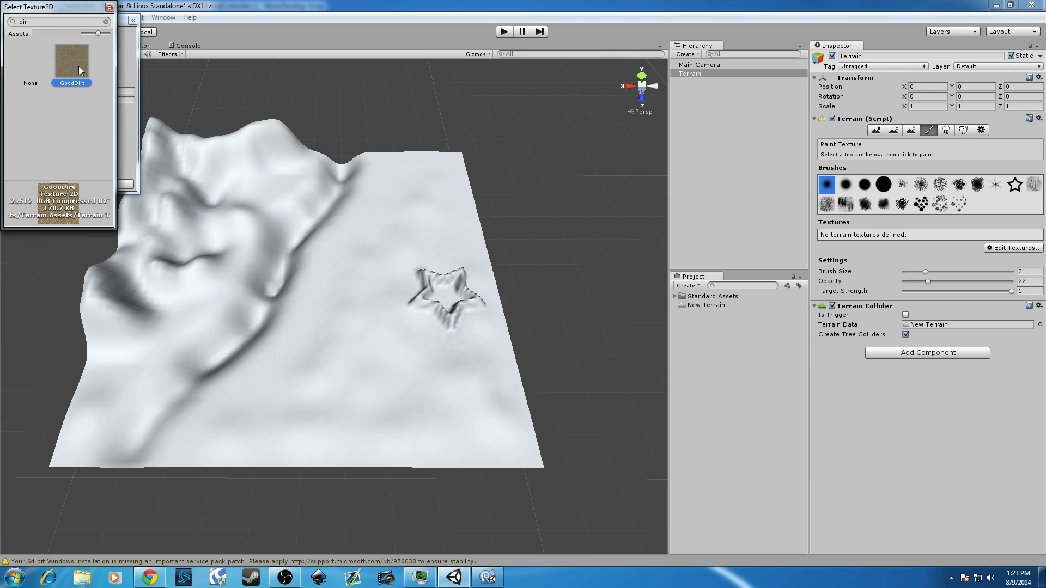
double_click(78, 67)
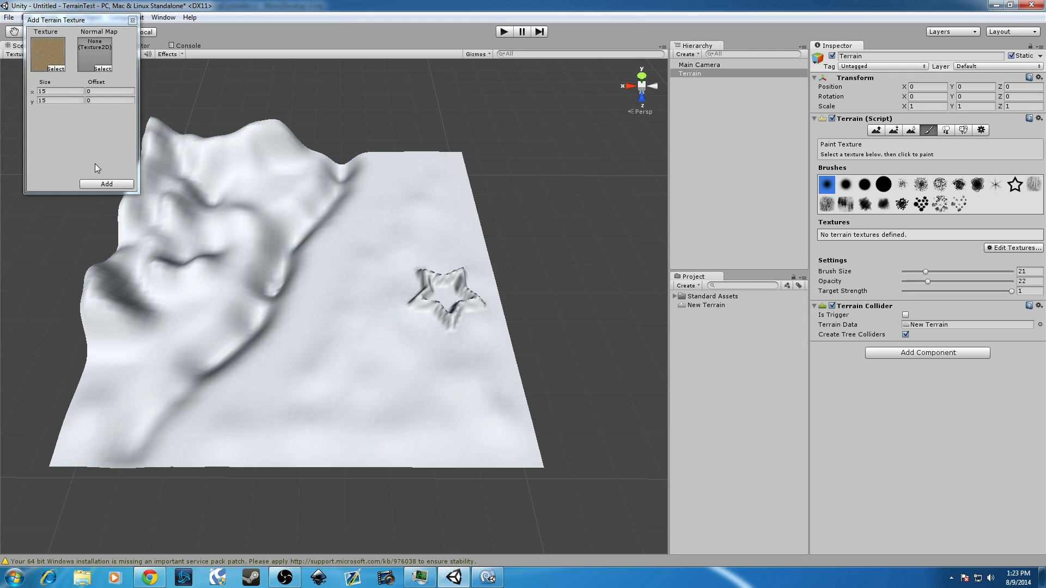
left_click(107, 184)
Examine the dirt texture over the mountains, the plain and the star from different distances.
middle_click_drag(272, 271, 387, 257)
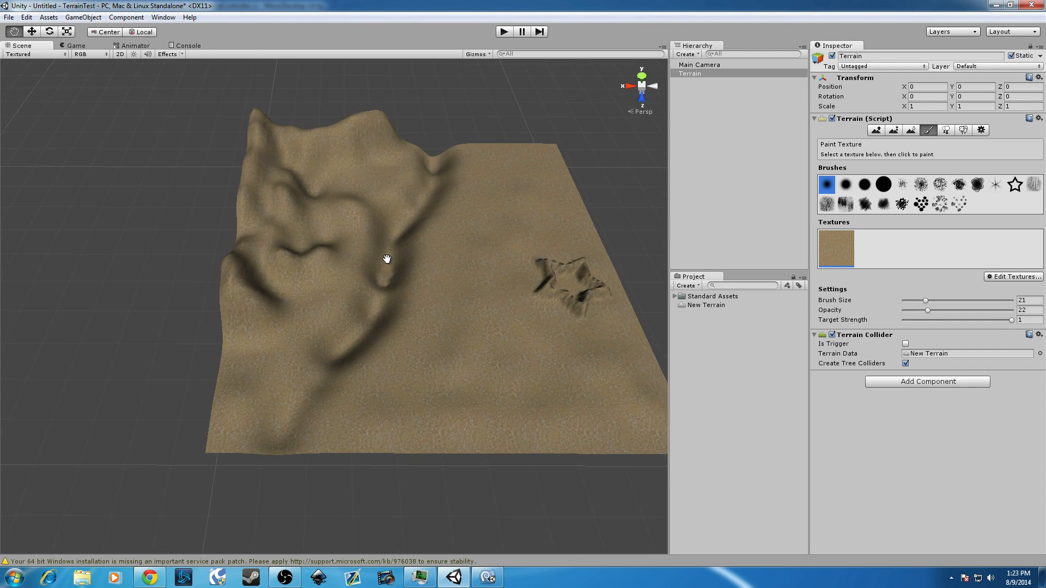
scroll(402, 259, "up", 6)
scroll(409, 258, "down", 5)
middle_click_drag(507, 271, 432, 241)
scroll(437, 258, "up", 6)
scroll(435, 259, "down", 6)
scroll(429, 256, "down", 8)
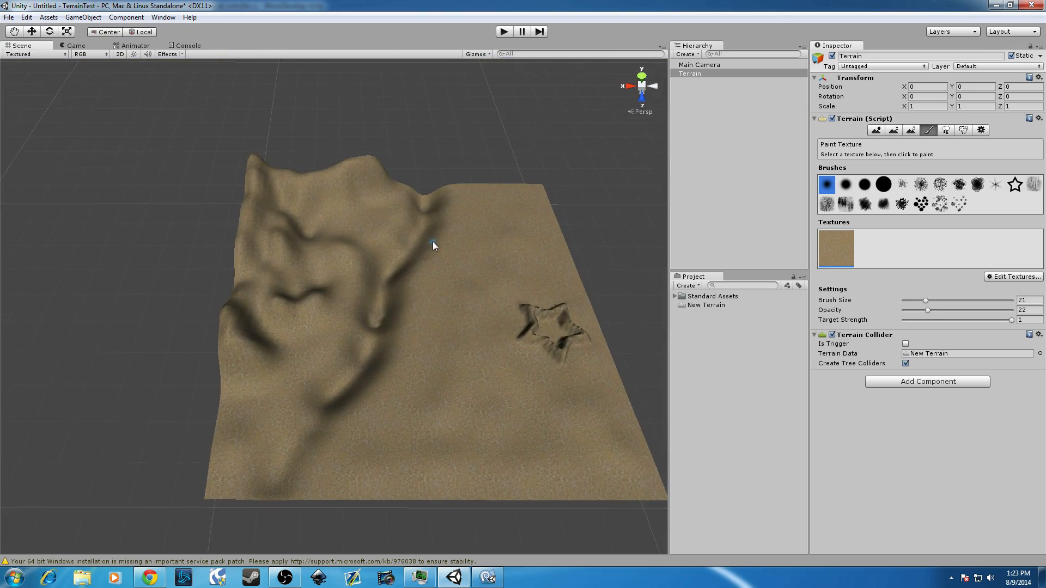
scroll(438, 241, "up", 5)
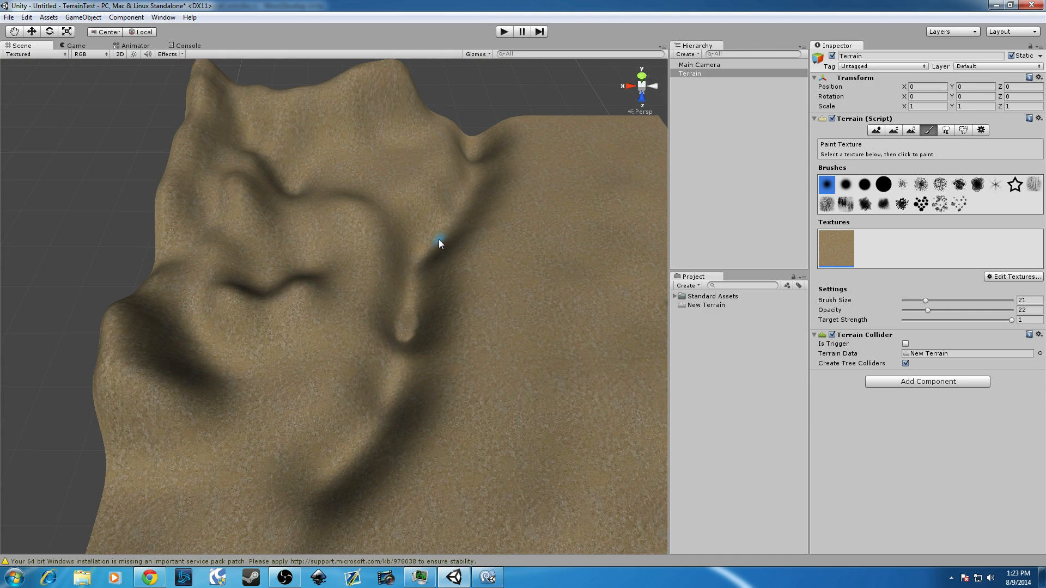
middle_click_drag(432, 240, 420, 239)
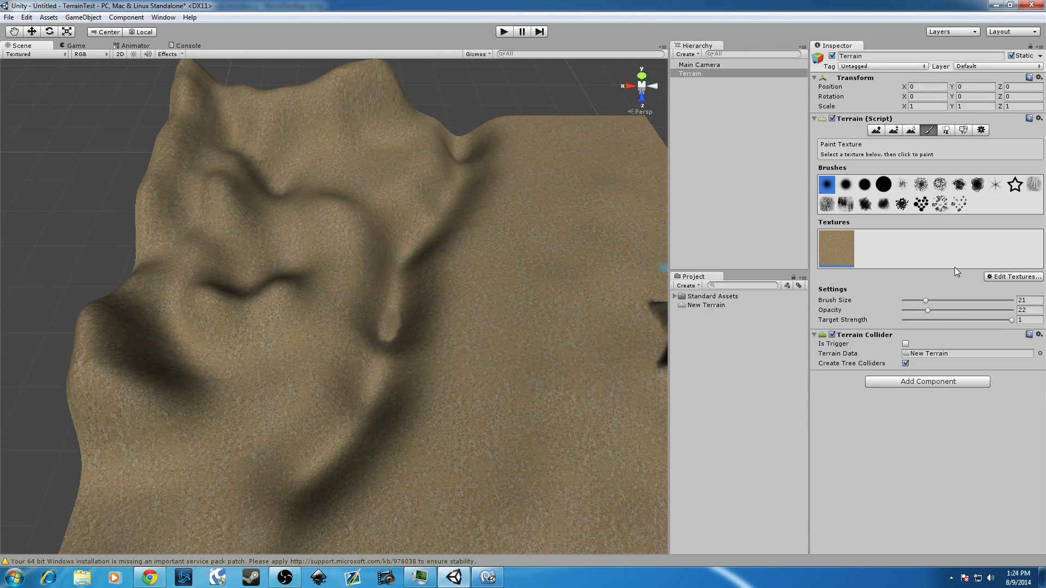
Add the Grass (Hill) texture to the terrain textures, searching for "gras".
left_click(1004, 276)
left_click(998, 280)
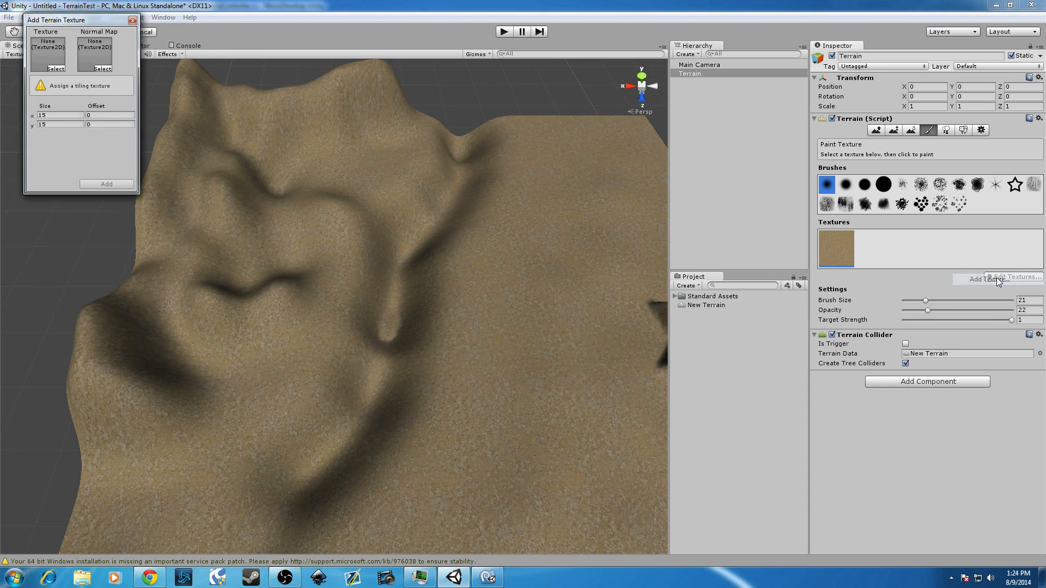
left_click(57, 69)
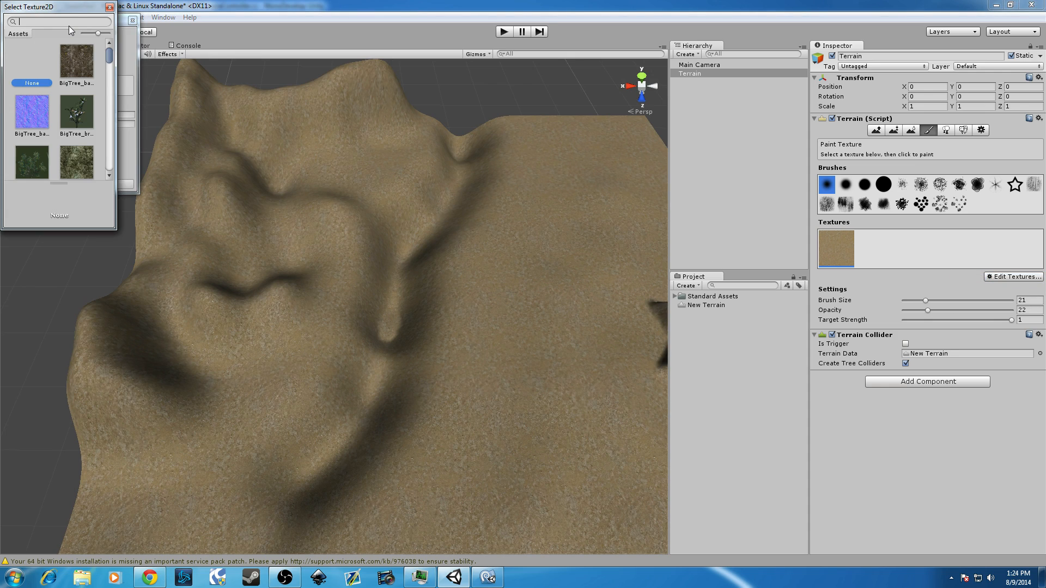
type("gras")
double_click(36, 116)
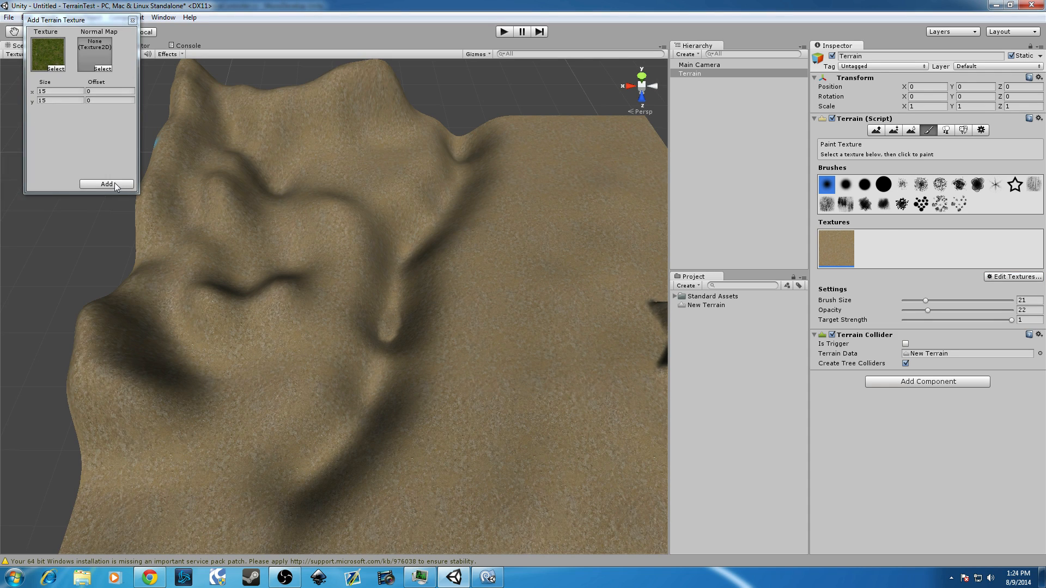
left_click(106, 185)
Add the Grass&Rock texture to the terrain textures, searching for "rock".
left_click(1000, 277)
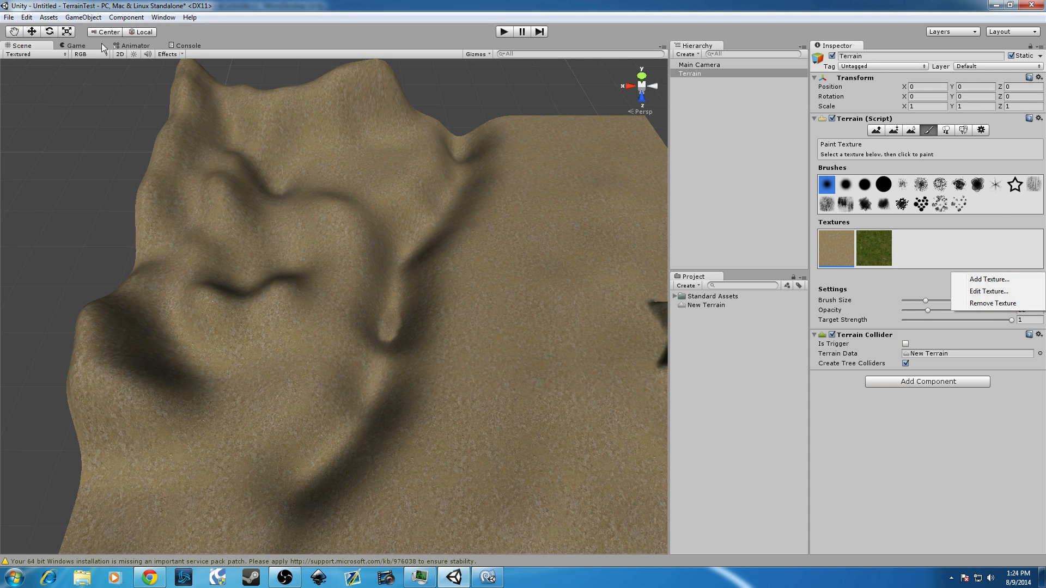
left_click(926, 281)
left_click(56, 69)
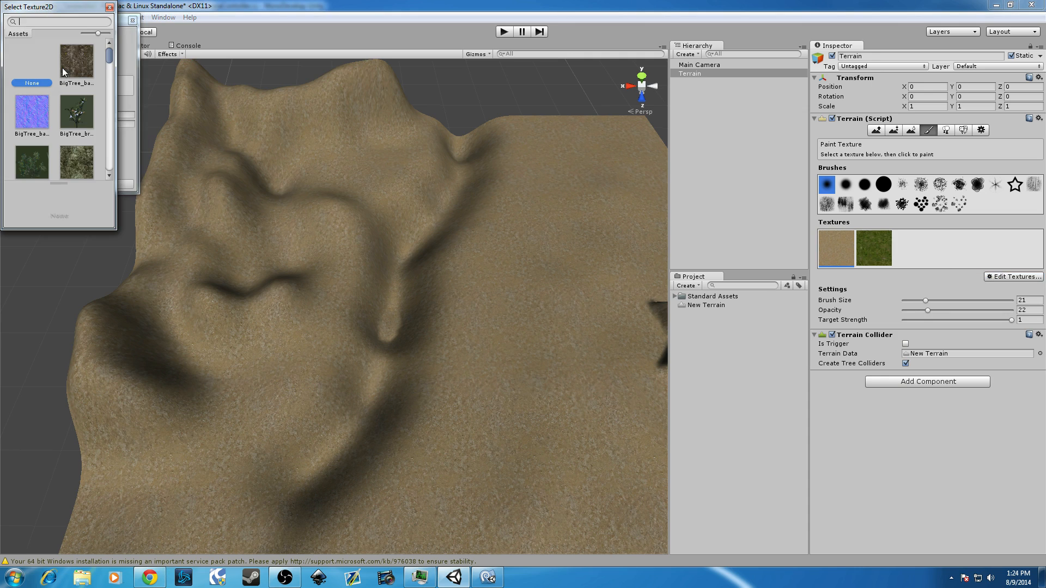
type("rock")
double_click(41, 107)
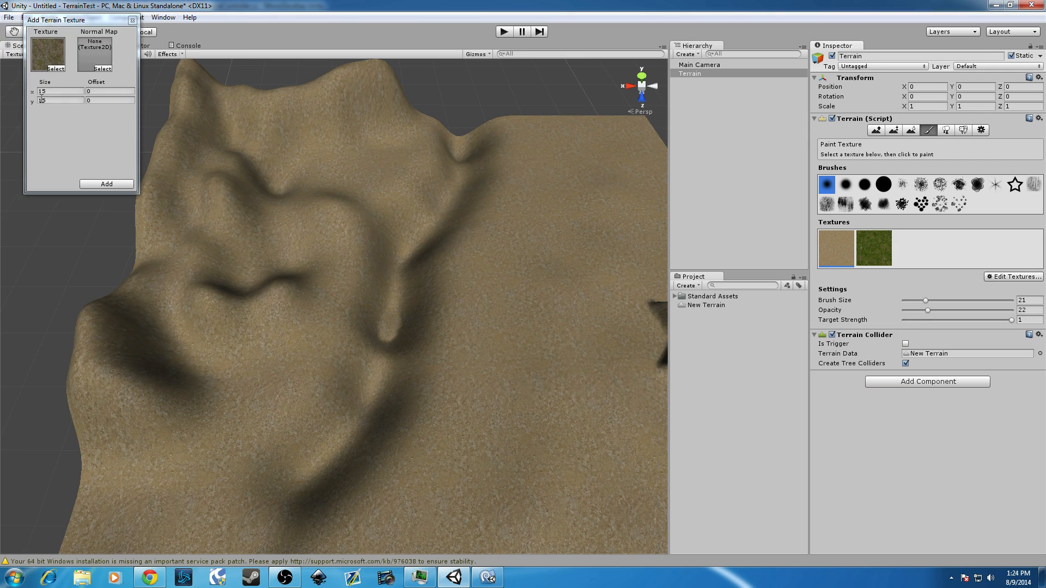
left_click(101, 184)
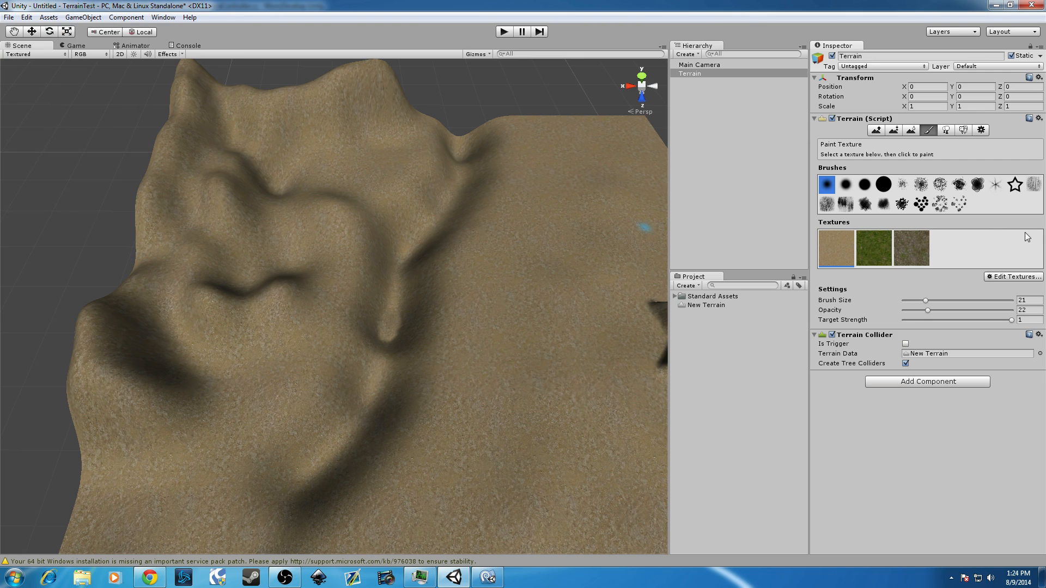
Add the Cliff (Layered Rock) texture to the terrain textures, searching for "cliff".
left_click(1006, 276)
left_click(989, 278)
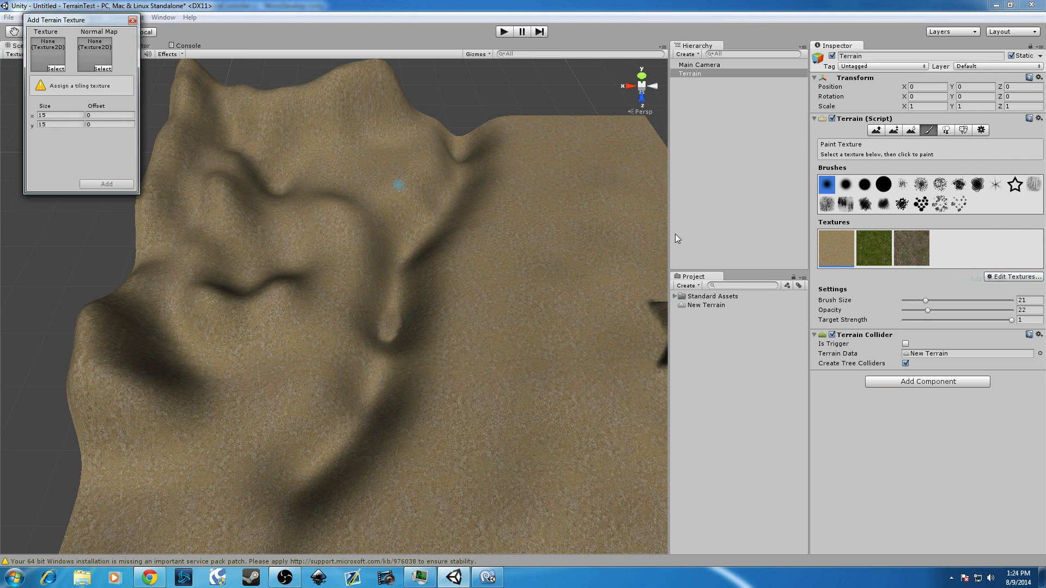
left_click(53, 71)
type("cliff")
left_click(77, 60)
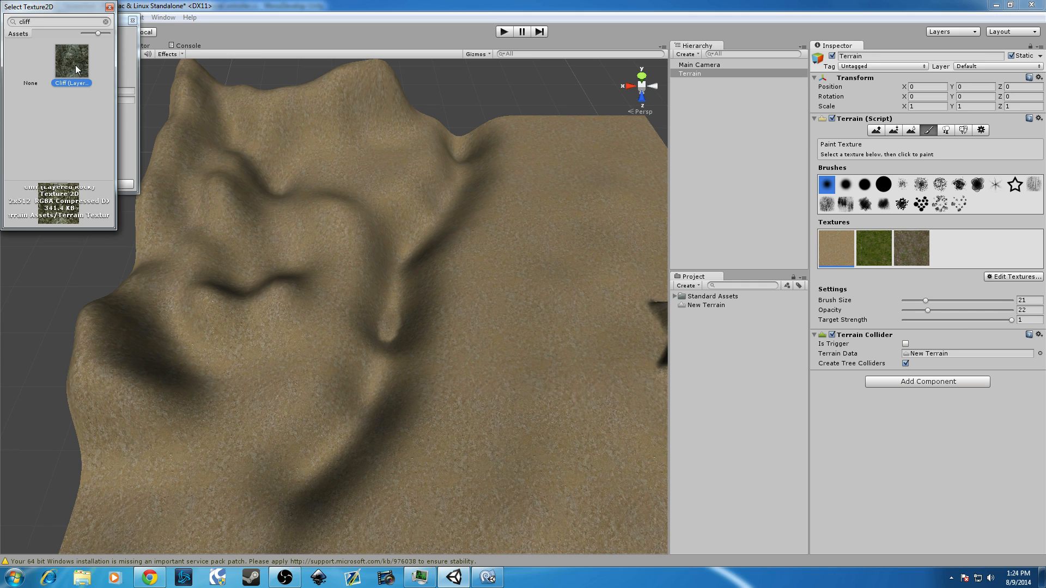
double_click(75, 64)
left_click(103, 184)
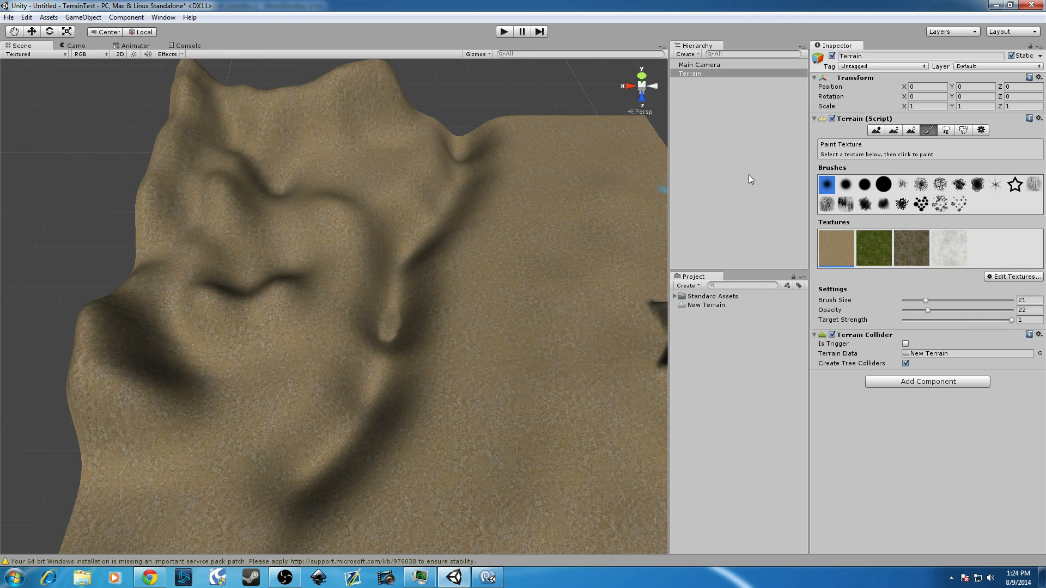
left_click(952, 249)
left_click(919, 246)
left_click(882, 254)
left_click(838, 252)
Paint a patch of the Grass (Hill) texture on the mountain slope with the soft round brush at size 64.
scroll(373, 240, "up", 3)
scroll(457, 207, "down", 5)
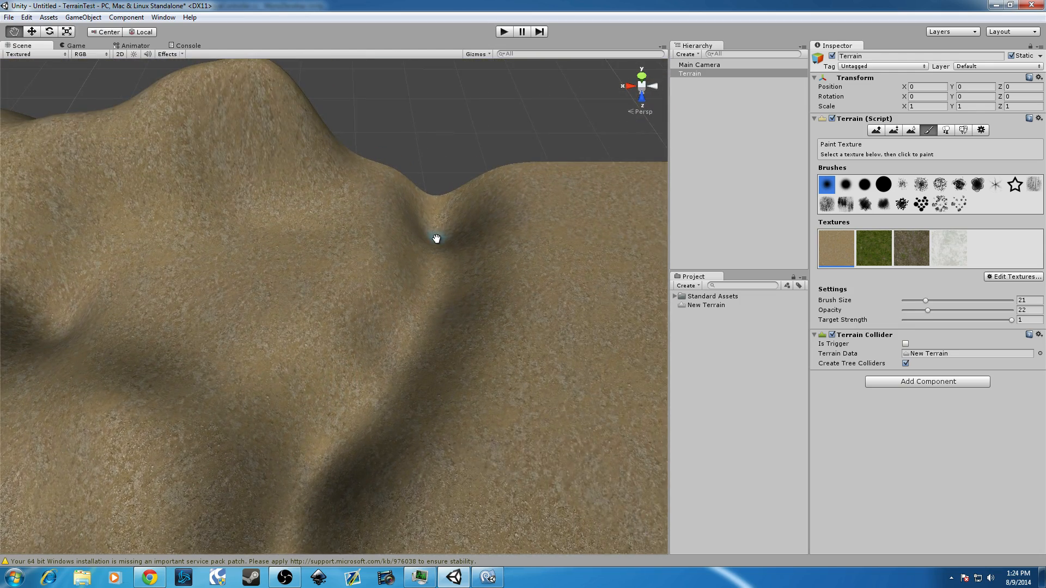
middle_click_drag(439, 239, 458, 233)
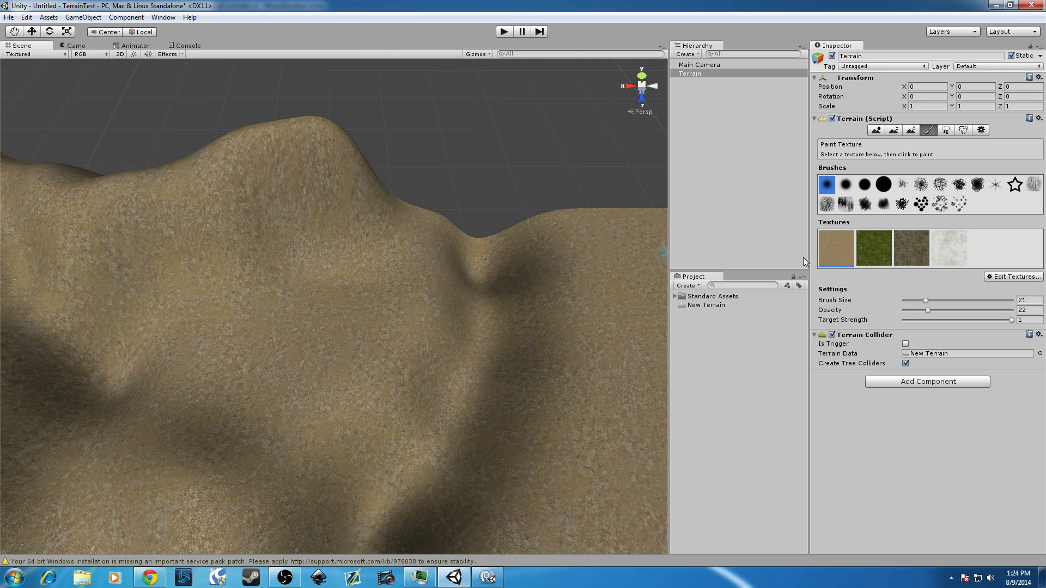
left_click(914, 255)
left_click(871, 254)
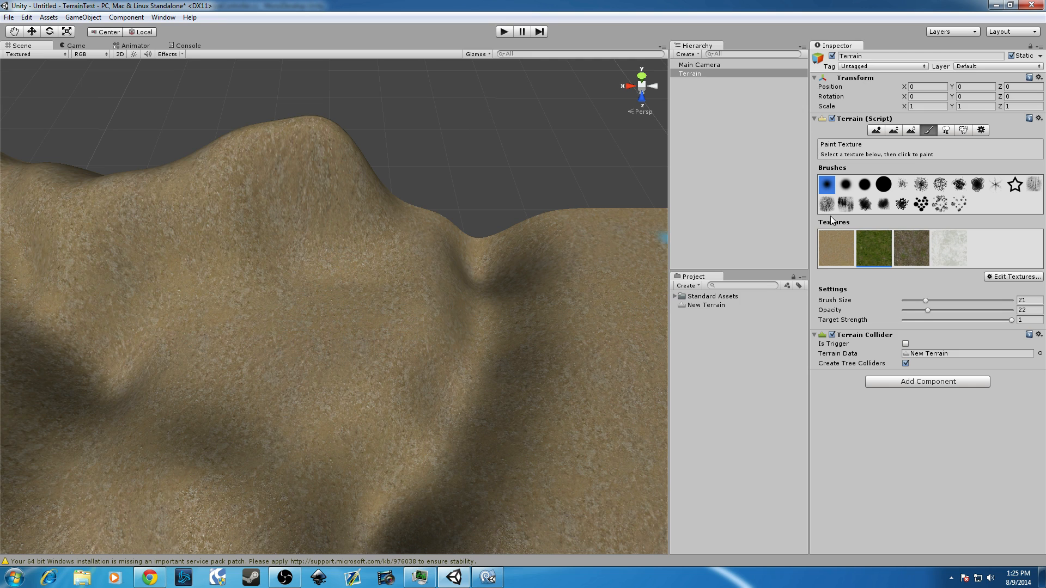
left_click_drag(952, 298, 973, 300)
mouse_move(345, 320)
left_mouse_down()
mouse_move(253, 366)
mouse_move(351, 325)
mouse_move(361, 298)
mouse_move(277, 367)
mouse_move(305, 308)
mouse_move(281, 373)
left_mouse_up()
scroll(376, 337, "down", 3)
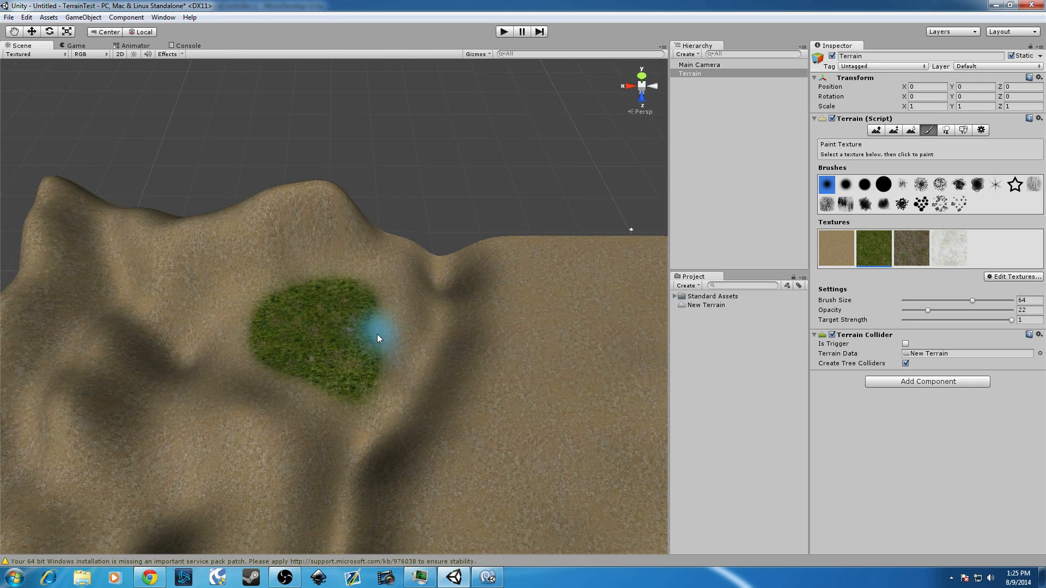
Paint faint grass on the slope around the green patch at target strength 0.252, and extend it onto the plain's edge at 0.308.
left_click(934, 320)
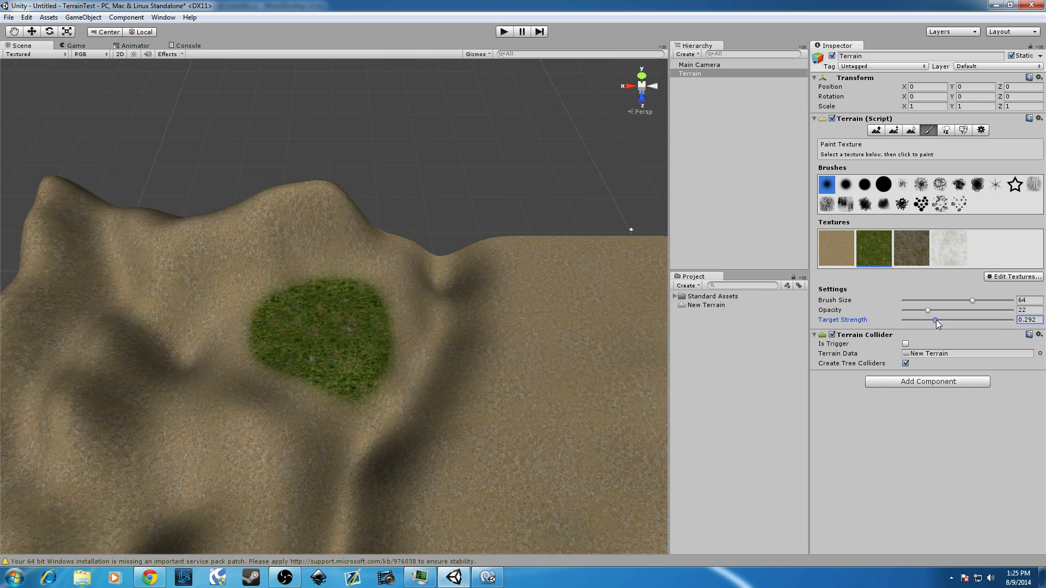
left_click_drag(934, 319, 930, 318)
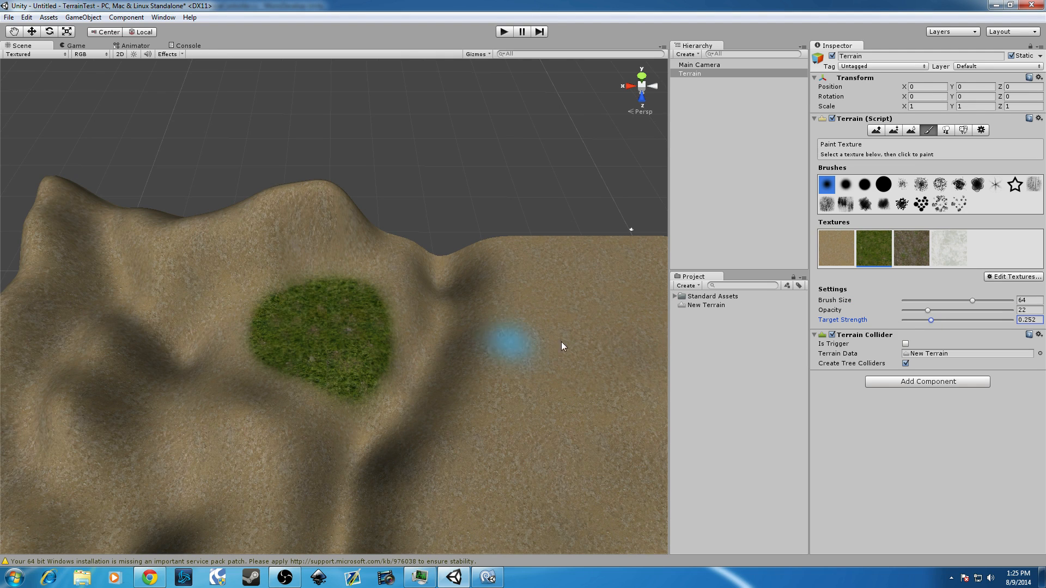
mouse_move(199, 343)
left_mouse_down()
mouse_move(217, 384)
mouse_move(244, 406)
mouse_move(240, 423)
mouse_move(270, 381)
mouse_move(332, 387)
mouse_move(399, 344)
mouse_move(235, 285)
mouse_move(374, 375)
mouse_move(348, 265)
left_mouse_up()
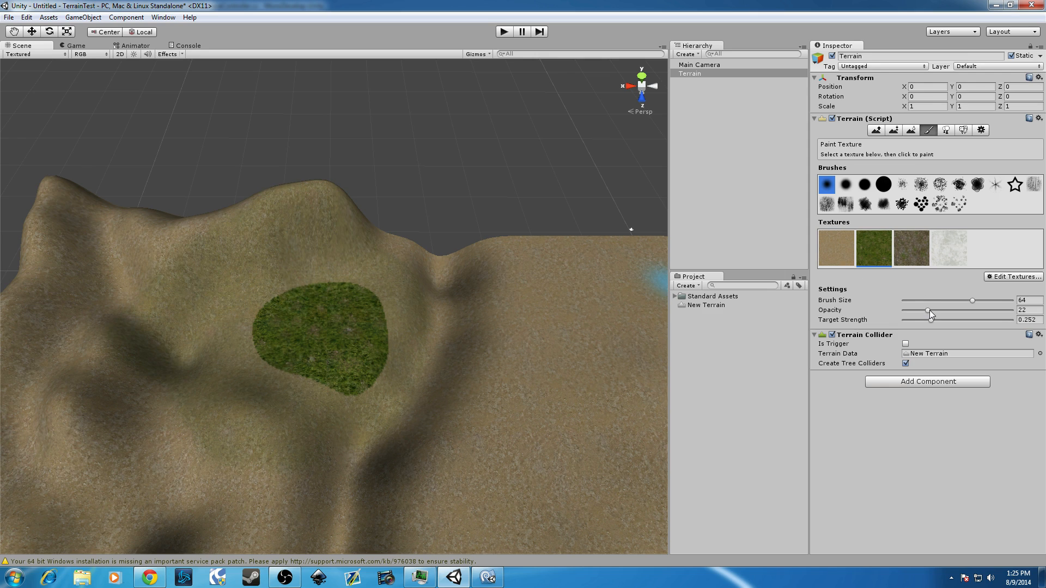
left_click_drag(931, 319, 933, 321)
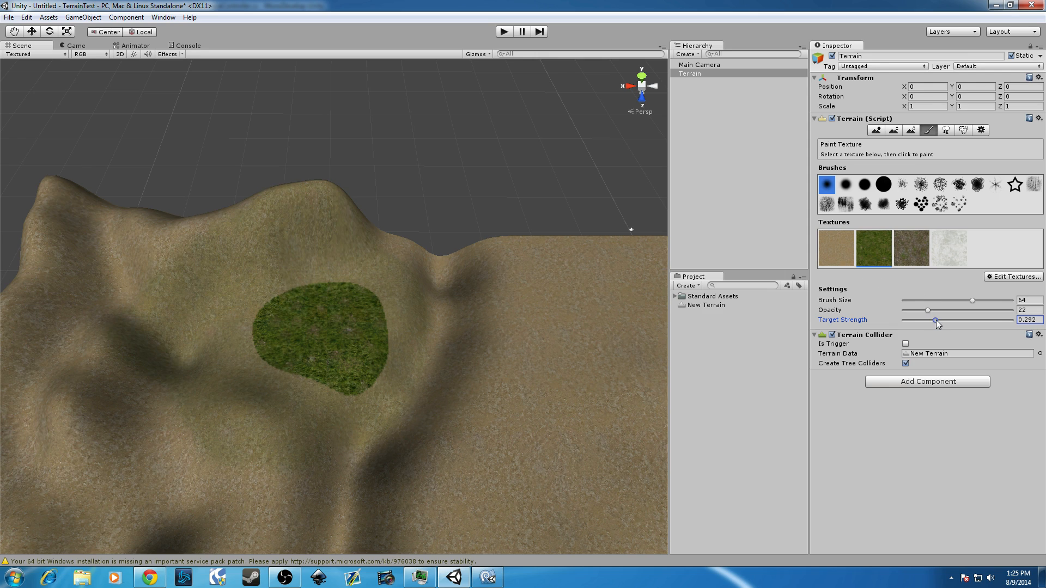
mouse_move(170, 374)
left_mouse_down()
mouse_move(185, 326)
mouse_move(219, 326)
left_mouse_up()
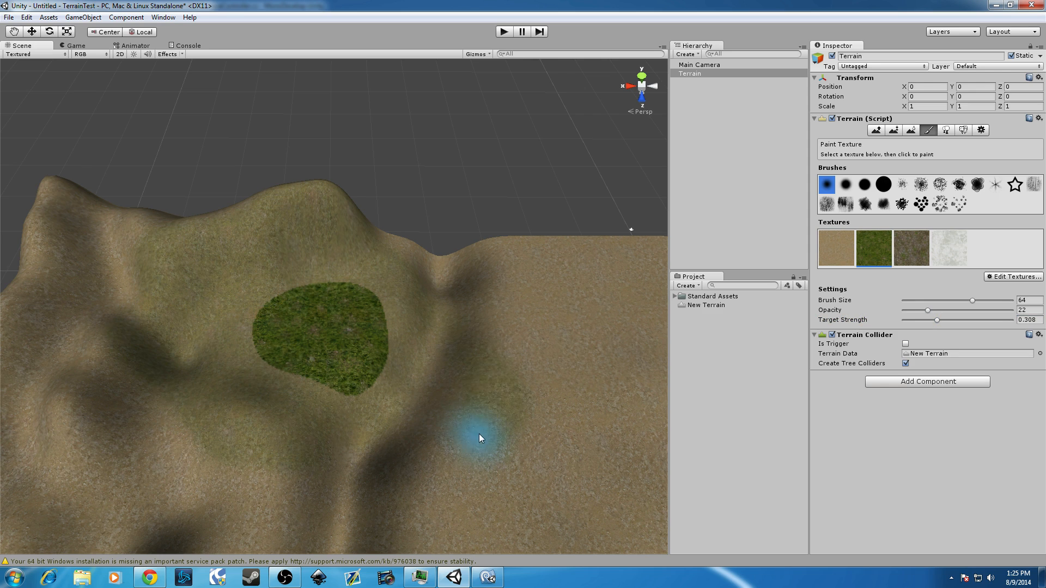
Extend the faint grass across the remaining mountain slopes and further along the plain's edge at target strength 0.308.
mouse_move(240, 217)
left_mouse_down()
mouse_move(134, 262)
mouse_move(71, 212)
mouse_move(188, 264)
mouse_move(220, 323)
left_mouse_up()
middle_click_drag(220, 322, 252, 286)
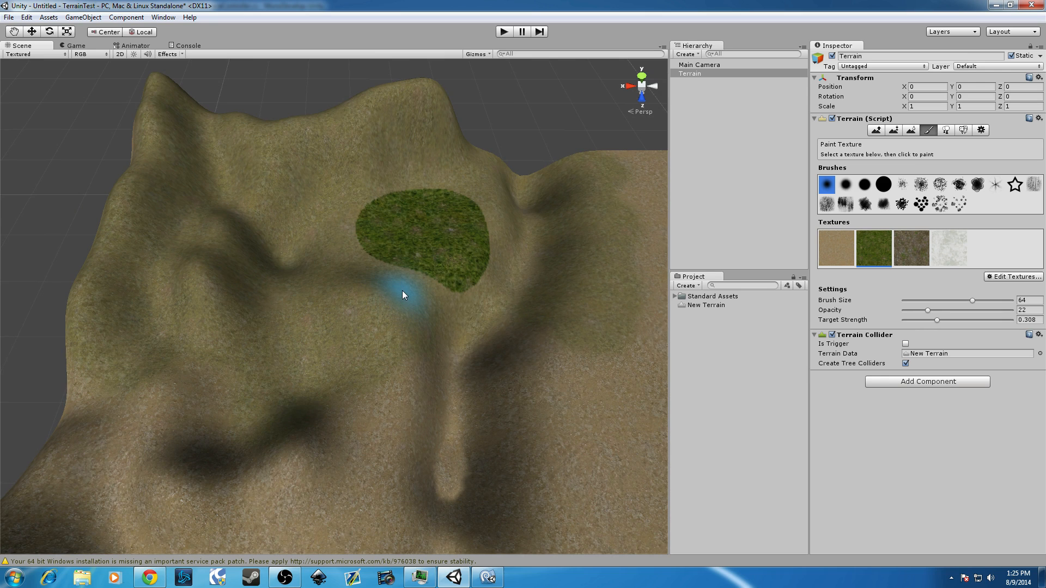
Undo all the grass strokes painted on the mountain and the plain's edge.
key("ctrl+z")
key("ctrl+z")
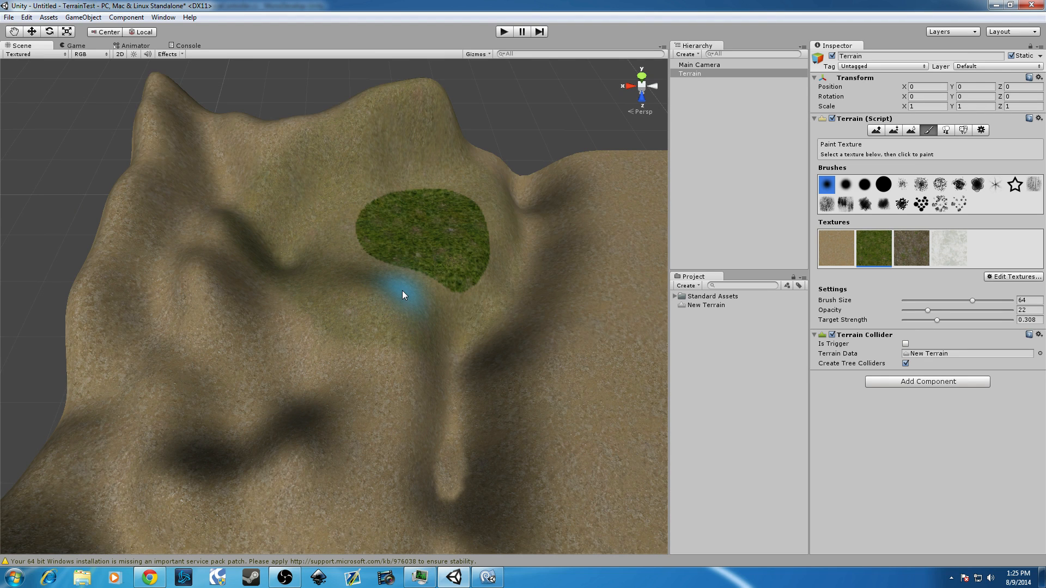
key("ctrl+z")
key("ctrl+z")
key("ctrl+z")
key("ctrl+z")
key("ctrl+z")
key("ctrl+z")
key("ctrl+z")
key("ctrl+z")
key("ctrl+z")
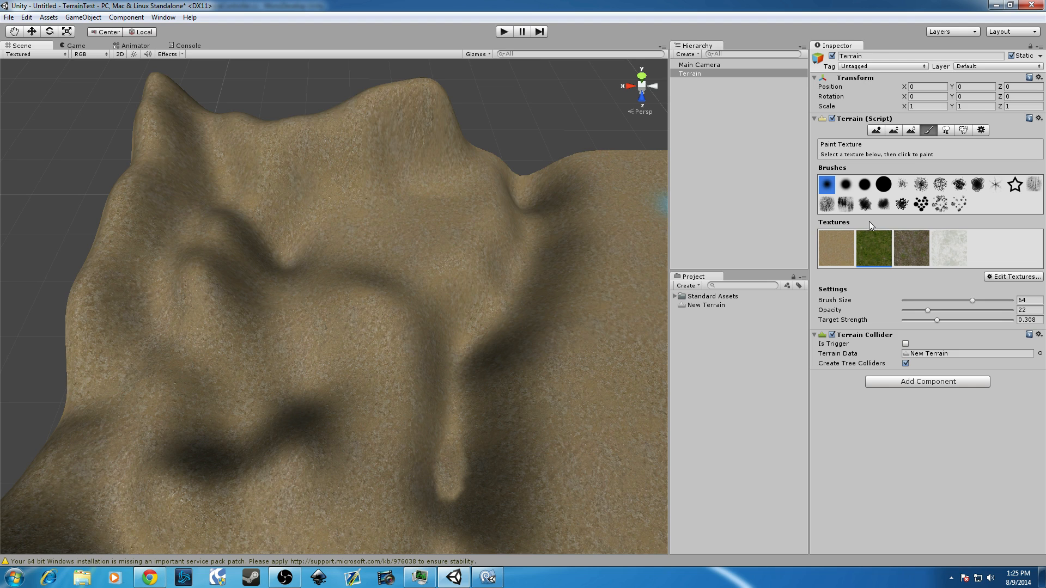
Paint the Cliff (Layered Rock) texture over the mountain peaks and outer ridges at target strength 0.308, strengthening it at 0.474.
left_click(961, 246)
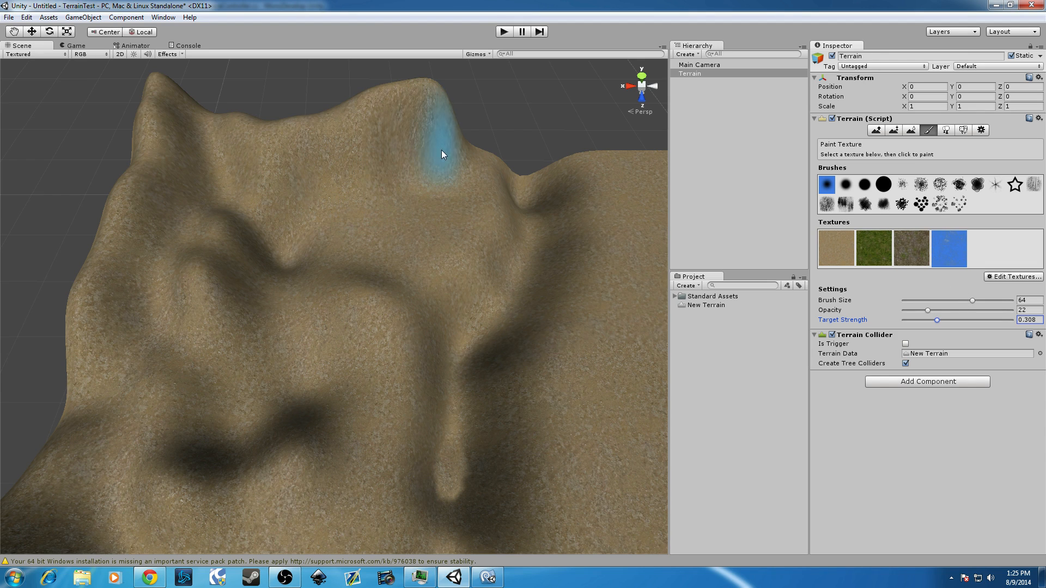
mouse_move(396, 134)
left_mouse_down()
mouse_move(417, 133)
mouse_move(367, 152)
mouse_move(282, 157)
mouse_move(155, 115)
mouse_move(175, 119)
mouse_move(170, 107)
mouse_move(159, 181)
mouse_move(133, 188)
mouse_move(135, 311)
mouse_move(109, 357)
mouse_move(188, 254)
mouse_move(211, 314)
mouse_move(312, 230)
mouse_move(475, 150)
left_mouse_up()
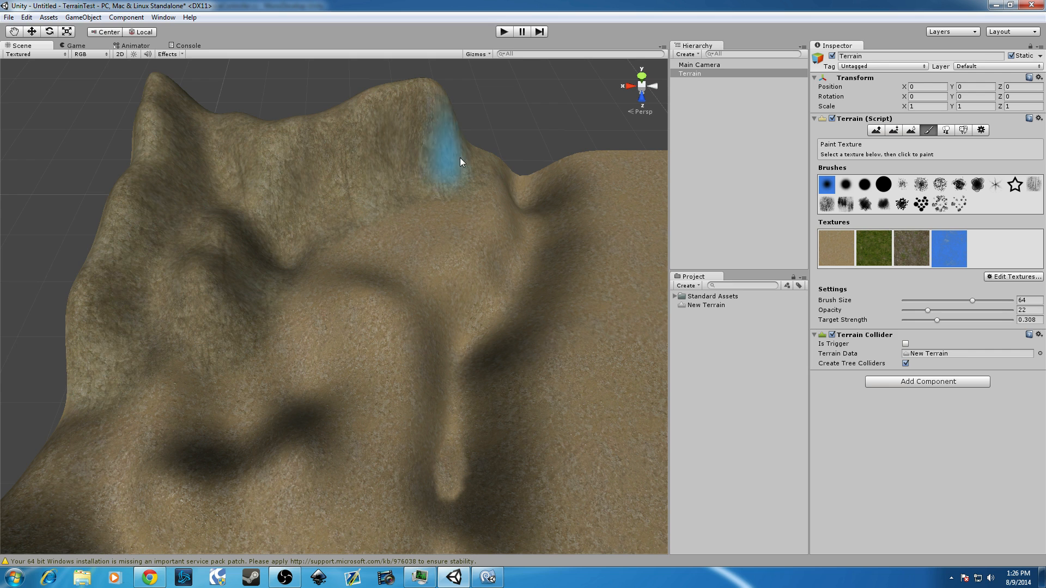
mouse_move(109, 305)
middle_mouse_down()
mouse_move(194, 263)
mouse_move(227, 293)
middle_mouse_up()
mouse_move(227, 290)
left_mouse_down()
mouse_move(241, 370)
mouse_move(214, 431)
mouse_move(238, 462)
left_mouse_up()
left_click_drag(942, 320, 954, 320)
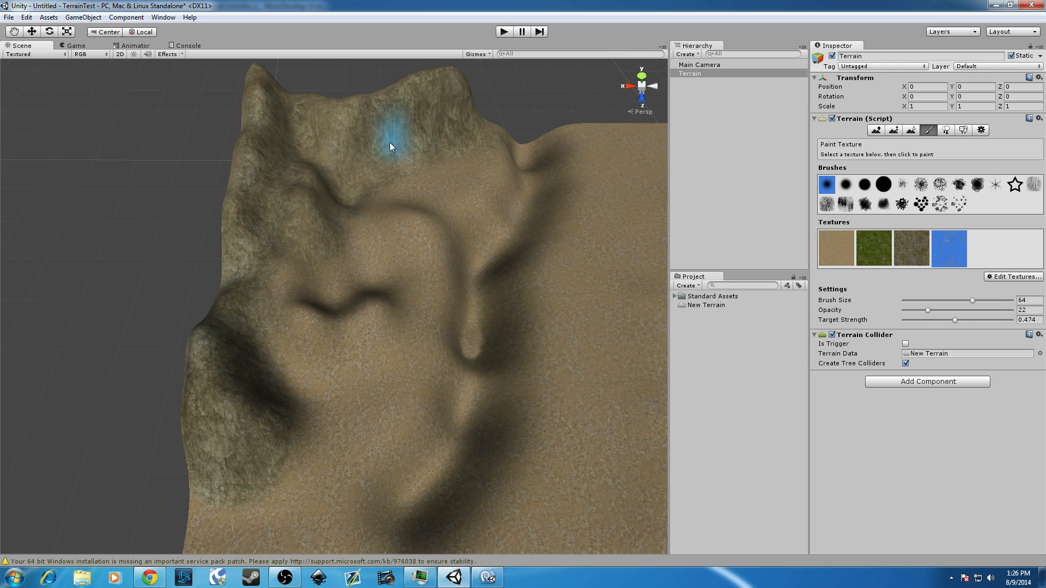
middle_click_drag(472, 117, 382, 135)
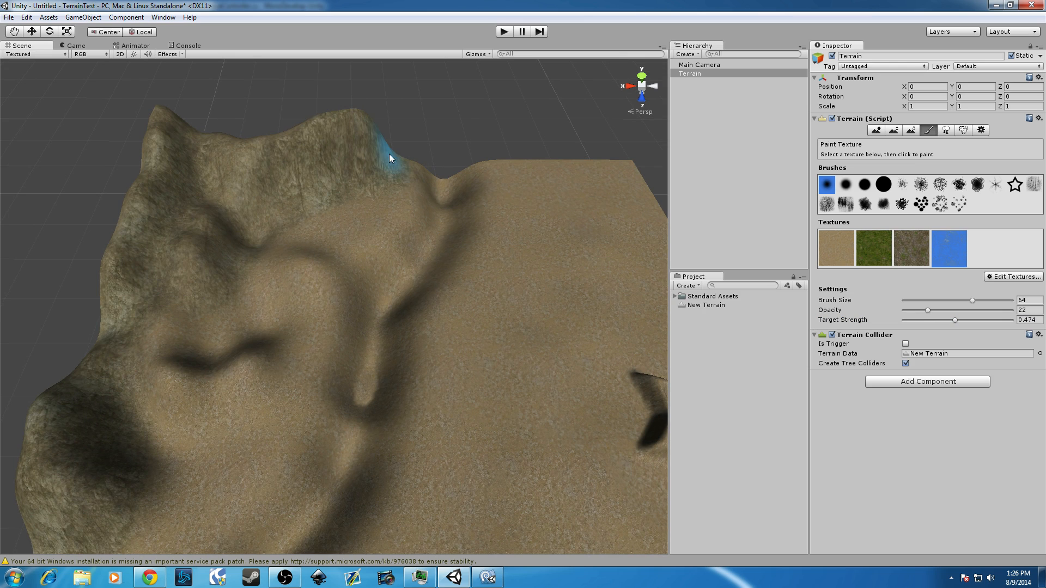
Paint the Grass&Rock texture along the base of the cliffs at target strength 0.277.
left_click(915, 256)
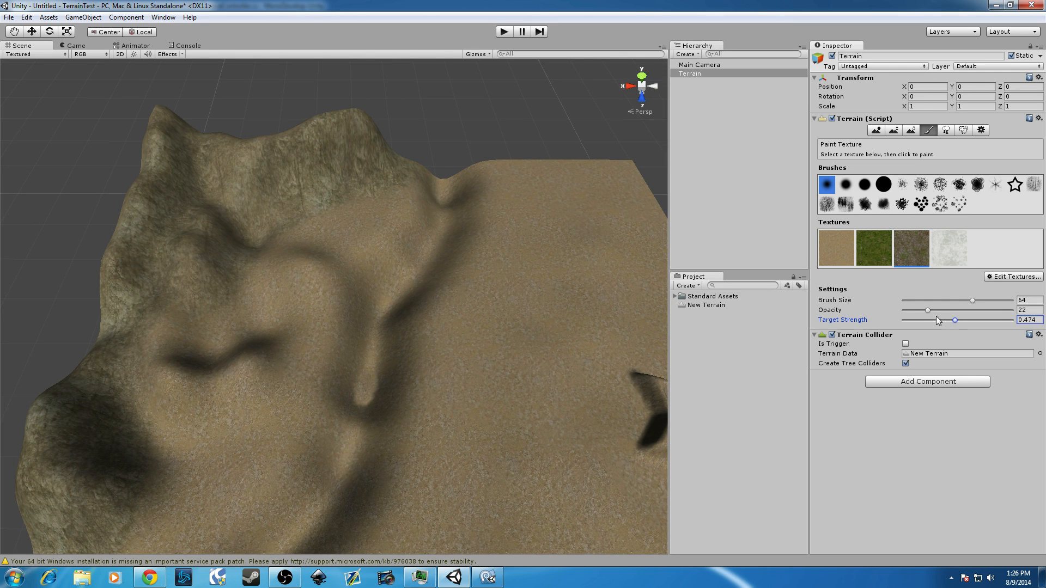
mouse_move(419, 178)
middle_mouse_down()
mouse_move(436, 177)
mouse_move(414, 238)
middle_mouse_up()
scroll(414, 237, "up", 4)
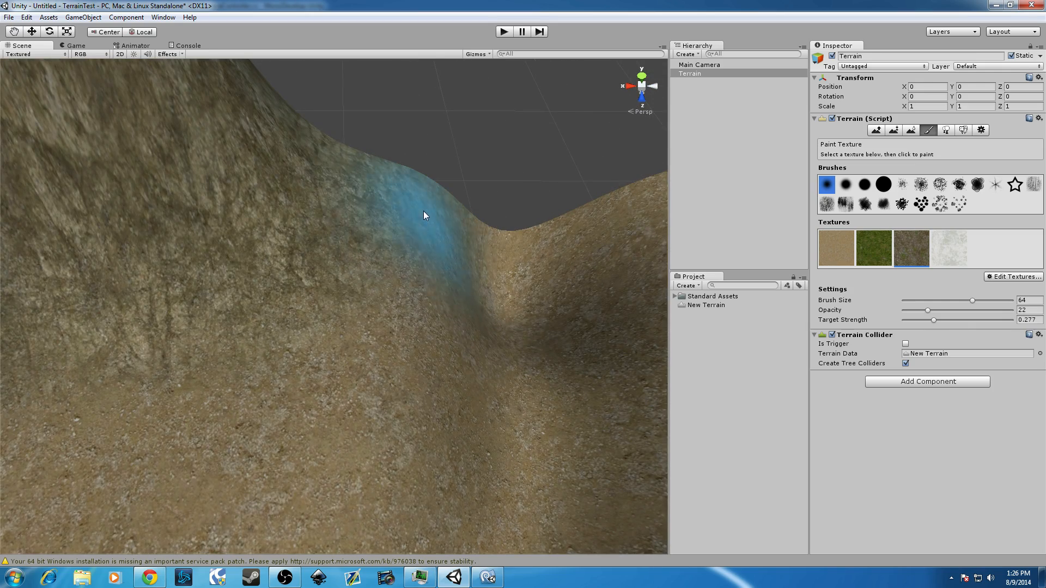
scroll(420, 237, "down", 3)
scroll(416, 240, "up", 4)
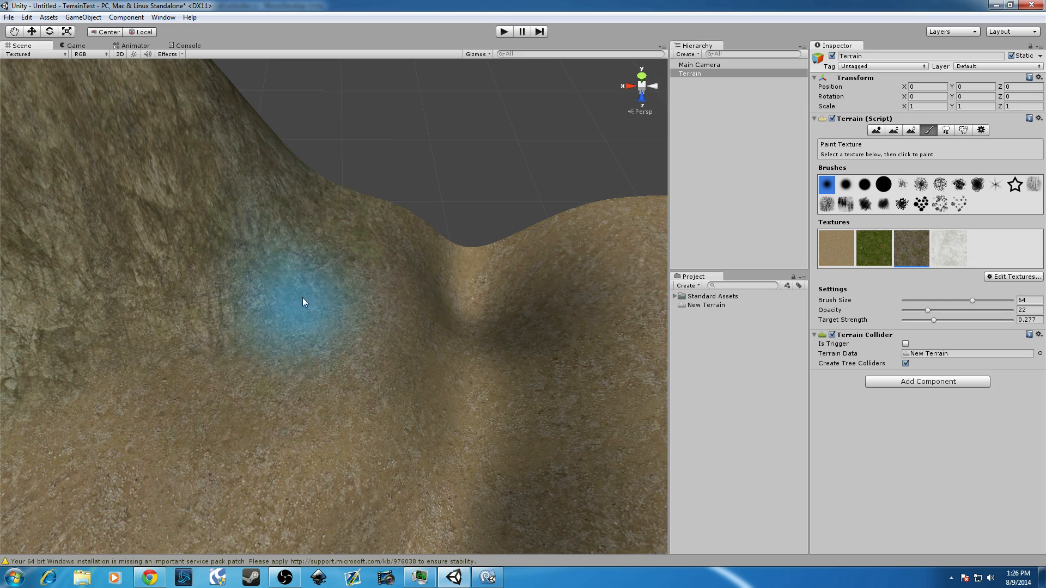
scroll(392, 237, "up", 4)
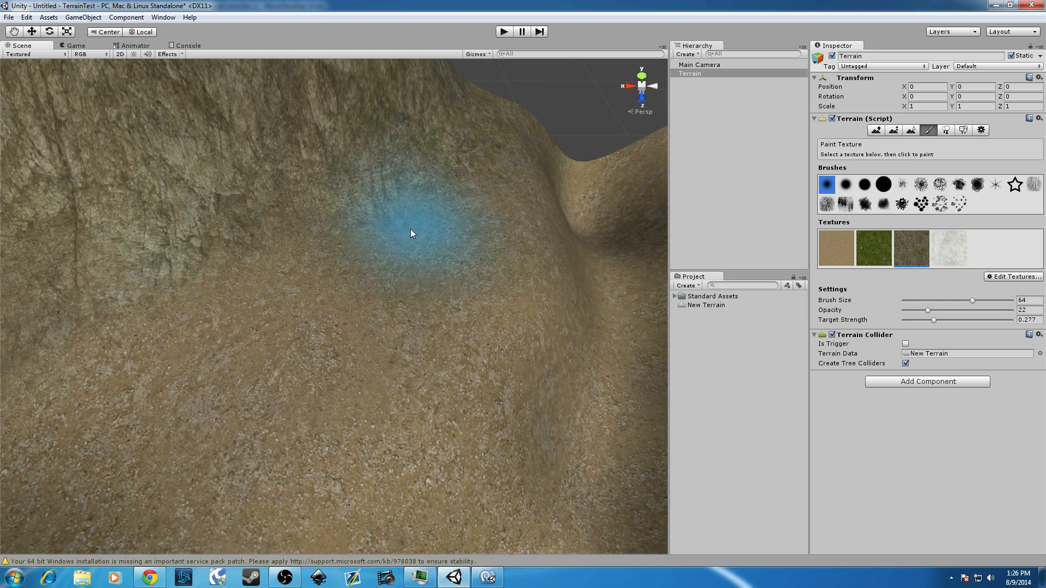
Build up the Grass&Rock band below the cliffs, raising the target strength through 0.302 and 0.358 to 0.459.
left_click(936, 322)
scroll(468, 158, "down", 3)
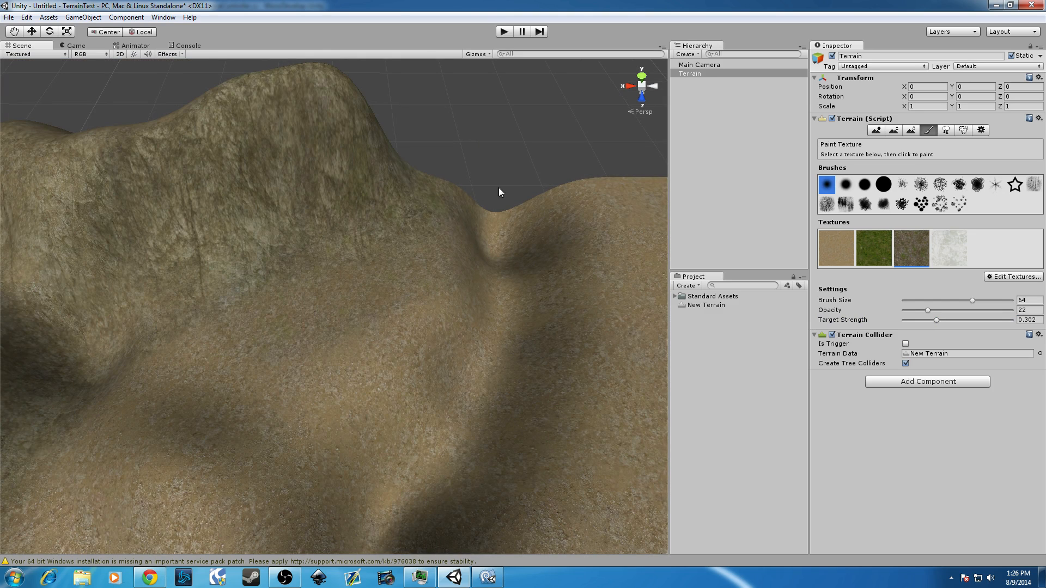
left_click_drag(936, 323, 942, 321)
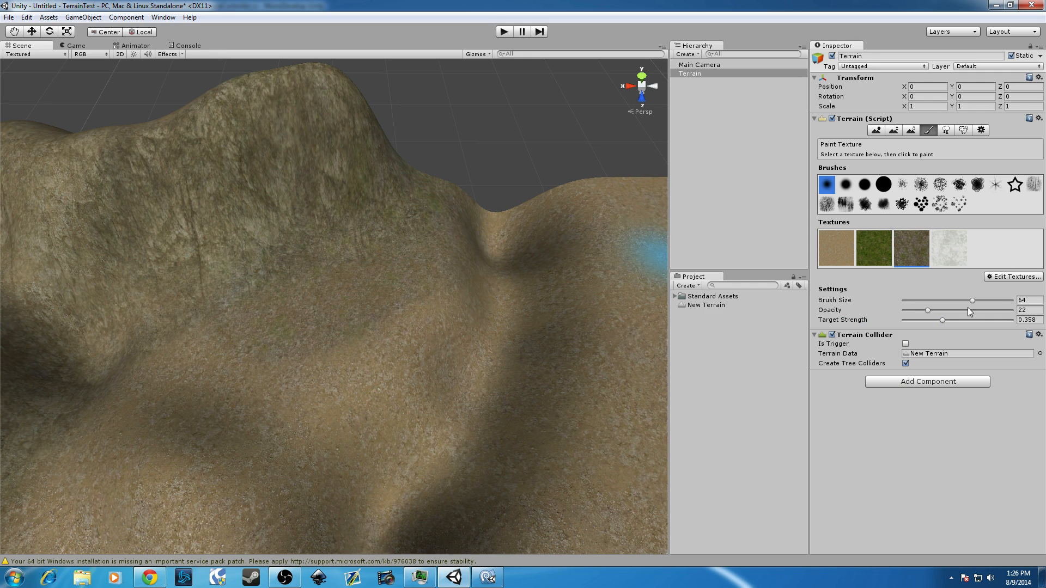
left_click_drag(945, 320, 956, 320)
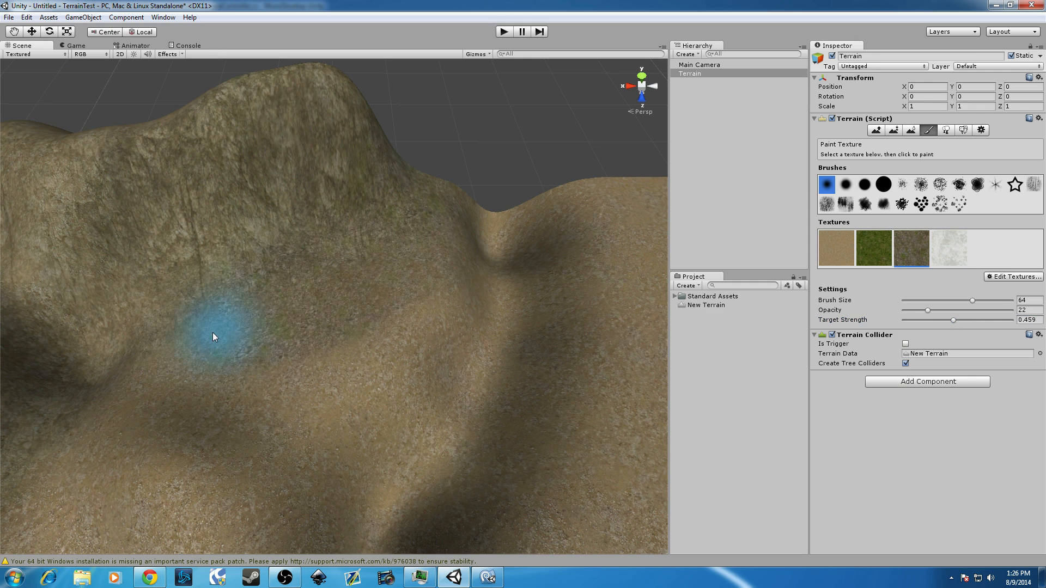
scroll(347, 258, "up", 3)
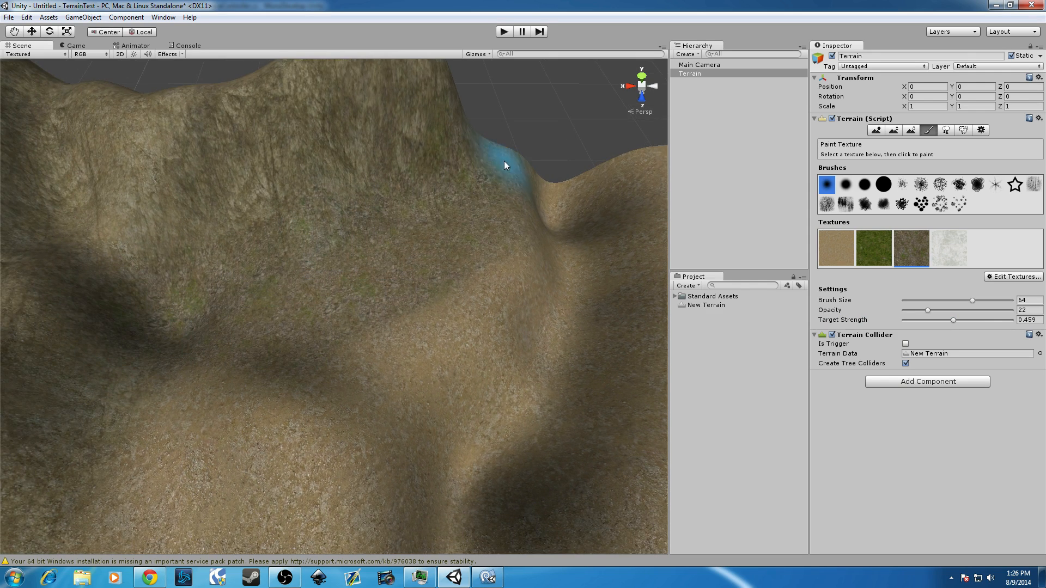
Spread the Grass&Rock texture over the foothills below the cliffs at target strength 0.459.
scroll(537, 194, "down", 3)
middle_click_drag(503, 288, 501, 239)
mouse_move(463, 272)
left_mouse_down()
mouse_move(224, 279)
mouse_move(220, 349)
mouse_move(237, 274)
left_mouse_up()
middle_click_drag(239, 299, 291, 276)
mouse_move(251, 283)
left_mouse_down()
mouse_move(267, 314)
mouse_move(334, 297)
mouse_move(268, 386)
mouse_move(340, 350)
mouse_move(418, 219)
mouse_move(442, 219)
mouse_move(493, 174)
mouse_move(358, 308)
mouse_move(427, 292)
left_mouse_up()
scroll(471, 252, "down", 5)
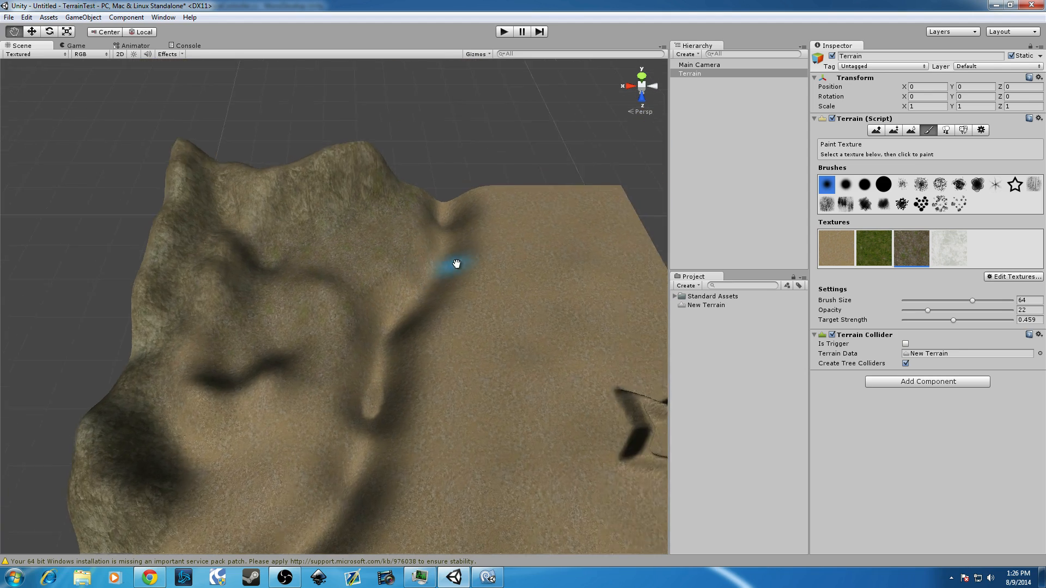
scroll(425, 273, "up", 8)
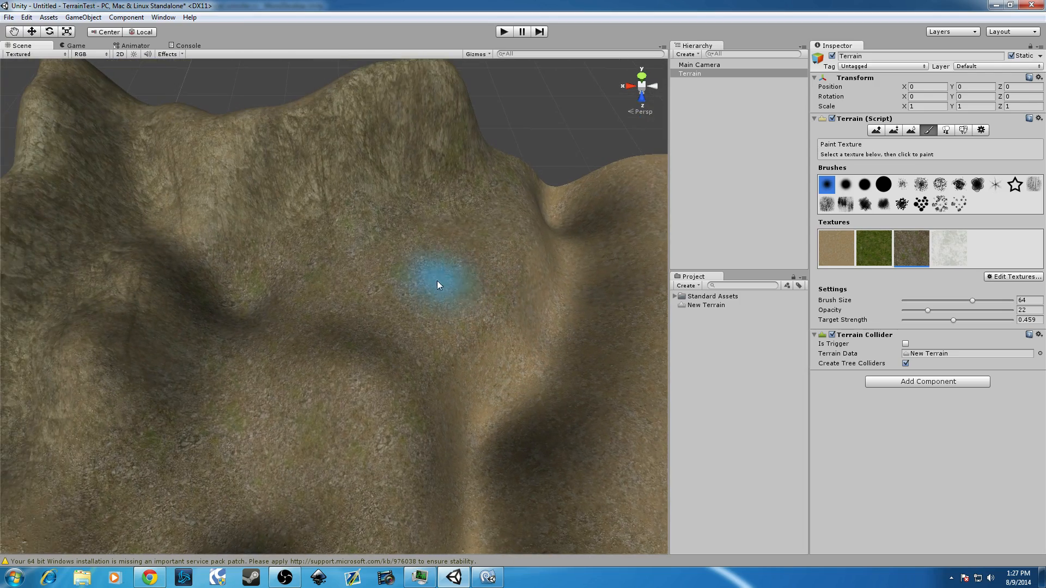
scroll(586, 269, "up", 10)
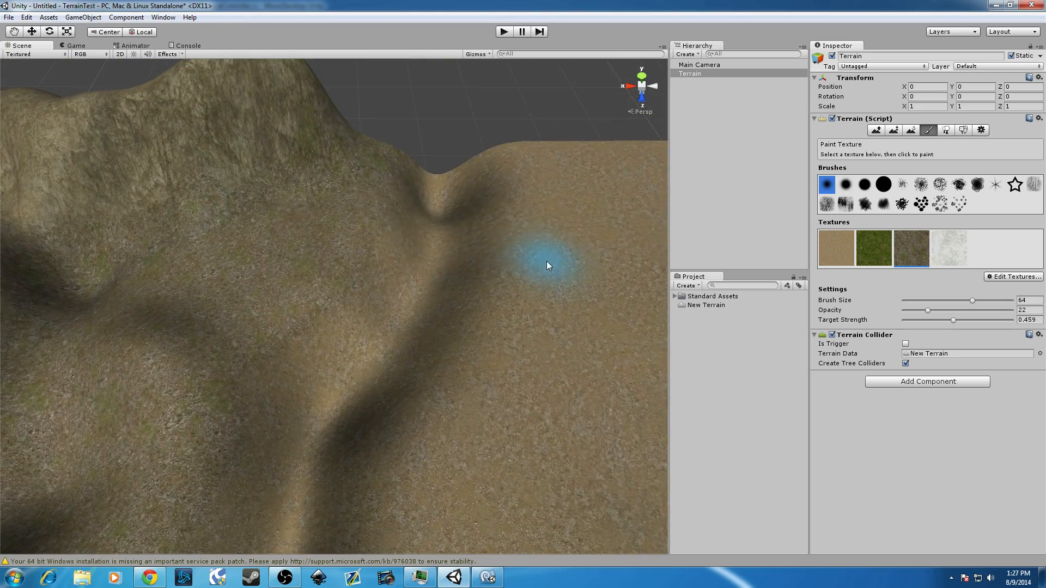
scroll(384, 254, "down", 10)
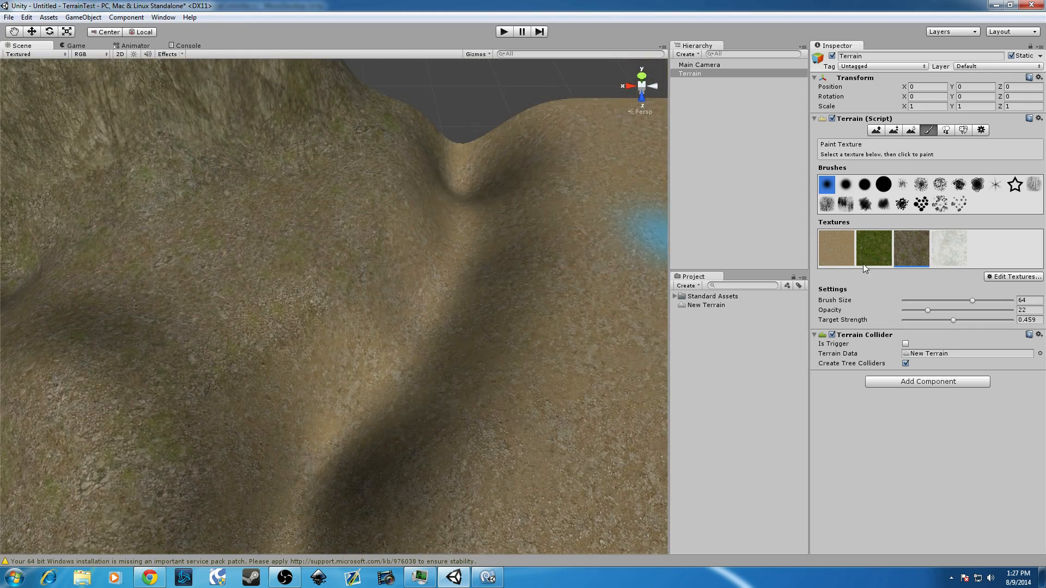
Paint a thin Grass&Rock strip along the foothill's rim with brush size 15 and target strength 0.747.
left_click(984, 319)
scroll(584, 226, "up", 5)
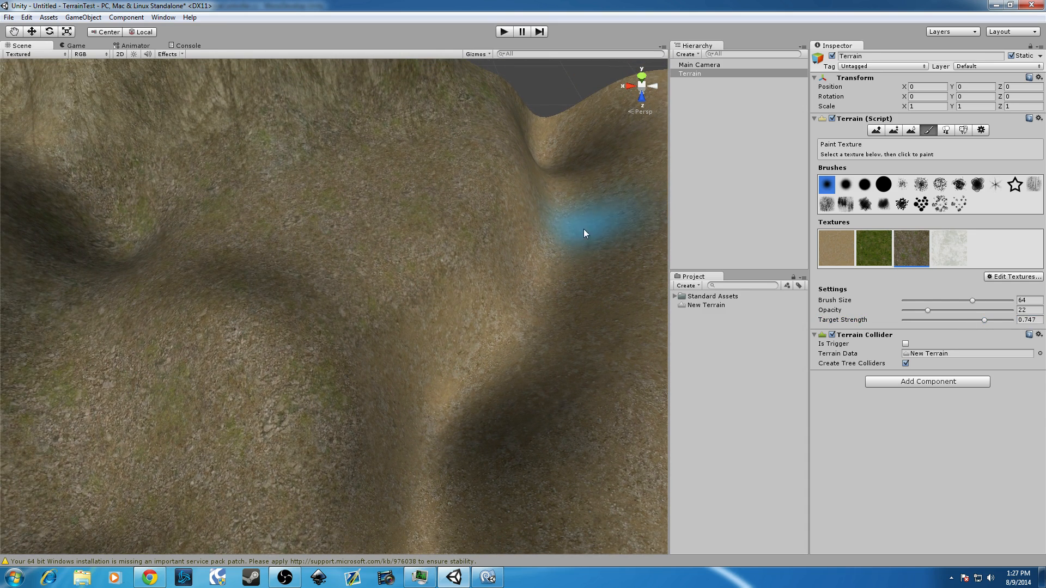
left_click(919, 300)
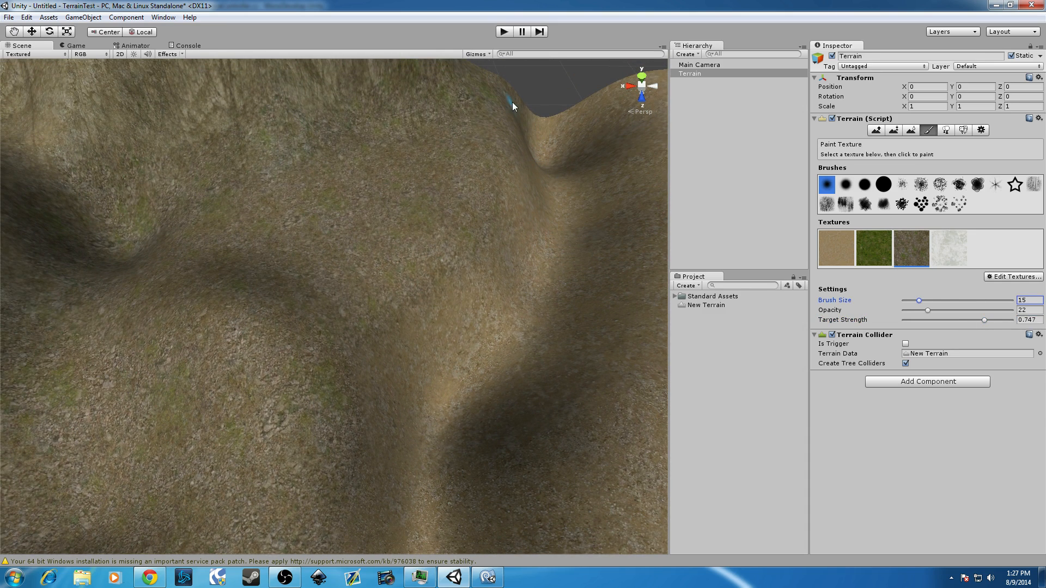
left_click_drag(347, 297, 372, 264)
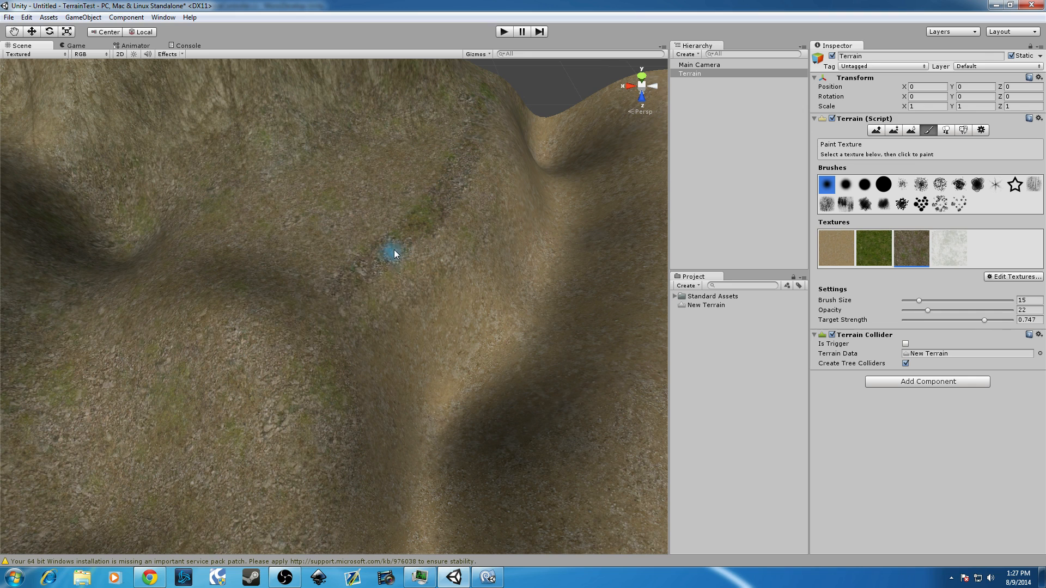
mouse_move(319, 311)
left_mouse_down()
mouse_move(271, 362)
mouse_move(273, 387)
left_mouse_up()
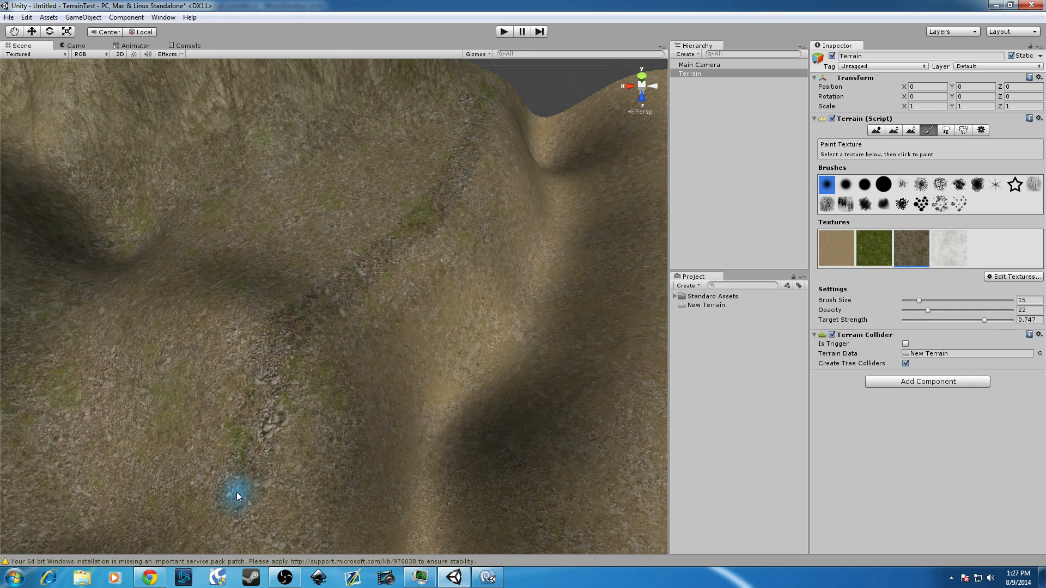
Blend the Grass (Hill) texture along the thin rocky strip at target strength 0.292.
scroll(357, 344, "down", 5)
left_click(875, 252)
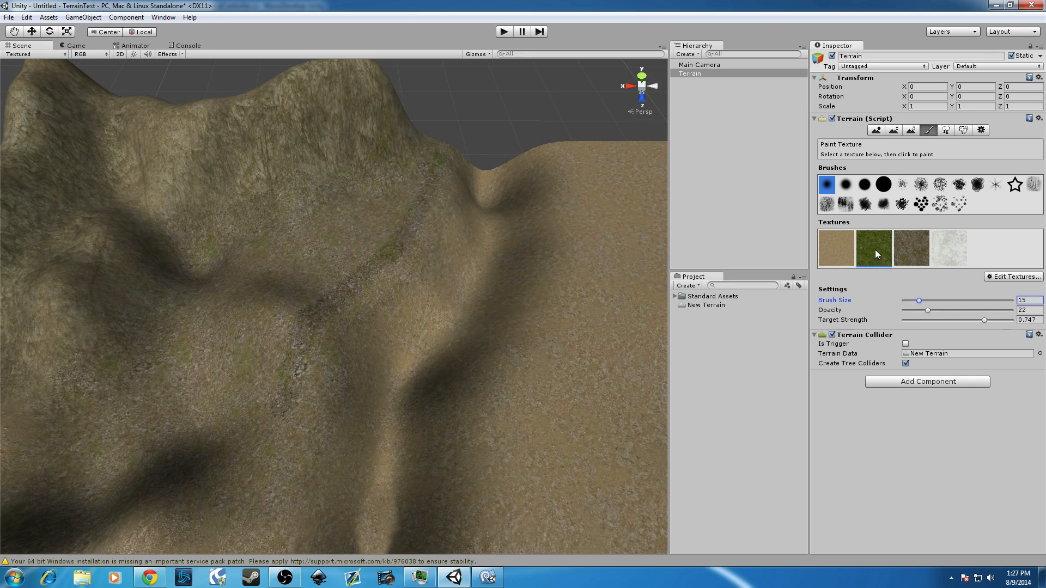
left_click(934, 319)
left_click_drag(301, 386, 311, 360)
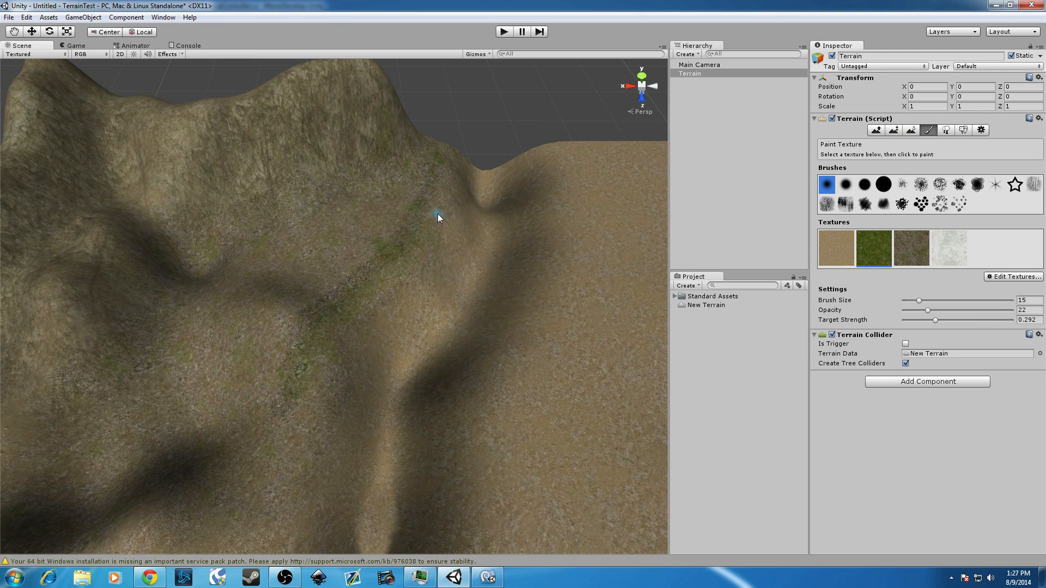
left_click_drag(366, 291, 292, 355)
scroll(327, 372, "down", 5)
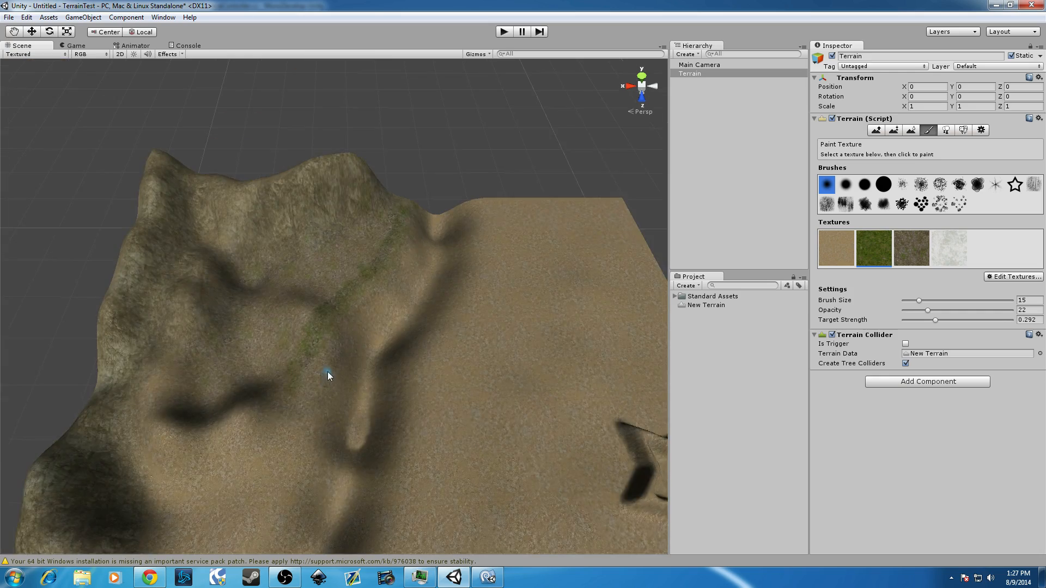
Paint a soft grass patch on the foothill beside the rocky strip, and add more grass toward the saddle near the plain.
scroll(352, 371, "up", 14)
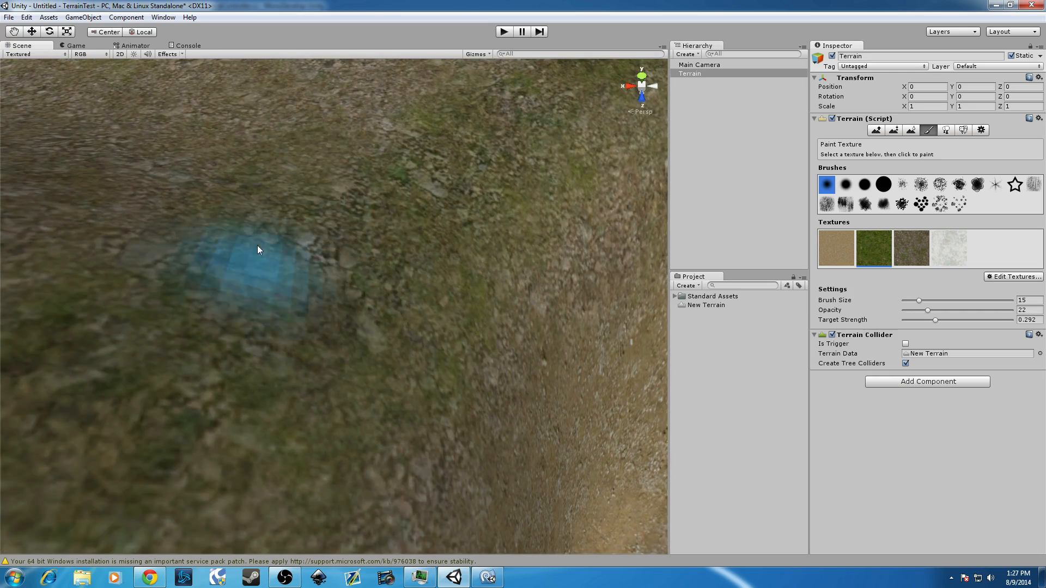
scroll(328, 148, "down", 5)
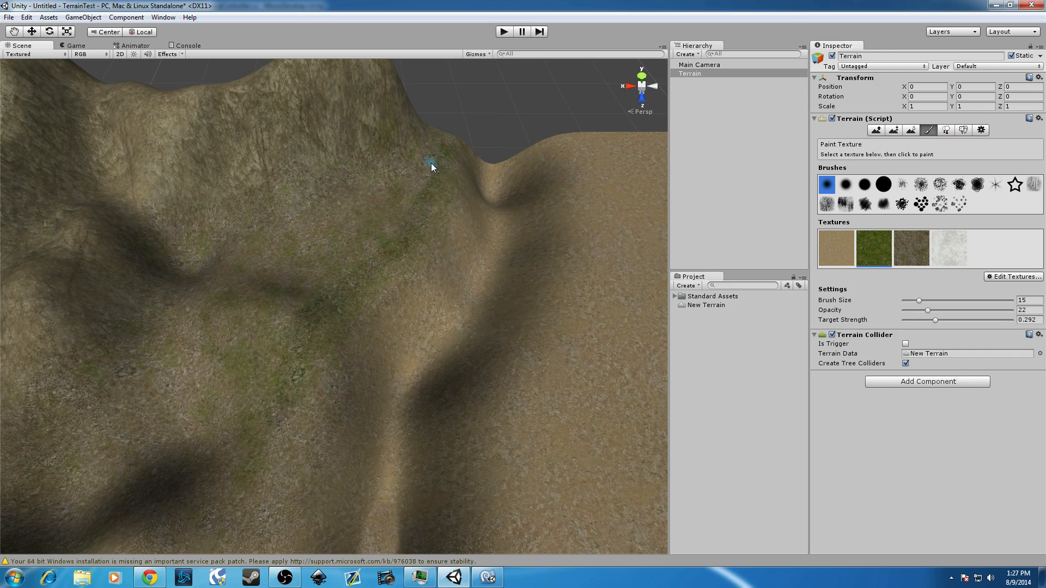
scroll(404, 211, "down", 10)
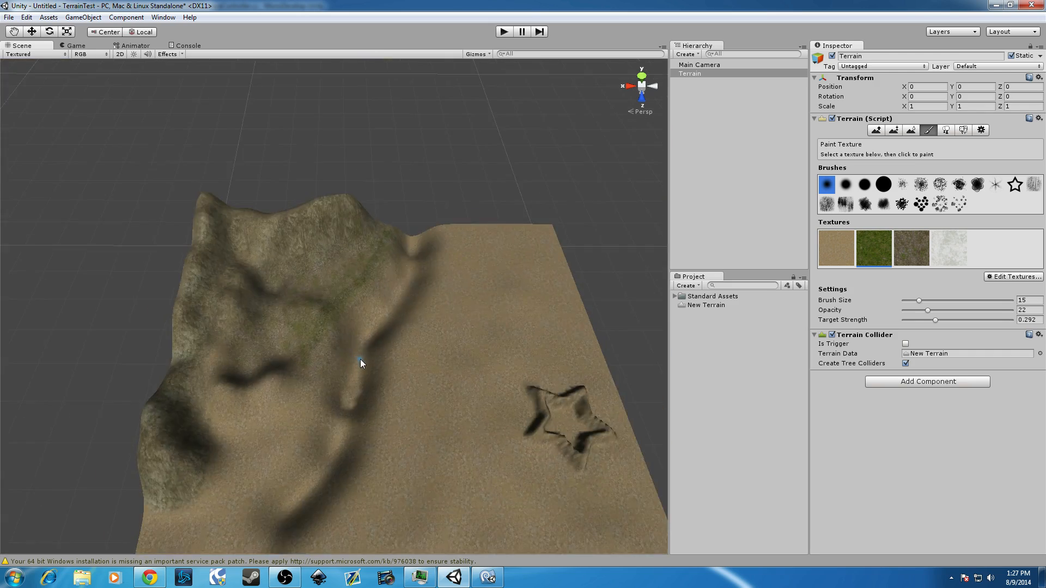
scroll(329, 319, "up", 10)
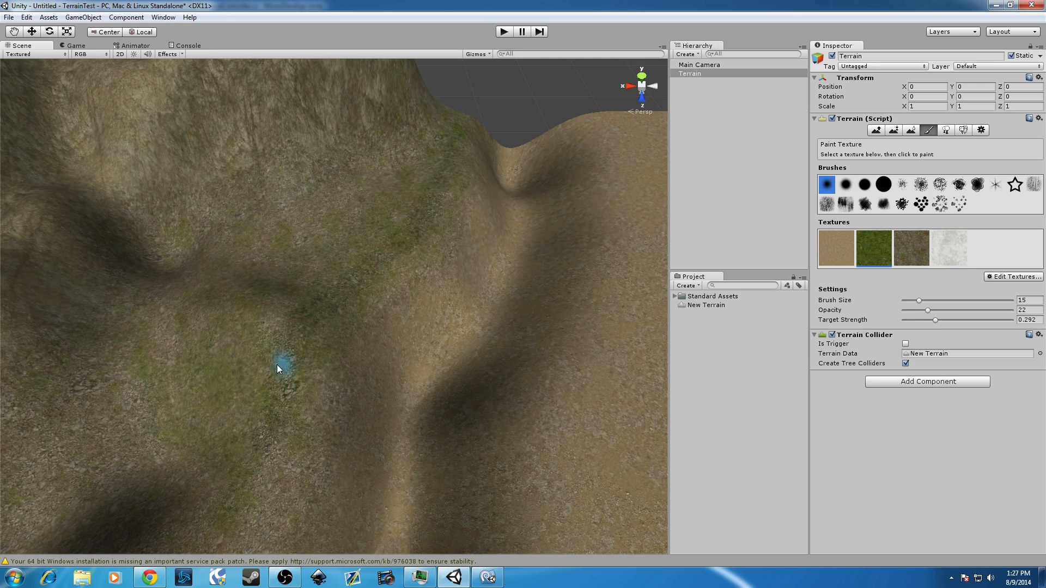
scroll(252, 370, "down", 5)
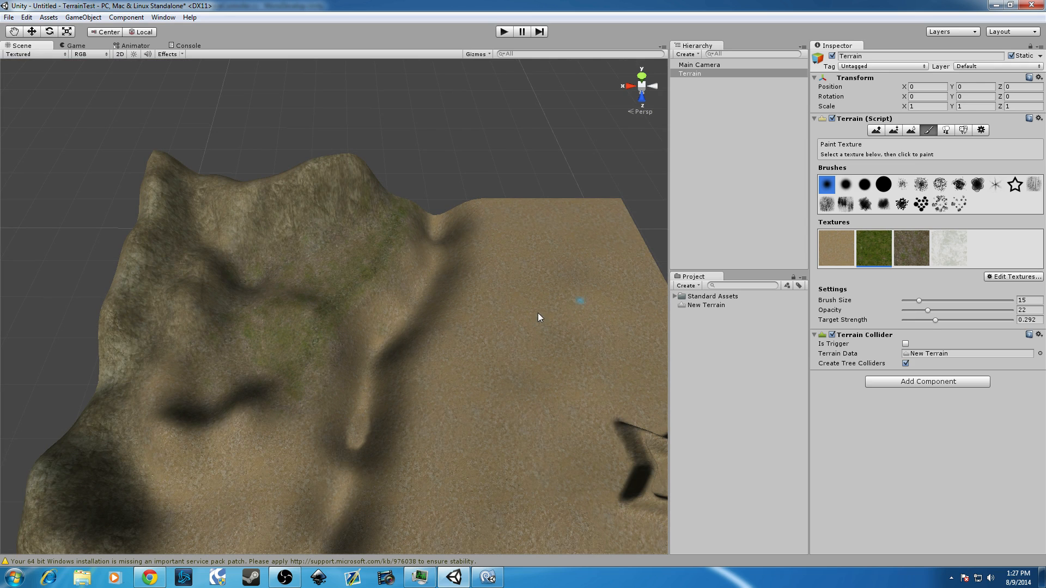
Dab the dirt texture on the foothill's outer slope beside the grass, trying target strengths 0.292, 0.504 and 0.272.
left_click(848, 254)
scroll(386, 272, "up", 6)
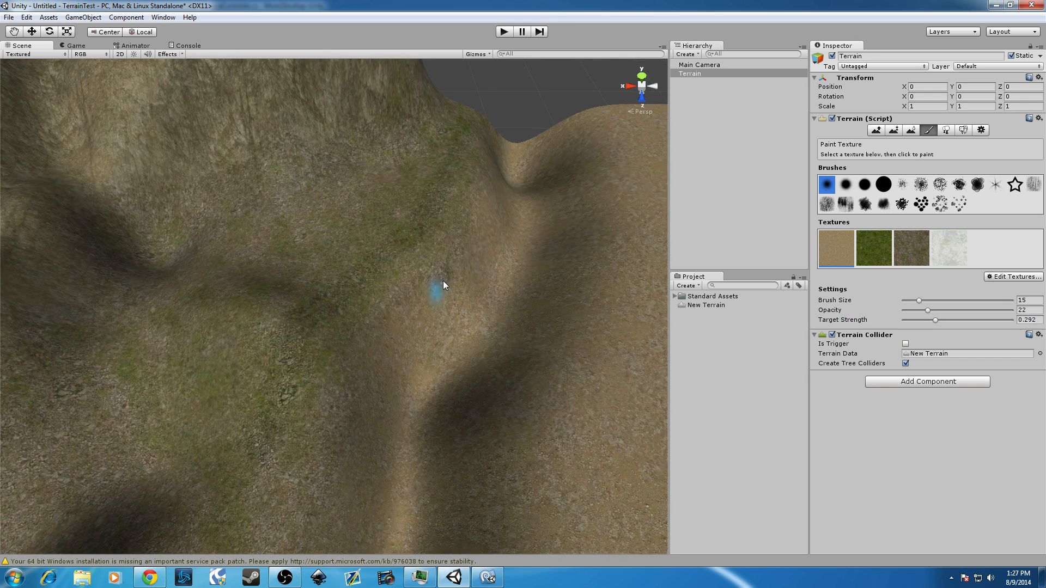
left_click_drag(443, 280, 438, 306)
left_click_drag(934, 320, 959, 320)
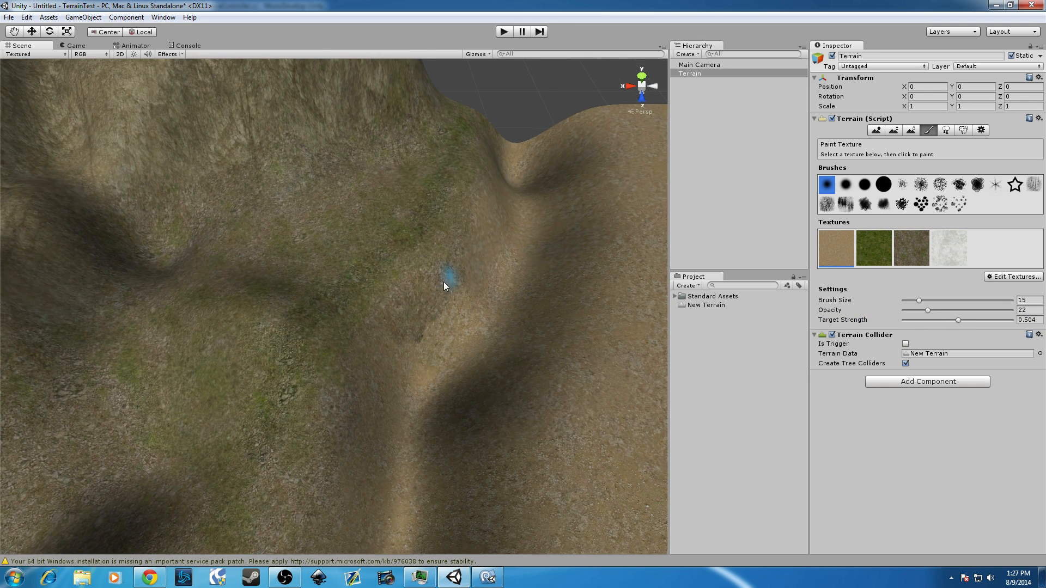
left_click_drag(939, 319, 932, 320)
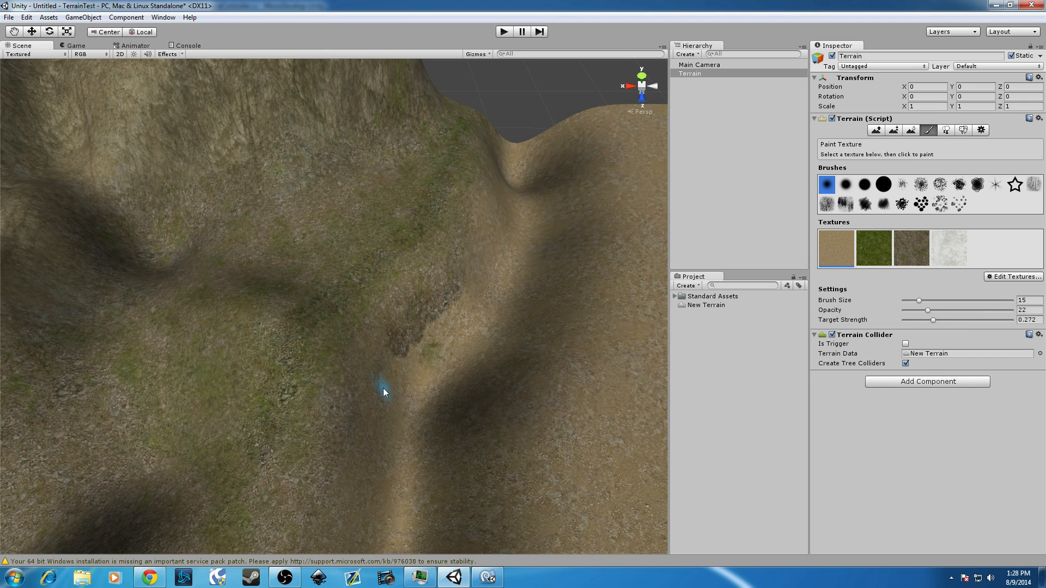
Paint the first texture with brush size 15, opacity 22 and target strength 0.272 along the slope edge above the ridge.
left_click_drag(450, 273, 478, 235)
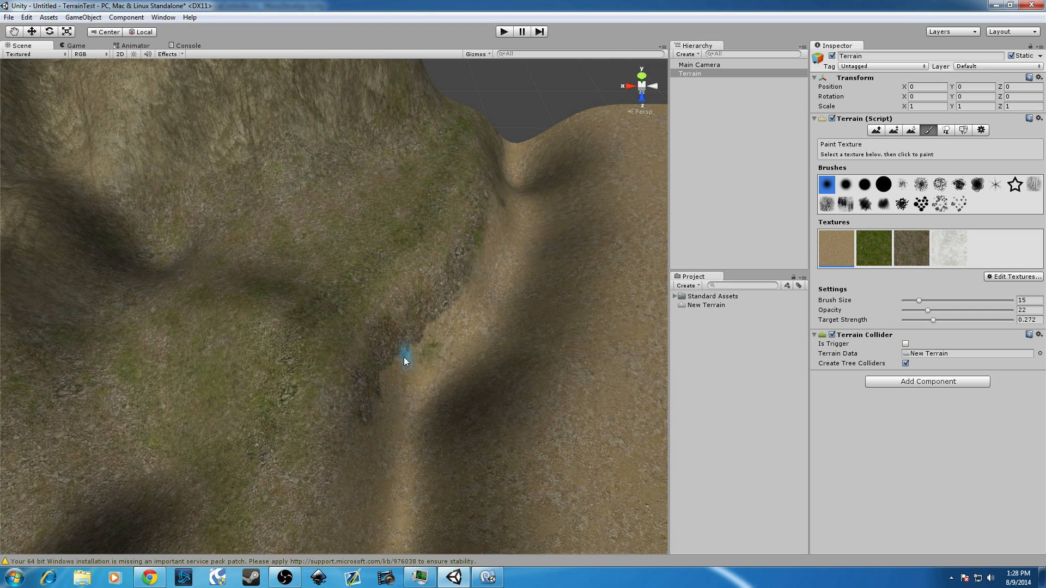
scroll(389, 349, "down", 5)
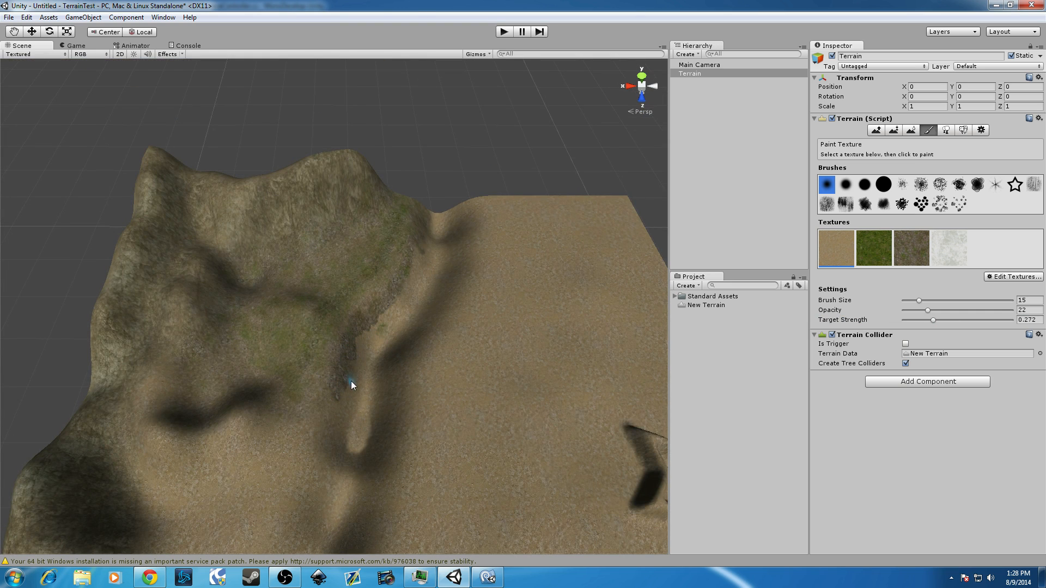
scroll(359, 349, "up", 3)
scroll(381, 365, "up", 2)
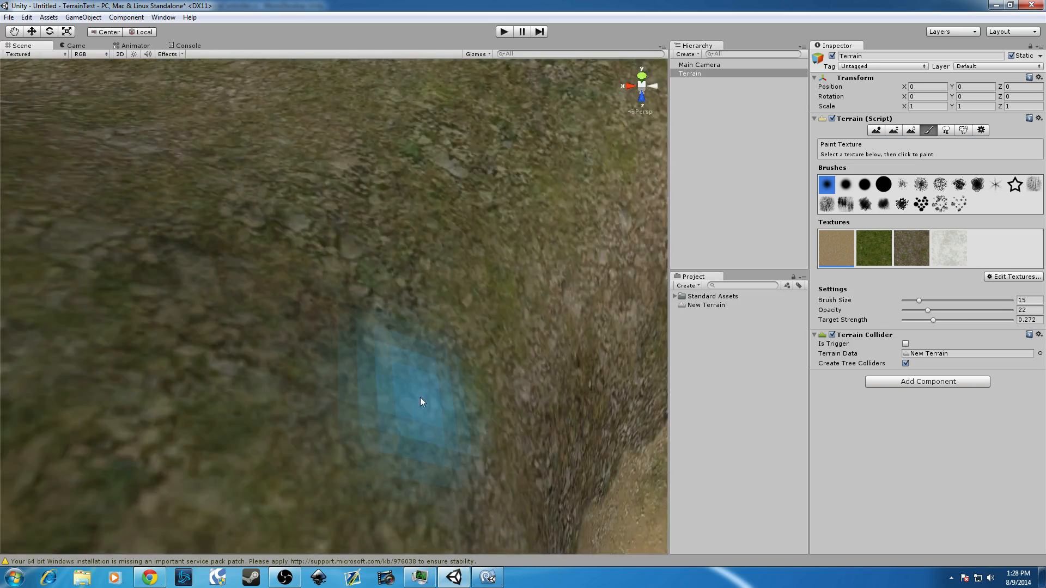
scroll(420, 402, "down", 2)
middle_click_drag(427, 390, 393, 360)
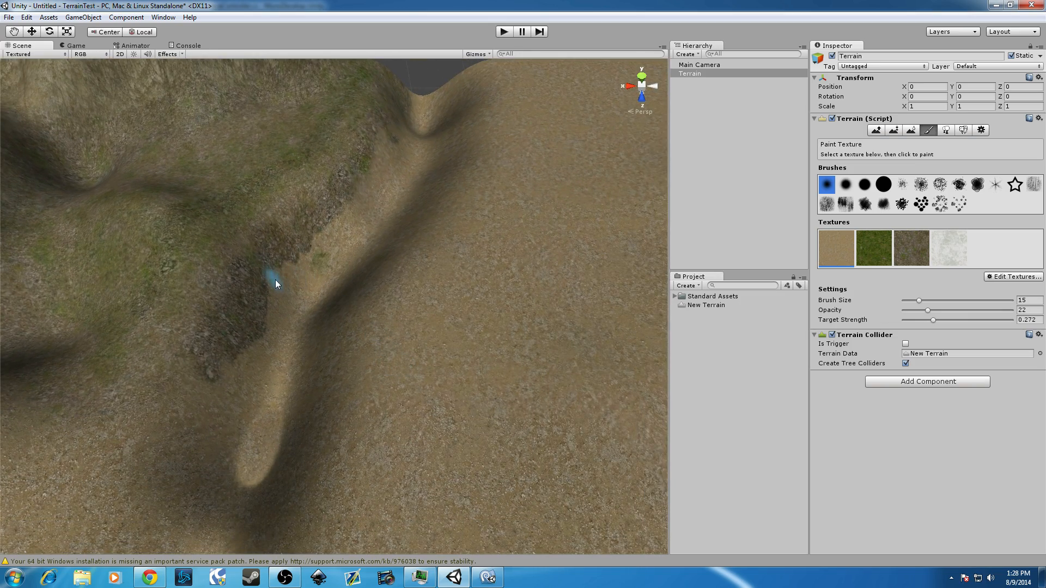
Extend the painted rocky strip with the same texture to the near end of the slope's foot.
right_click_drag(341, 270, 233, 273)
scroll(381, 284, "up", 5)
middle_click_drag(545, 392, 449, 329)
scroll(450, 329, "down", 5)
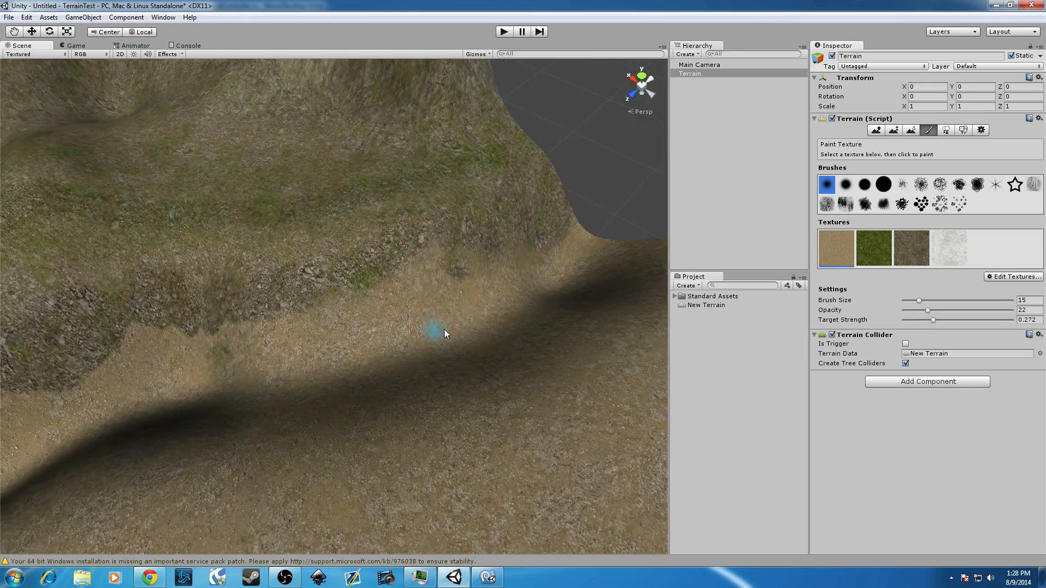
middle_click_drag(370, 320, 450, 313)
scroll(449, 313, "up", 4)
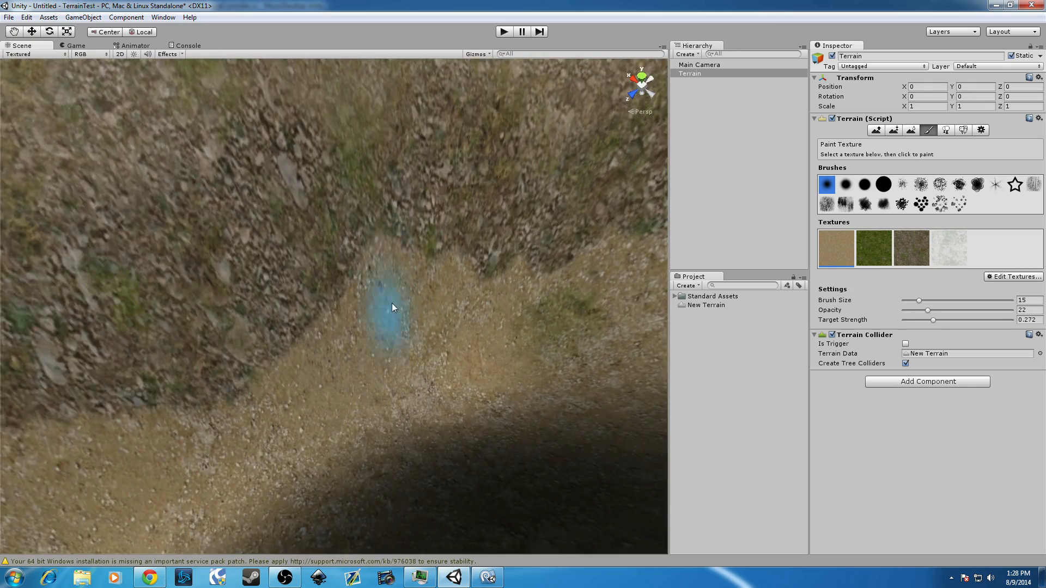
scroll(384, 330, "down", 5)
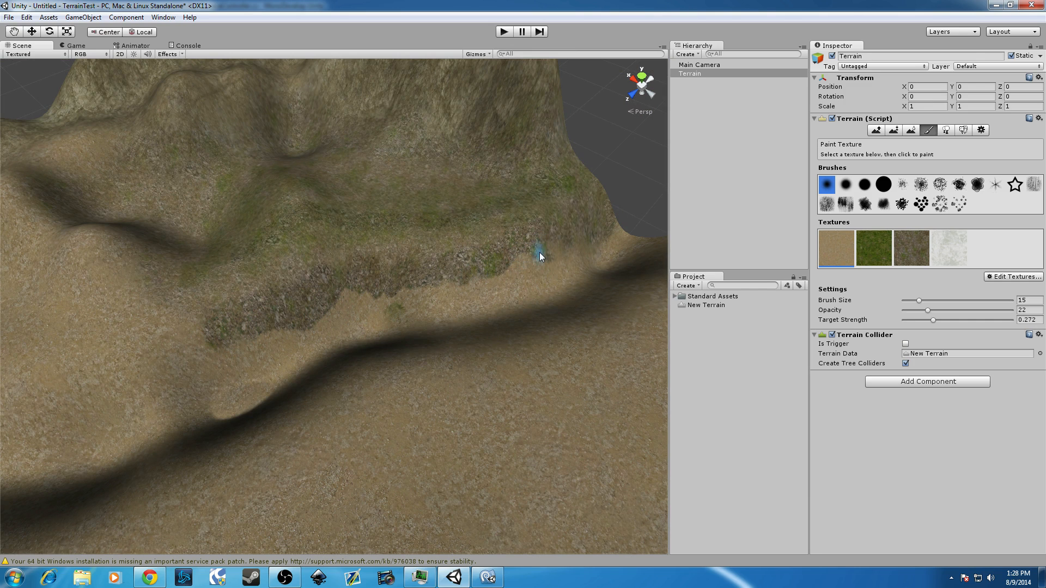
left_click_drag(164, 342, 211, 335)
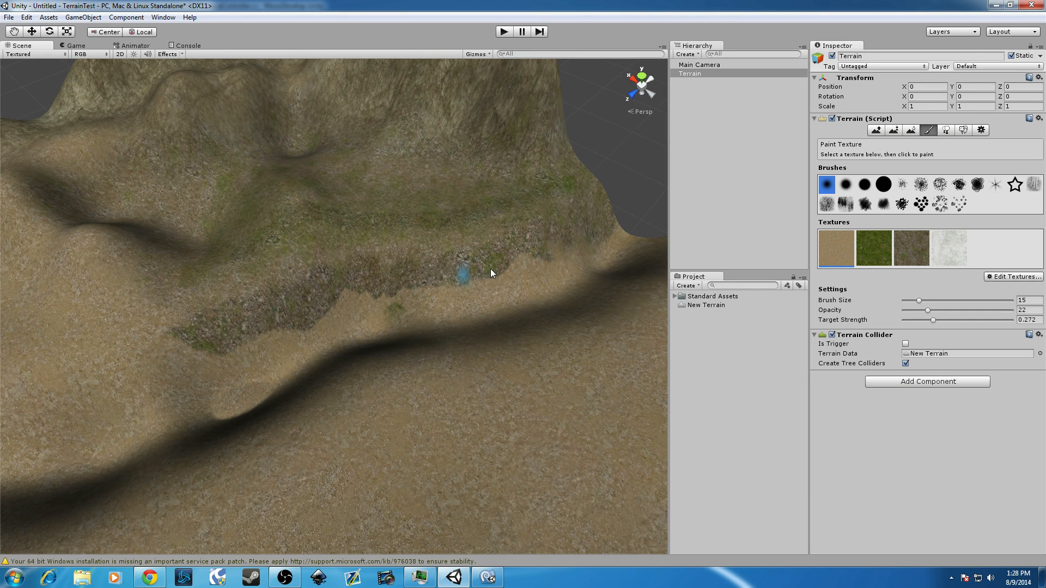
Examine the blended ground textures on the slope and mountainside from close up and from afar.
scroll(416, 298, "down", 8)
scroll(404, 296, "up", 8)
scroll(357, 283, "up", 10)
scroll(358, 282, "down", 10)
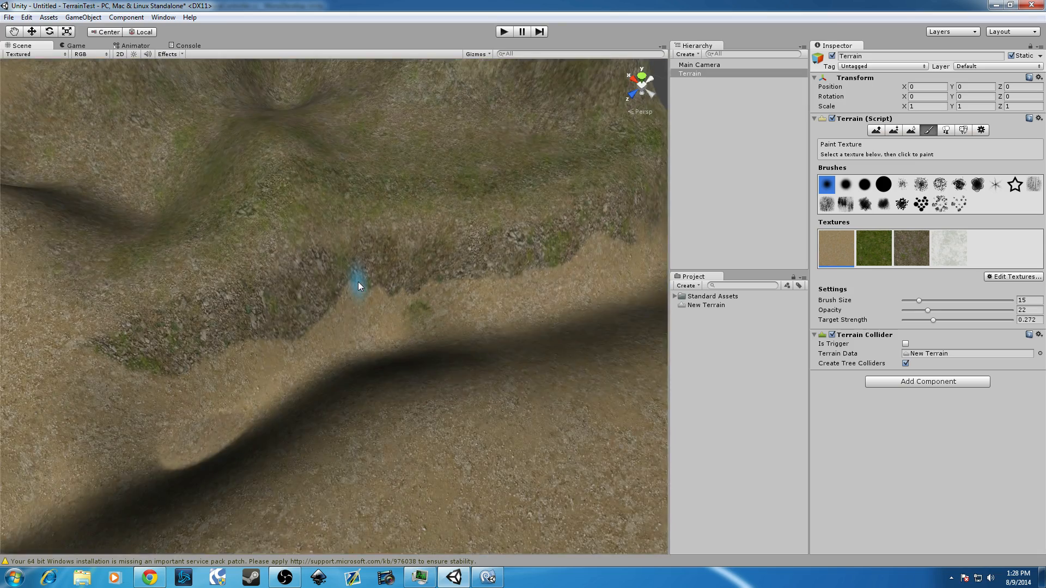
scroll(357, 282, "up", 3)
scroll(390, 308, "down", 2)
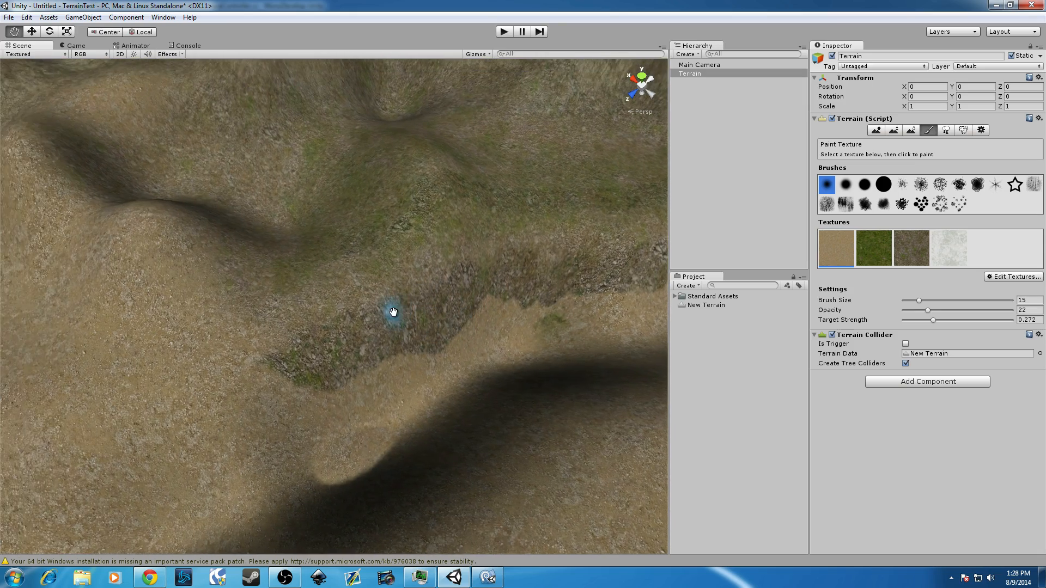
scroll(397, 305, "down", 5)
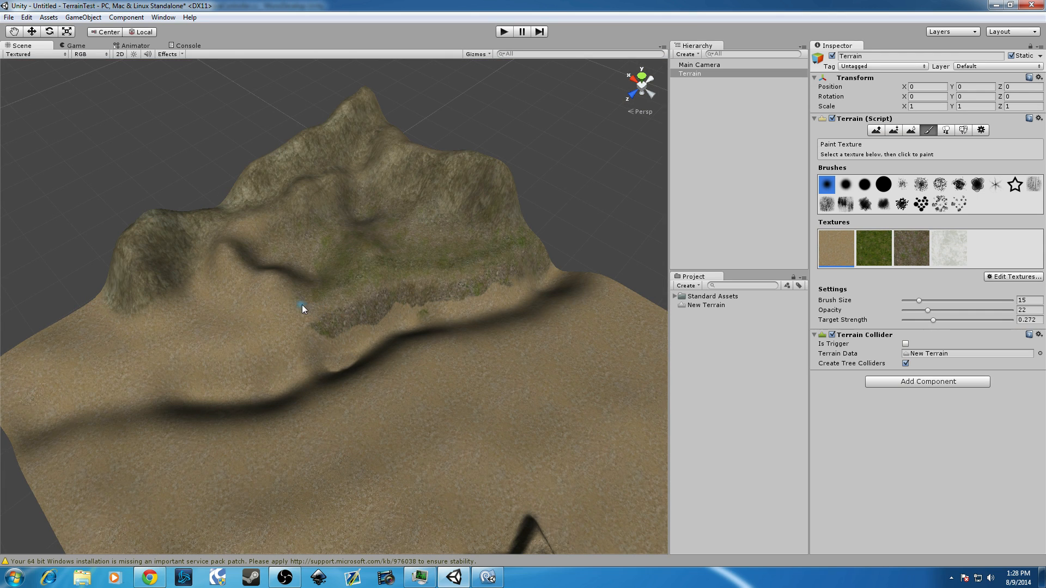
scroll(384, 296, "up", 4)
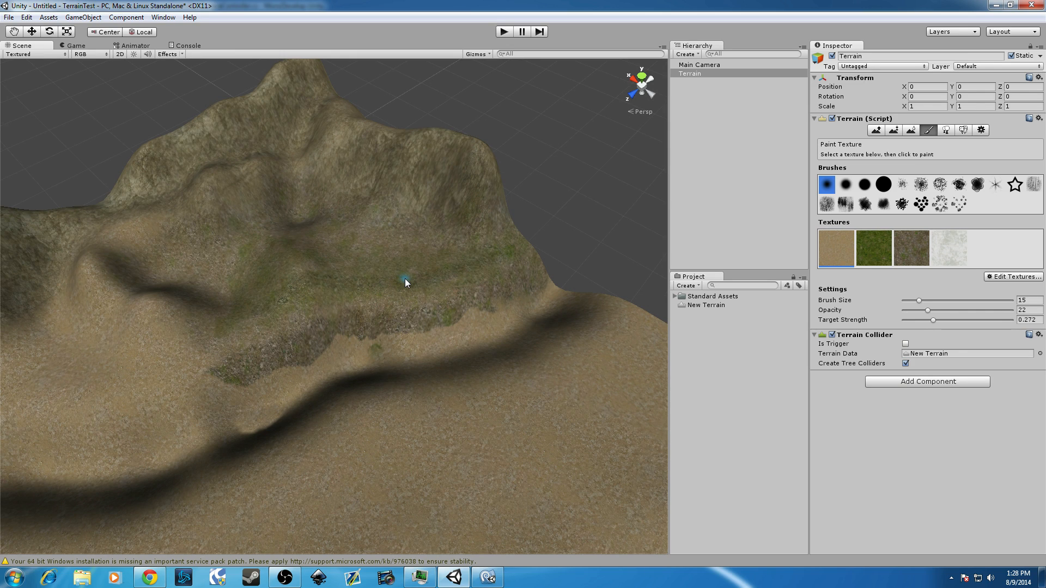
Add the BigTree object as a tree type for the terrain's tree placement, leaving the bend factor at 0.
left_click(946, 130)
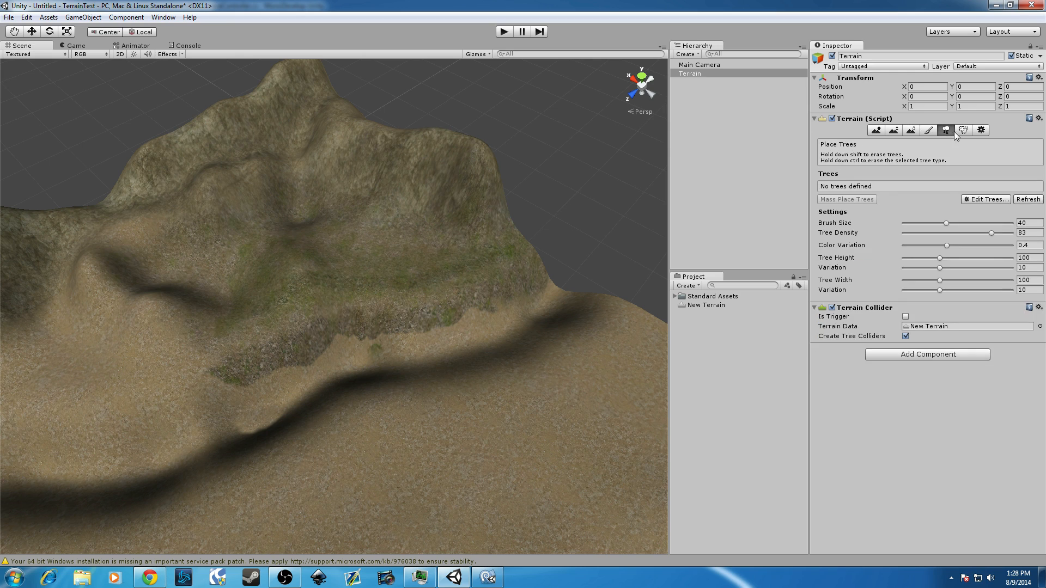
left_click(997, 200)
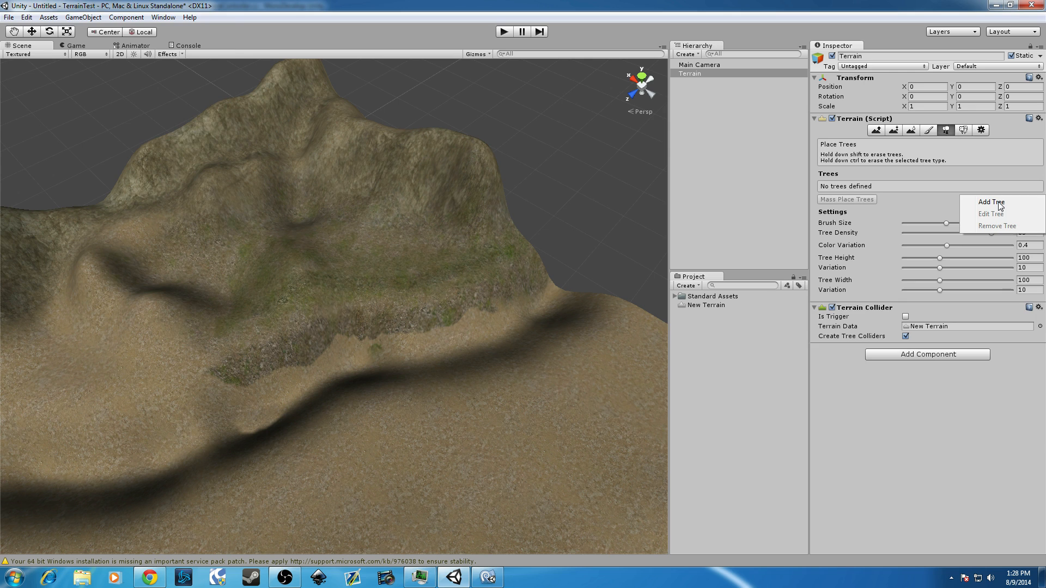
left_click(986, 202)
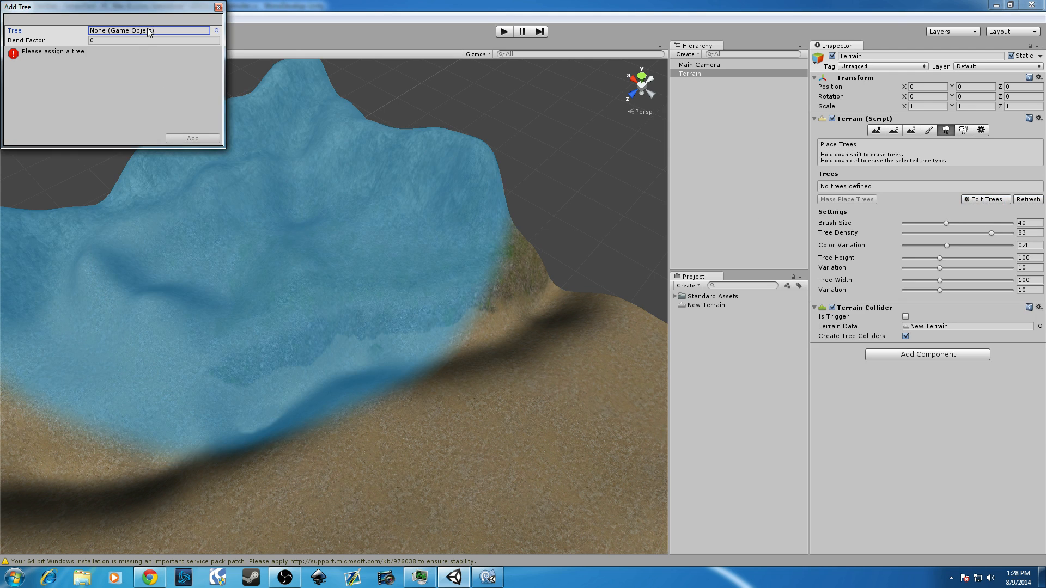
left_click(216, 31)
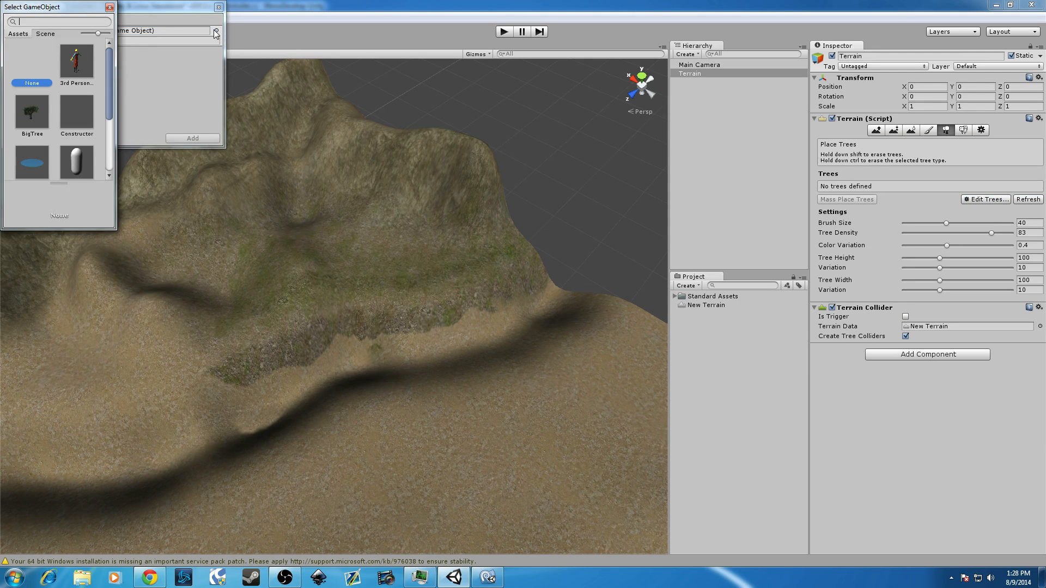
double_click(42, 114)
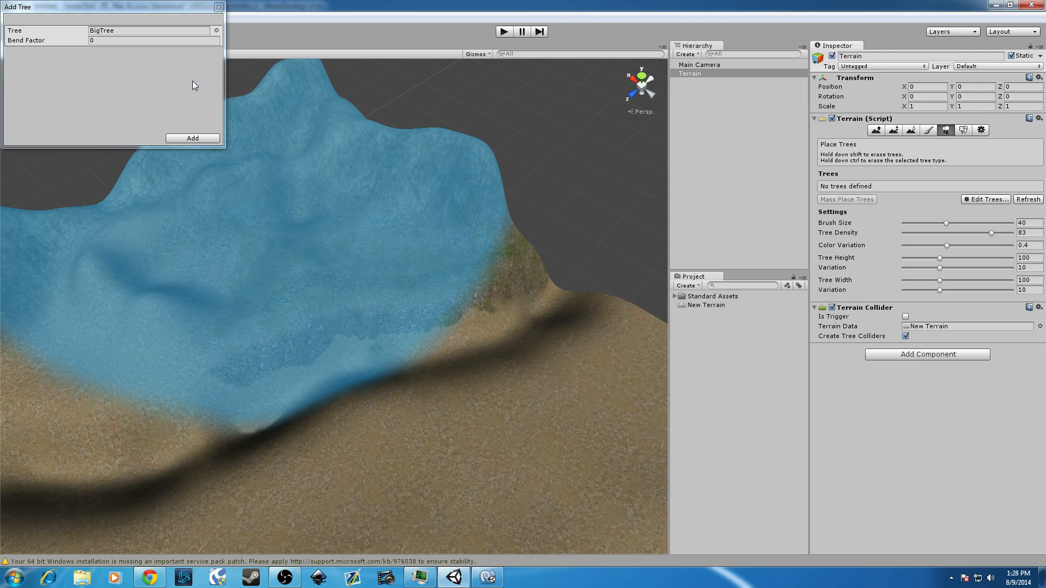
left_click(189, 138)
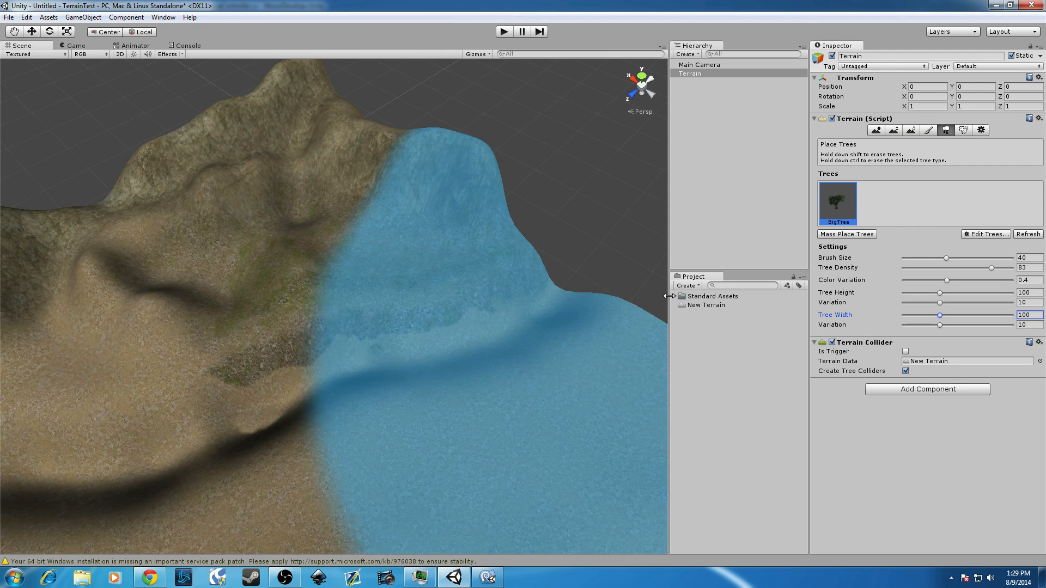
Expand the Standard Assets folder and try scattering BigTree trees over the mountainside with brush size 40.
left_click(675, 296)
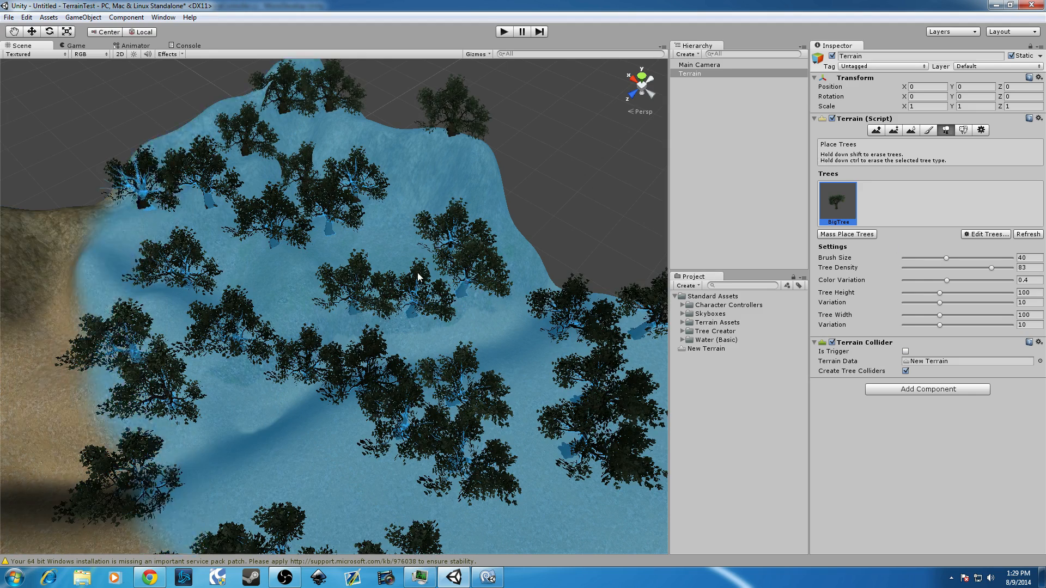
scroll(430, 275, "down", 3)
scroll(416, 276, "down", 3)
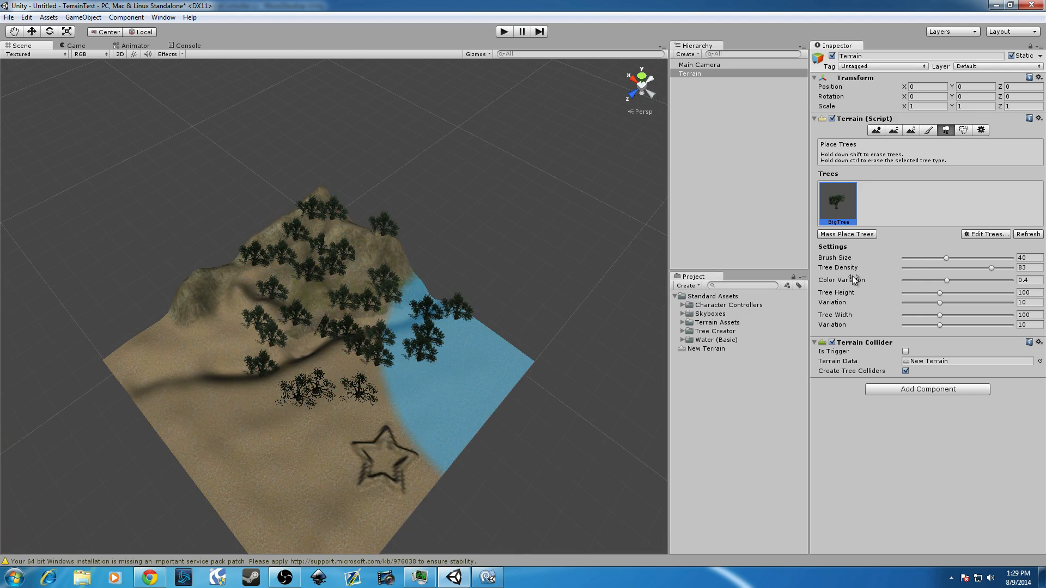
Undo the scattered trees and reduce the tree brush size to 3.9.
left_click(908, 258)
scroll(410, 359, "up", 4)
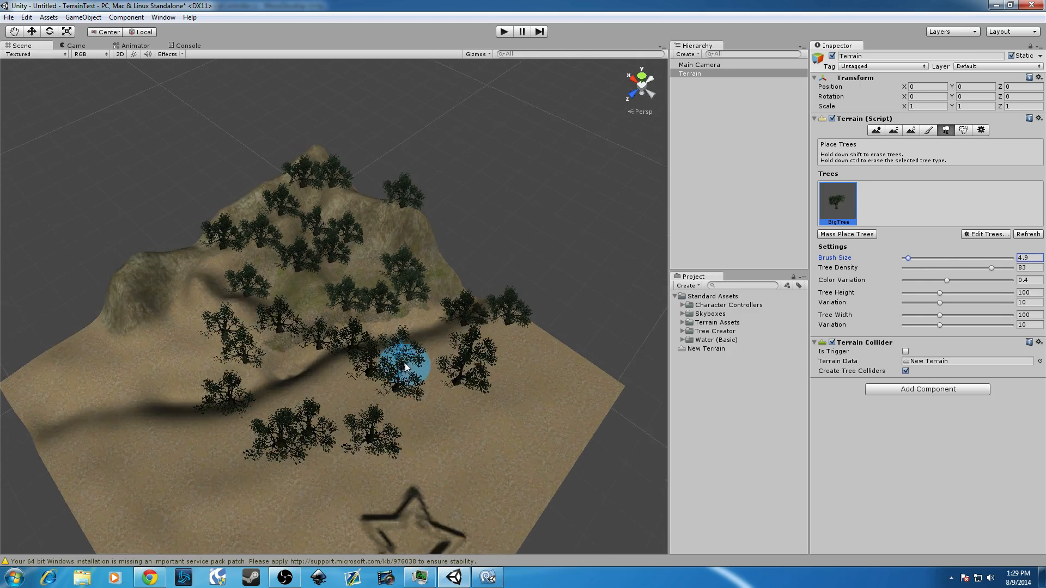
scroll(410, 359, "up", 2)
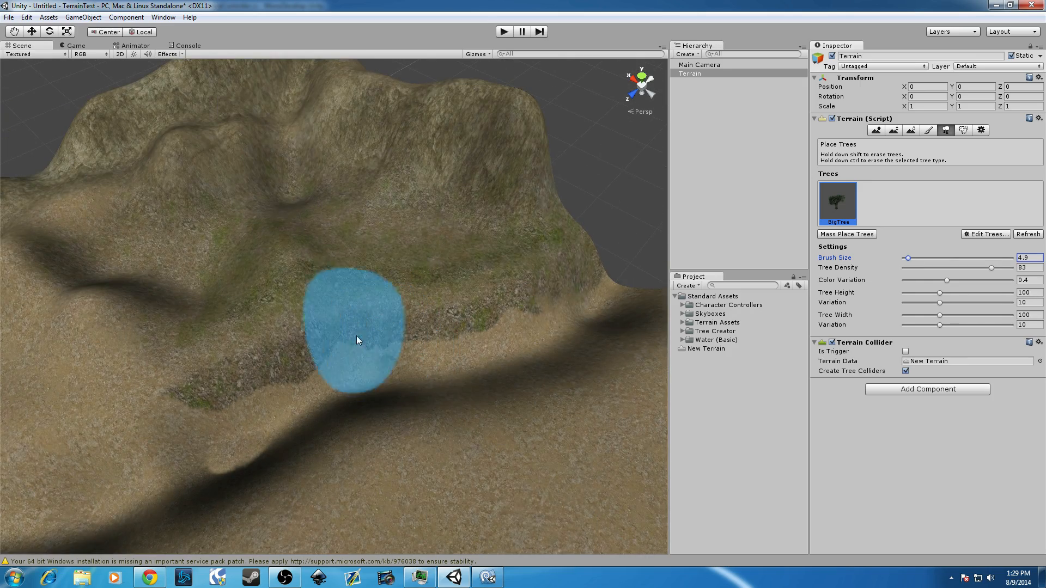
scroll(290, 206, "up", 5)
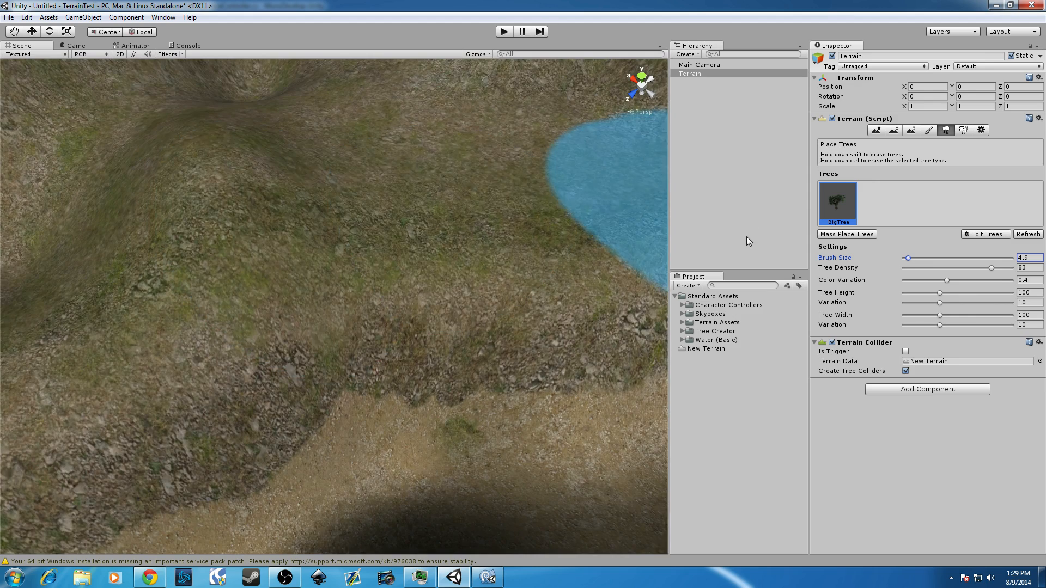
scroll(554, 225, "down", 5)
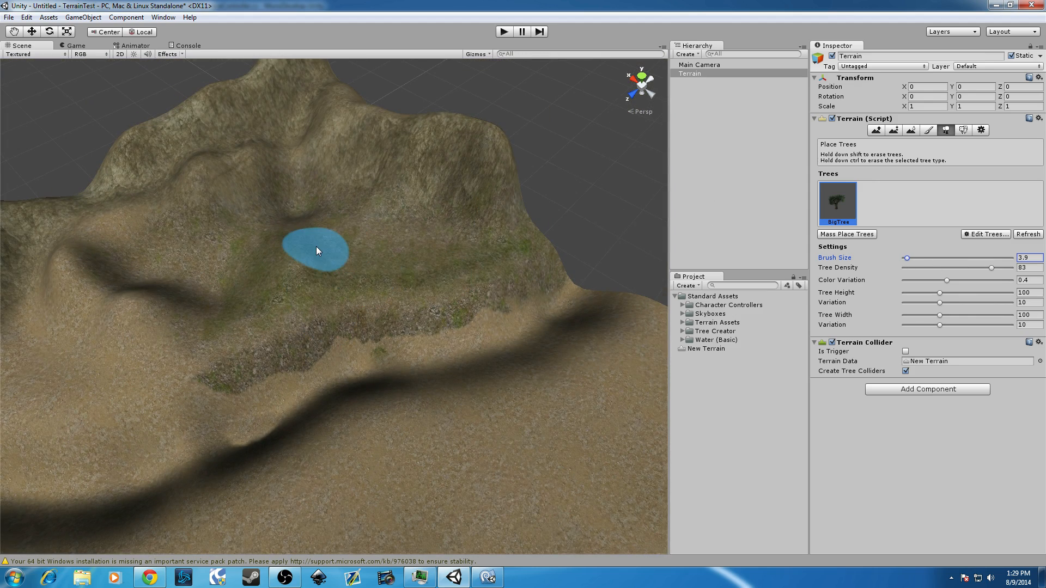
Try placing a single BigTree on the mountain slope, and undo the placement.
scroll(316, 247, "up", 3)
left_click(422, 226)
scroll(282, 234, "down", 3)
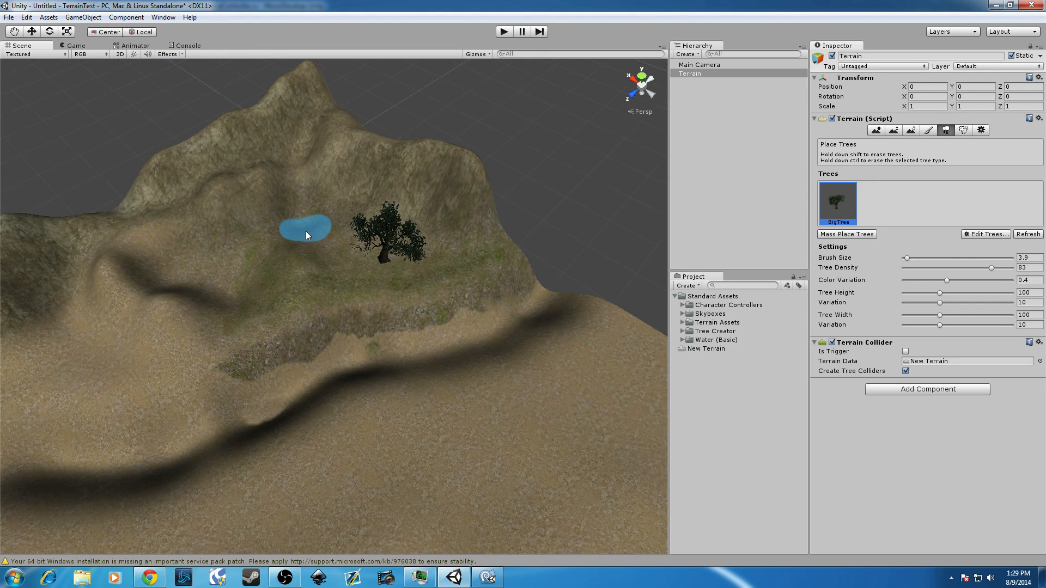
key("ctrl+z")
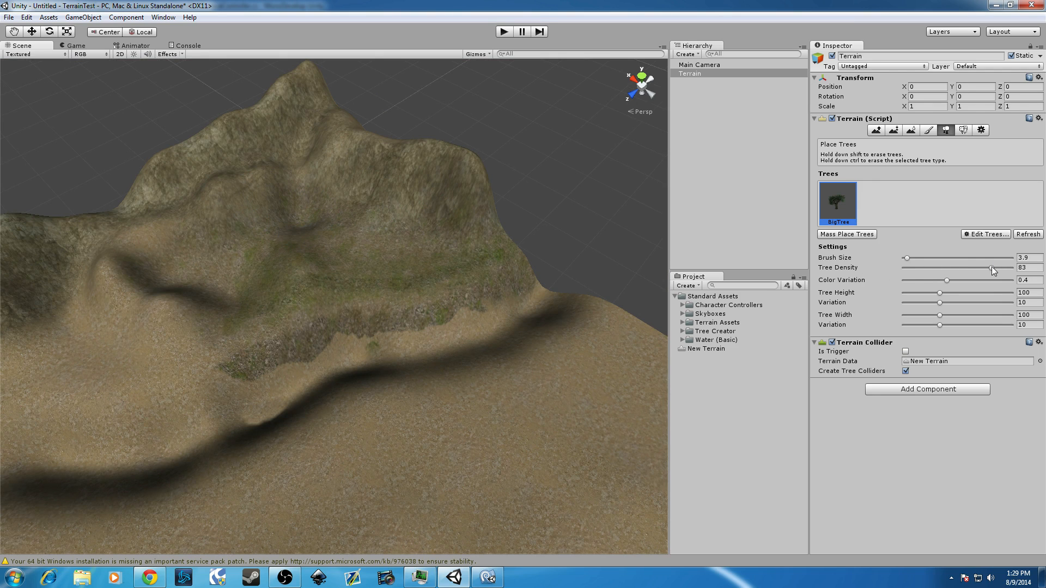
Set the tree density to 100, test it with a stroke of trees across the slope, and undo the stroke.
left_click_drag(991, 267, 1006, 266)
mouse_move(369, 273)
left_mouse_down()
mouse_move(437, 262)
mouse_move(246, 298)
mouse_move(401, 254)
mouse_move(238, 201)
mouse_move(285, 325)
mouse_move(272, 301)
left_mouse_up()
key("ctrl+z")
Set the color variation to 0.702, test it with a band of trees along the slope, and undo them.
left_click_drag(942, 282, 979, 281)
mouse_move(474, 250)
left_mouse_down()
mouse_move(348, 237)
mouse_move(101, 280)
mouse_move(477, 263)
left_mouse_up()
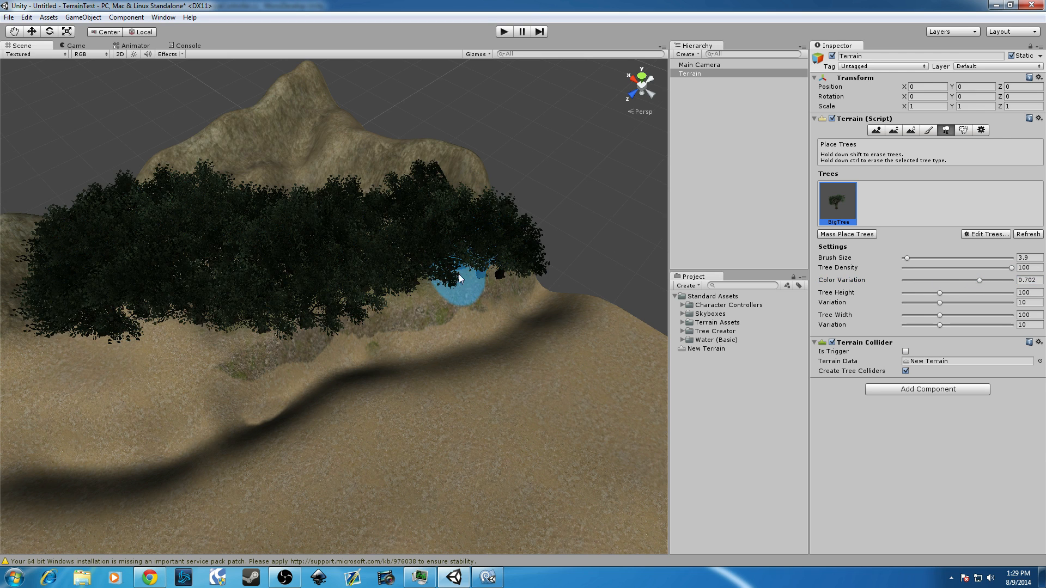
scroll(337, 253, "up", 5)
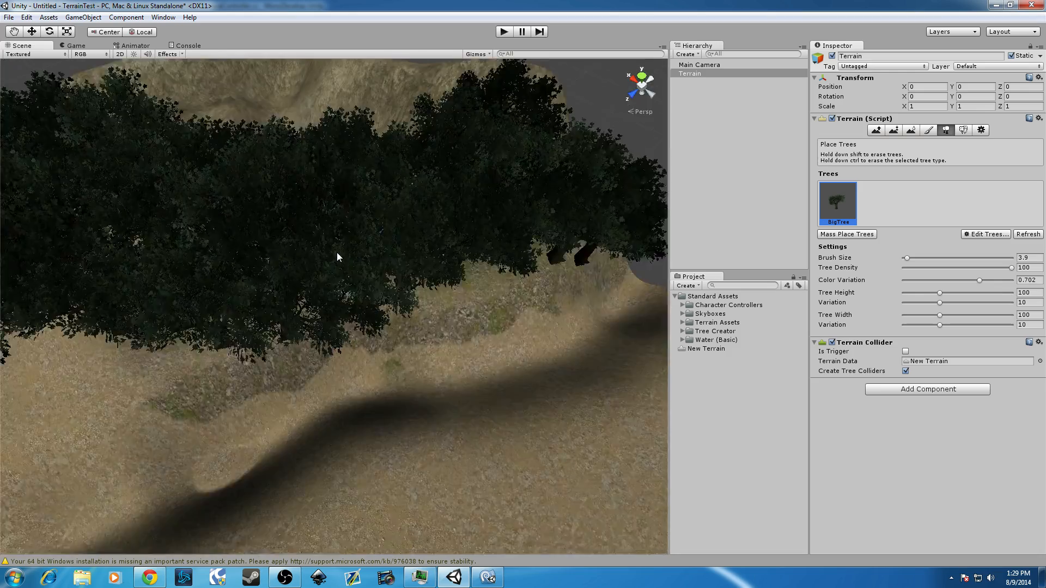
scroll(336, 255, "down", 6)
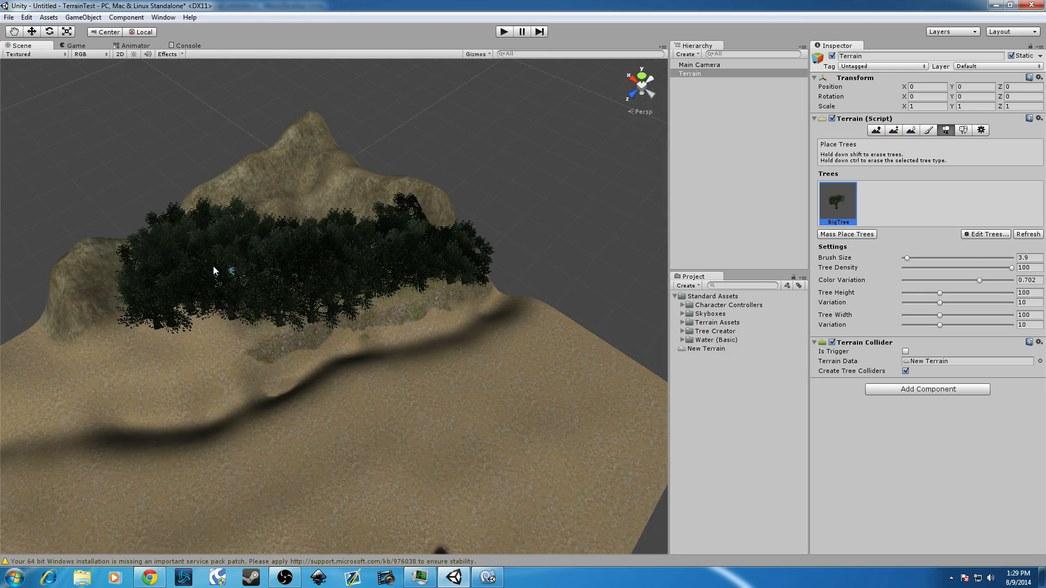
key("ctrl+z")
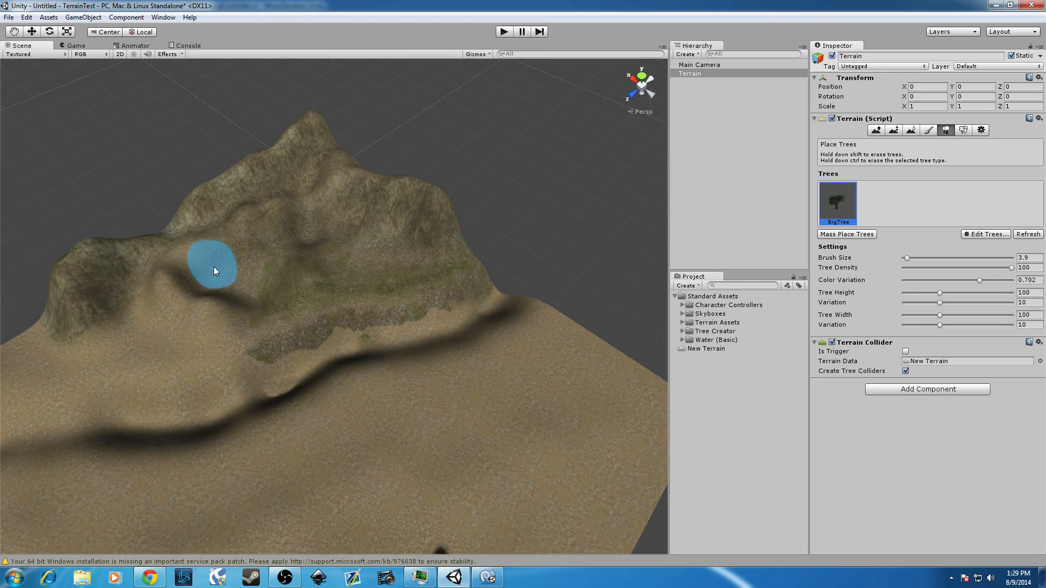
Try a tree height of 153 with a stroke of trees across the slope, and undo the stroke.
scroll(297, 268, "up", 3)
left_click_drag(932, 290, 970, 291)
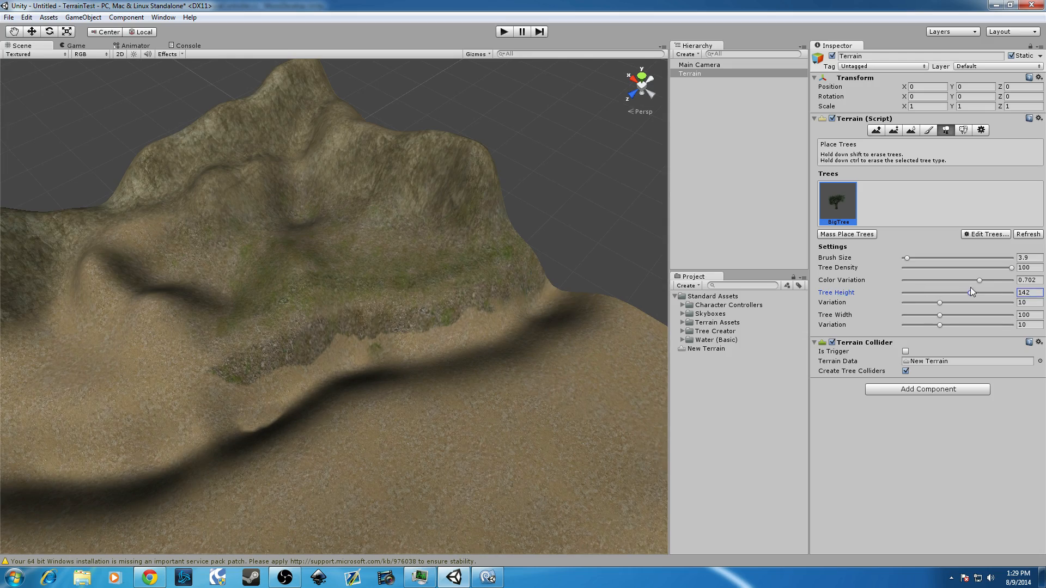
mouse_move(561, 242)
left_mouse_down()
mouse_move(253, 229)
mouse_move(322, 282)
left_mouse_up()
scroll(320, 281, "up", 3)
mouse_move(322, 279)
middle_mouse_down()
mouse_move(332, 243)
mouse_move(321, 272)
middle_mouse_up()
key("ctrl+z")
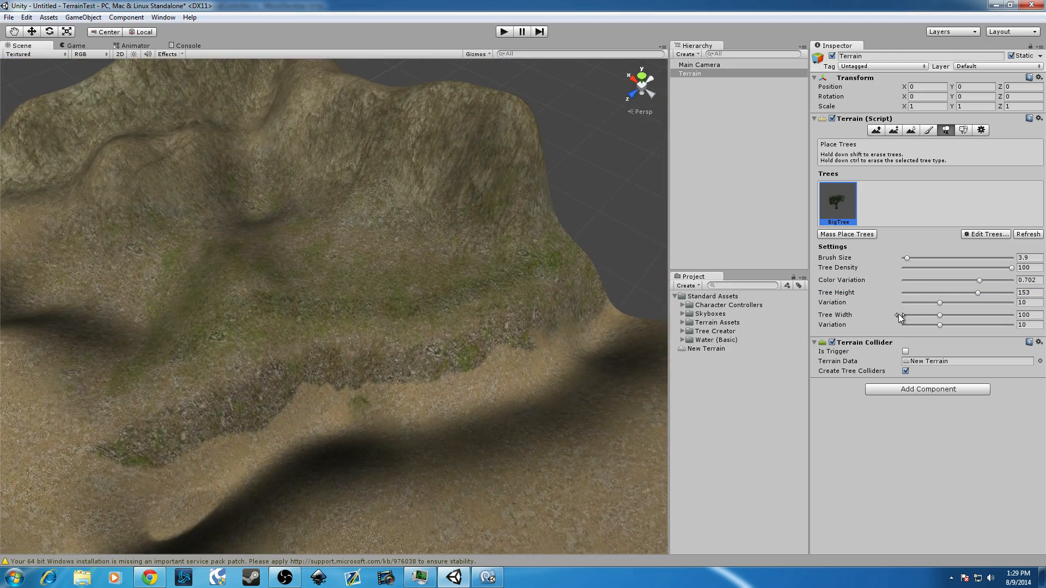
Set the tree height to 136 with a variation of 26, paint test trees across the slope, and undo them.
left_click(925, 293)
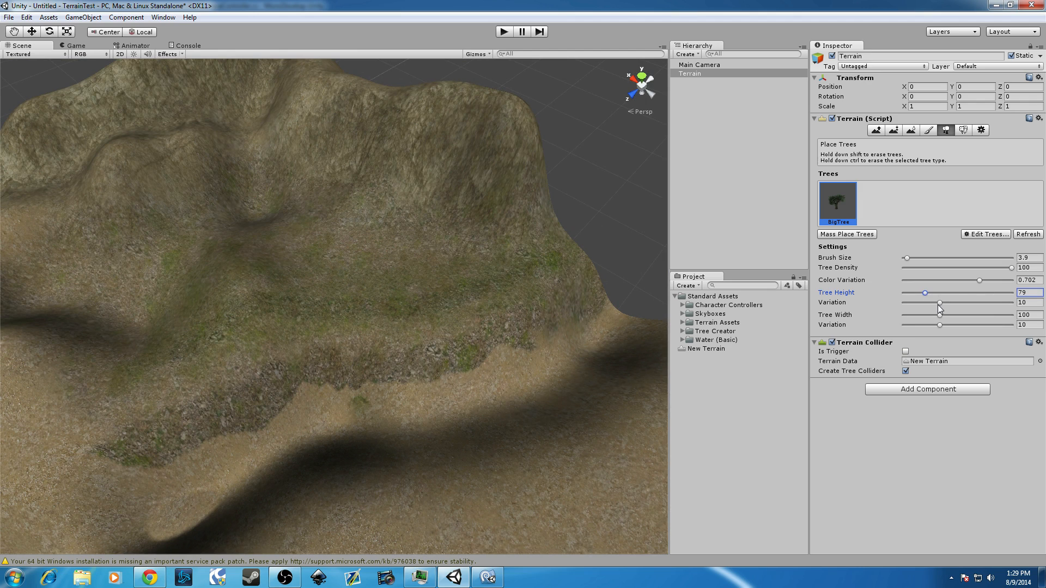
left_click_drag(966, 292, 997, 302)
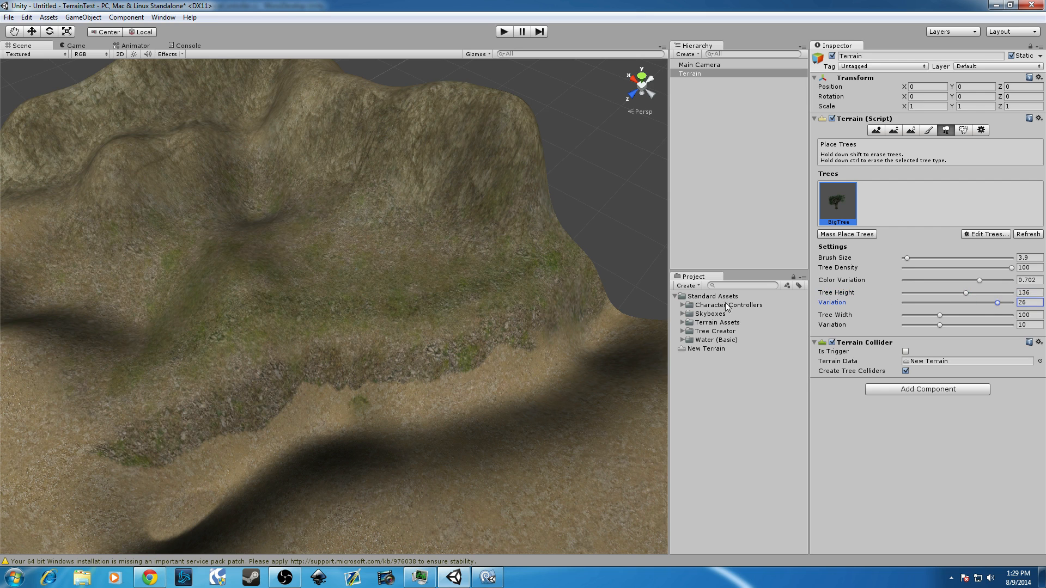
left_click(176, 266)
left_click_drag(176, 267, 450, 286)
key("ctrl+z")
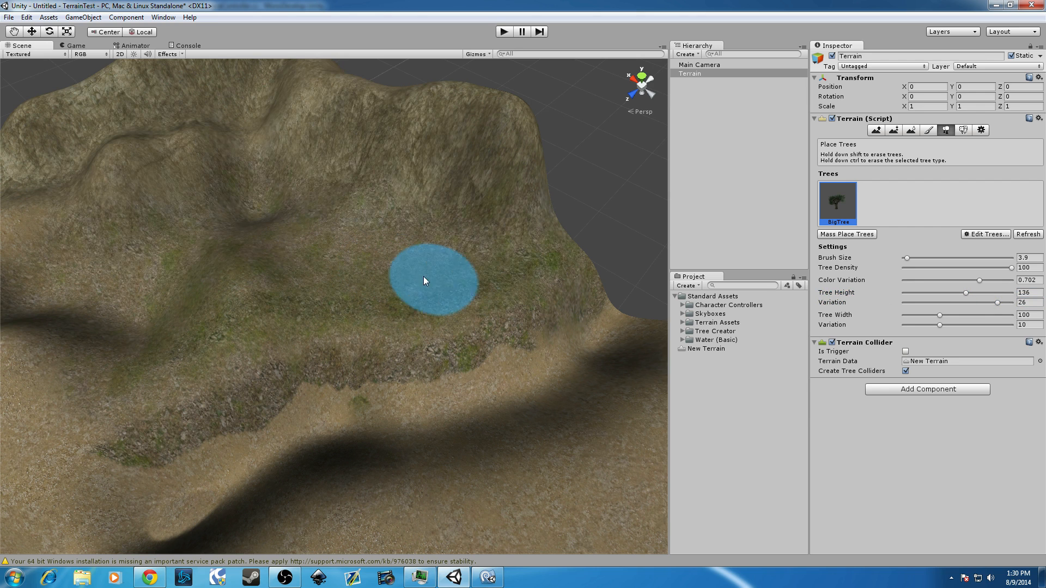
Set the tree density to 10, place a test tree on the slope, and undo it.
scroll(358, 297, "down", 10)
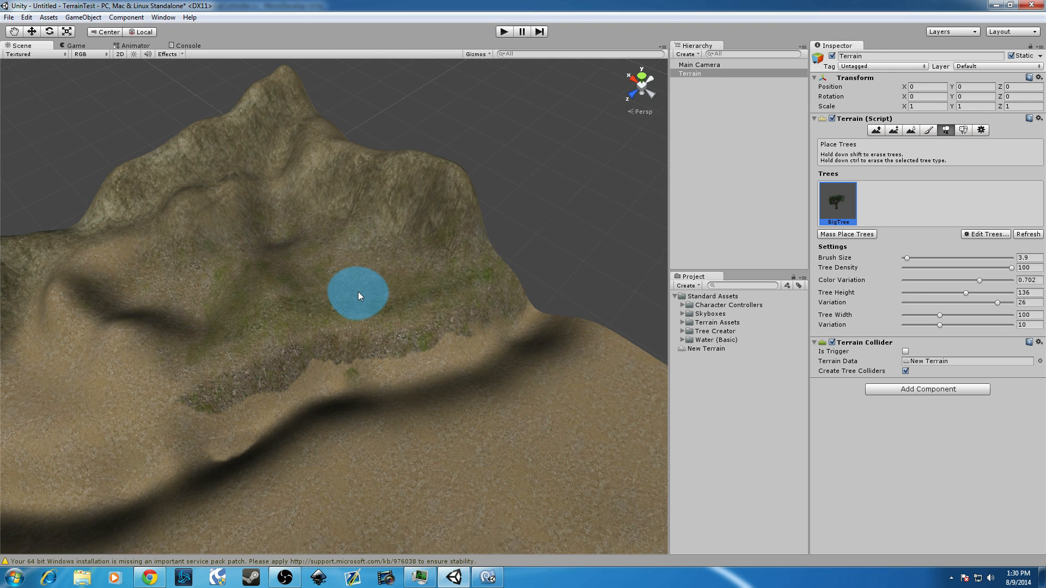
scroll(327, 280, "up", 5)
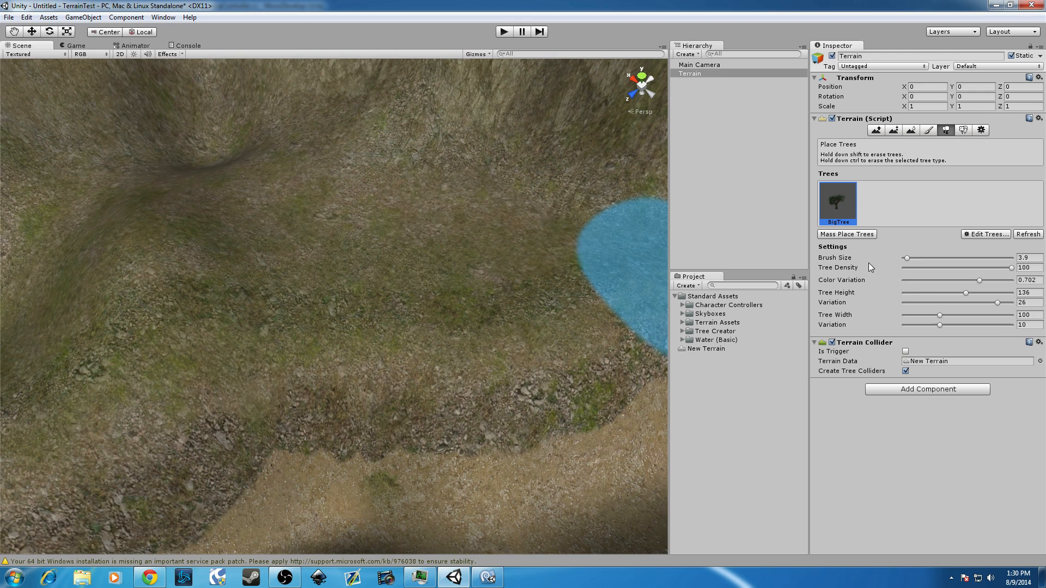
left_click_drag(951, 268, 891, 271)
scroll(397, 285, "down", 6)
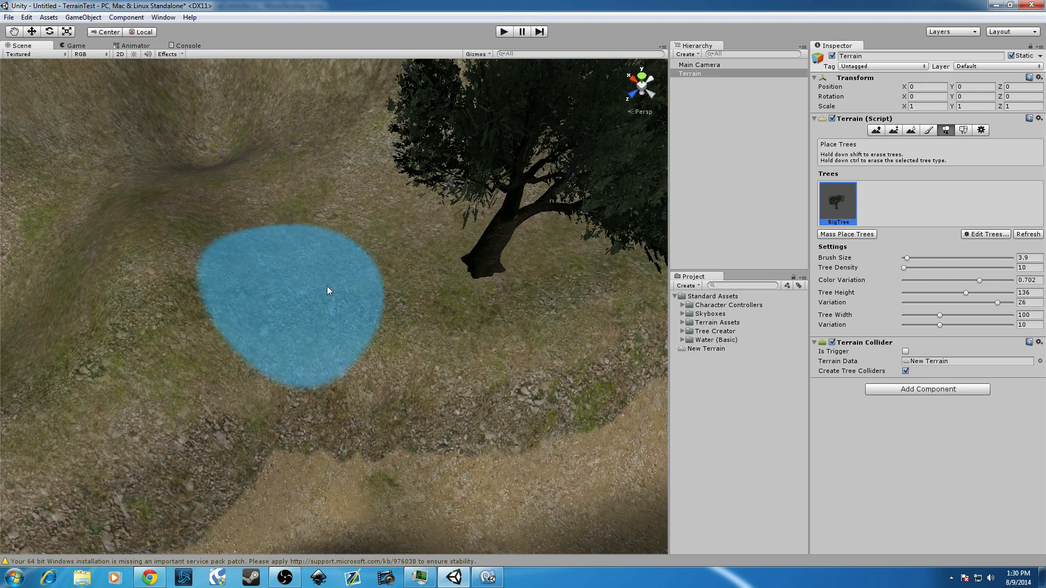
key("ctrl+z")
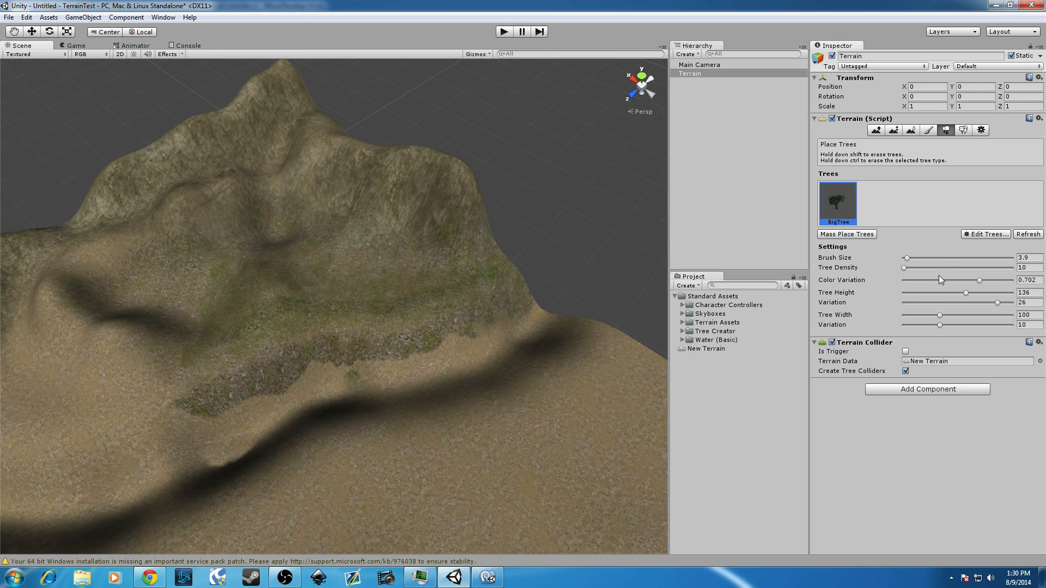
Set the tree height to 89 and place a single tree on the grassy slope below the peak.
left_click_drag(942, 292, 932, 293)
left_click(362, 267)
key("ctrl+z")
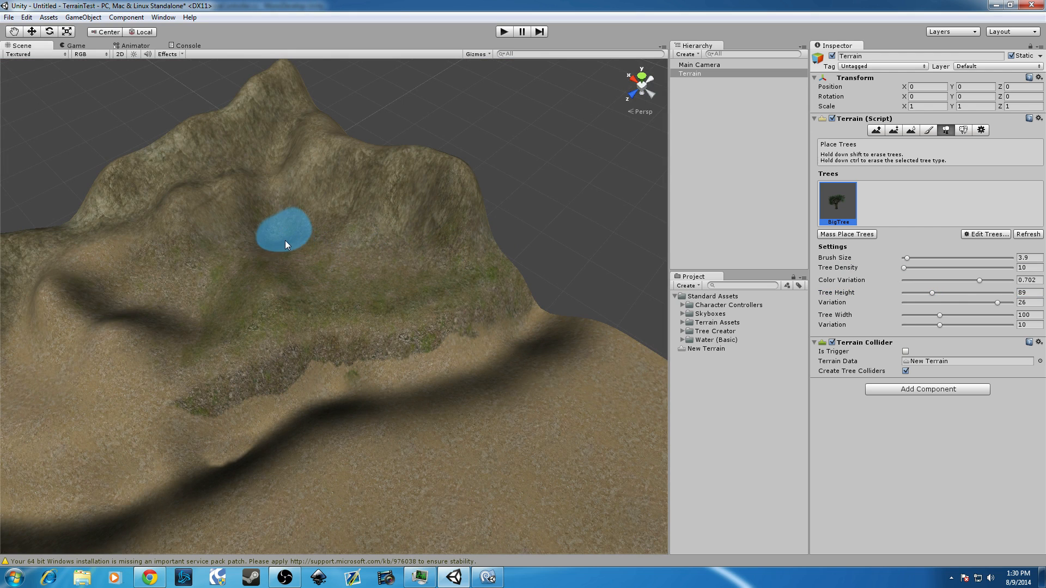
left_click(405, 274)
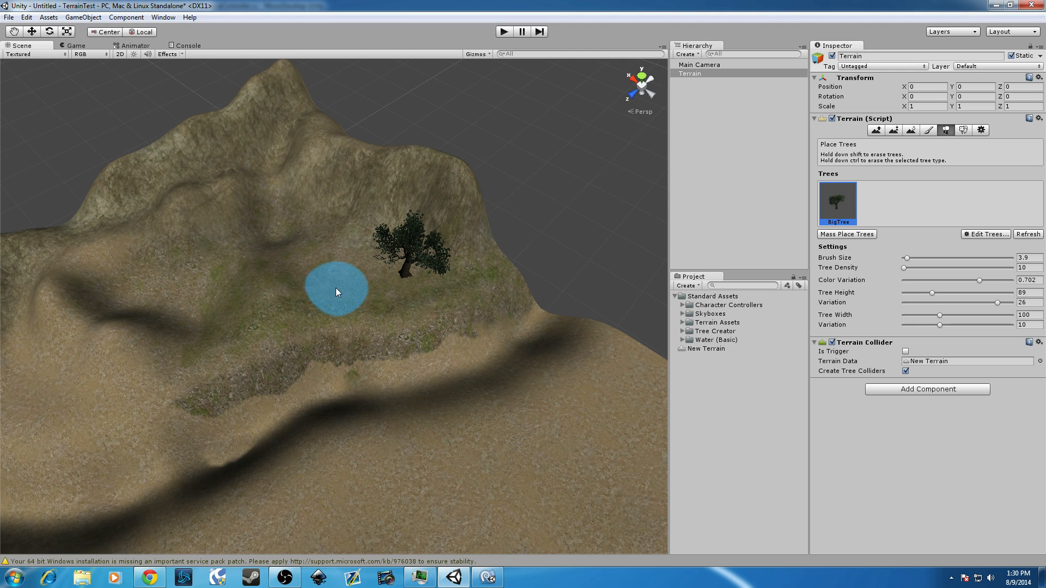
Examine the placed tree from near and far in the scene, and check the camera's Game view.
scroll(84, 263, "down", 3)
scroll(221, 256, "up", 5)
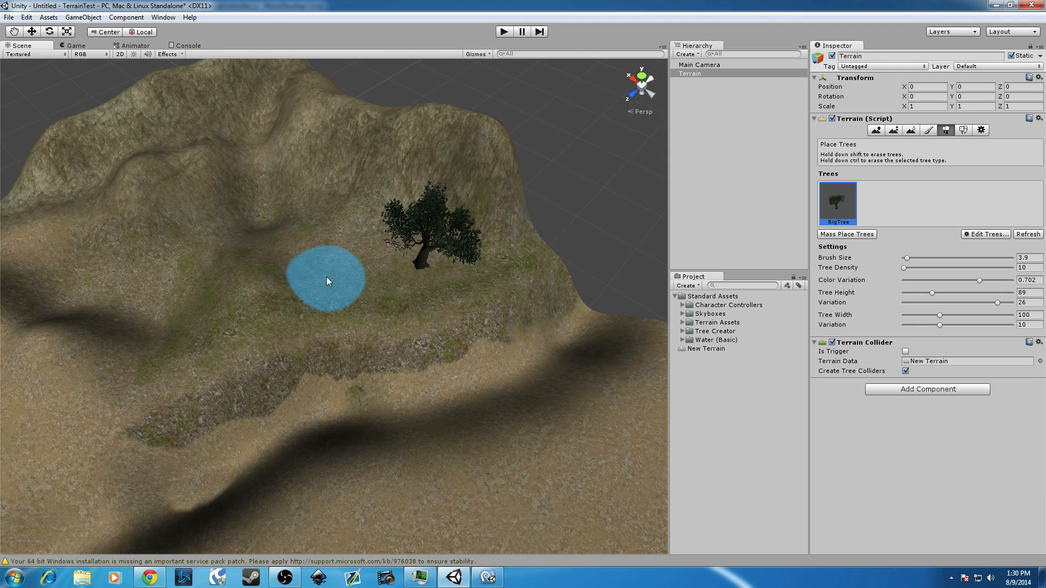
scroll(504, 283, "down", 3)
scroll(436, 282, "up", 3)
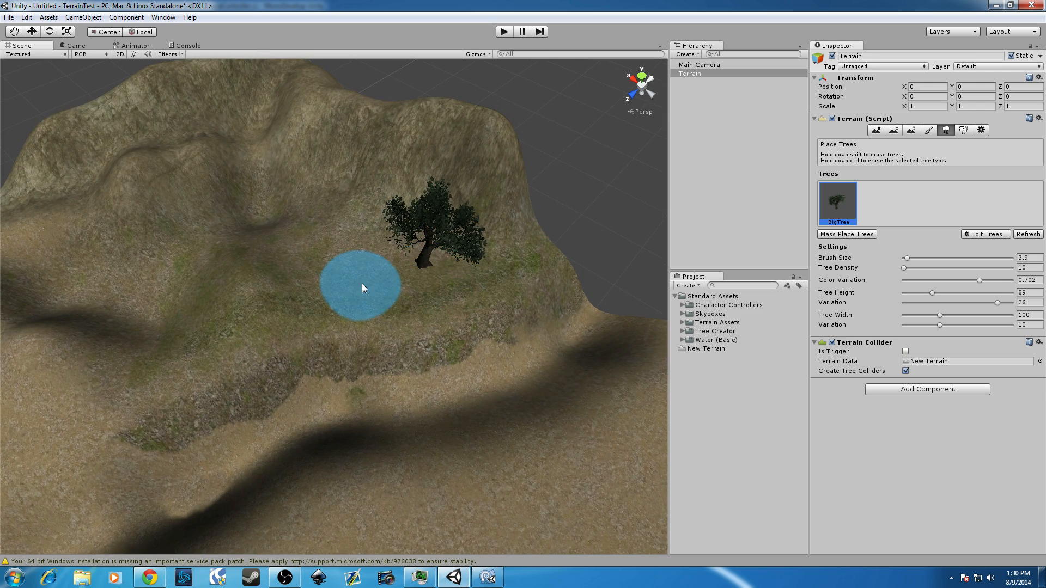
left_click(76, 46)
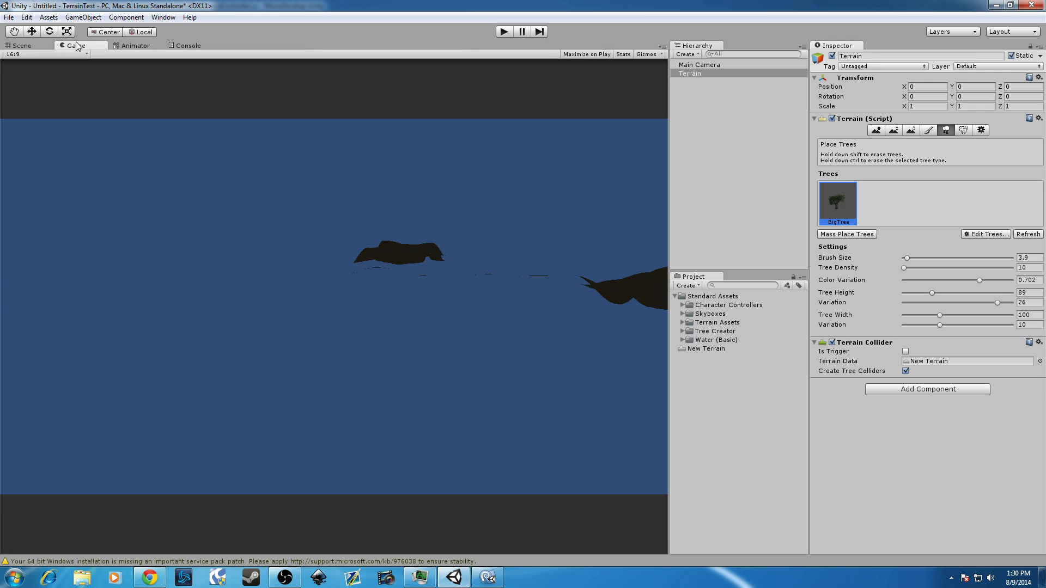
left_click(38, 47)
scroll(334, 282, "down", 3)
scroll(373, 368, "down", 3)
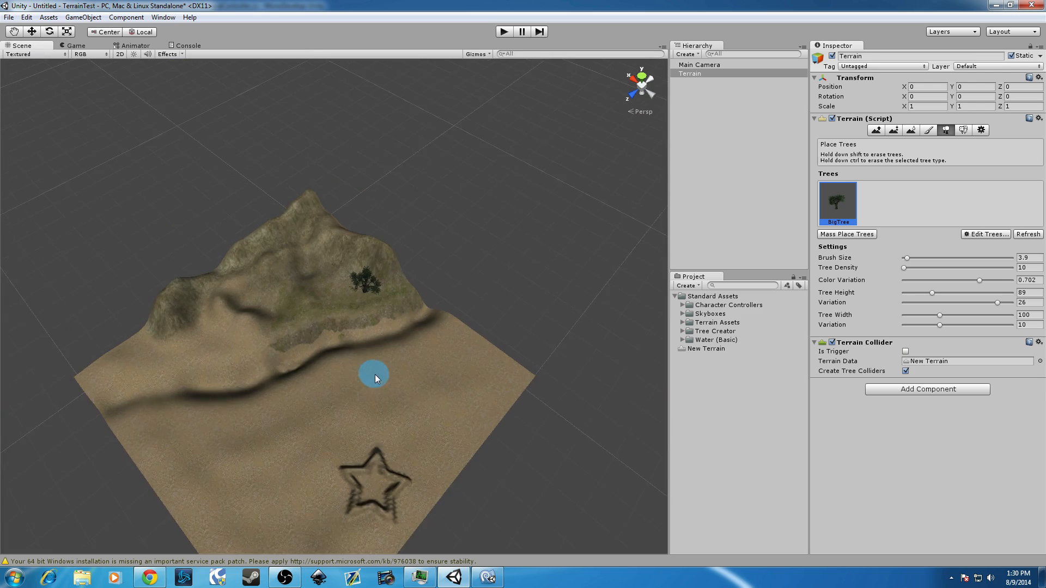
Clear the console messages, and briefly run and stop the scene in play mode.
left_click(173, 46)
left_click(22, 53)
left_click(22, 45)
scroll(332, 310, "up", 5)
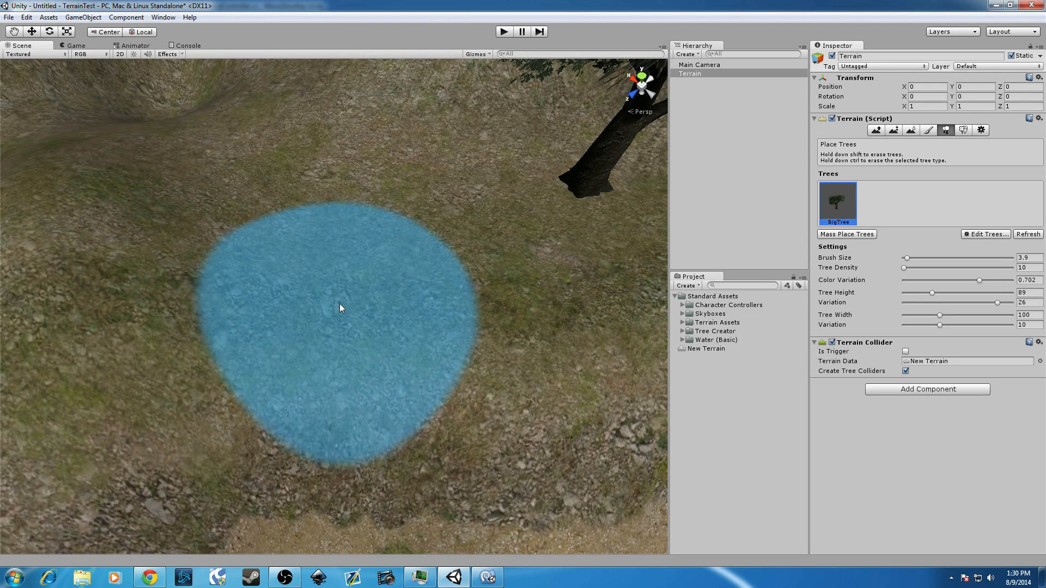
scroll(354, 293, "down", 5)
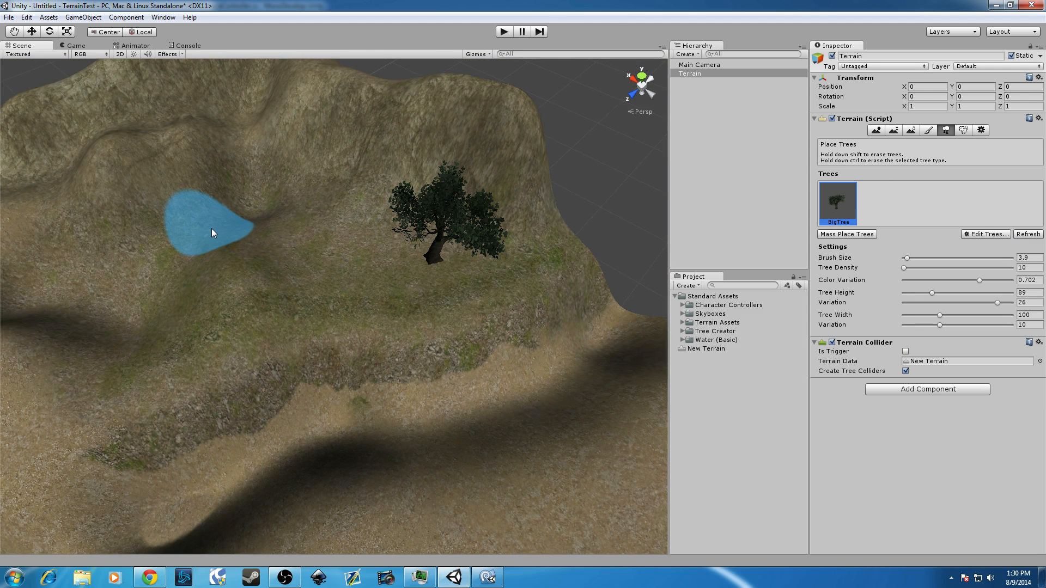
left_click(502, 32)
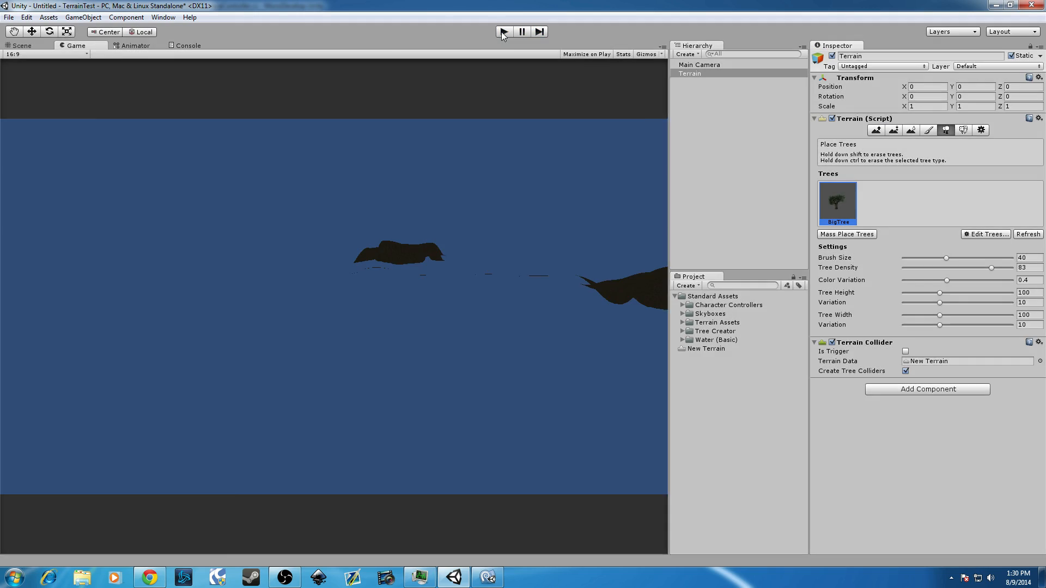
left_click(503, 31)
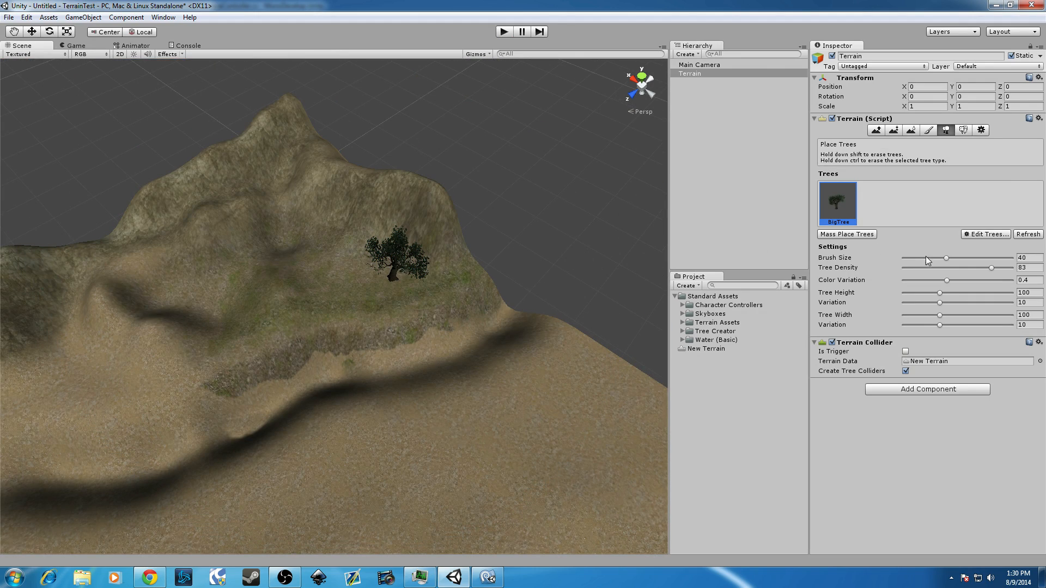
Try a brush size of 1.4 by placing single test trees beside the existing one, undoing each.
left_click_drag(926, 258, 910, 263)
left_click(326, 283)
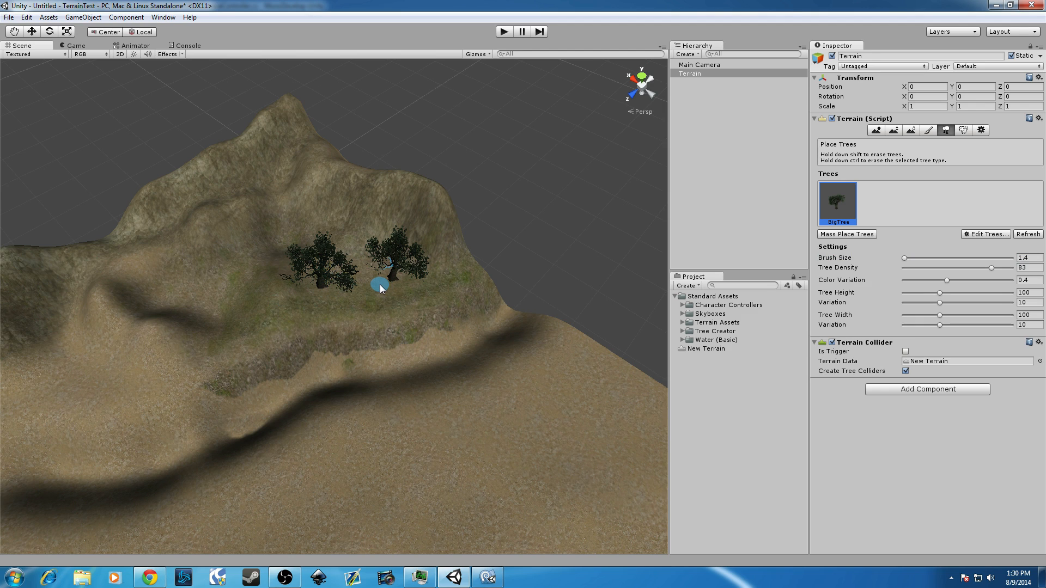
key("ctrl+z")
left_click(314, 261)
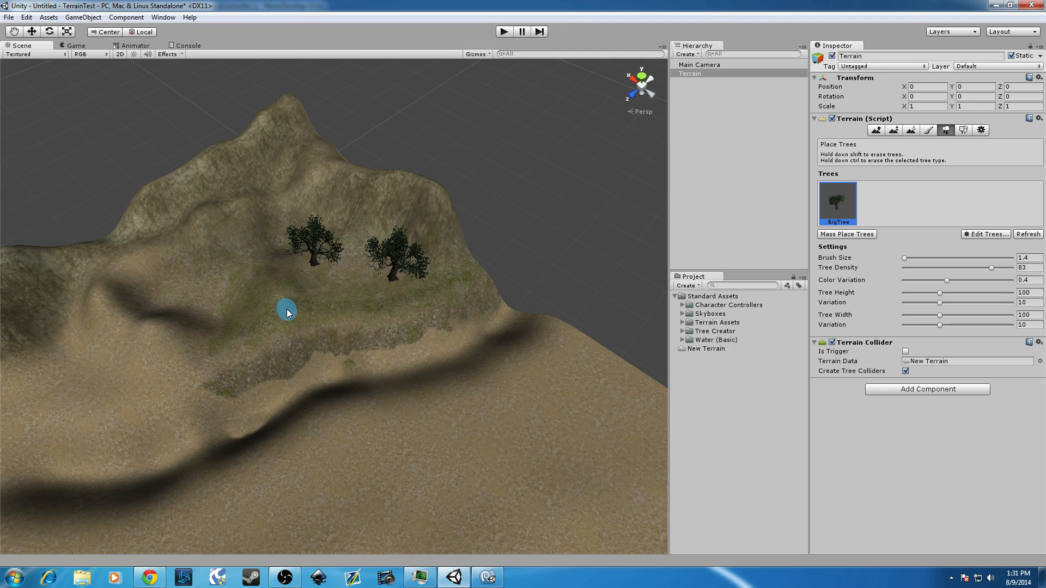
key("ctrl+z")
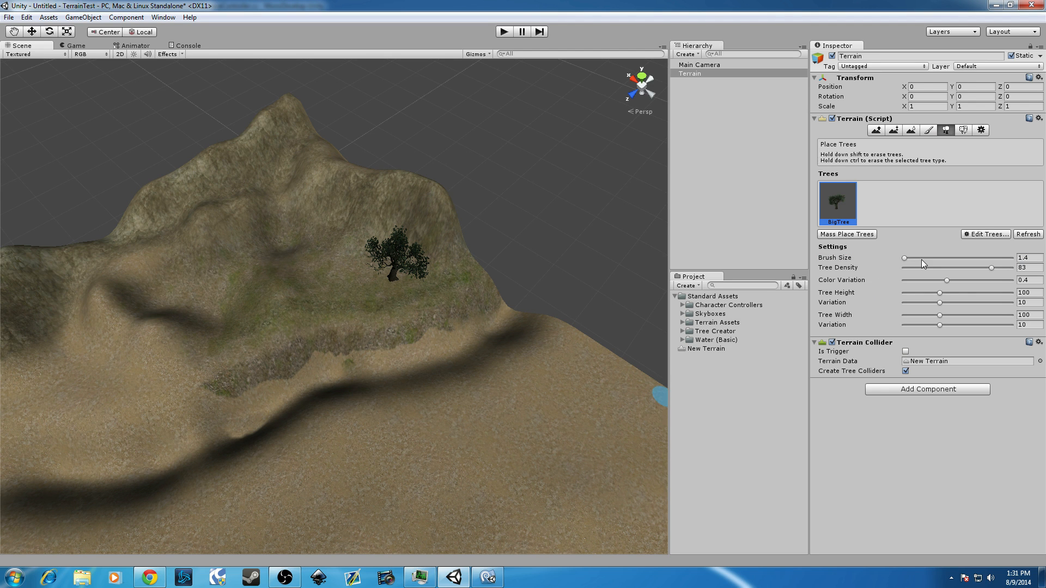
Try a brush size of 16.4 by placing clusters of test trees across the mountain, undoing them.
left_click(921, 259)
left_click(357, 292)
key("ctrl+z")
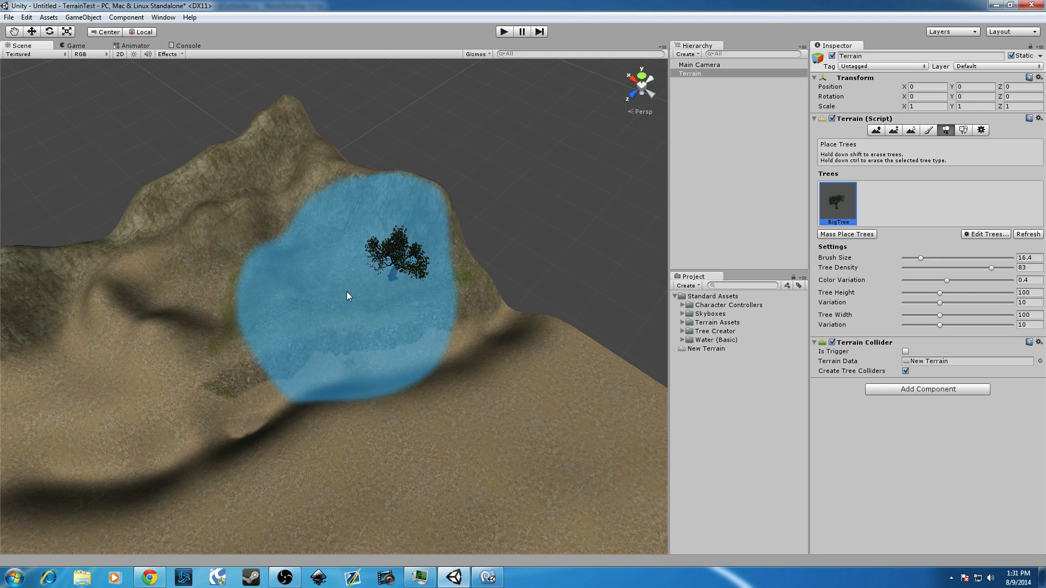
left_click(236, 248)
left_click(377, 284)
key("ctrl+z")
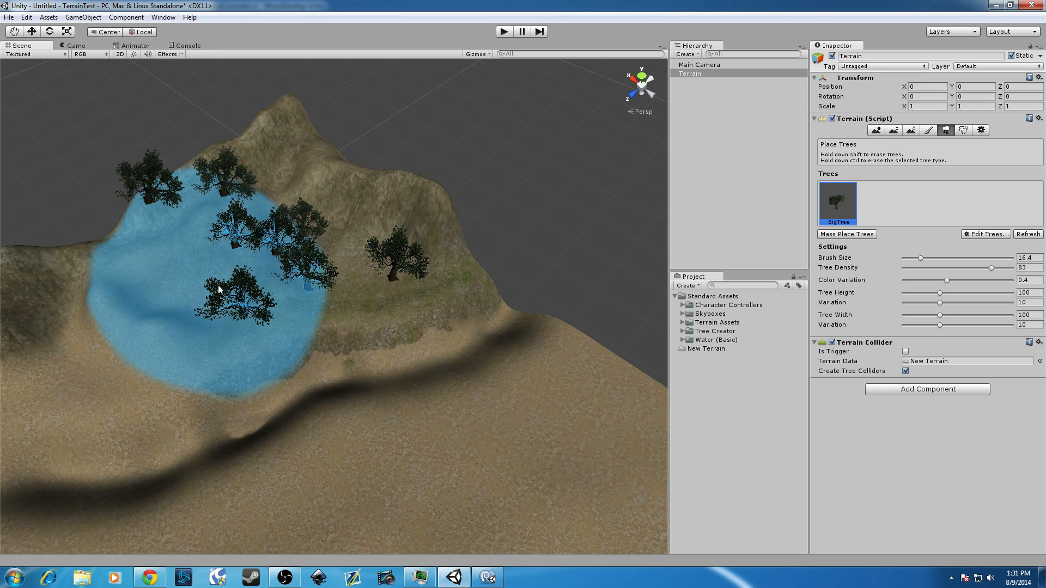
key("ctrl+z")
left_click(294, 273)
left_click(235, 306)
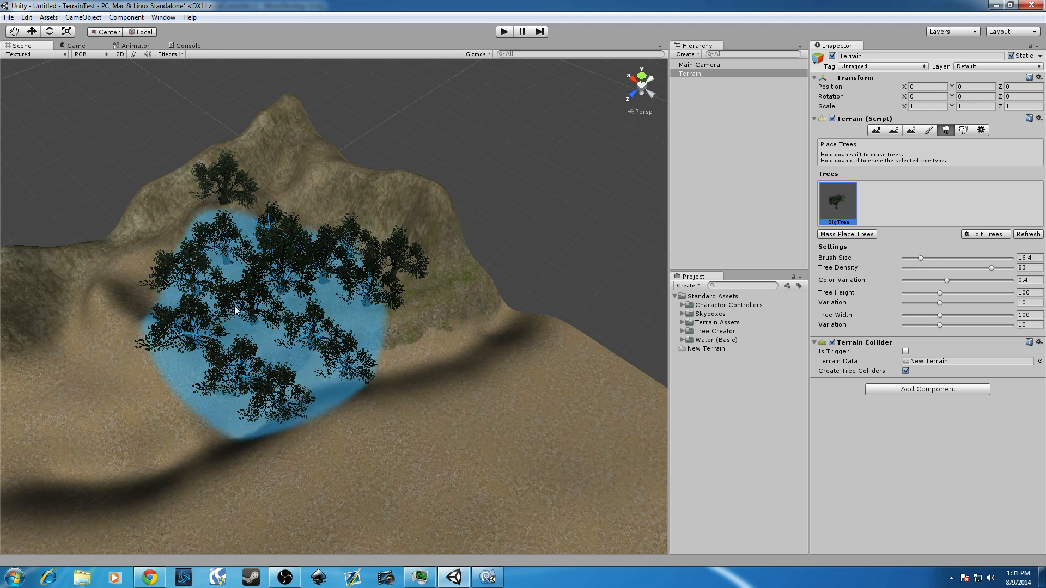
key("ctrl+z")
Paint tree clusters across the upper and left mountain slopes, and erase them with the tree brush.
left_click(304, 218)
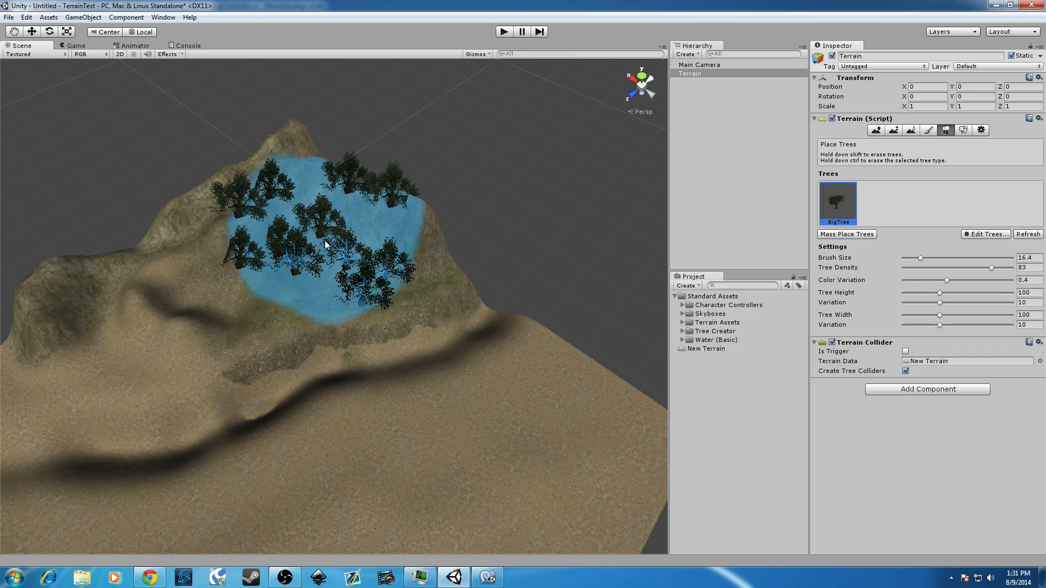
left_click(205, 277)
scroll(442, 292, "up", 4)
middle_click_drag(308, 275, 363, 277)
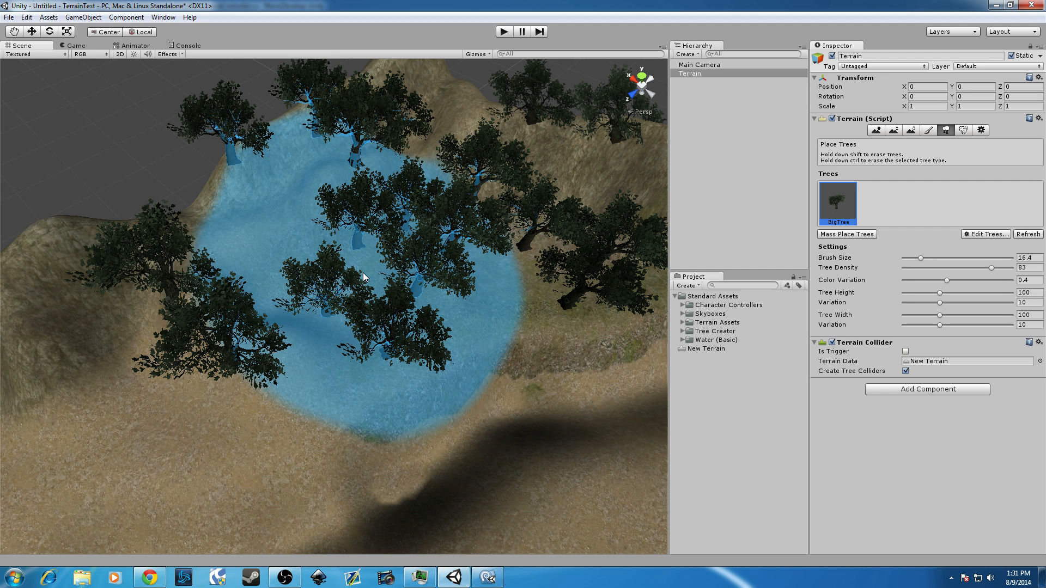
left_click(362, 272, "shift")
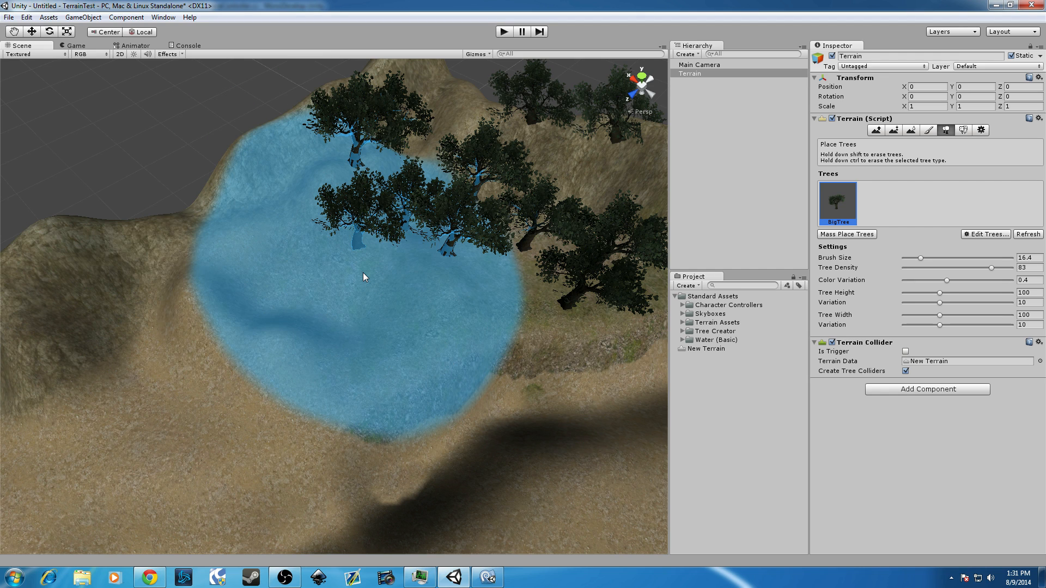
left_click(363, 272, "shift")
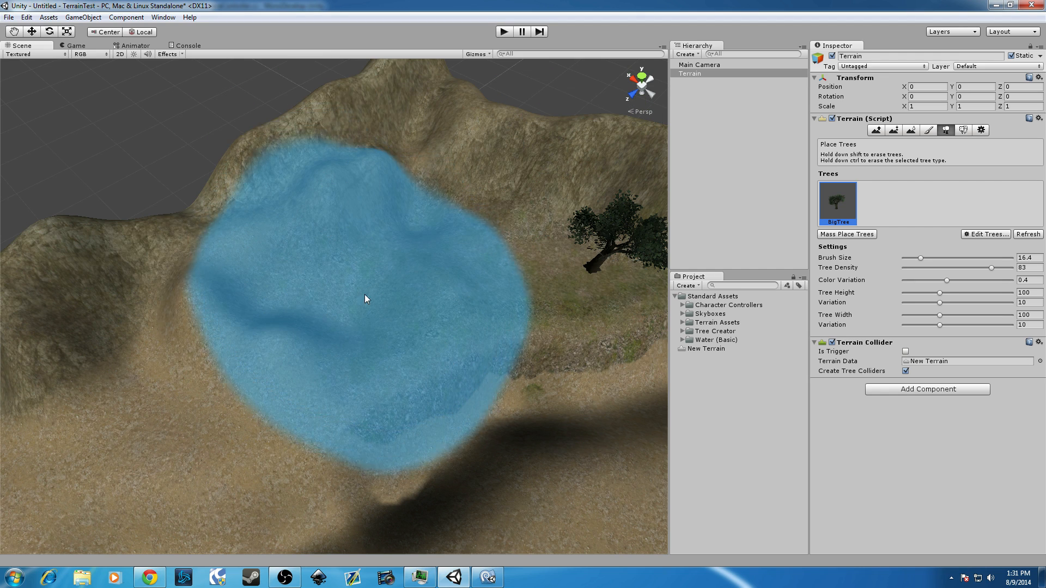
Set the brush size to 3.9 and place four individual trees spread across the mountain's slopes.
left_click(907, 259)
left_click(395, 305)
left_click(313, 231)
left_click(460, 201)
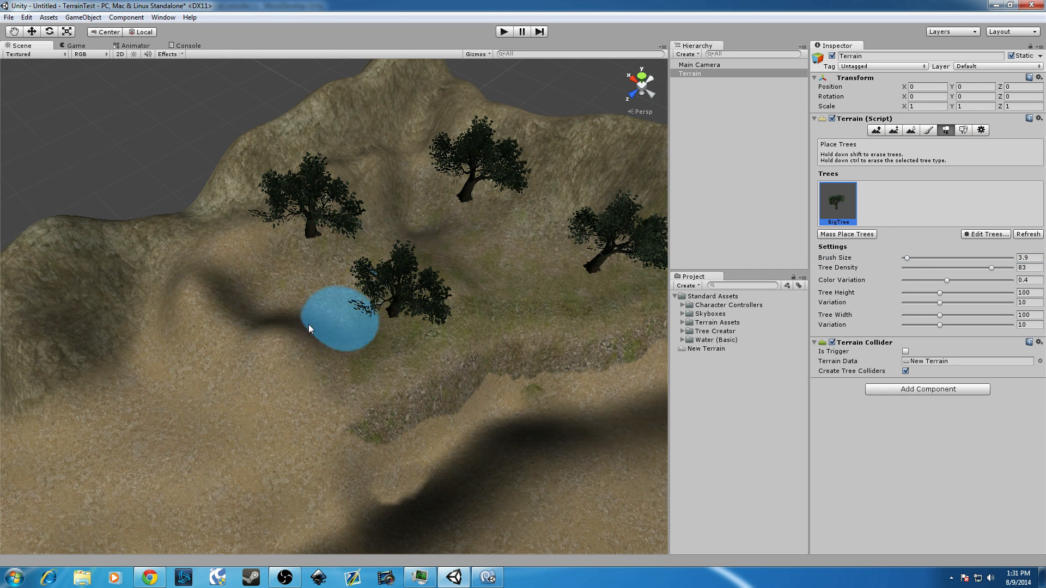
left_click(237, 327)
scroll(338, 280, "down", 3)
middle_click_drag(351, 254, 325, 256)
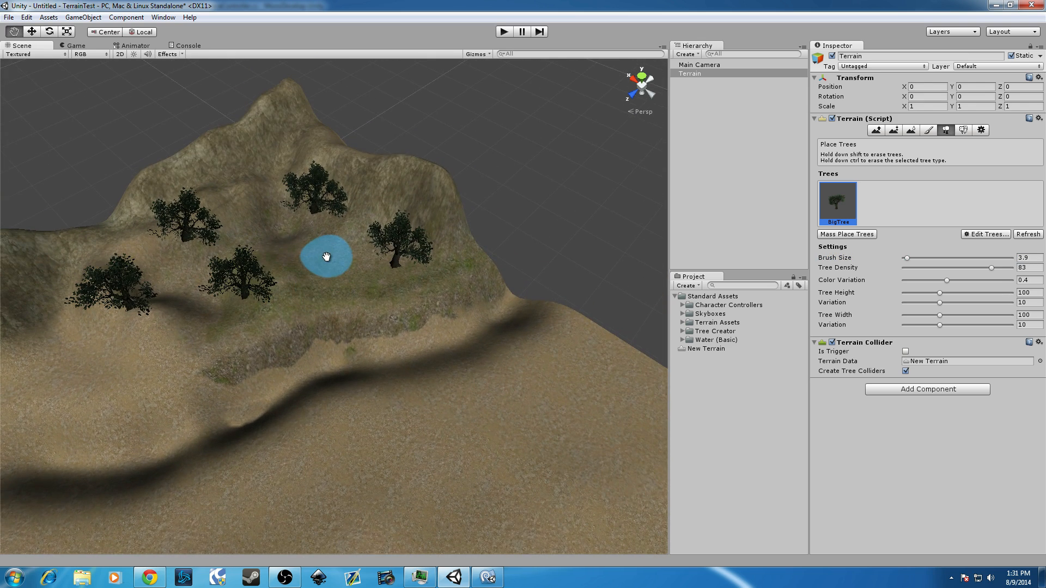
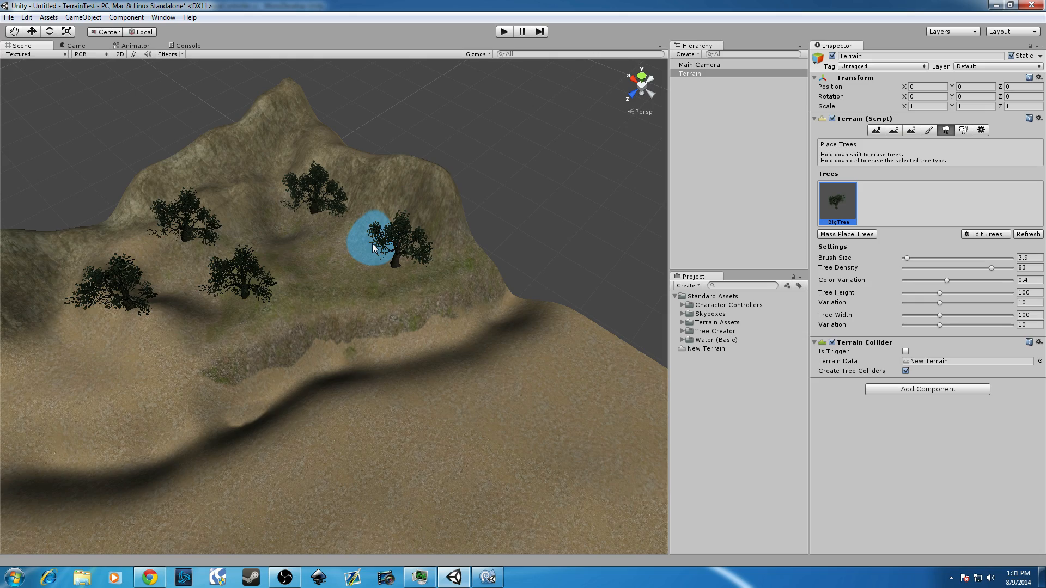
scroll(280, 183, "up", 5)
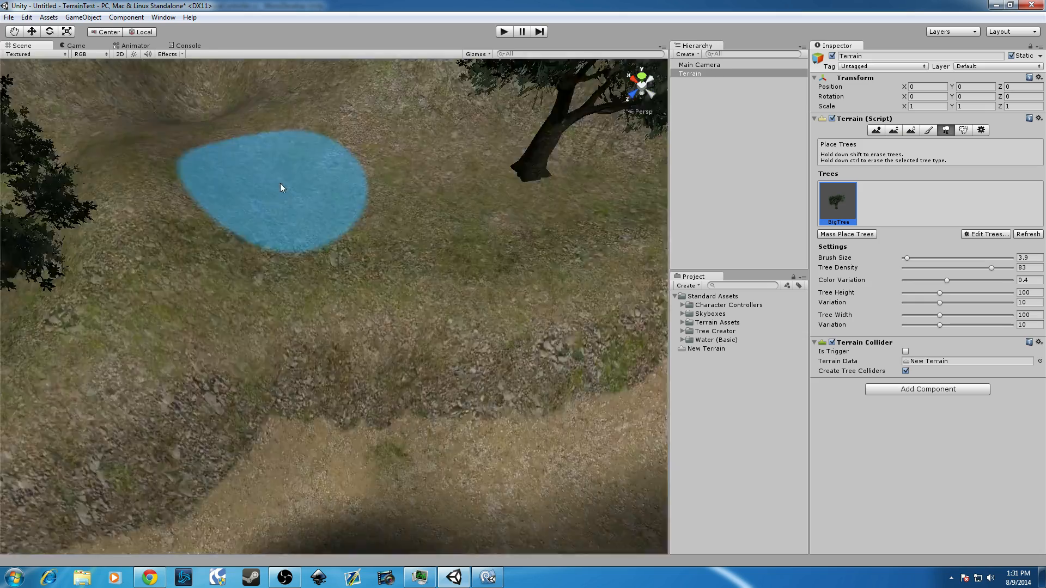
scroll(293, 195, "down", 5)
scroll(367, 182, "up", 5)
scroll(369, 183, "down", 5)
scroll(365, 184, "up", 5)
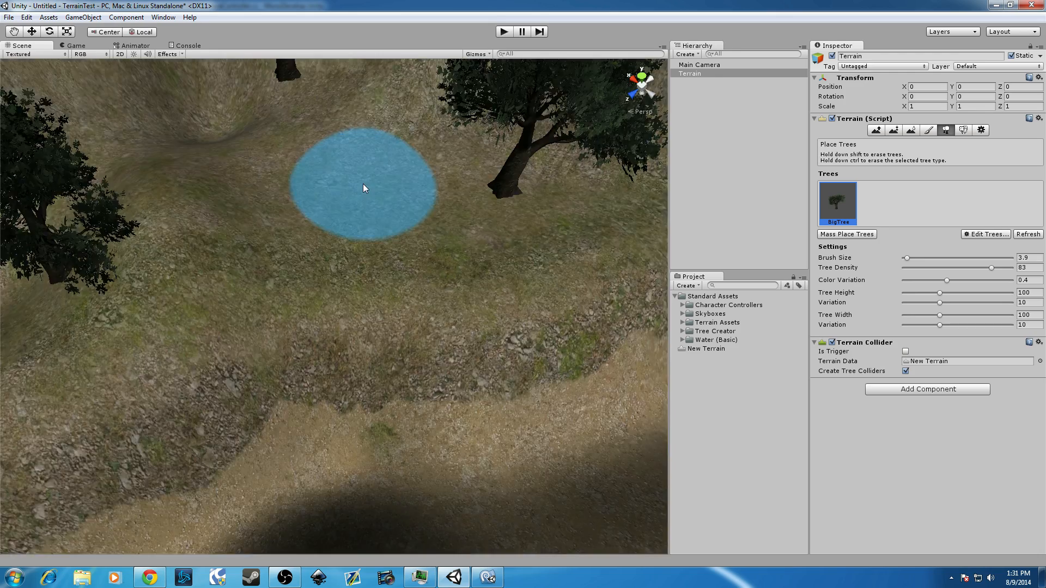
scroll(363, 186, "up", 3)
scroll(365, 186, "down", 5)
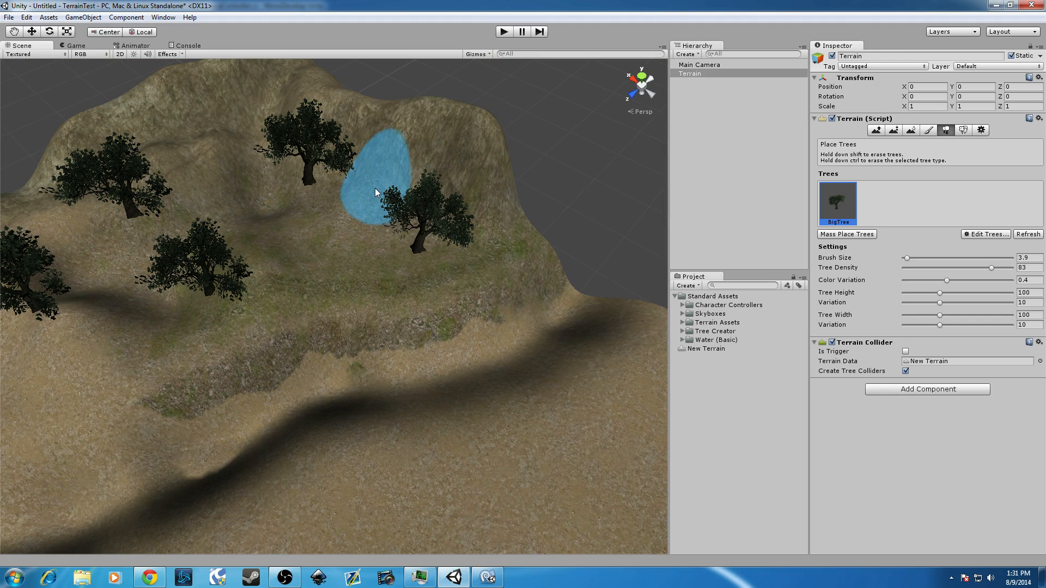
Add the Grass2 texture as a grass detail for the terrain, keeping the default size and color settings.
left_click(963, 131)
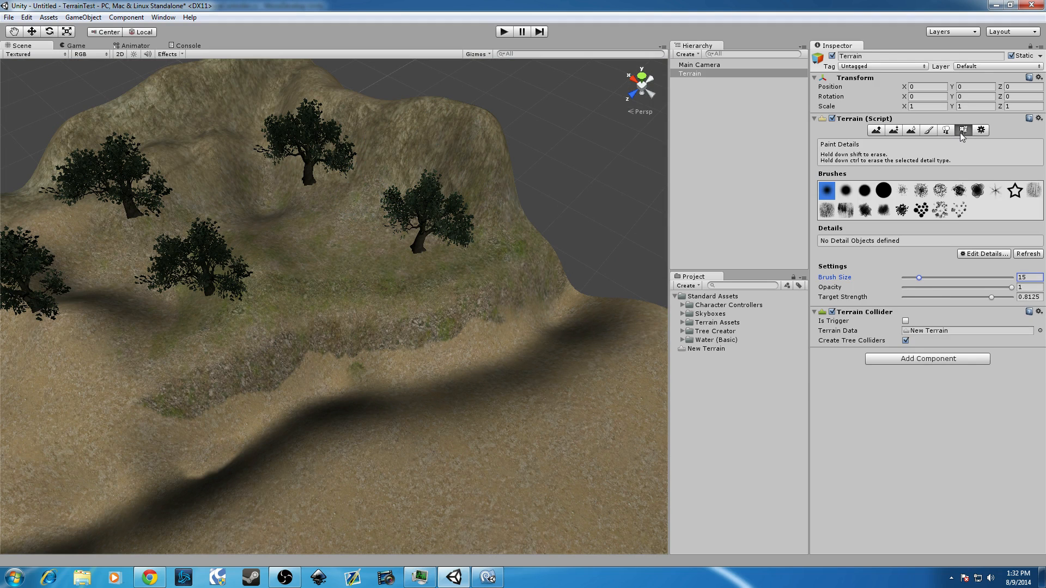
left_click(992, 255)
left_click(988, 257)
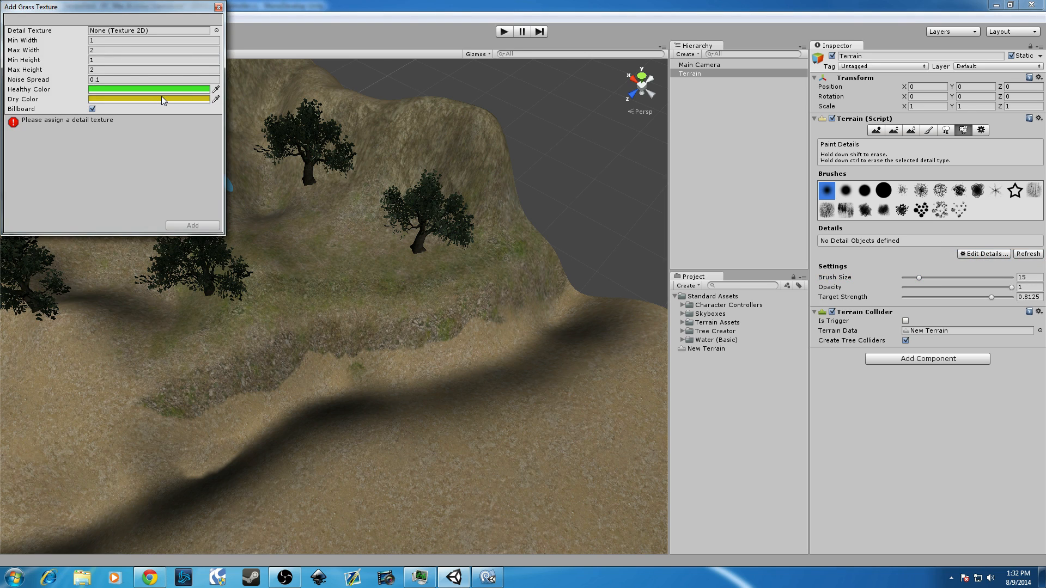
left_click(216, 32)
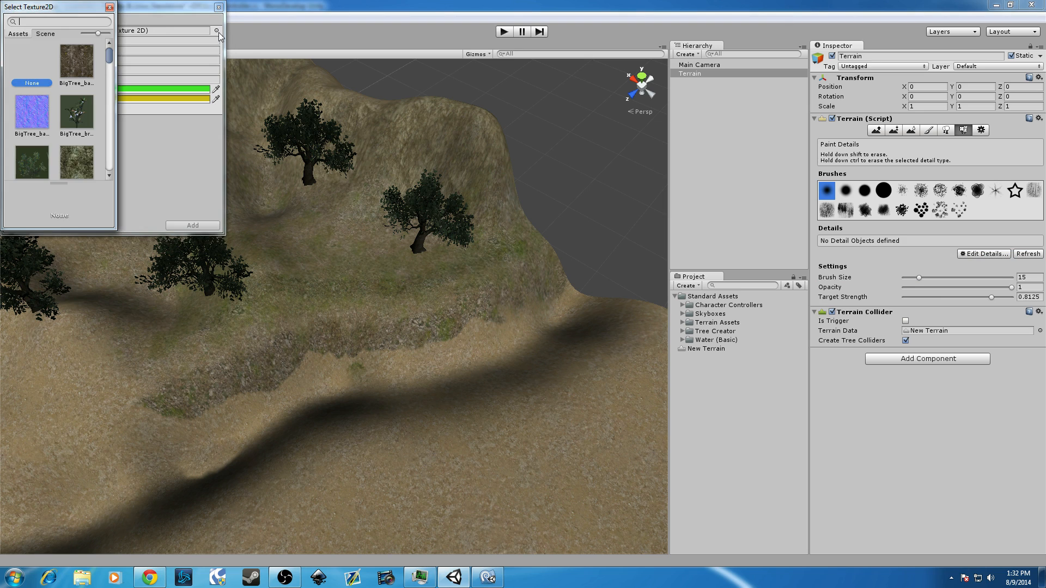
scroll(97, 101, "down", 5)
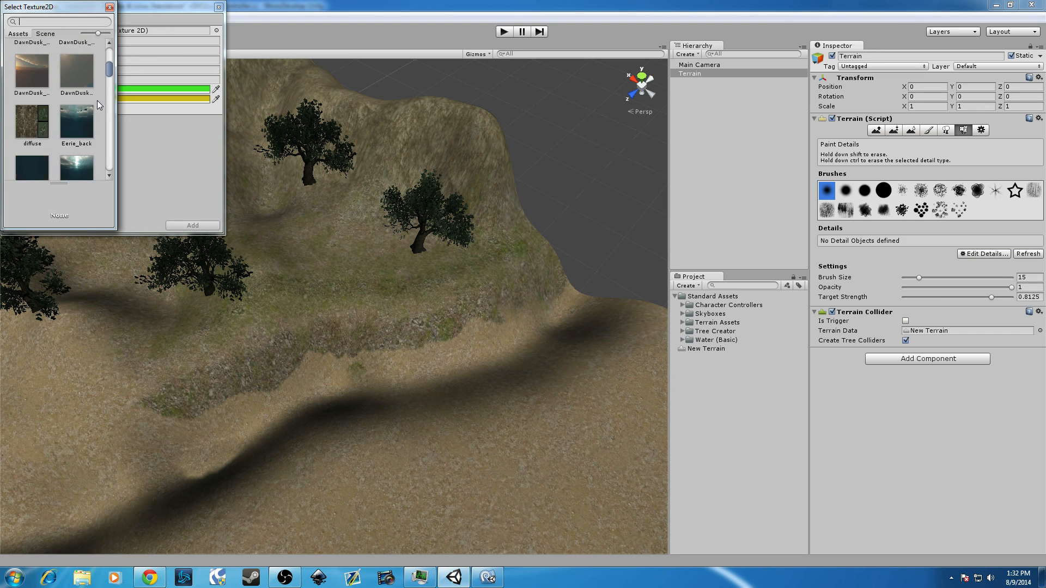
double_click(76, 113)
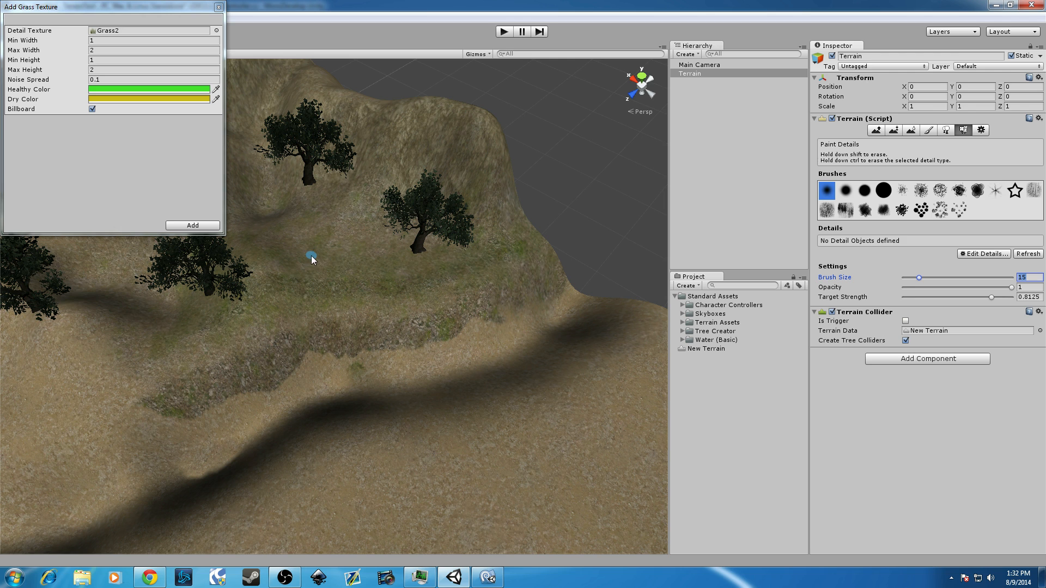
left_click(181, 225)
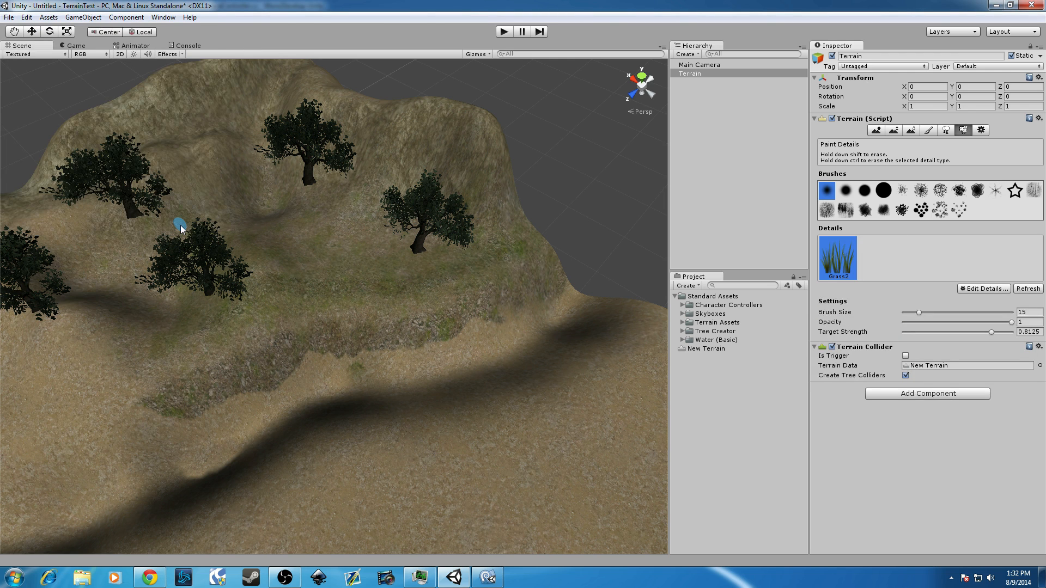
Paint dense test patches of grass on the slope at opacity 1 and target strength 0.8125, and undo them.
scroll(289, 276, "up", 3)
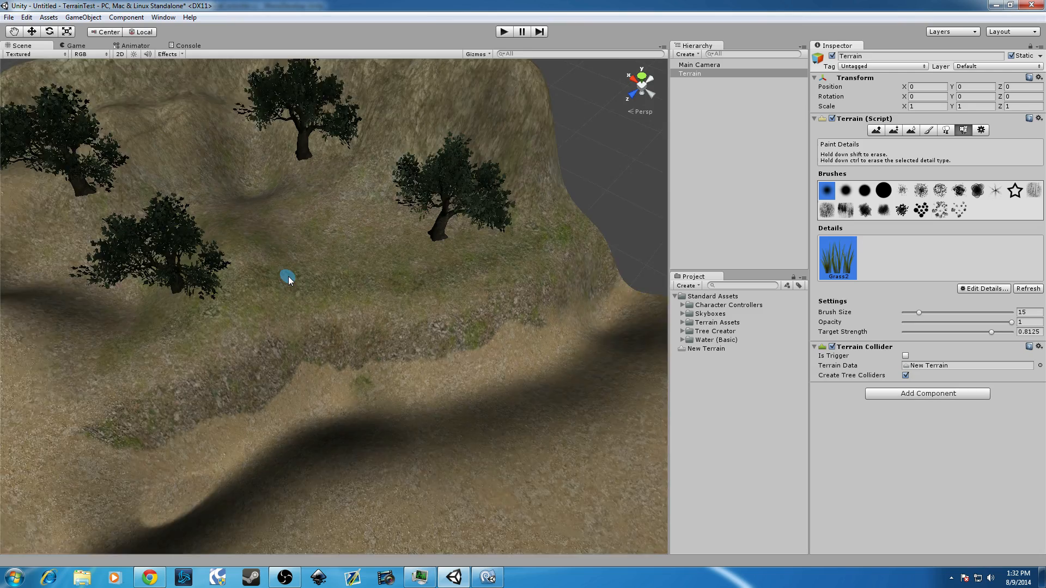
scroll(289, 276, "down", 2)
scroll(289, 276, "up", 5)
scroll(288, 276, "down", 4)
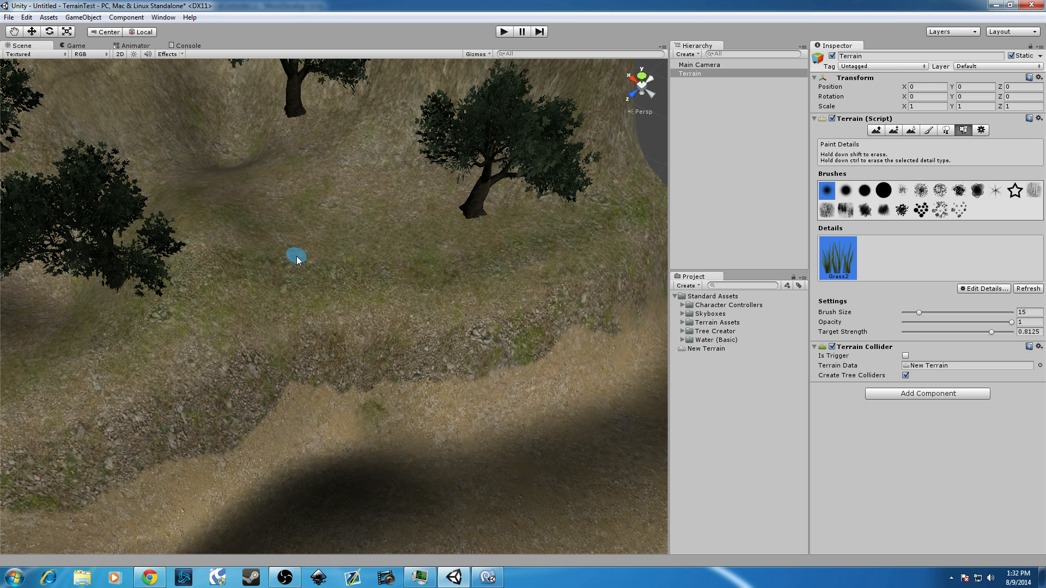
scroll(290, 251, "up", 3)
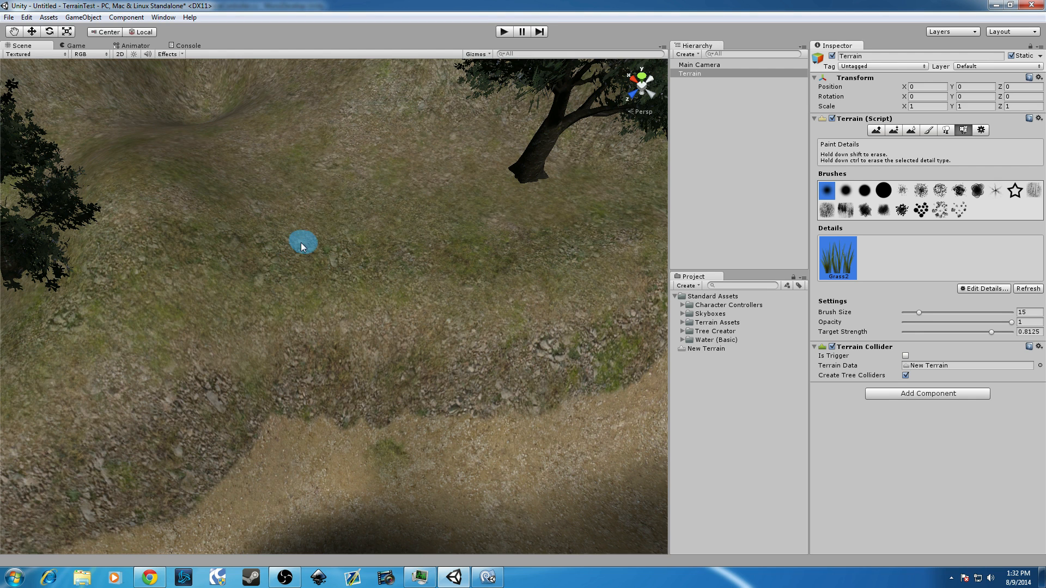
left_click_drag(286, 254, 326, 248)
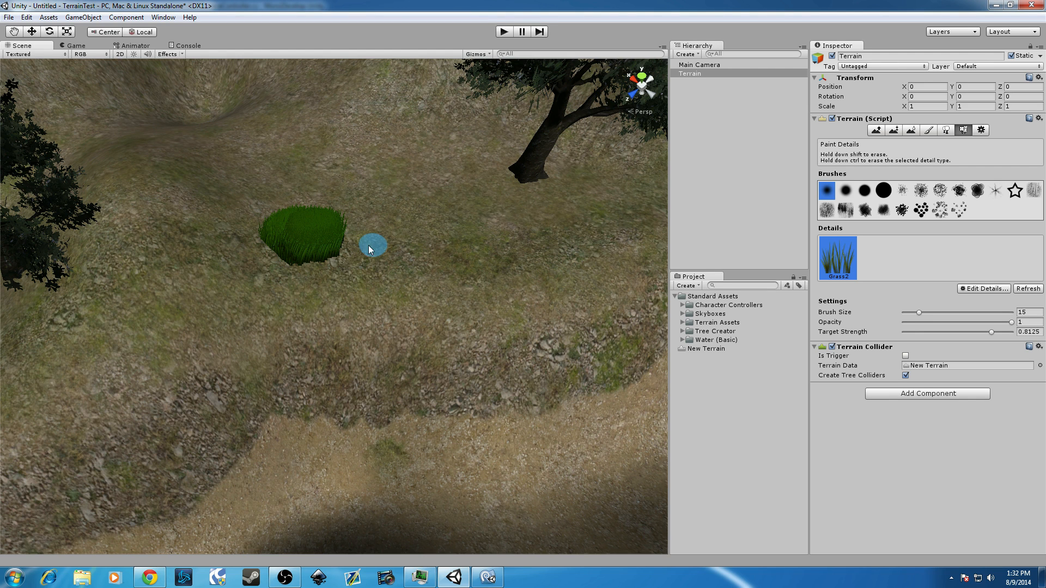
left_click(414, 278)
scroll(471, 275, "up", 2)
scroll(472, 276, "down", 1)
middle_click_drag(472, 276, 468, 274)
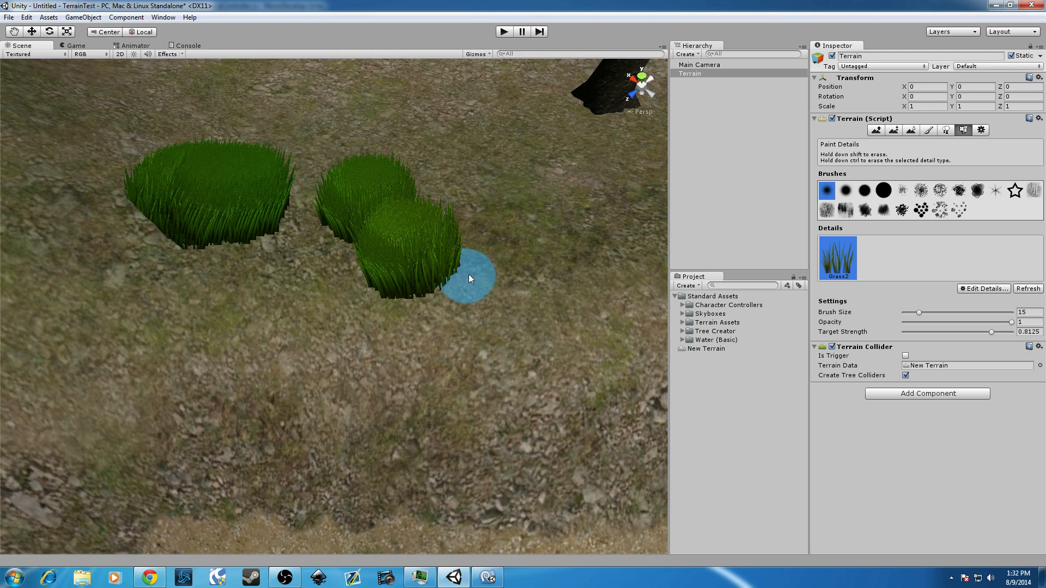
key("ctrl+z")
key("ctrl+z")
key("ctrl+z")
Try a grass target strength of 0.1875 with a single test patch on the slope, undoing the patch.
left_click(936, 332)
left_click_drag(936, 331, 924, 332)
left_click(282, 179)
key("ctrl+z")
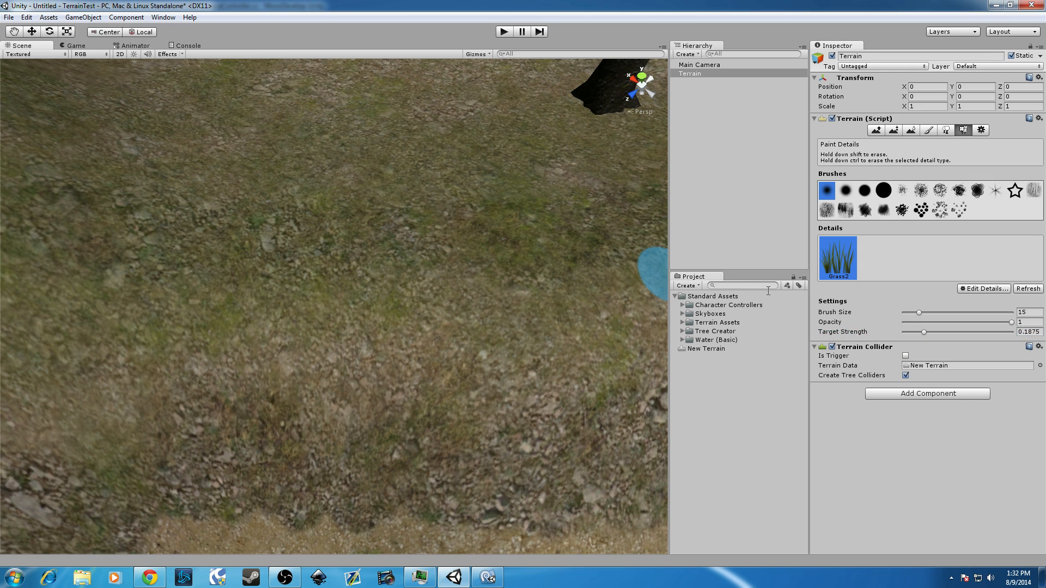
Try a grass opacity of 0.069 by painting small test patches on the slope, undoing them.
left_click(911, 321)
left_click(309, 224)
left_click_drag(277, 246, 345, 280)
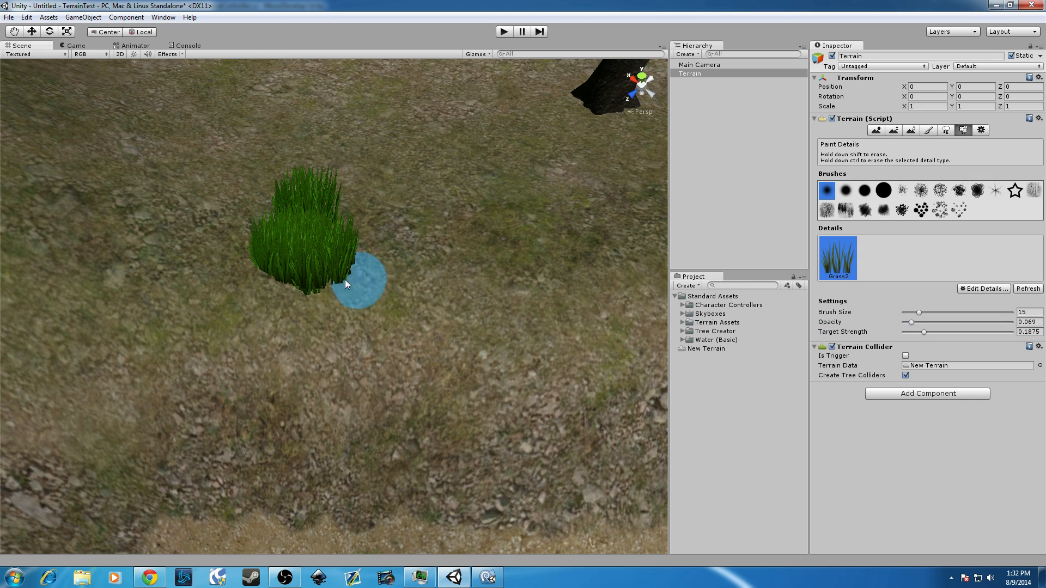
key("ctrl+z")
key("ctrl+z")
Set the opacity to 0.019 and target strength to 0.0625, and paint sparse grass patches on the slope.
left_click_drag(909, 324, 910, 331)
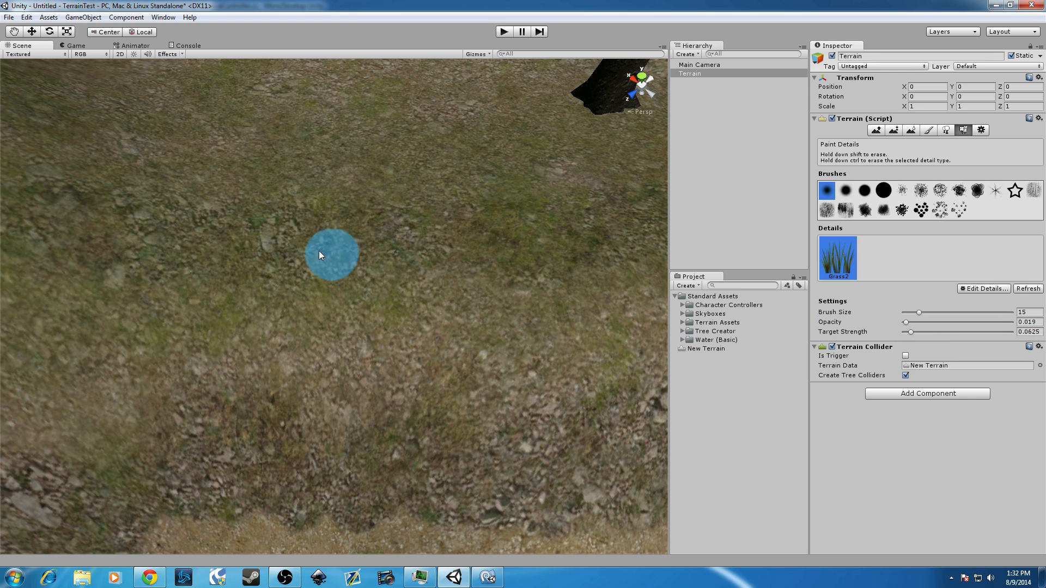
mouse_move(436, 208)
left_mouse_down()
mouse_move(345, 161)
mouse_move(227, 226)
mouse_move(384, 236)
left_mouse_up()
scroll(400, 211, "down", 8)
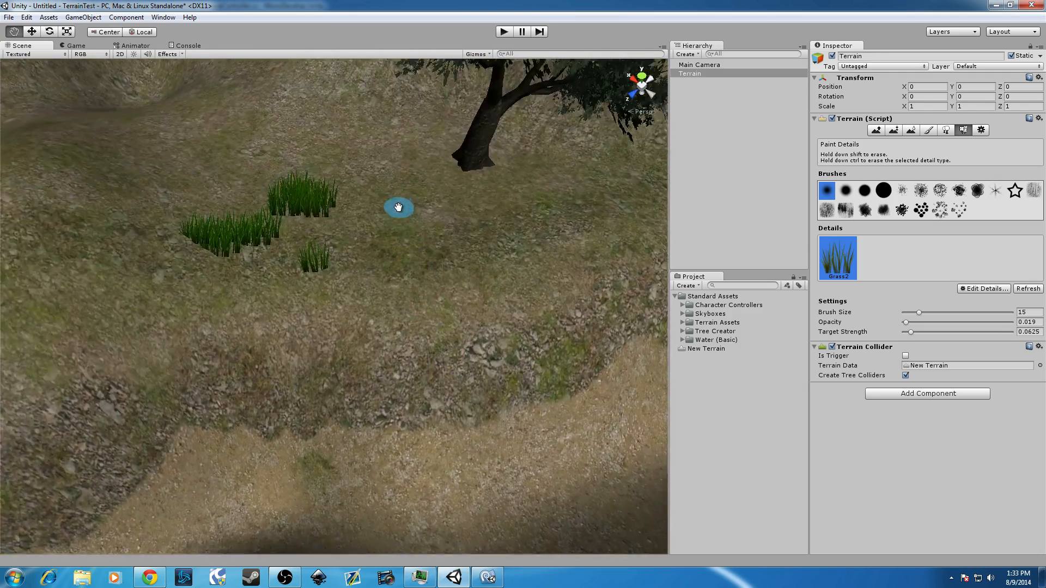
scroll(400, 212, "up", 4)
middle_click_drag(400, 213, 401, 212)
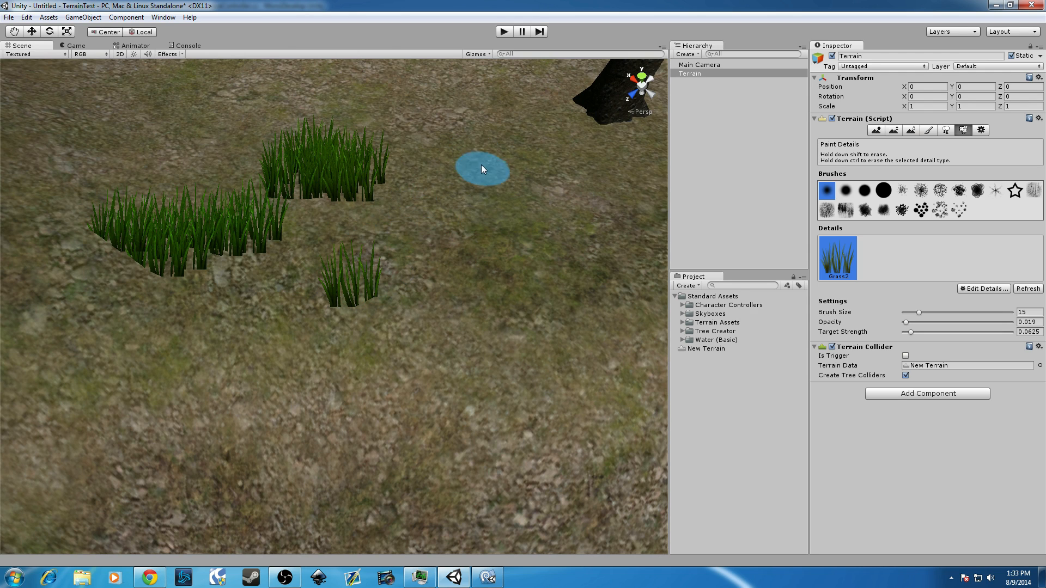
Erase the larger sparse grass patches from the slope beside the tree.
mouse_move(488, 227)
left_mouse_down()
mouse_move(540, 249)
mouse_move(427, 270)
mouse_move(221, 242)
left_mouse_up()
scroll(259, 214, "down", 8)
scroll(260, 213, "up", 4)
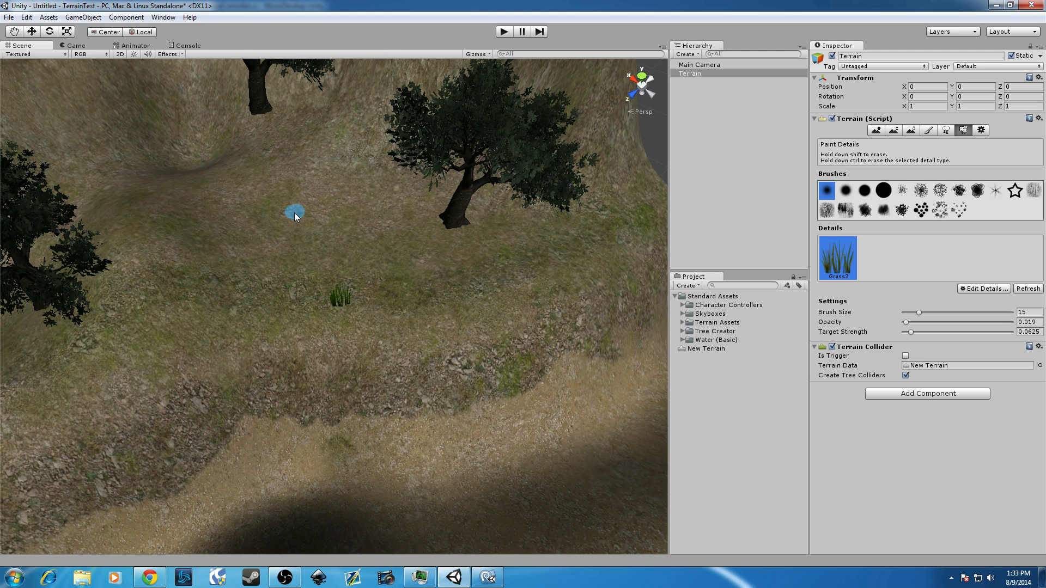
Set the opacity to 0.838 and target strength to 0.8125, and cover the slope between the trees with dense grass.
left_click_drag(944, 332, 994, 332)
left_click(995, 322)
mouse_move(177, 262)
left_mouse_down()
mouse_move(292, 268)
mouse_move(217, 243)
mouse_move(332, 221)
mouse_move(561, 297)
mouse_move(198, 299)
mouse_move(467, 312)
mouse_move(377, 338)
mouse_move(334, 378)
mouse_move(273, 306)
left_mouse_up()
key("ctrl+z")
mouse_move(234, 204)
left_mouse_down()
mouse_move(439, 275)
mouse_move(177, 267)
mouse_move(381, 262)
mouse_move(140, 234)
mouse_move(408, 250)
mouse_move(168, 227)
mouse_move(312, 269)
mouse_move(240, 362)
mouse_move(420, 320)
mouse_move(400, 210)
left_mouse_up()
scroll(400, 210, "down", 8)
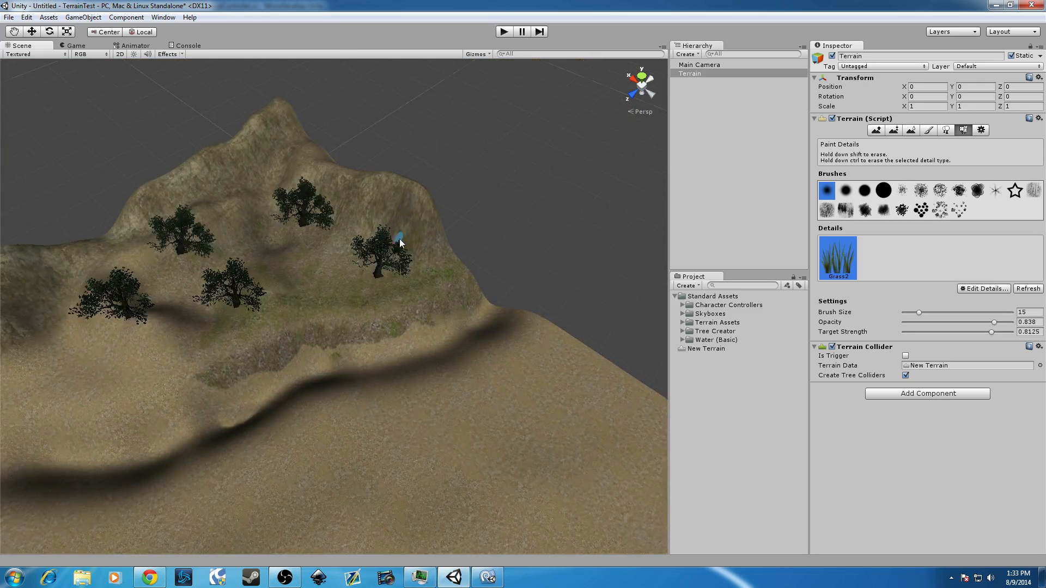
scroll(383, 241, "up", 7)
middle_click_drag(385, 241, 391, 242)
scroll(392, 261, "up", 5)
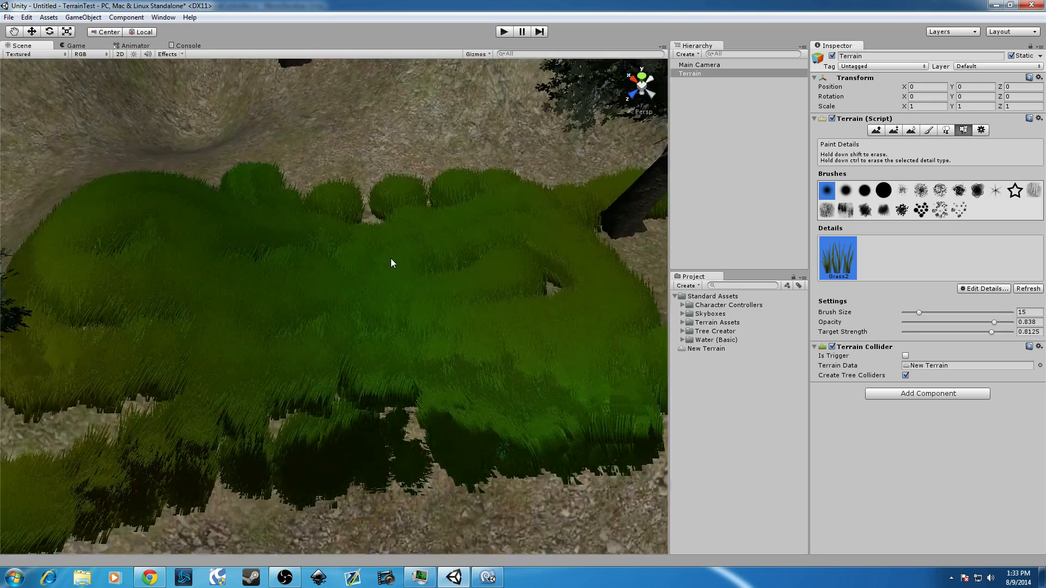
scroll(392, 261, "down", 4)
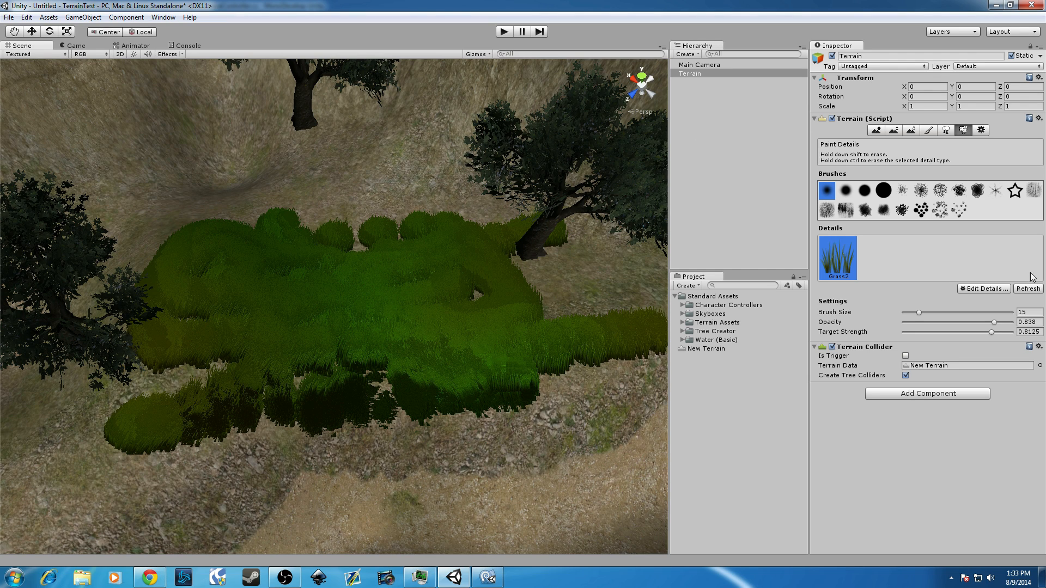
Edit the Grass2 detail and change its healthy color to a very pale green.
left_click(975, 289)
left_click(959, 314)
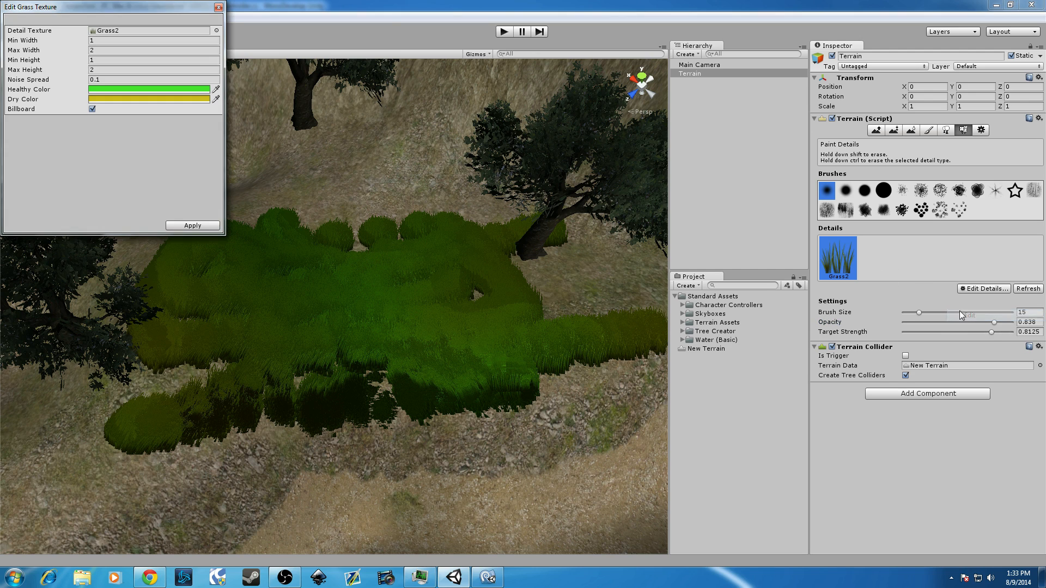
left_click(126, 88)
mouse_move(70, 90)
left_mouse_down()
mouse_move(31, 92)
mouse_move(73, 91)
mouse_move(84, 39)
mouse_move(57, 64)
mouse_move(24, 66)
mouse_move(38, 80)
left_mouse_up()
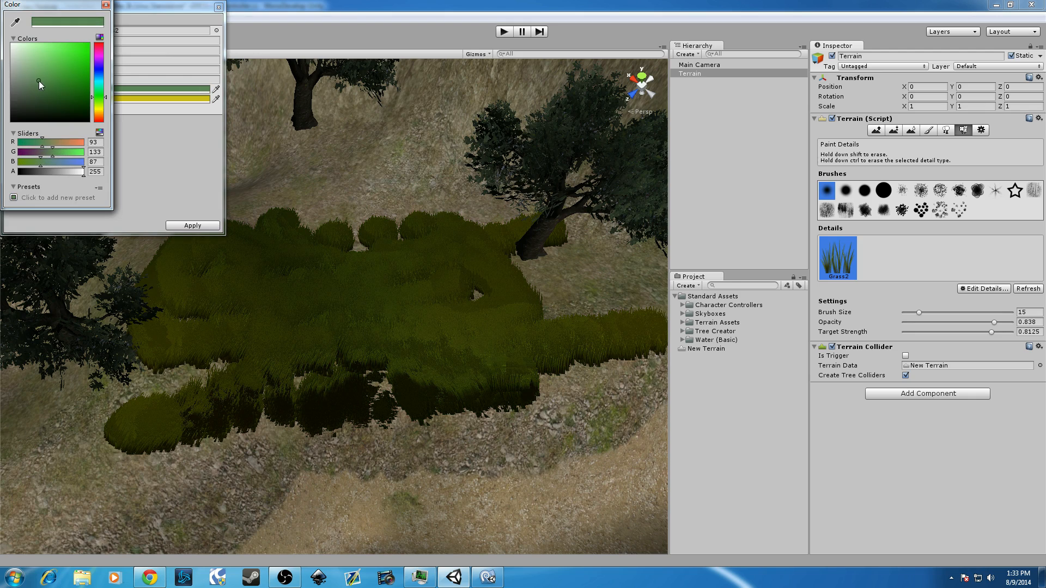
scroll(303, 190, "down", 3)
scroll(303, 191, "up", 3)
left_click_drag(99, 98, 100, 68)
left_click_drag(45, 93, 60, 81)
mouse_move(98, 111)
left_mouse_down()
mouse_move(99, 91)
mouse_move(76, 71)
mouse_move(100, 119)
left_mouse_up()
left_click_drag(61, 85, 22, 47)
Set the grass's dry color to a pale yellow, RGB 234, 223, 117, and apply the grass texture changes.
left_click_drag(94, 79, 101, 110)
mouse_move(33, 76)
left_mouse_down()
mouse_move(79, 110)
mouse_move(76, 71)
mouse_move(50, 52)
left_mouse_up()
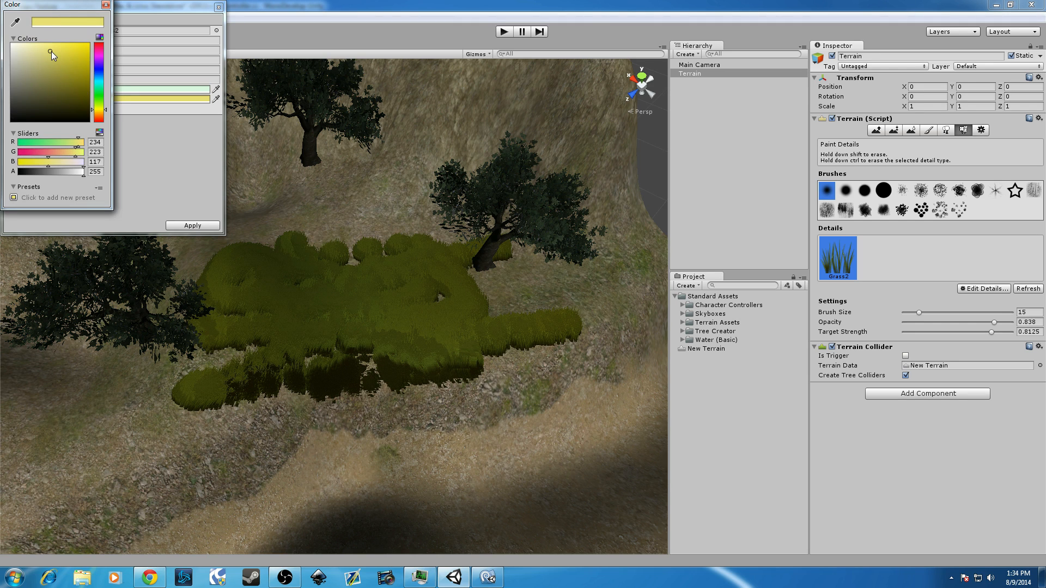
left_click(106, 4)
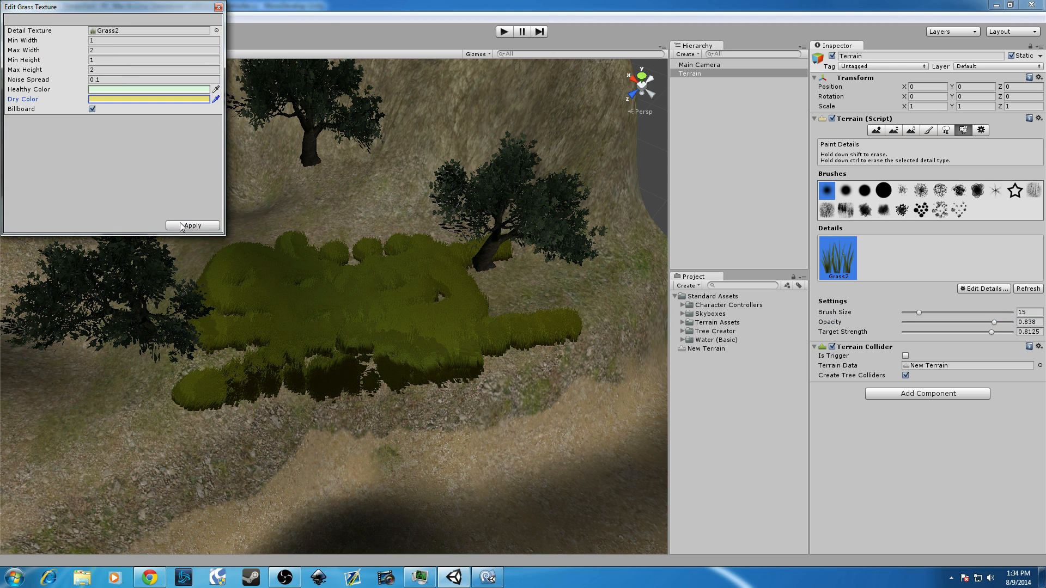
left_click(185, 225)
Undo the dense curved grass strokes on the slope between the trees.
scroll(390, 329, "down", 10)
scroll(389, 329, "up", 12)
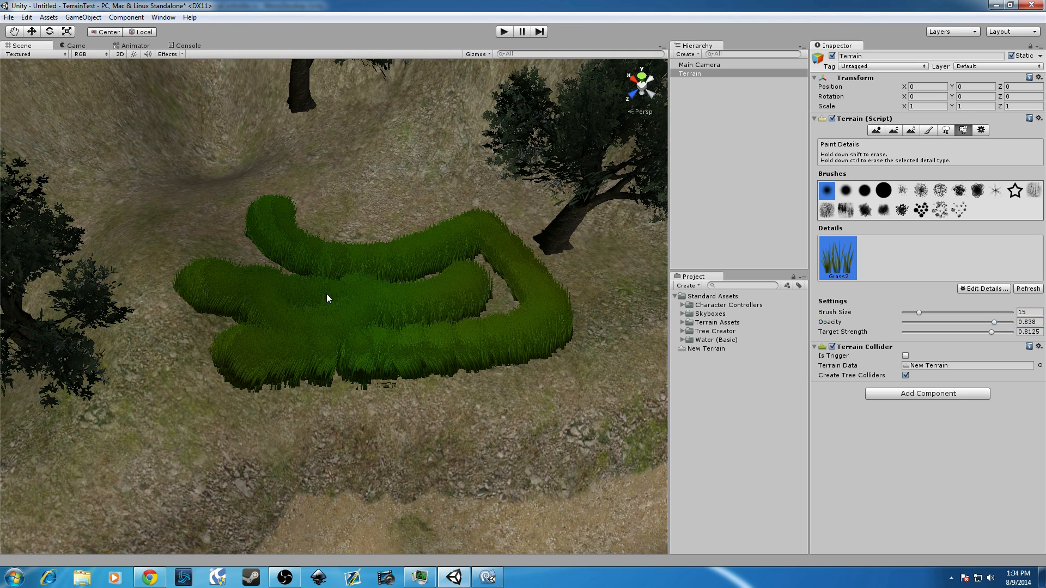
key("ctrl+s")
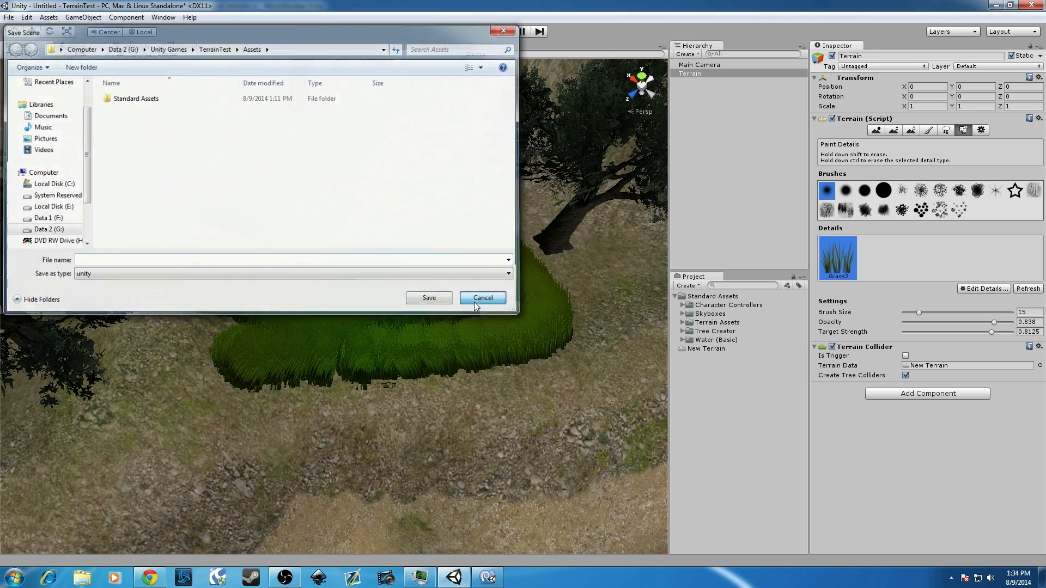
left_click(427, 296)
key("ctrl+z")
key("ctrl+z")
key("ctrl+z")
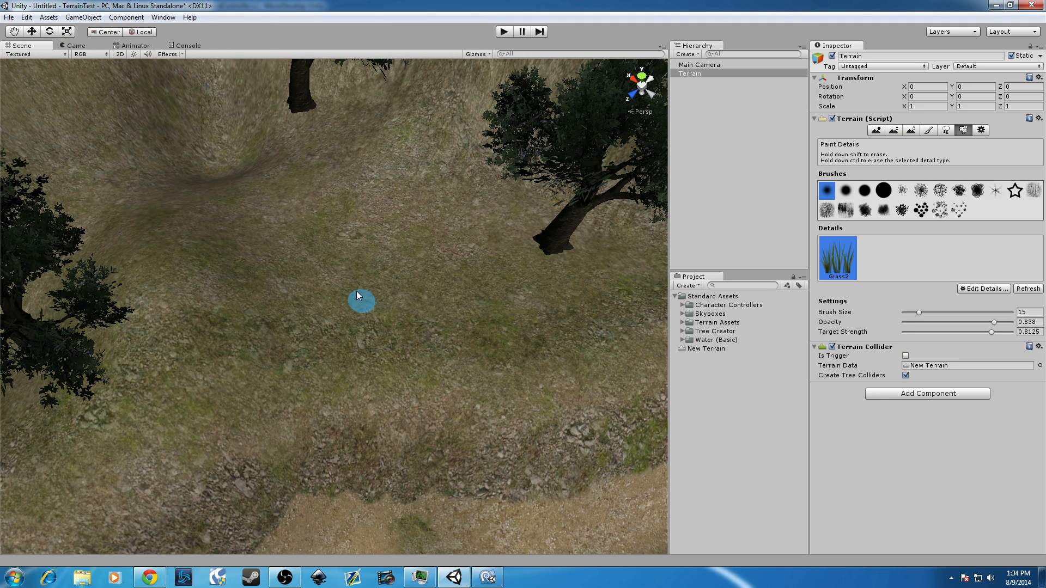
Set the opacity to 0.034 and target strength to 0.0625, and paint sparse grass around the tree bases and across the slope.
left_click_drag(915, 332, 904, 332)
left_click(906, 322)
left_click(906, 331)
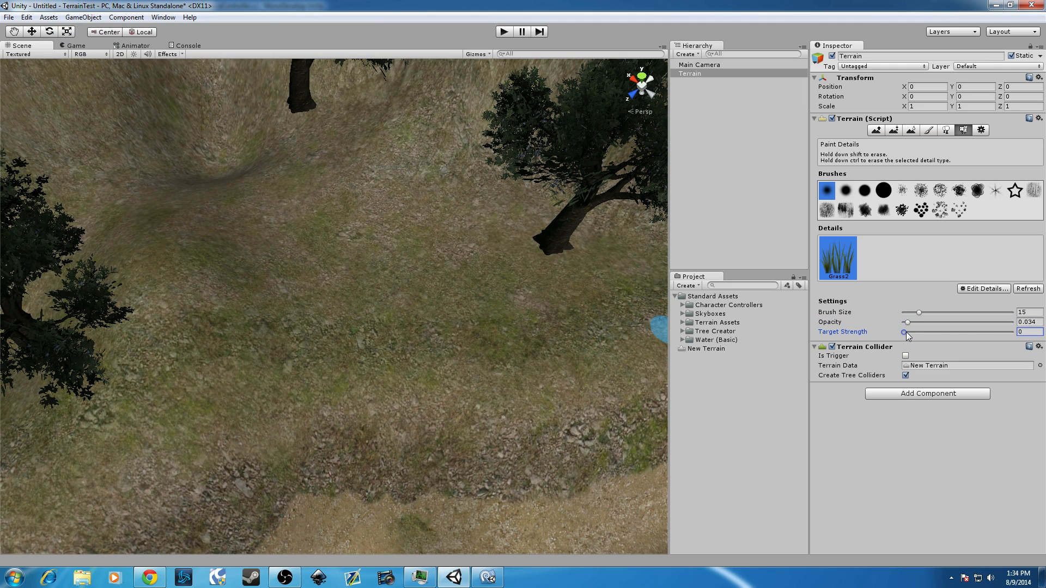
left_click_drag(907, 332, 910, 331)
left_click(480, 250)
left_click_drag(541, 259, 572, 261)
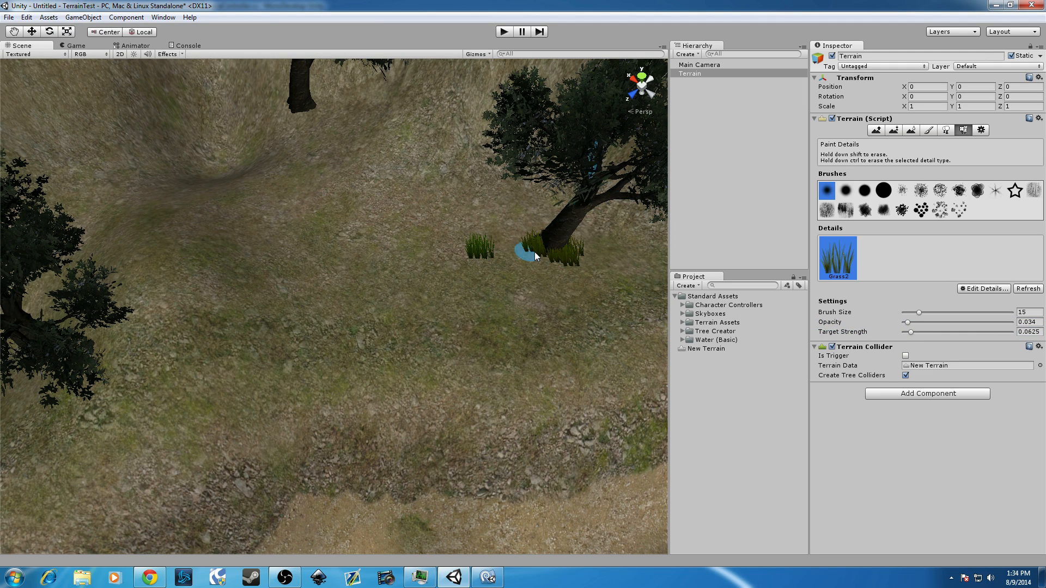
left_click_drag(266, 98, 321, 107)
left_click_drag(272, 450, 536, 411)
mouse_move(475, 372)
left_mouse_down()
mouse_move(369, 287)
mouse_move(481, 315)
mouse_move(163, 378)
mouse_move(162, 290)
mouse_move(207, 355)
left_mouse_up()
Paint scattered grass clumps between and around the trees with spotted brushes, raising the brush size to 100.
left_click(920, 209)
mouse_move(308, 250)
left_mouse_down()
mouse_move(413, 233)
mouse_move(550, 303)
left_mouse_up()
left_click_drag(919, 313, 981, 313)
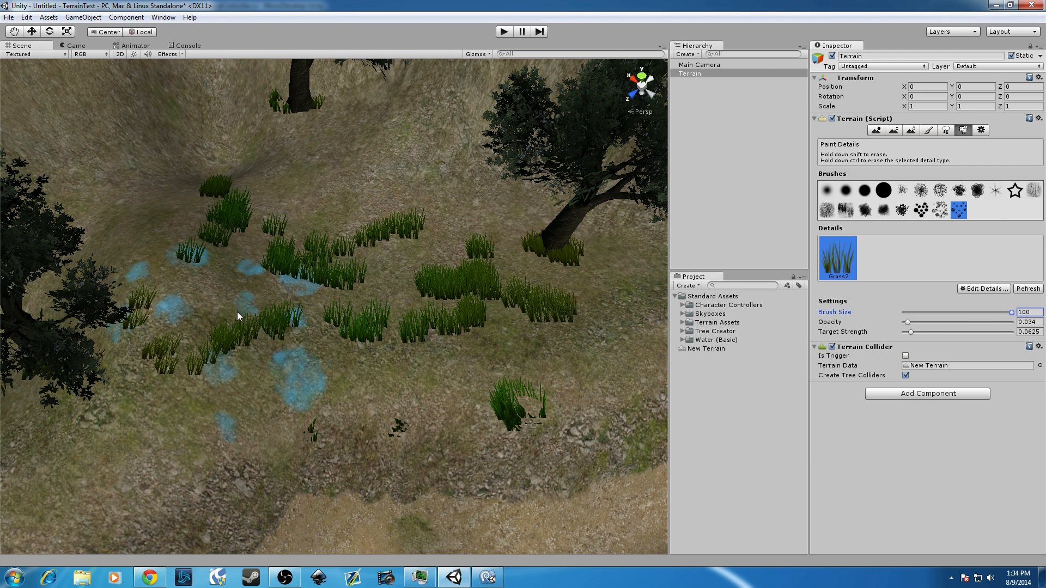
mouse_move(252, 289)
left_mouse_down()
mouse_move(456, 217)
mouse_move(381, 277)
left_mouse_up()
scroll(459, 311, "down", 6)
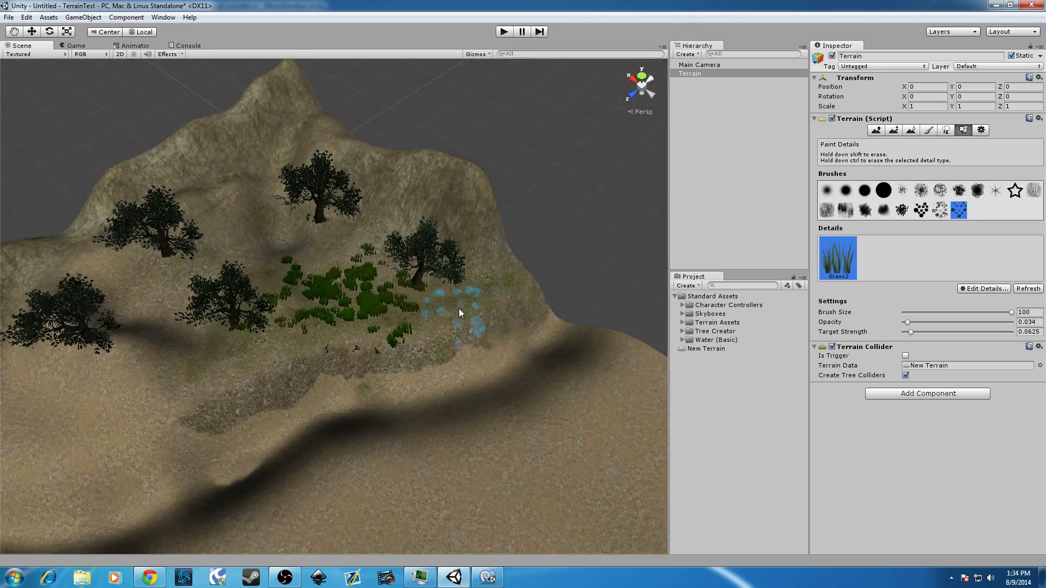
mouse_move(297, 304)
left_mouse_down()
mouse_move(225, 329)
mouse_move(312, 325)
left_mouse_up()
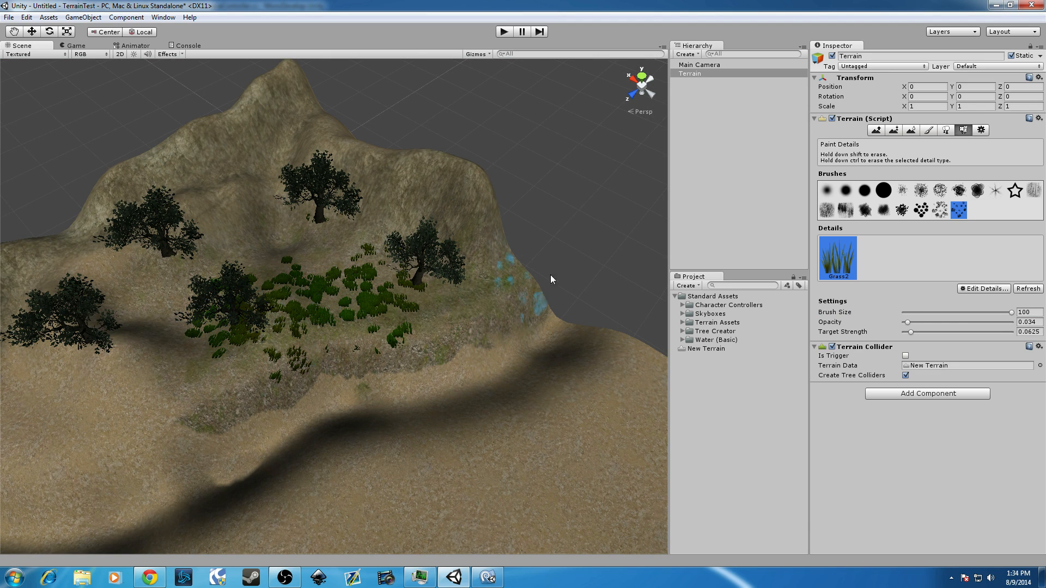
Switch to the second soft round brush and thin out the grass between the trees by erasing parts of it.
left_click(845, 190)
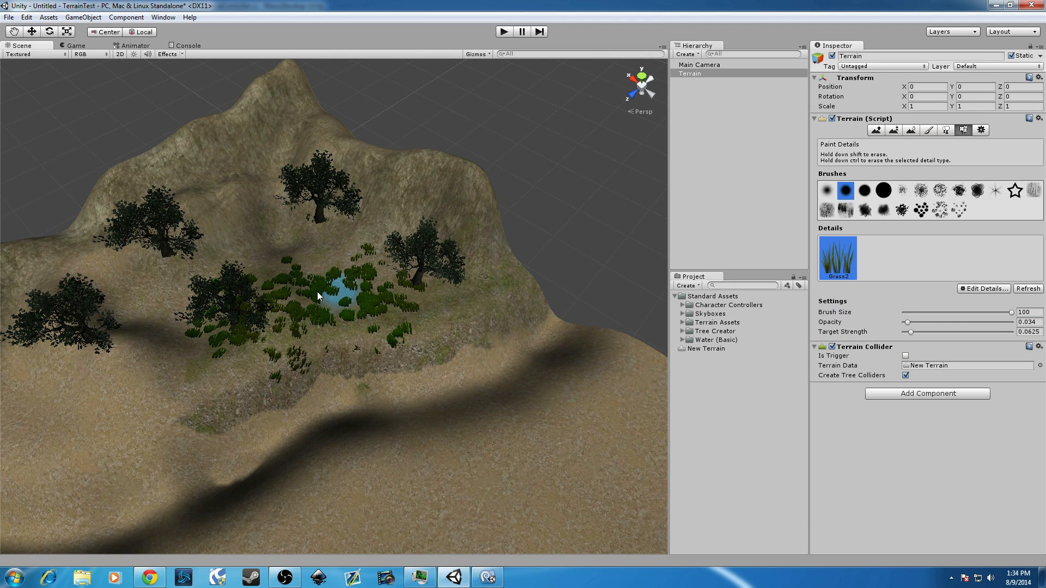
mouse_move(361, 305)
left_mouse_down()
mouse_move(342, 294)
mouse_move(375, 305)
mouse_move(311, 276)
mouse_move(298, 306)
mouse_move(279, 288)
mouse_move(225, 308)
mouse_move(238, 325)
mouse_move(342, 352)
mouse_move(392, 334)
mouse_move(350, 292)
mouse_move(326, 315)
mouse_move(341, 315)
mouse_move(287, 266)
mouse_move(214, 338)
mouse_move(383, 338)
mouse_move(355, 291)
left_mouse_up()
scroll(357, 287, "up", 5)
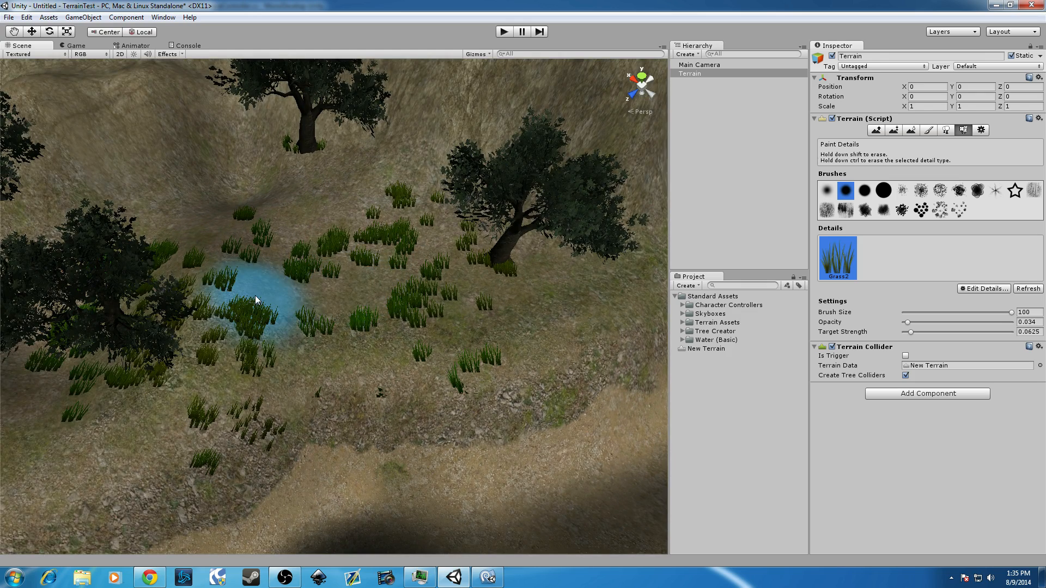
mouse_move(279, 301)
left_mouse_down("shift")
mouse_move(298, 280)
mouse_move(293, 312)
left_mouse_up("shift")
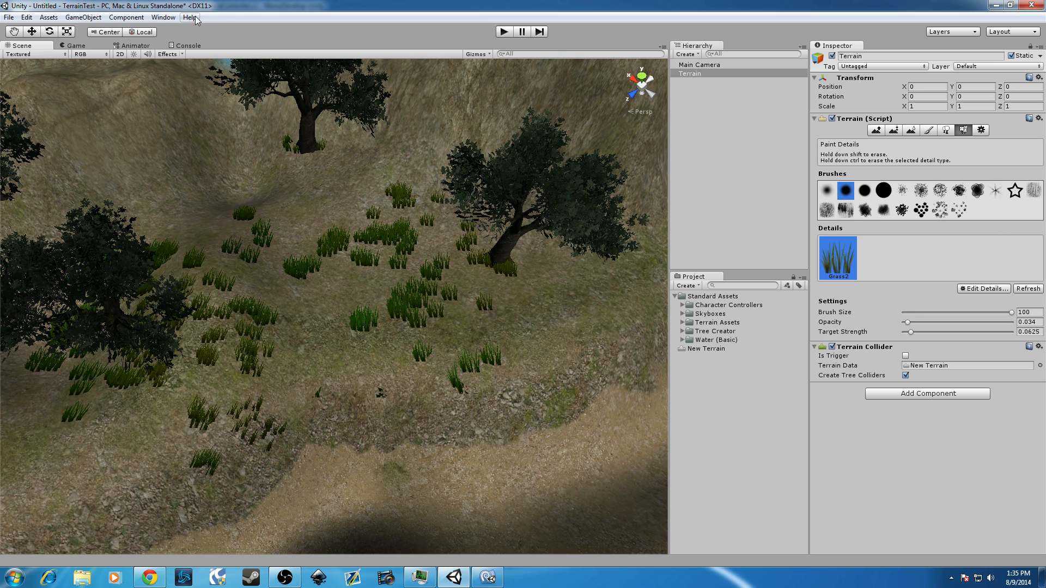
Place a First Person Controller on the grassy slope between the trees and raise it above the ground to about Y 12.1.
left_click(682, 305)
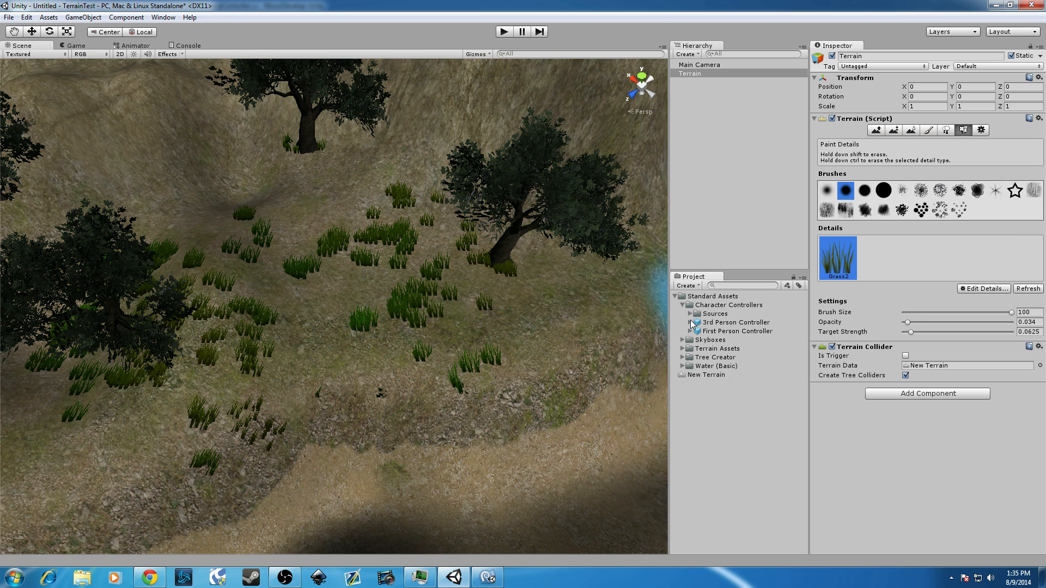
left_click(730, 331)
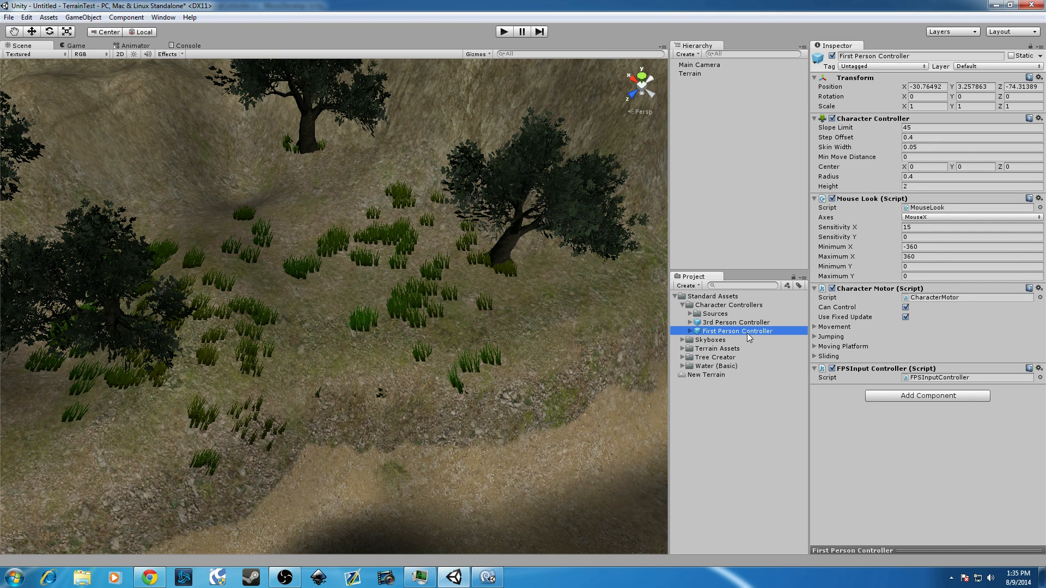
left_click_drag(745, 331, 328, 278)
scroll(354, 280, "up", 7)
scroll(299, 224, "down", 3)
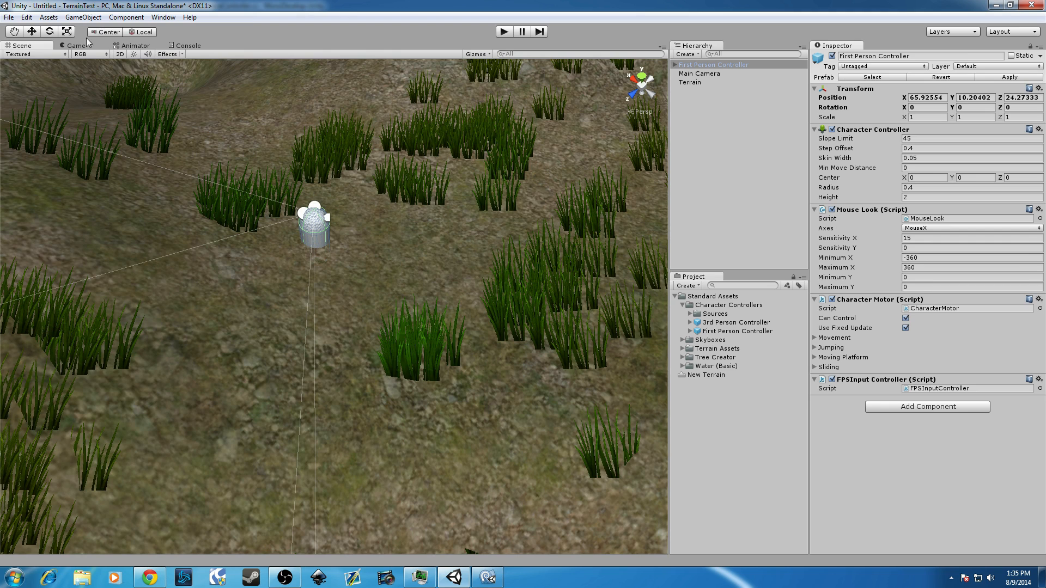
left_click(38, 33)
left_click_drag(313, 206, 314, 166)
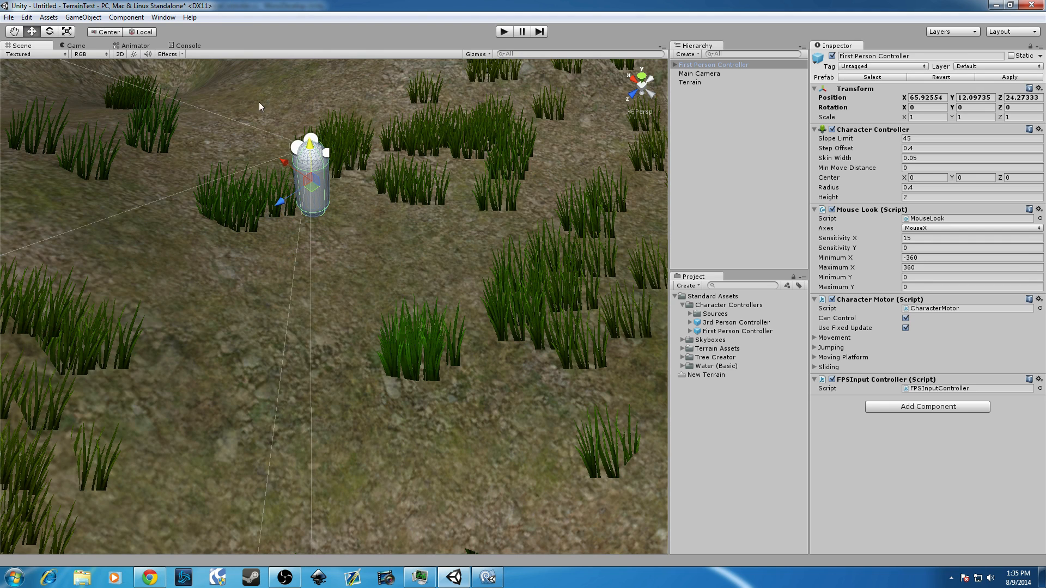
Add a directional light to the scene and move it up above the mountain beside the peak.
scroll(277, 114, "down", 6)
scroll(345, 240, "up", 3)
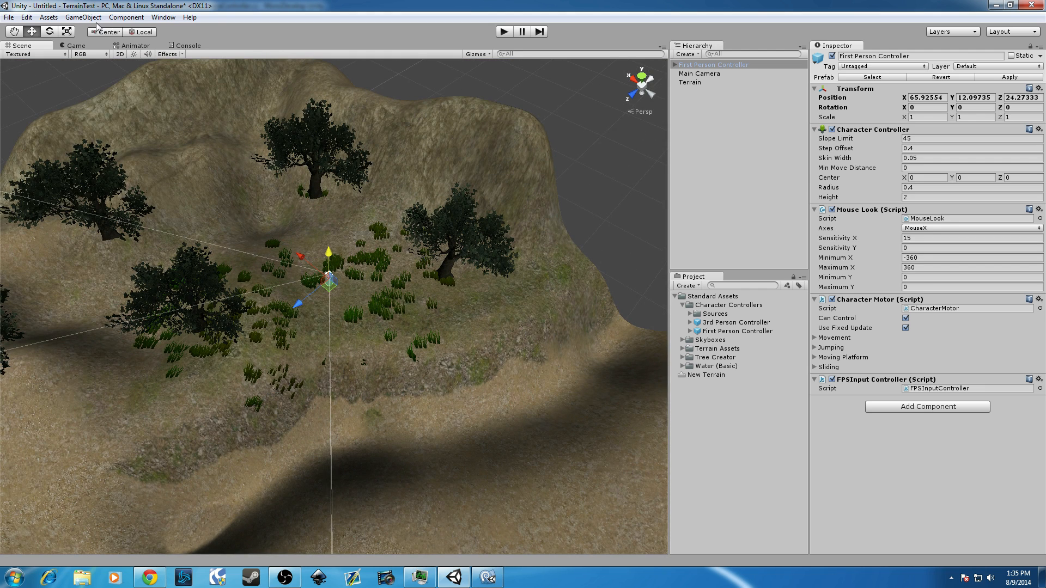
left_click(83, 17)
mouse_move(116, 20)
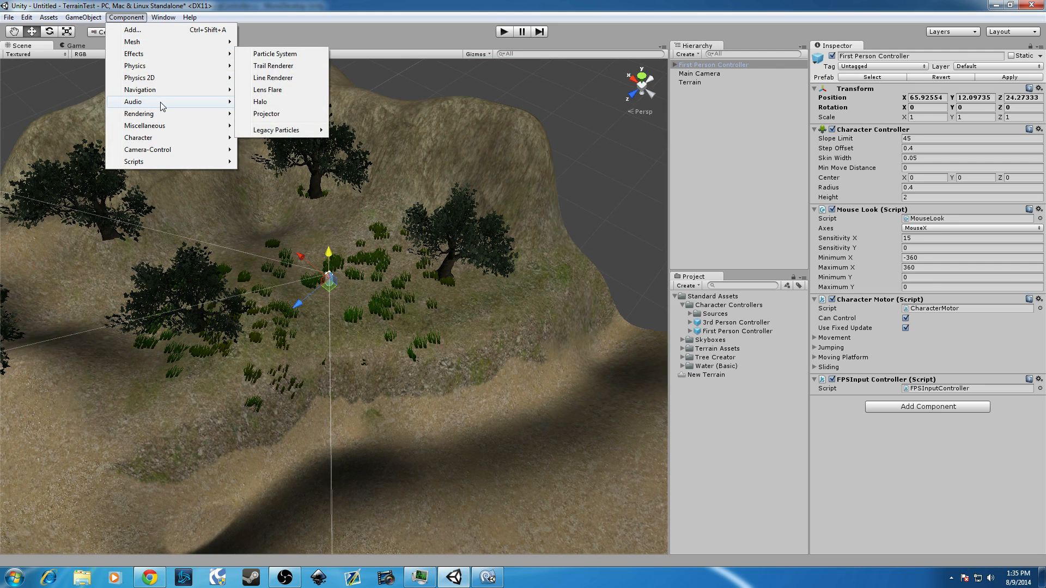
mouse_move(83, 17)
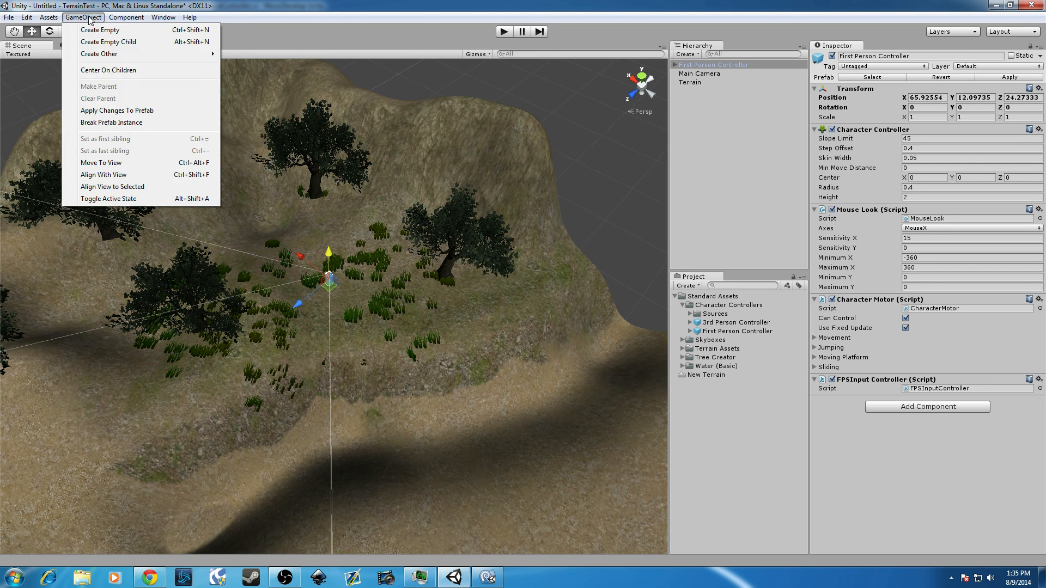
mouse_move(116, 56)
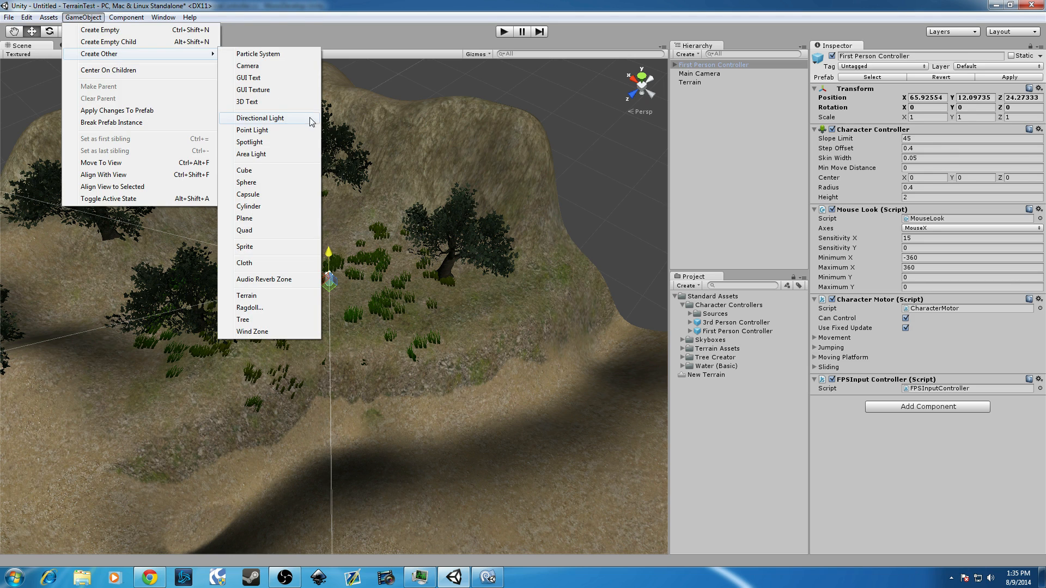
left_click(290, 118)
scroll(352, 177, "down", 5)
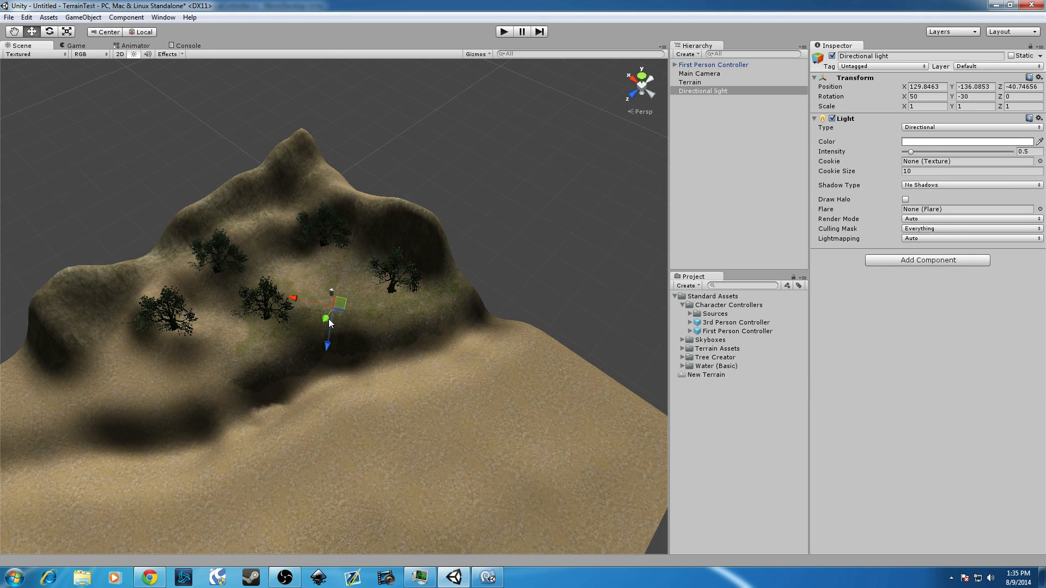
left_click_drag(328, 339, 358, 156)
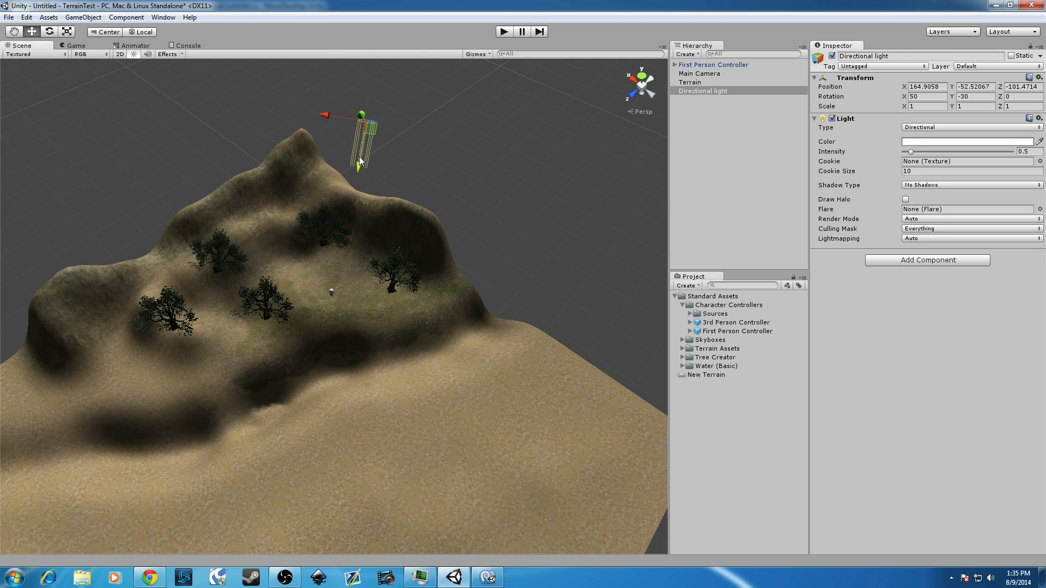
Move the directional light to the other side of the peak, about 228, -33, -24, and rotate it to about 46, -1, 22.
key("e")
mouse_move(399, 146)
left_mouse_down()
mouse_move(348, 157)
mouse_move(273, 149)
mouse_move(284, 158)
mouse_move(400, 126)
mouse_move(355, 143)
mouse_move(392, 133)
left_mouse_up()
scroll(392, 265, "up", 5)
scroll(391, 259, "down", 5)
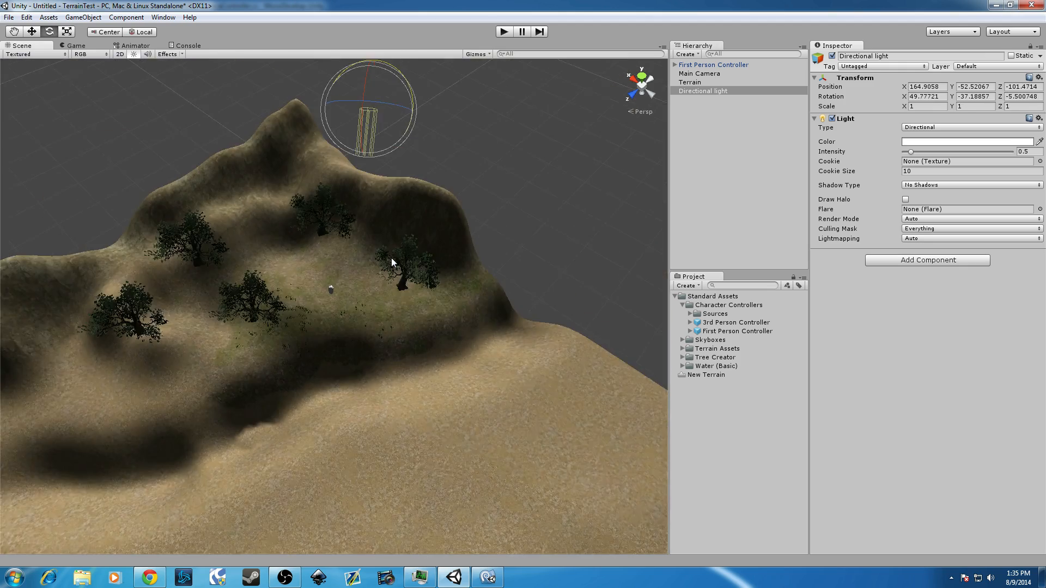
left_click(31, 31)
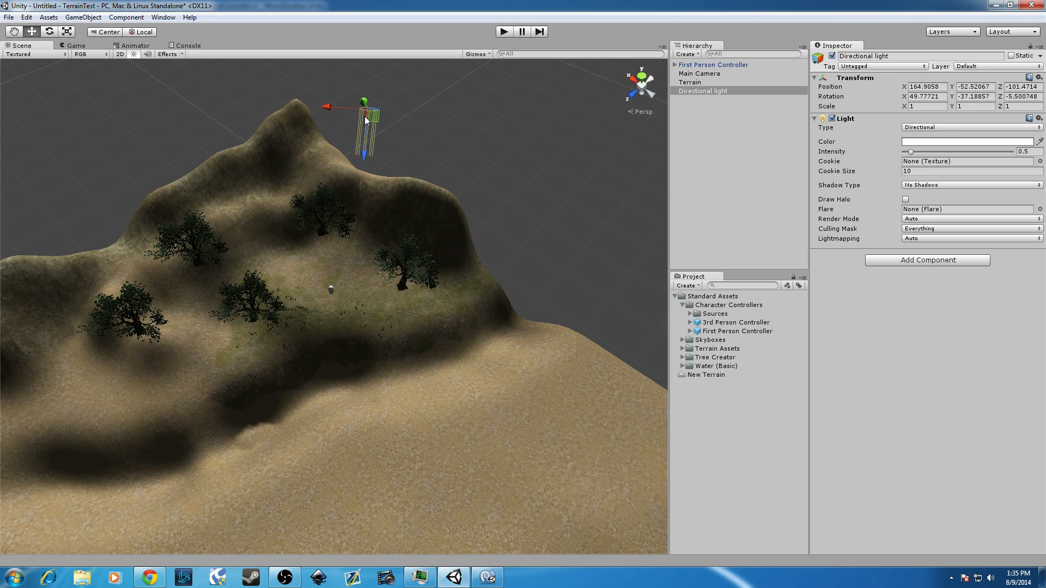
mouse_move(343, 105)
left_mouse_down()
mouse_move(122, 95)
mouse_move(189, 94)
mouse_move(247, 64)
mouse_move(124, 139)
mouse_move(210, 92)
mouse_move(241, 10)
mouse_move(262, 528)
mouse_move(286, 475)
mouse_move(233, 37)
mouse_move(68, 130)
mouse_move(12, 119)
mouse_move(1017, 133)
mouse_move(94, 167)
mouse_move(136, 175)
mouse_move(65, 133)
mouse_move(58, 117)
mouse_move(82, 139)
left_mouse_up()
left_click(49, 31)
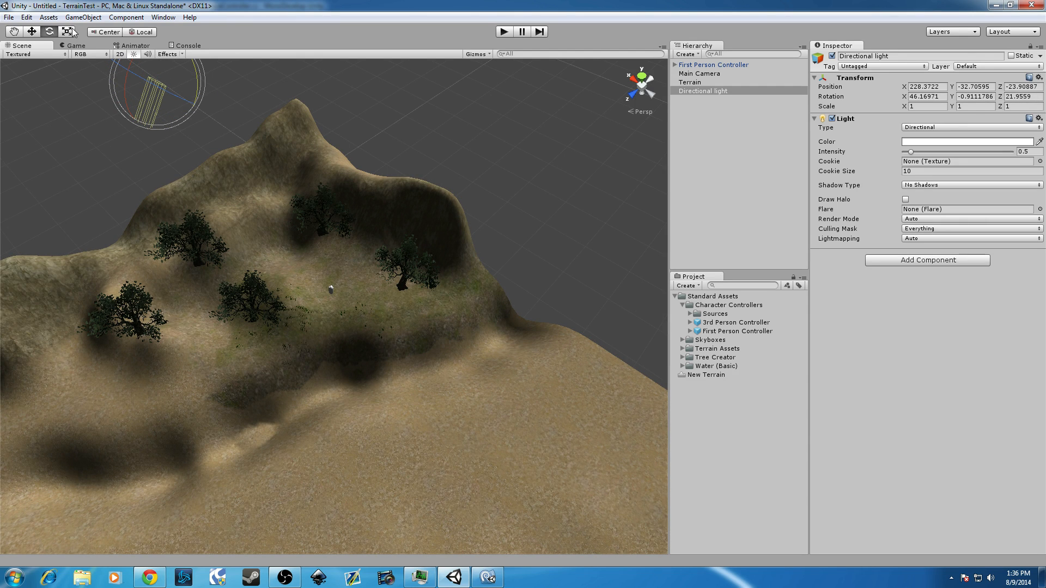
Run the scene in the game view and walk through the grass, backing away from clumps on the mound to examine them.
left_click(73, 47)
left_click(504, 32)
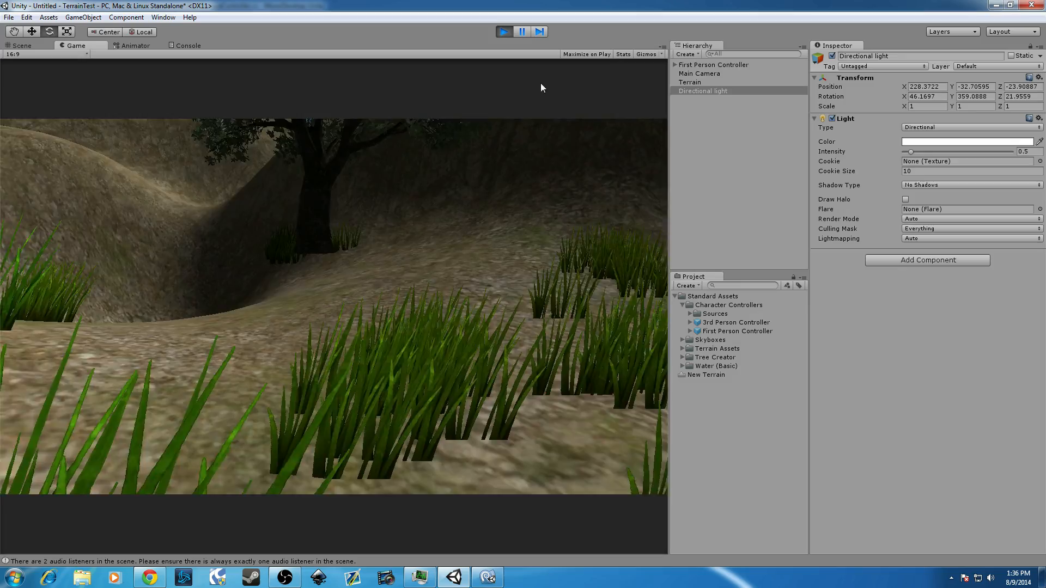
key("w")
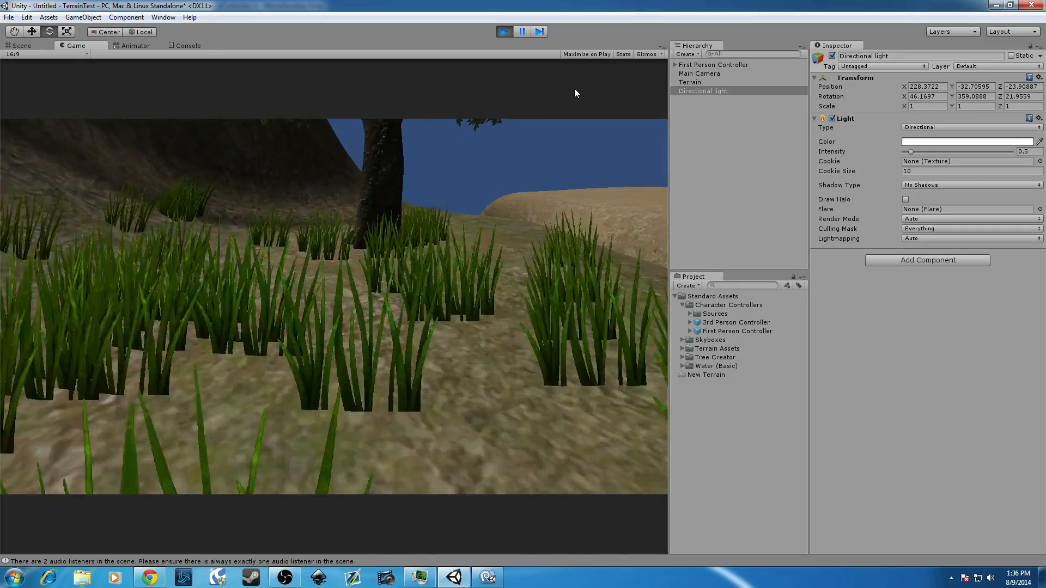
key("w")
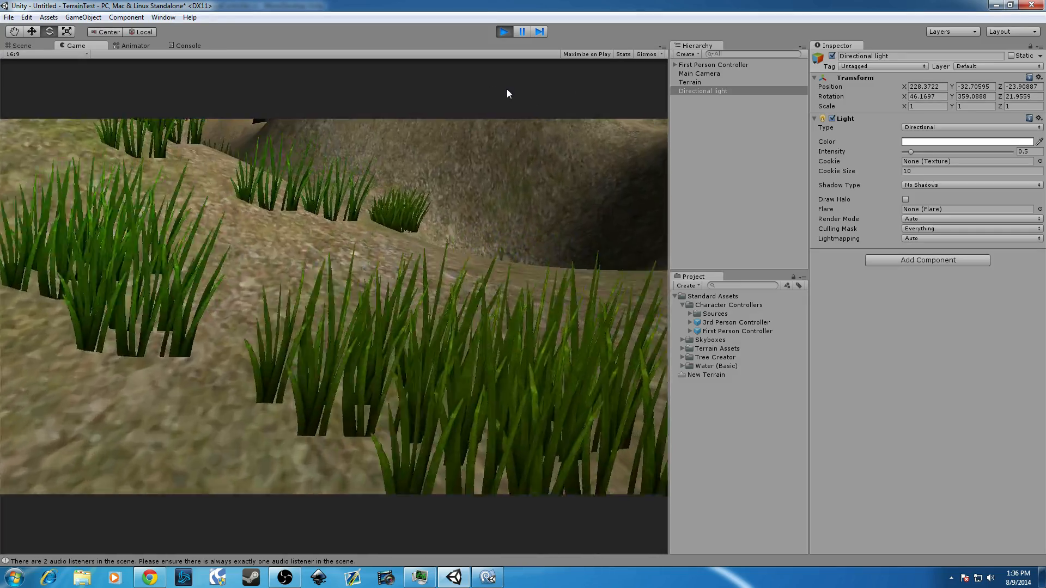
key("w")
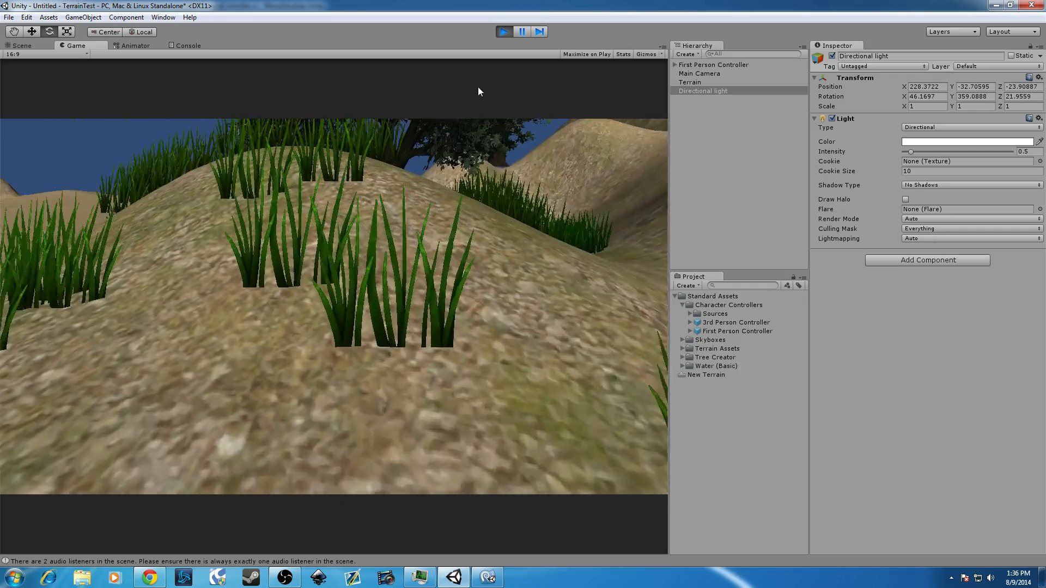
key("s")
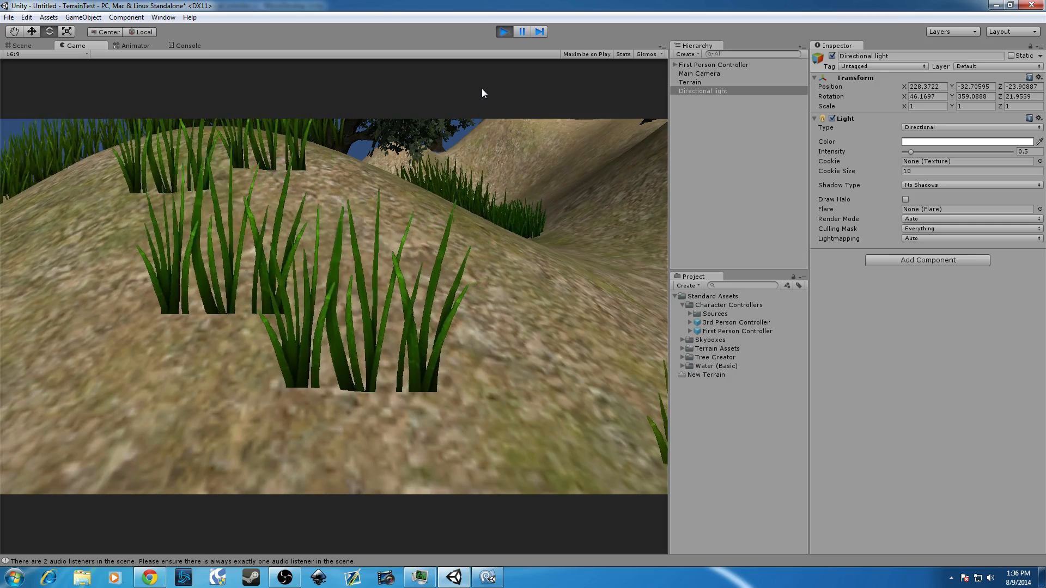
key("s")
key("s")
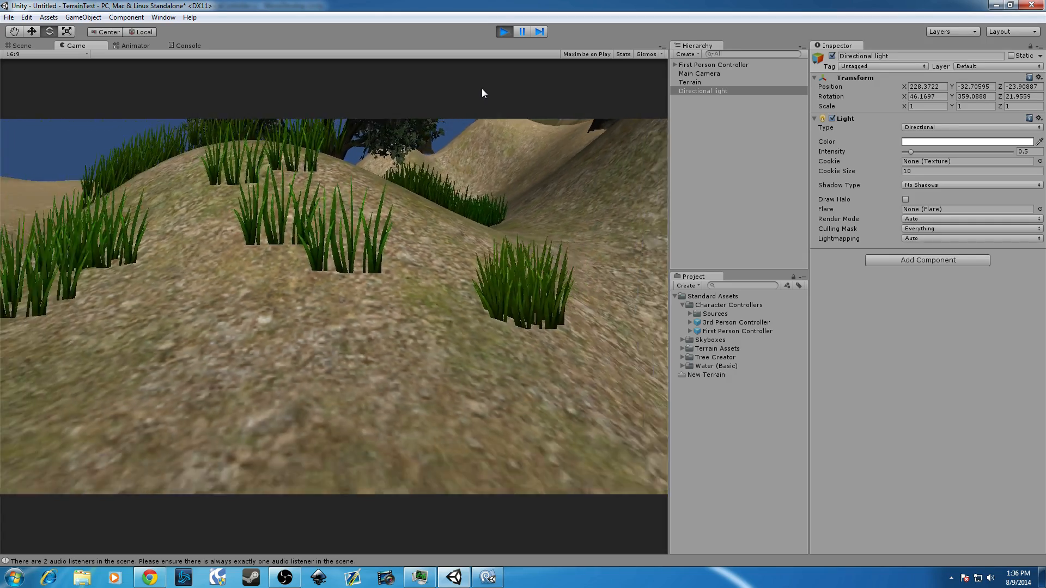
key("s")
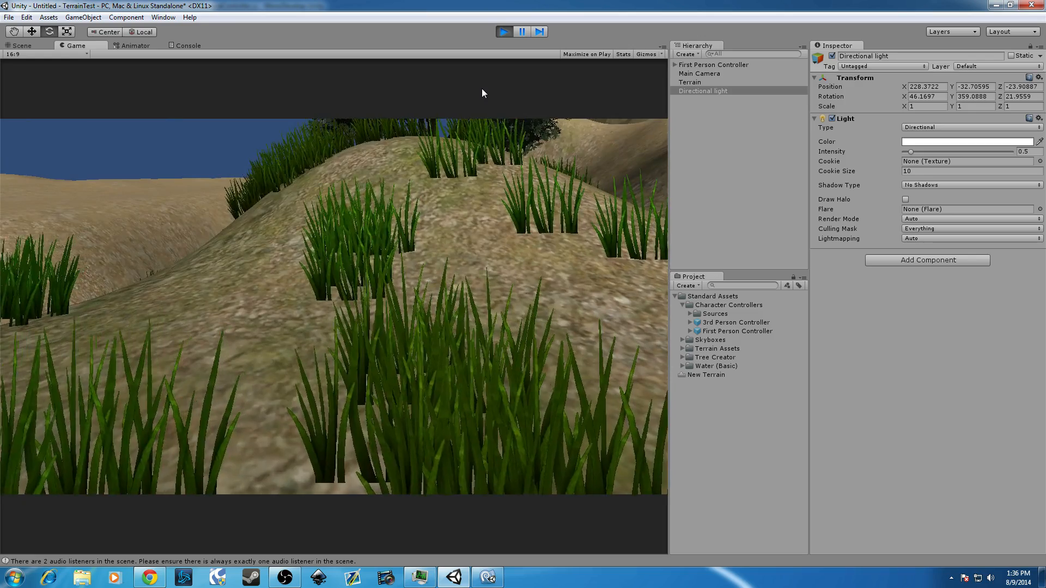
Walk the character along the slope past the tree trunk to examine the grass and trees from ground level.
key("w")
key("d")
key("w")
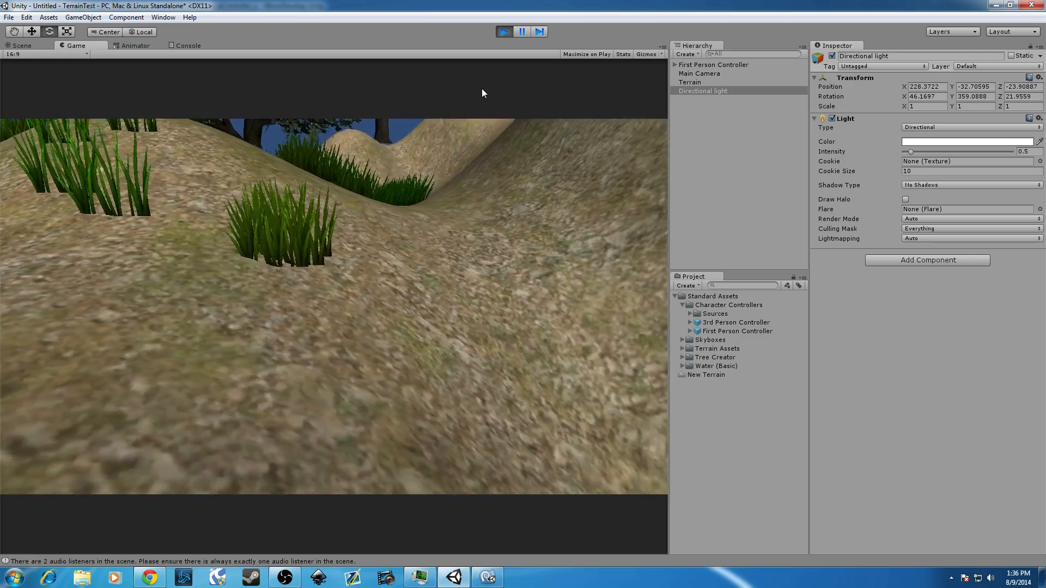
key("w")
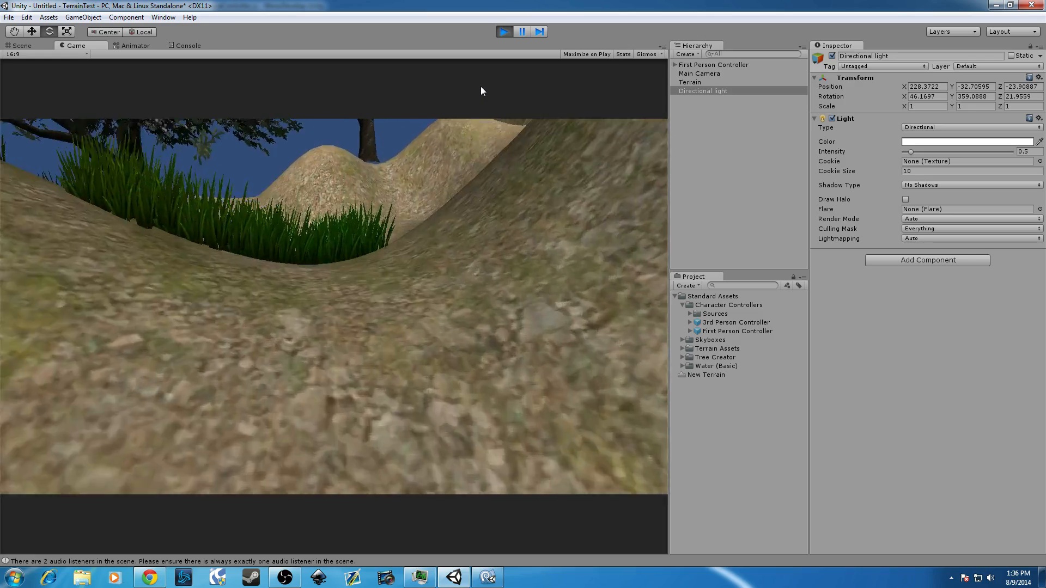
key("w")
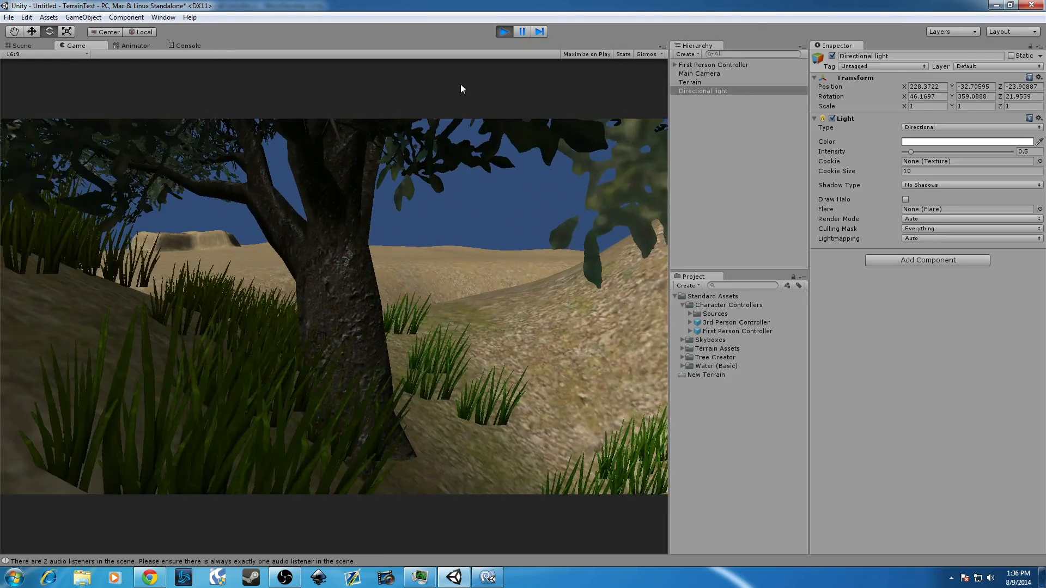
key("w")
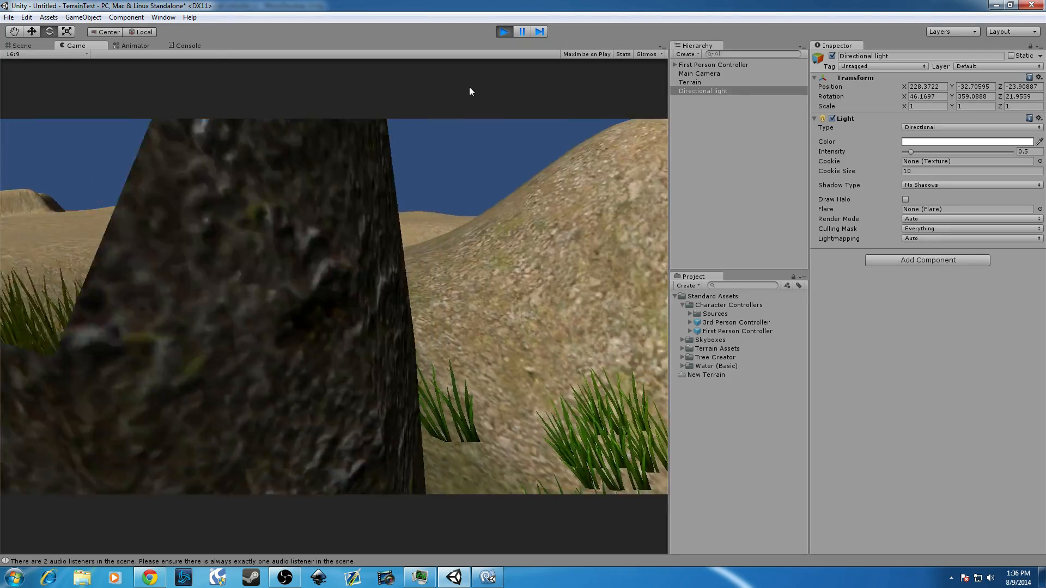
key("w")
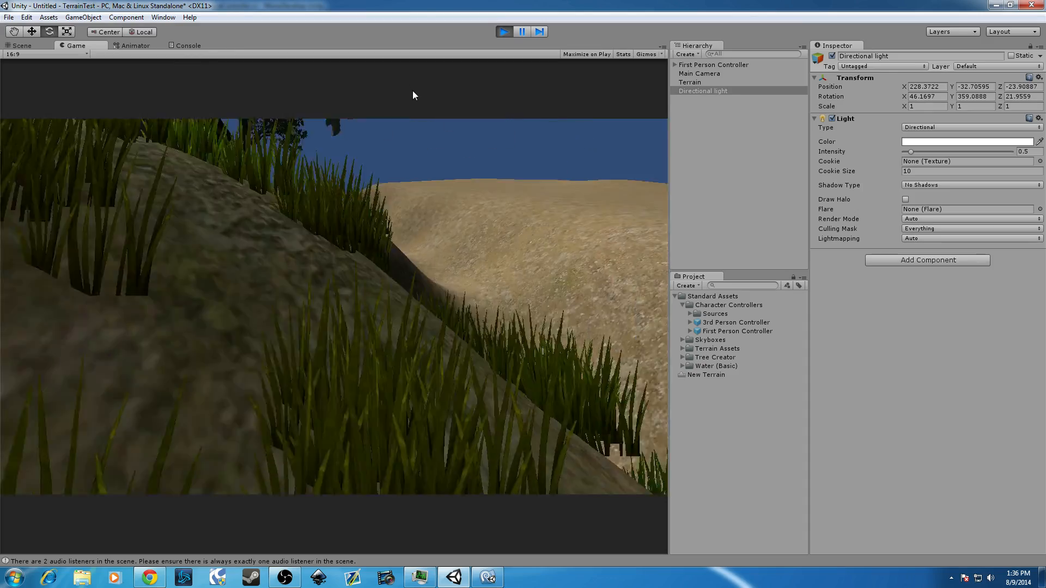
key("w")
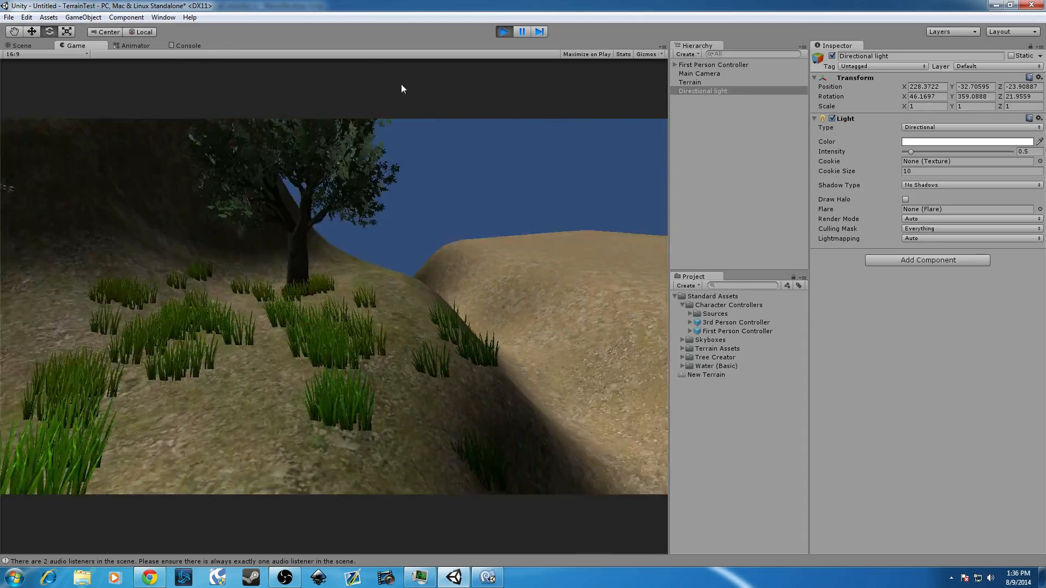
Walk the character off the grassy ledge and back up the hillside to view the grass and trees from below.
key("w")
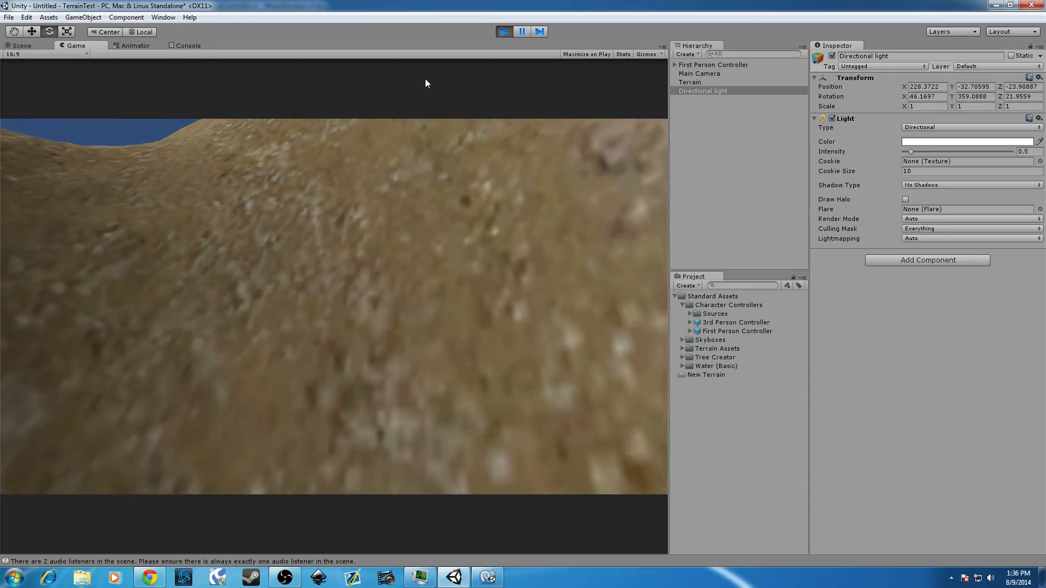
key("w")
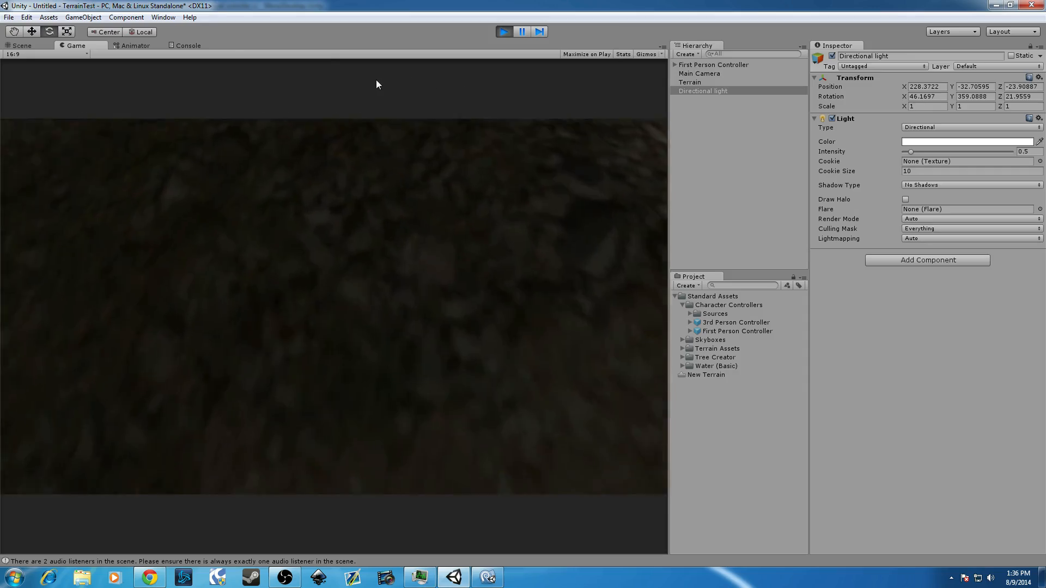
key("w")
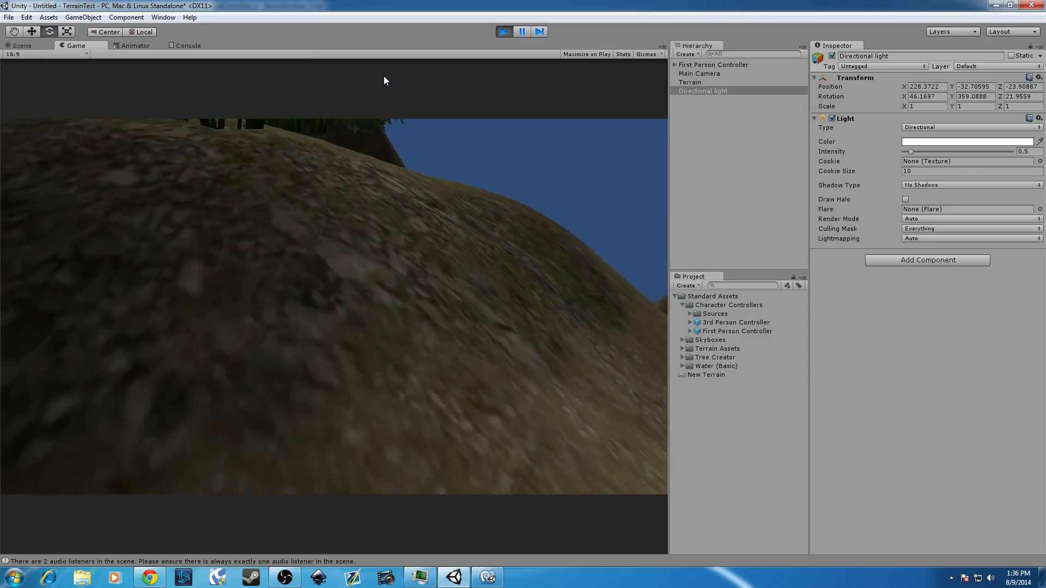
key("w")
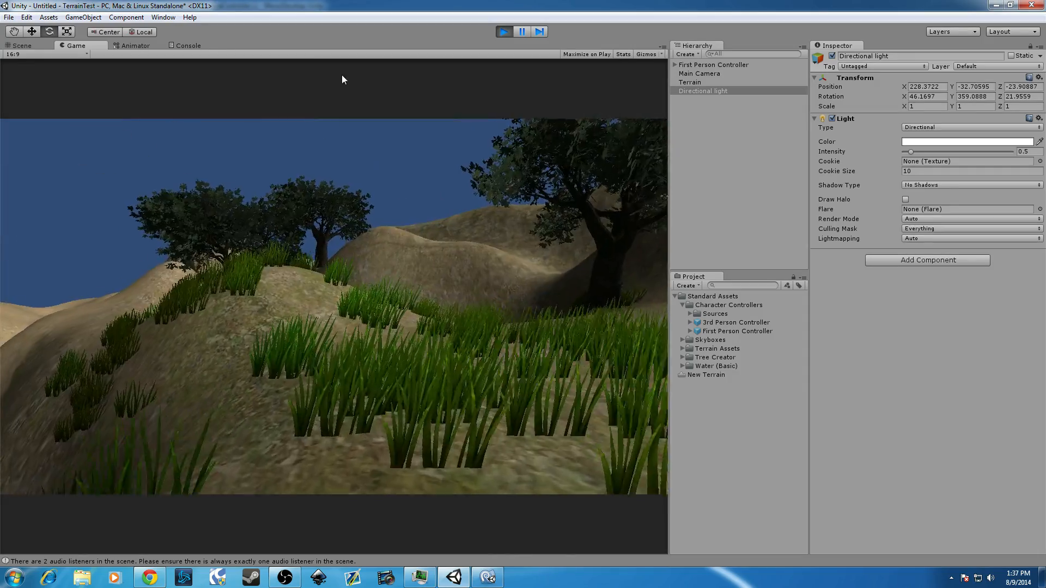
key("w")
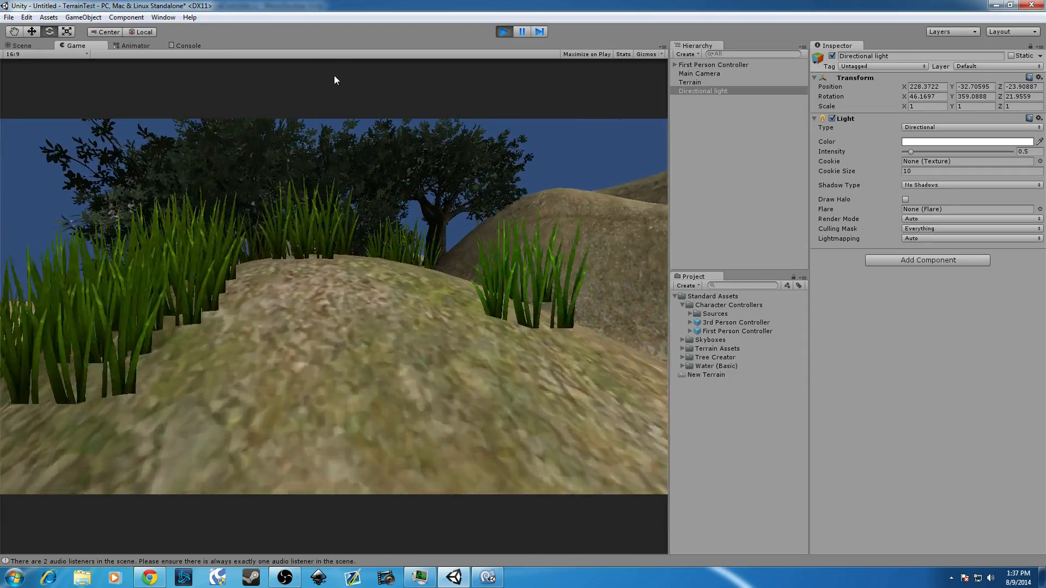
key("w")
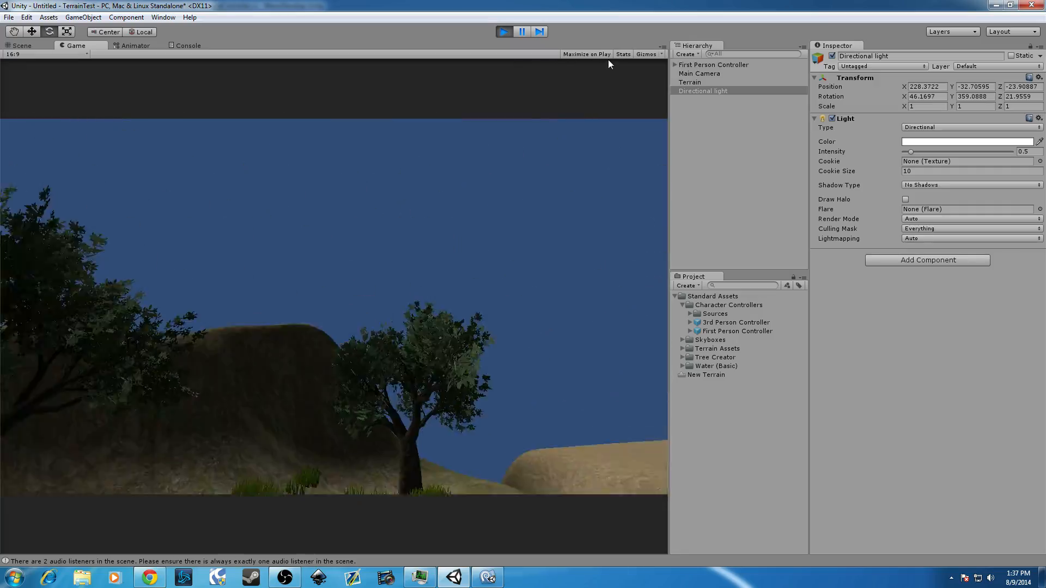
Display the rendering statistics and check them while walking among the grass and trees.
left_click(622, 54)
key("w")
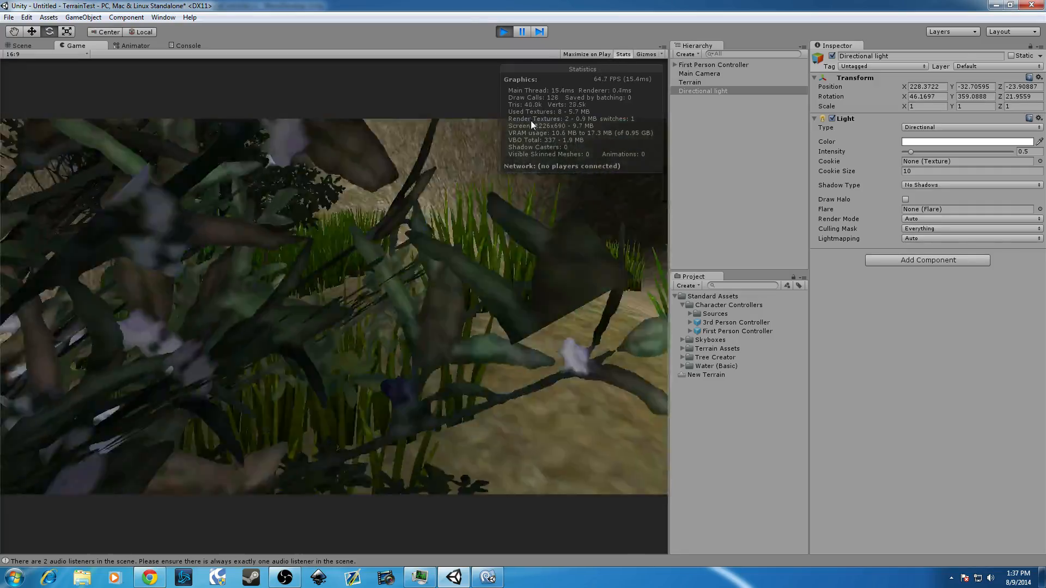
key("w")
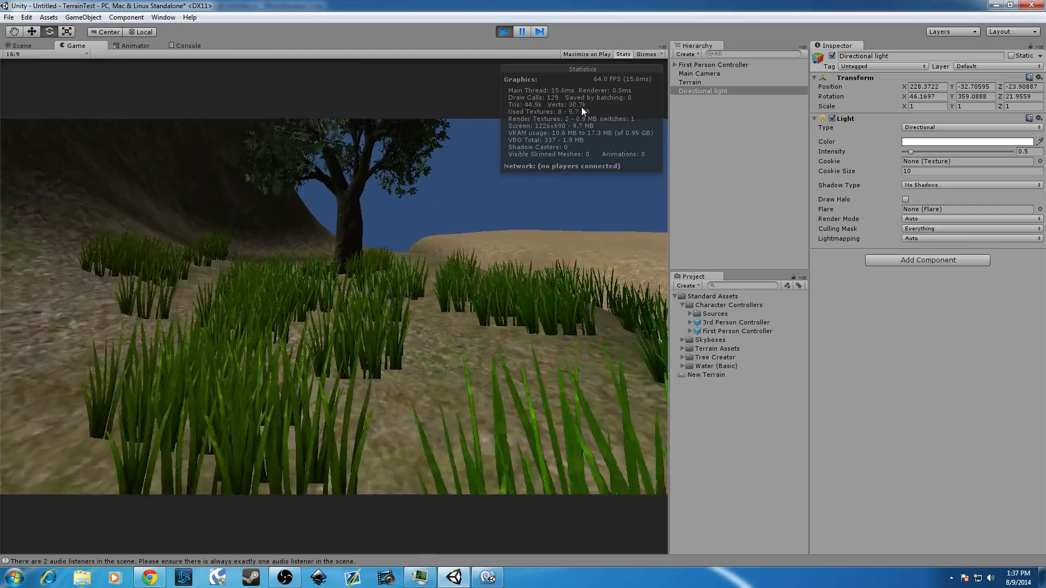
key("w")
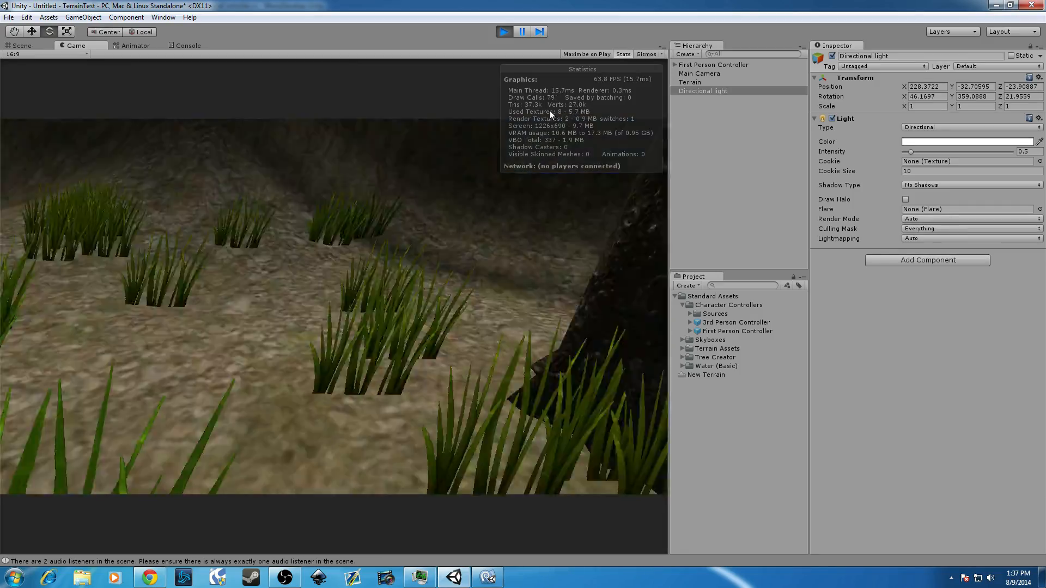
Walk the character across the grassy slope and past the tree trunks while checking the rendering statistics.
key("w")
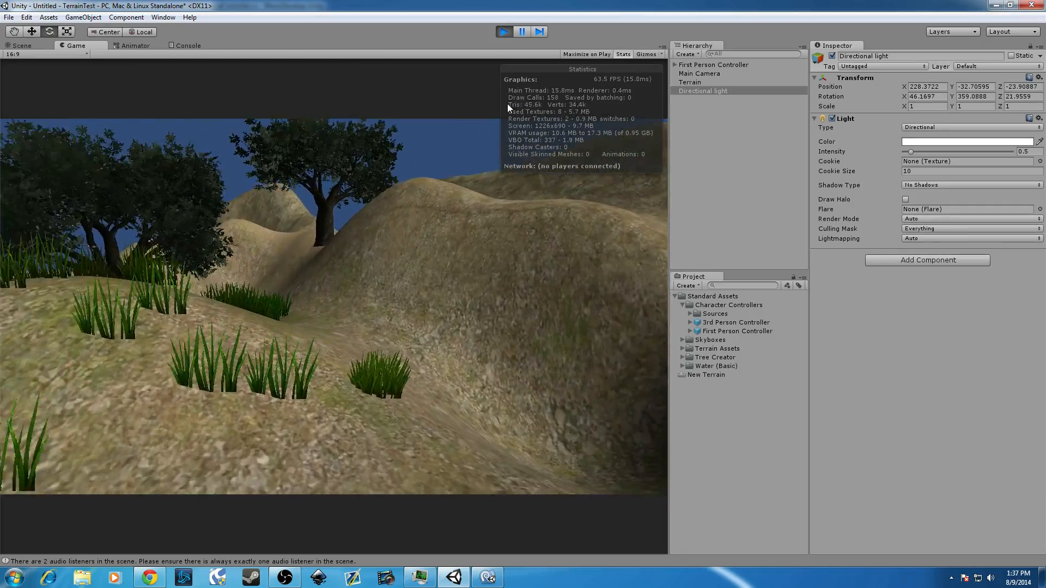
key("w")
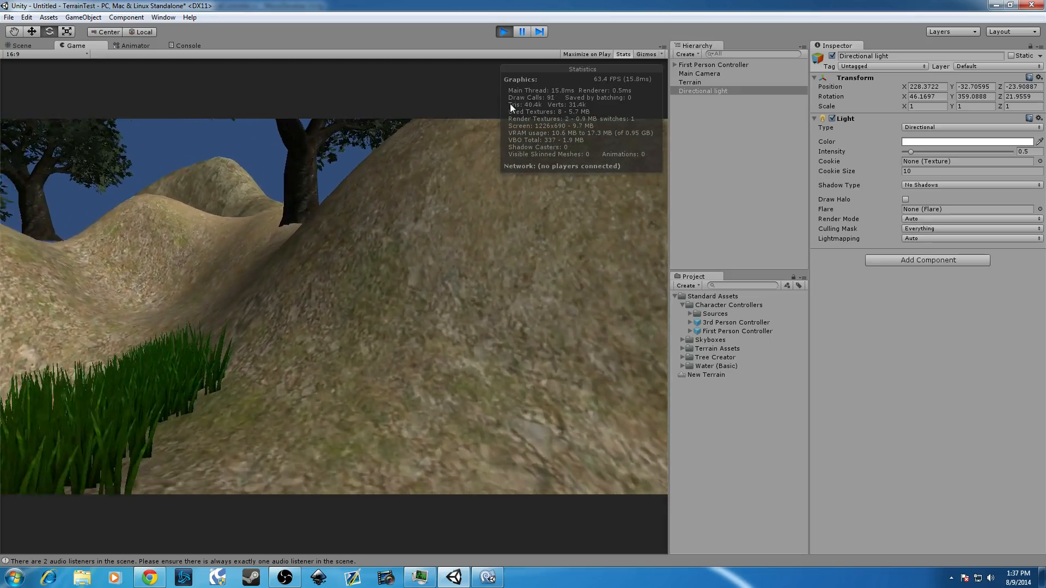
key("w")
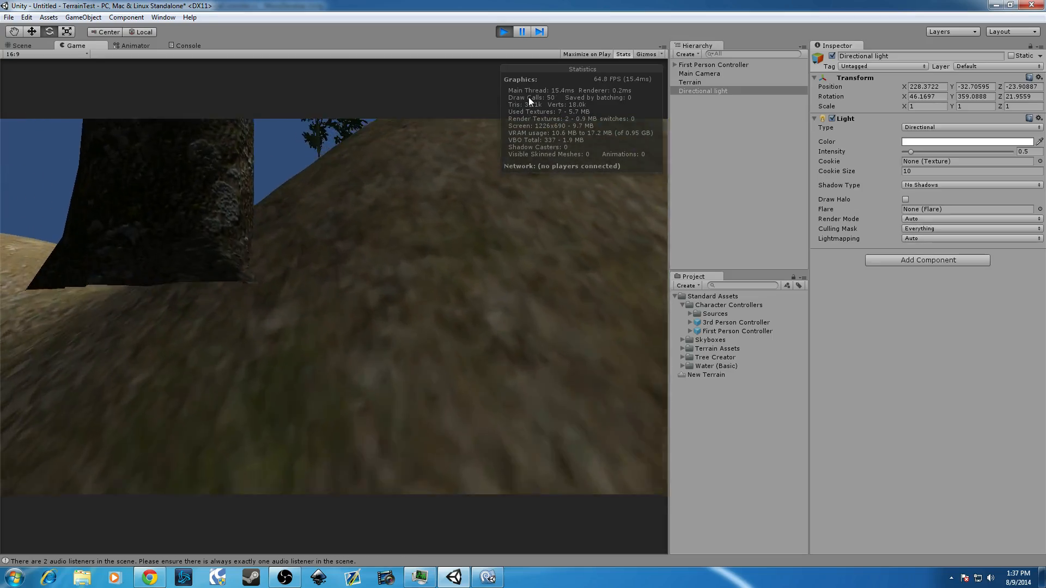
key("w")
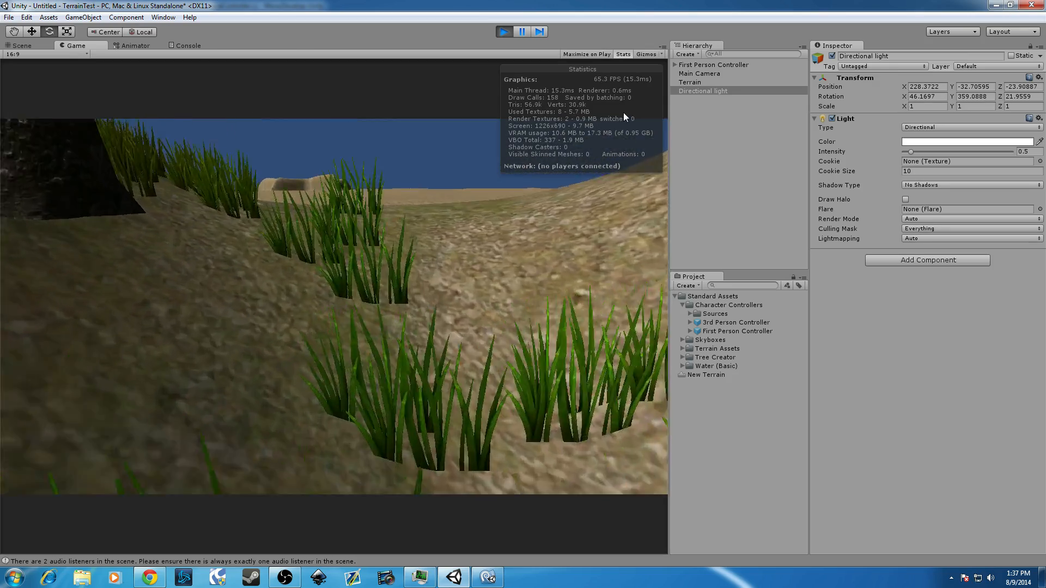
key("w")
key("w")
key("w")
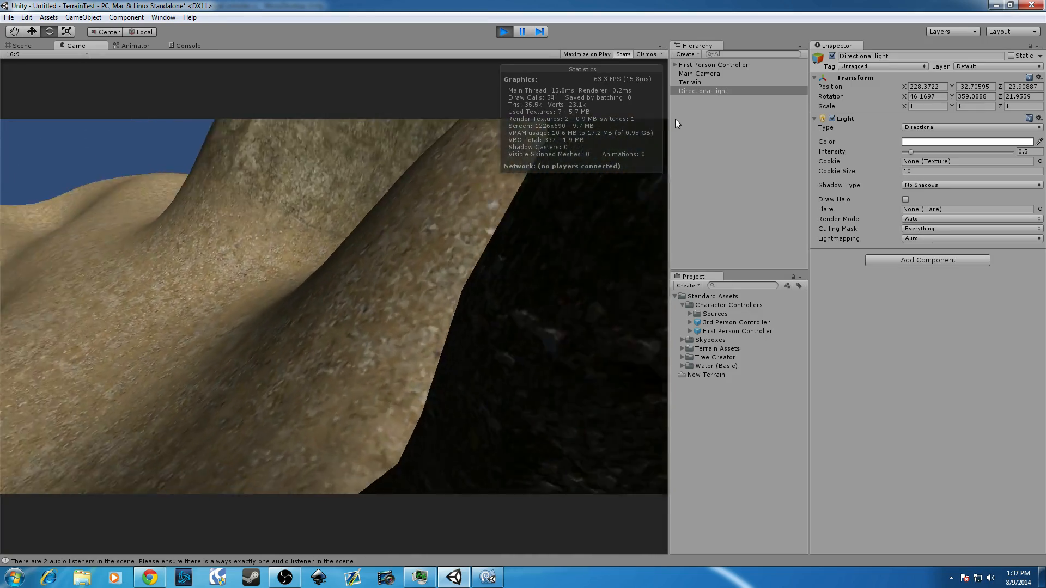
Walk the character down to the grassy mound and look up at the tree foliage, comparing the rendering statistics.
key("w")
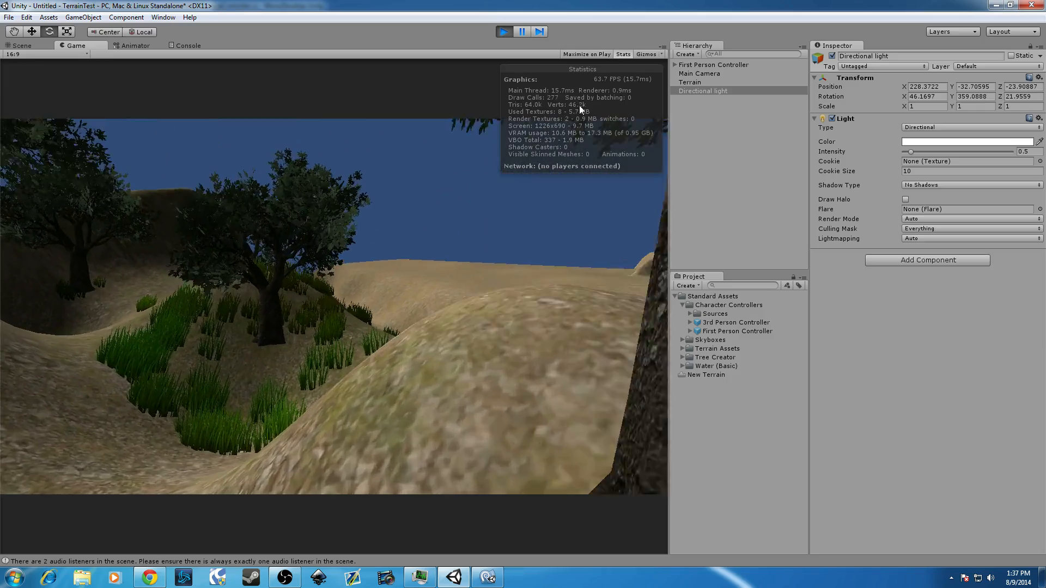
key("w")
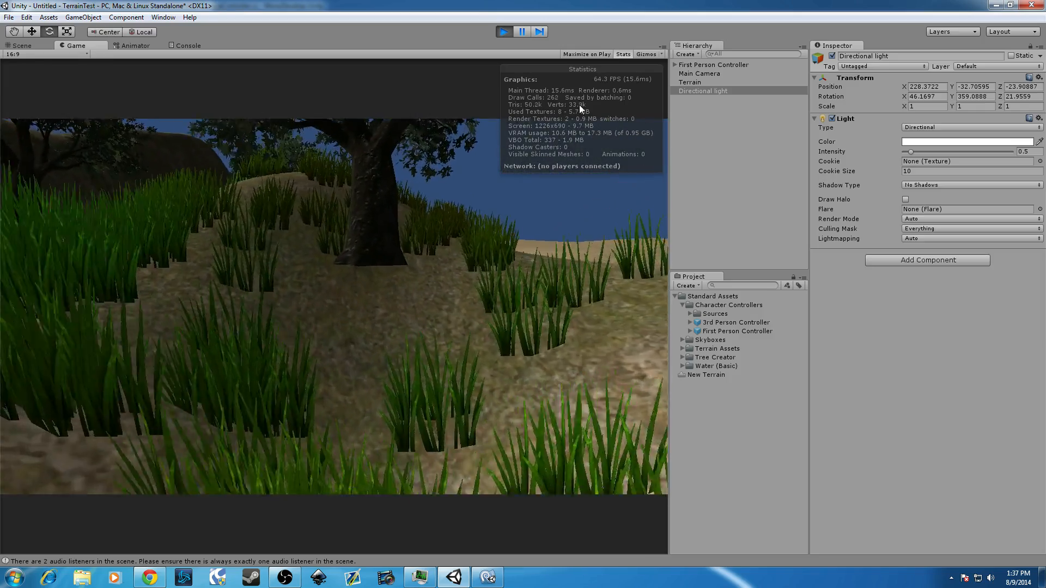
key("w")
key("w")
key("w")
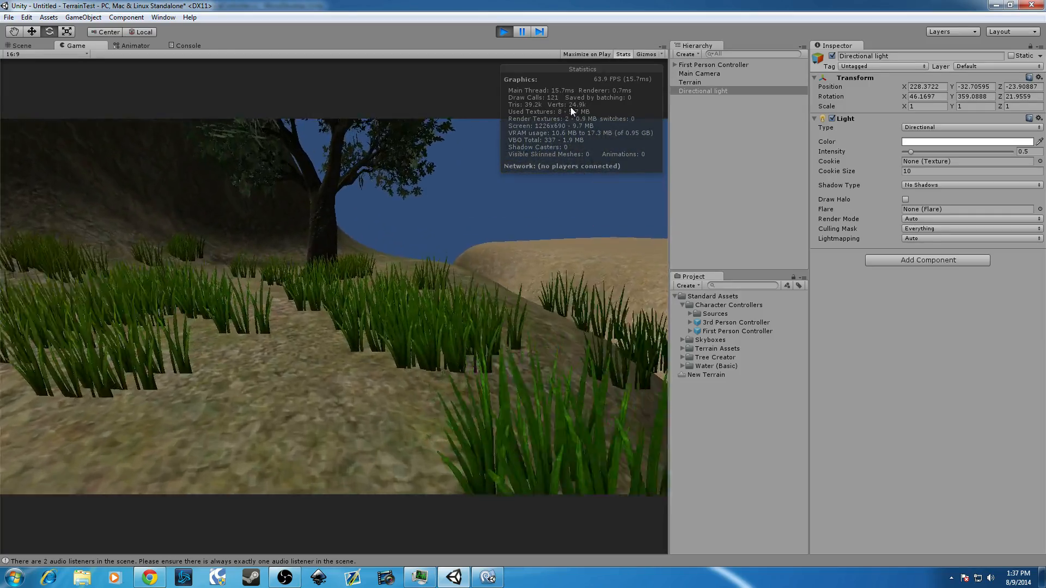
key("w")
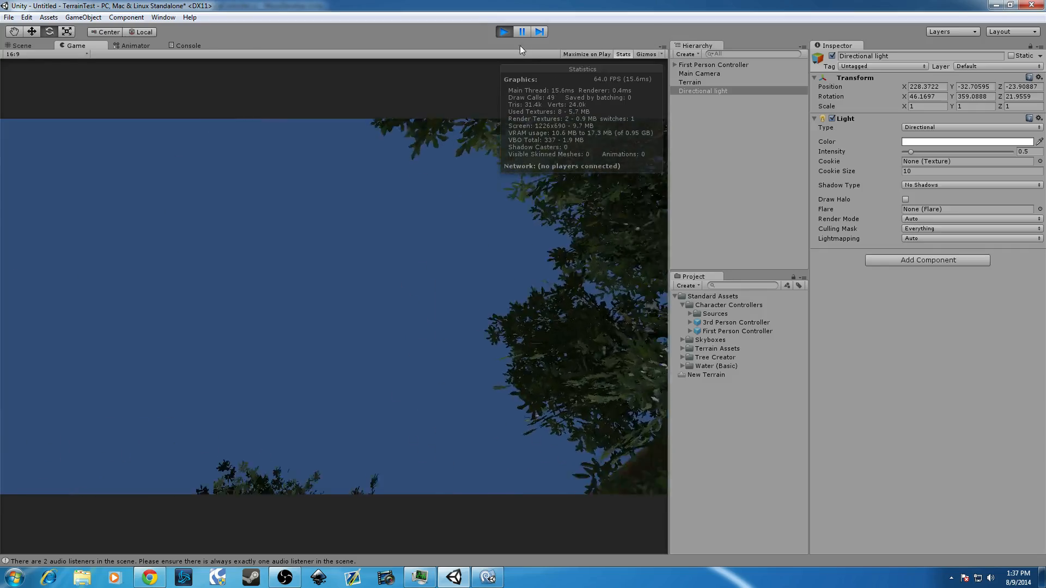
Stop the game and return to the scene view to examine the mountain's trees and grass from near and far.
left_click(503, 32)
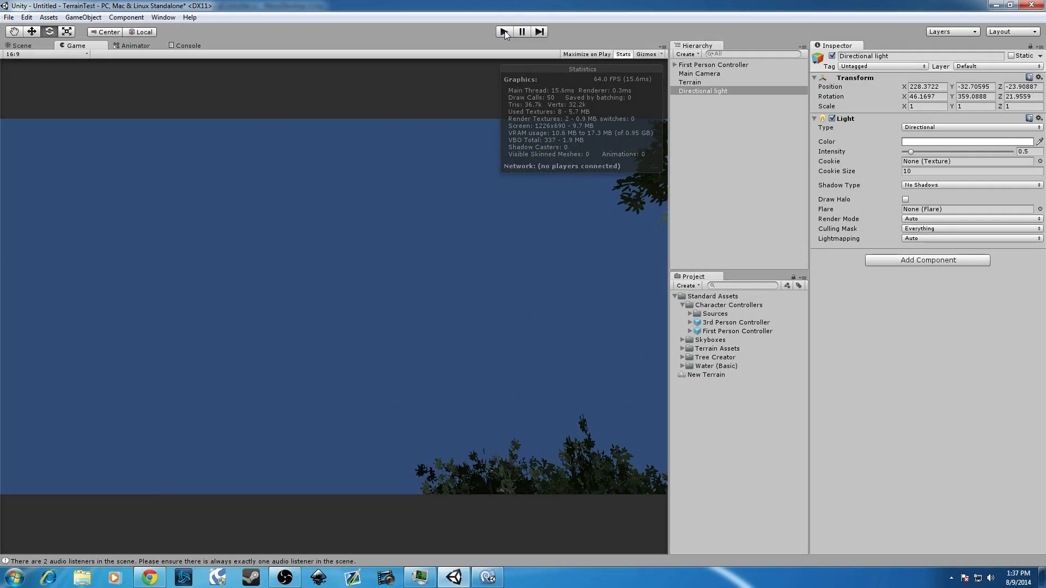
left_click(36, 47)
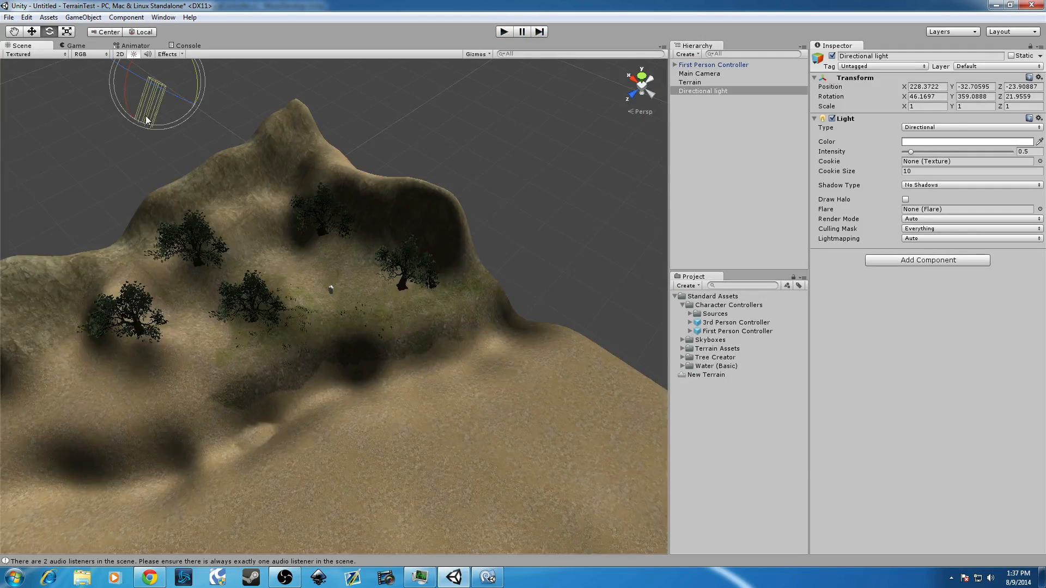
scroll(358, 310, "down", 5)
scroll(357, 309, "up", 15)
scroll(359, 306, "down", 10)
scroll(359, 305, "up", 4)
middle_click_drag(359, 305, 375, 288)
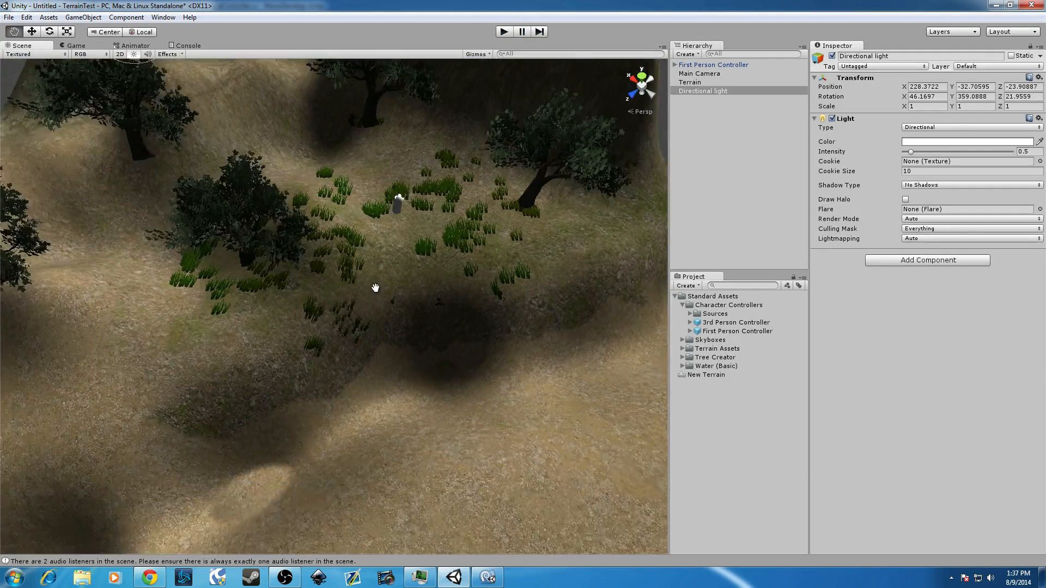
scroll(378, 296, "down", 10)
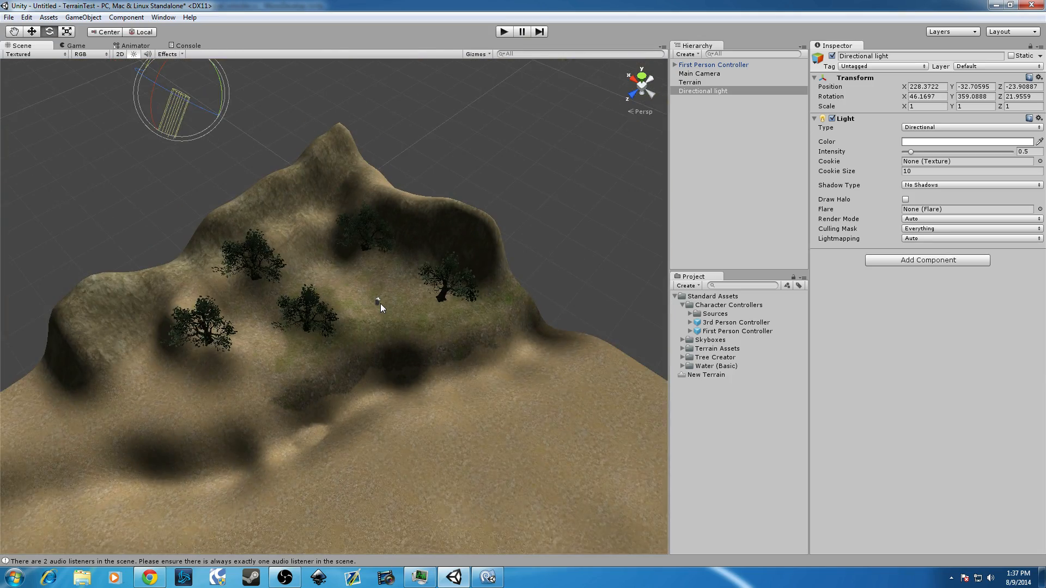
scroll(380, 303, "up", 3)
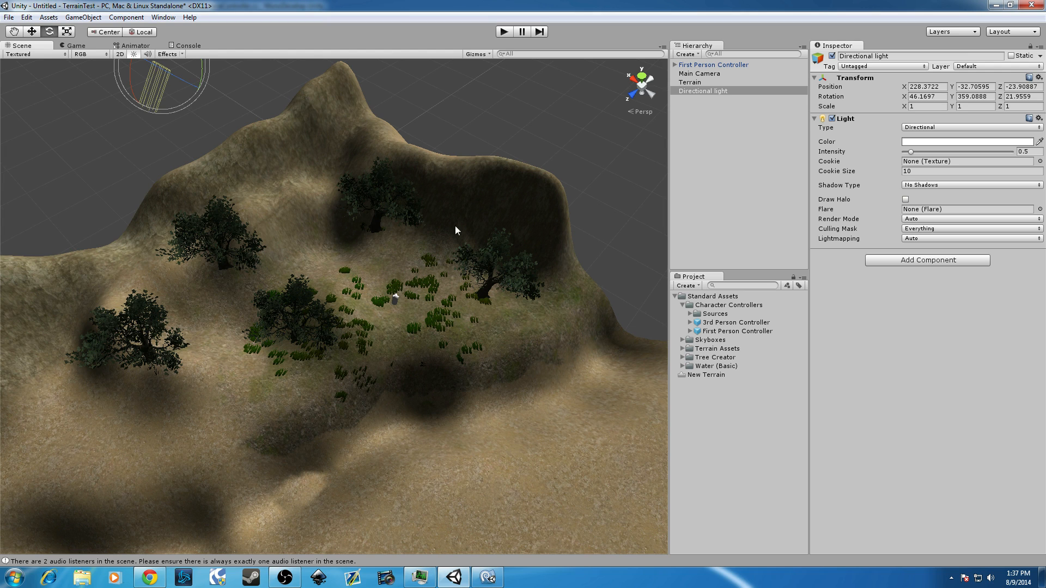
Place the Daylight Simple Water prefab from Water (Basic) in the scene at the foot of the mountain.
left_click(693, 84)
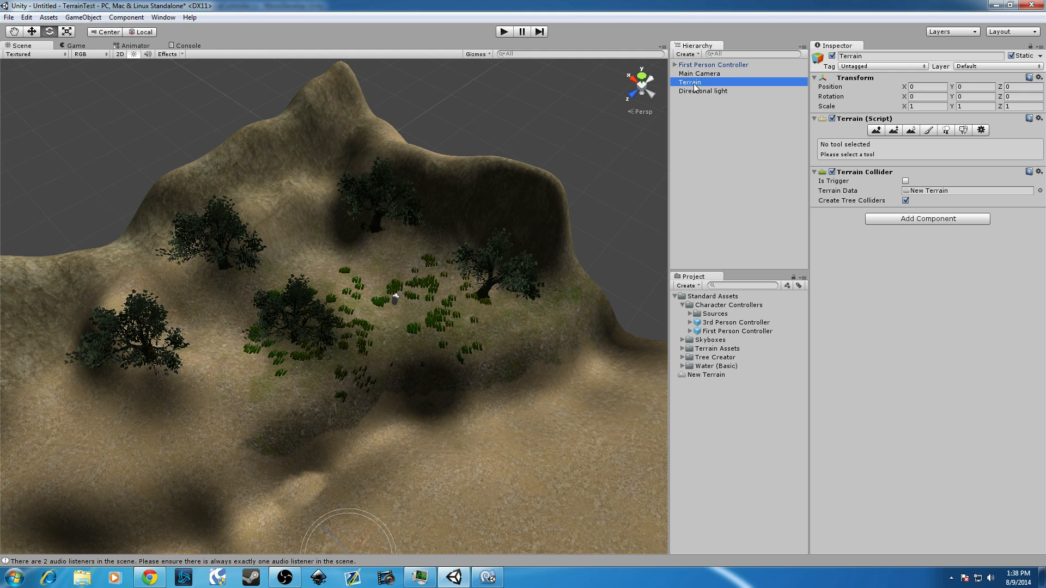
left_click(682, 366)
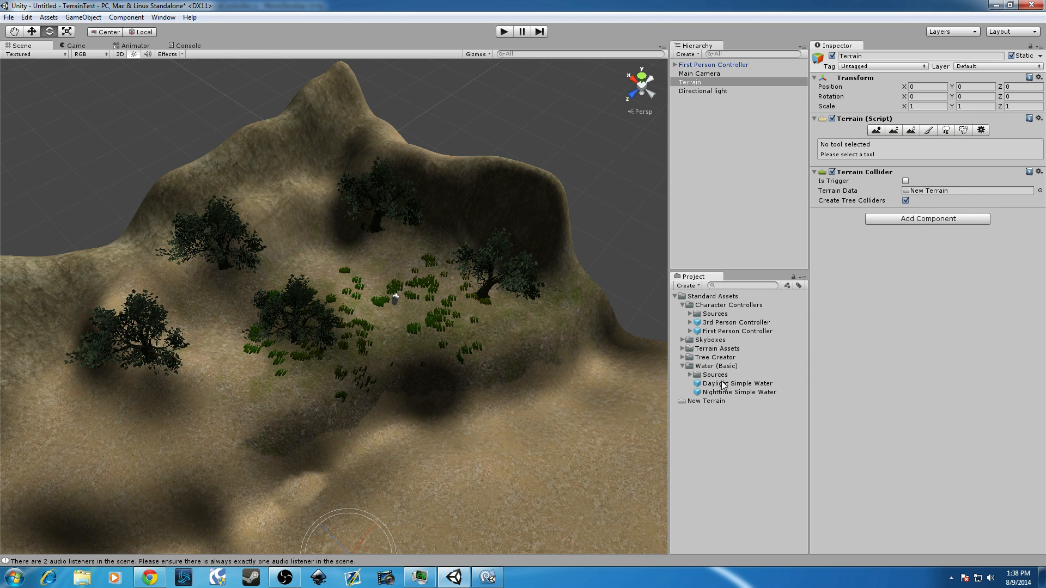
left_click_drag(715, 388, 392, 352)
scroll(505, 357, "down", 5)
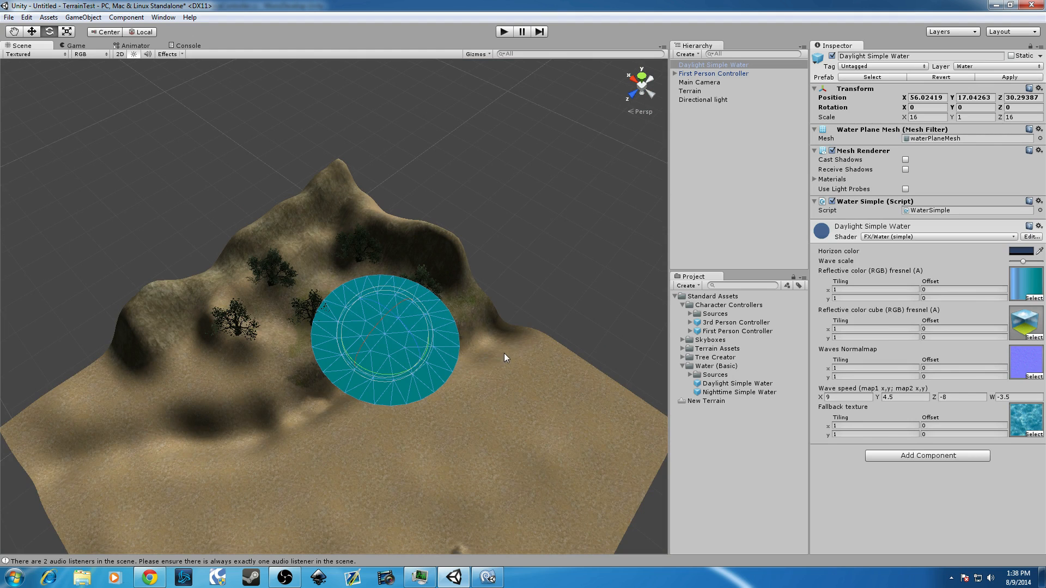
Stretch the water plane to a Z scale of about 68.7 and rotate it about 24° around the Y axis.
middle_click_drag(504, 356, 498, 335)
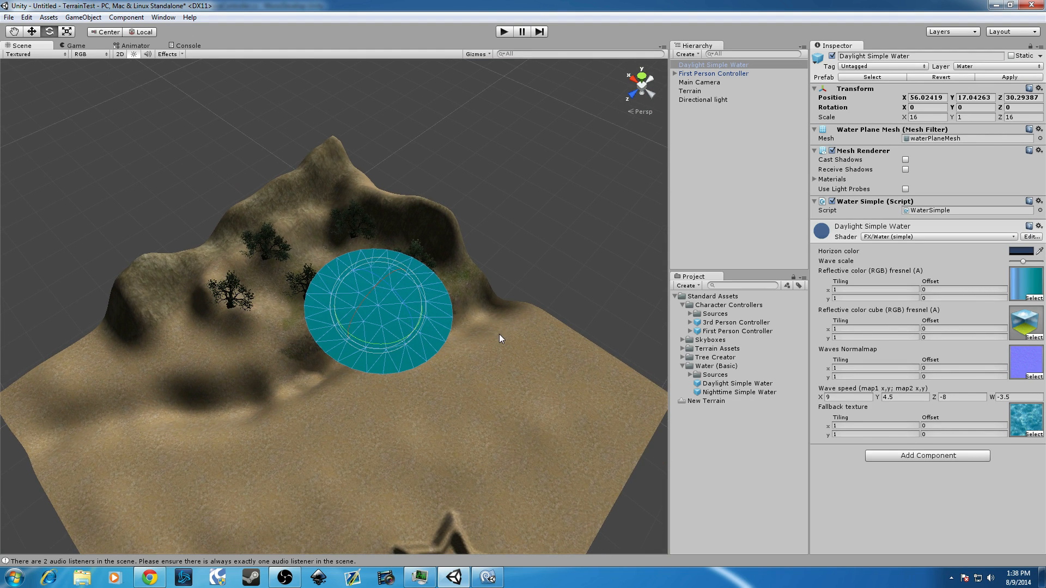
left_click(33, 31)
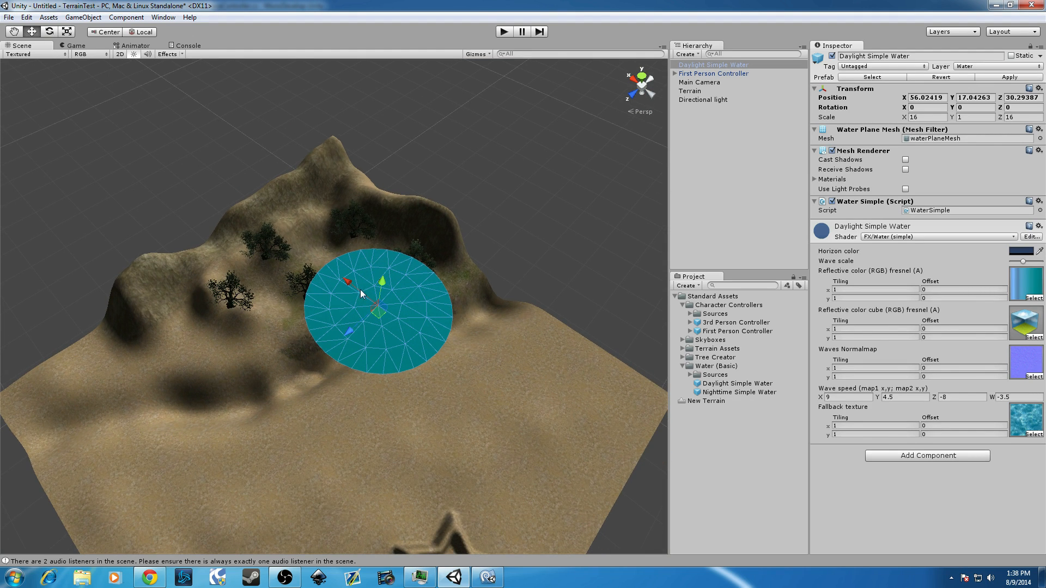
left_click(66, 33)
left_click_drag(348, 332, 210, 366)
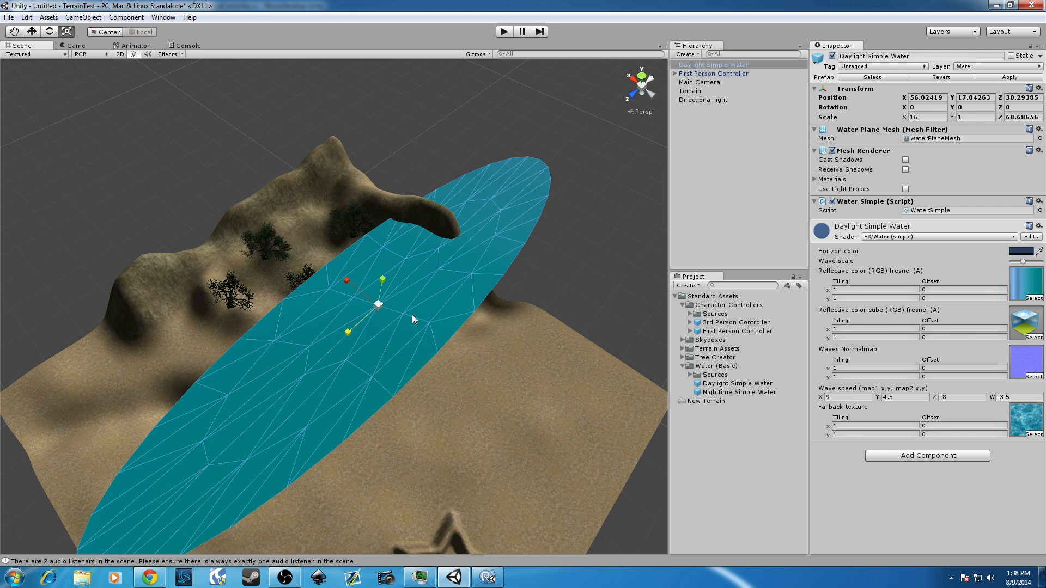
left_click(50, 31)
left_click_drag(359, 331, 237, 224)
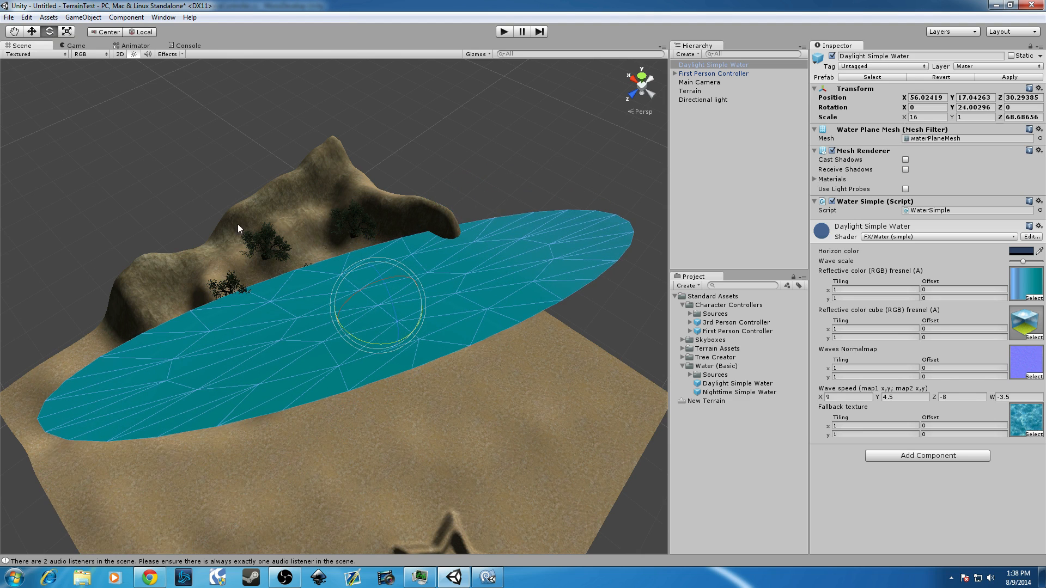
Move the water down into the river channel, to about X 57.5, Y 6.7, Z 45.7.
left_click(14, 31)
left_click_drag(408, 324, 432, 304)
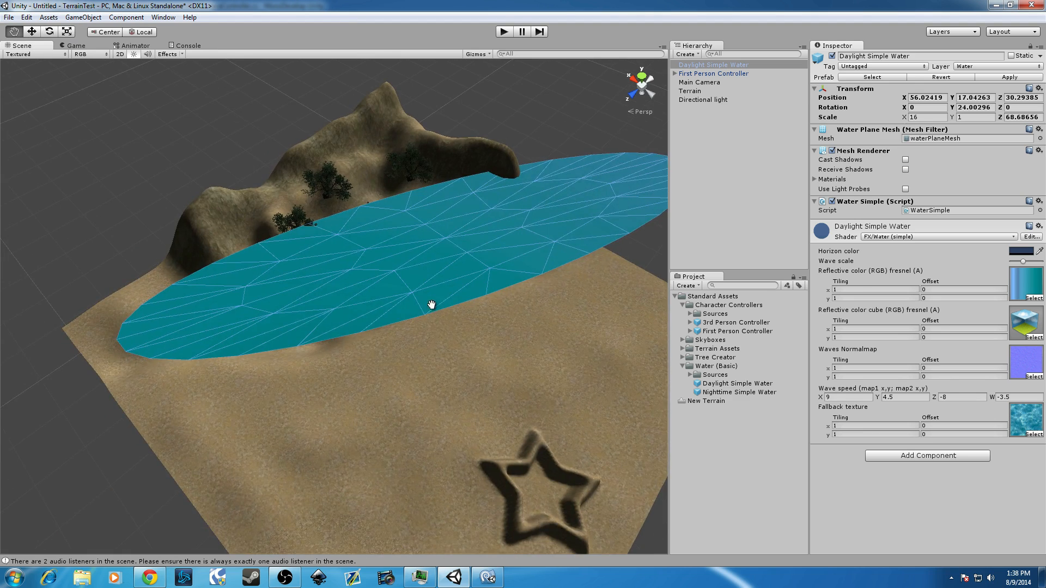
key("w")
left_click_drag(408, 248, 394, 265)
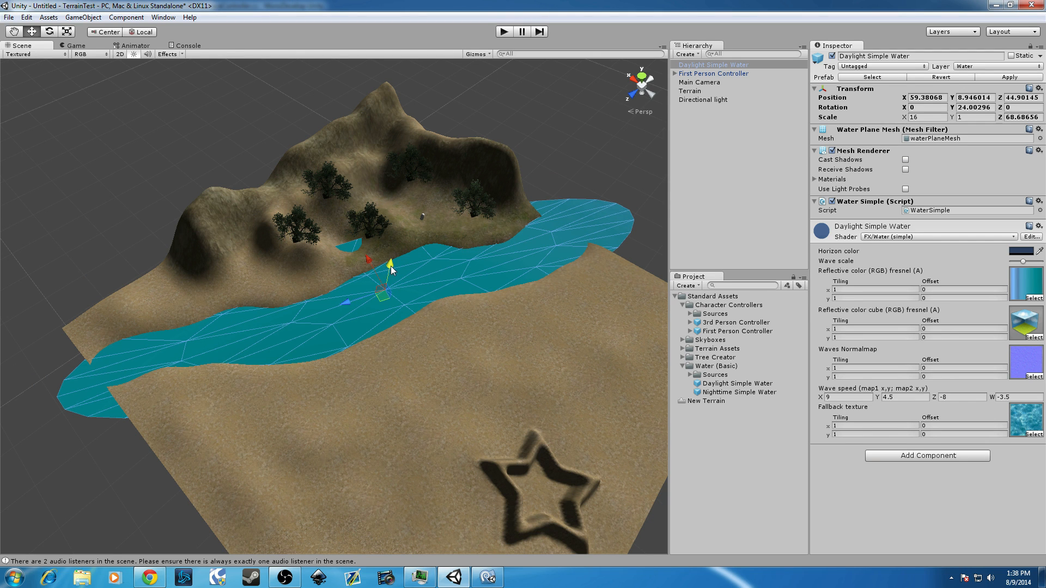
left_click_drag(369, 260, 392, 280)
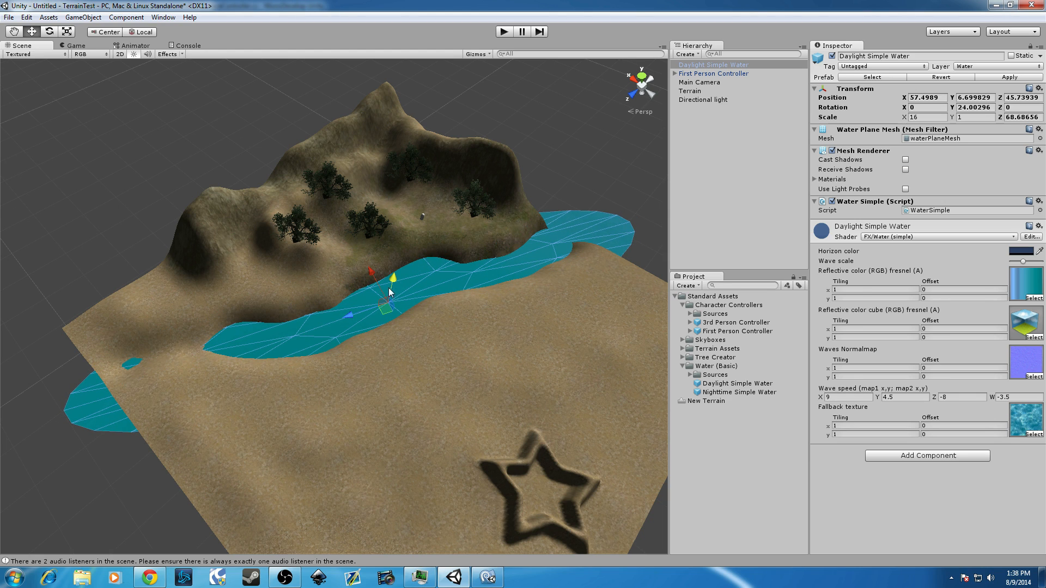
Scale the water to about 11 in X and 78.9 in Z, and raise it to about Y 9.26.
left_click(69, 31)
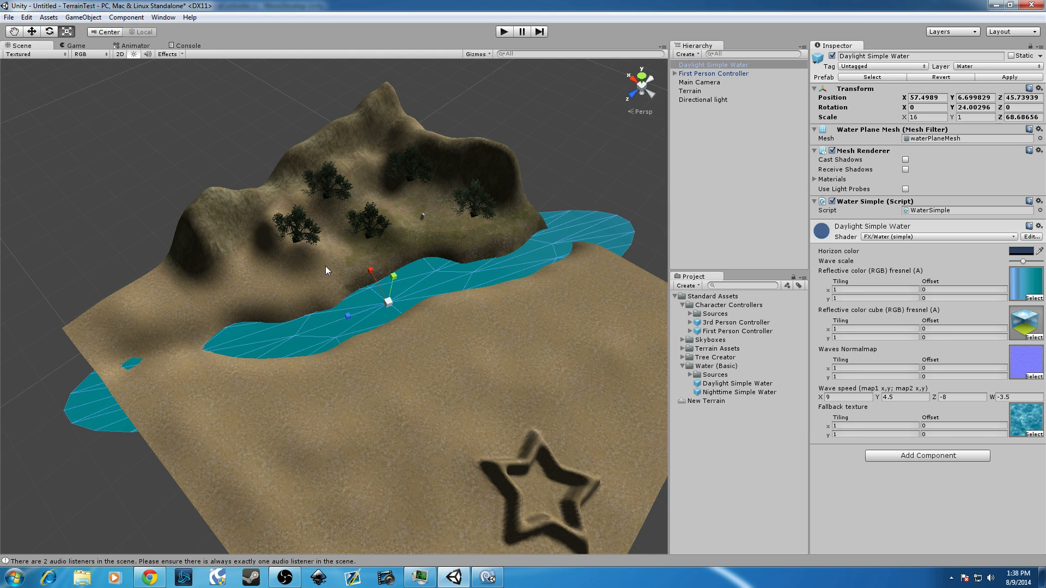
left_click_drag(346, 313, 341, 321)
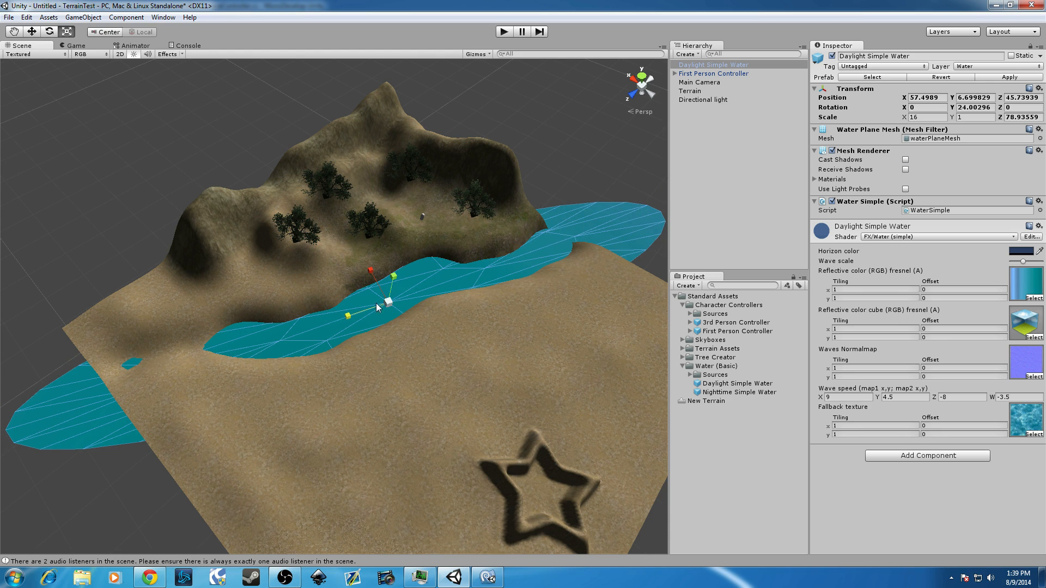
left_click_drag(368, 270, 394, 271)
left_click(37, 31)
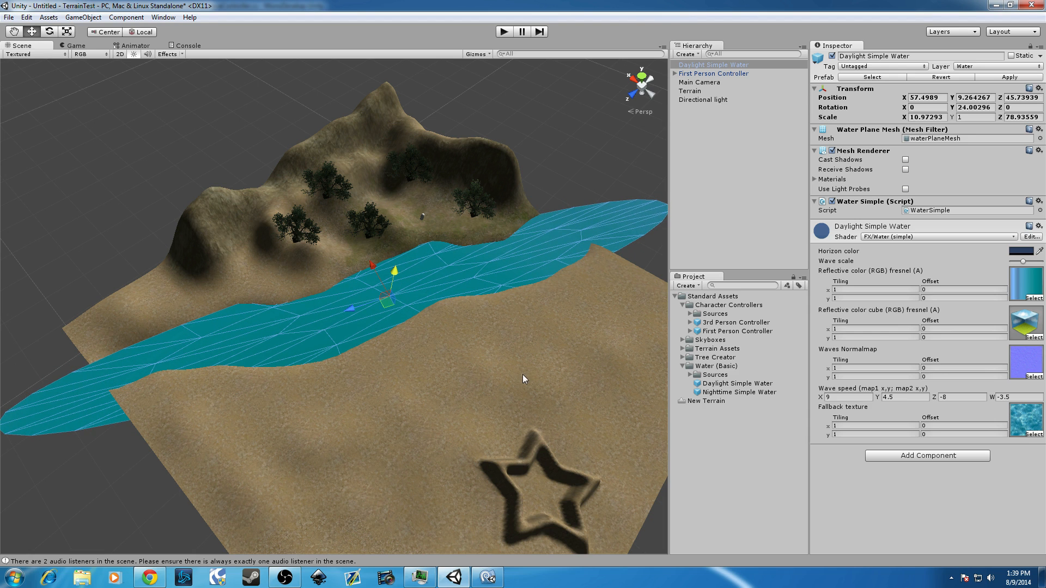
Examine how the river meets its banks and the grassy mountainside, from afar and up close.
left_click(525, 355)
scroll(513, 324, "down", 2)
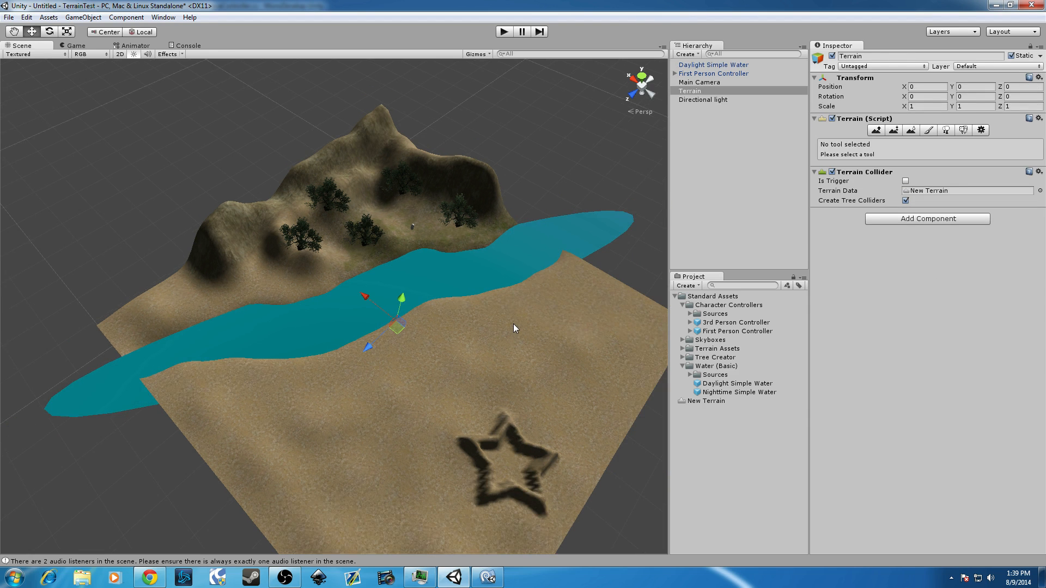
mouse_move(519, 325)
middle_mouse_down()
mouse_move(525, 268)
mouse_move(509, 292)
mouse_move(561, 327)
mouse_move(504, 327)
mouse_move(505, 312)
mouse_move(563, 275)
mouse_move(652, 273)
mouse_move(501, 312)
mouse_move(507, 341)
middle_mouse_up()
scroll(507, 340, "up", 10)
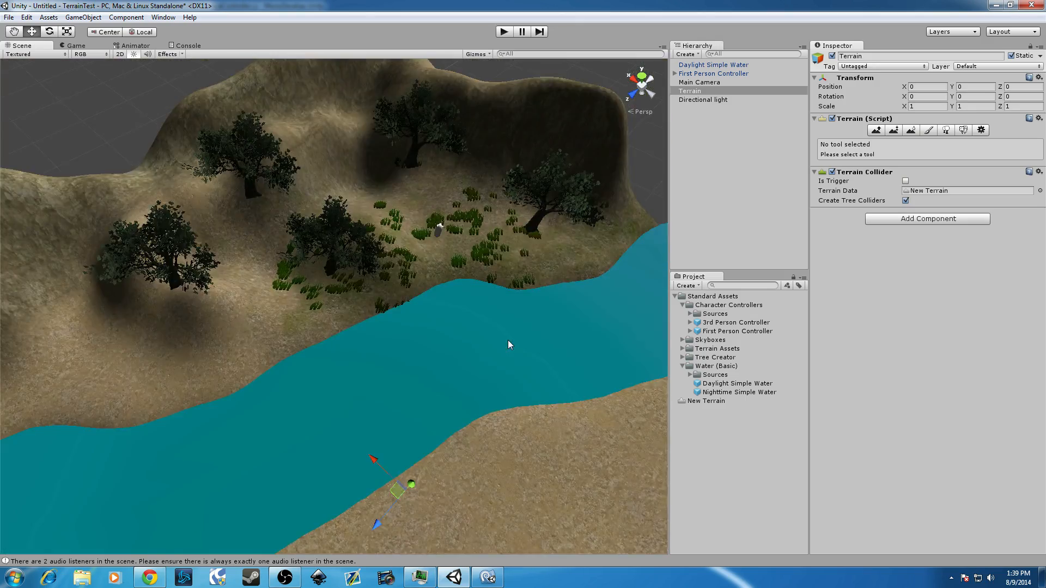
scroll(507, 344, "up", 5)
middle_click_drag(512, 342, 493, 310)
scroll(495, 312, "down", 5)
middle_click_drag(426, 309, 473, 334)
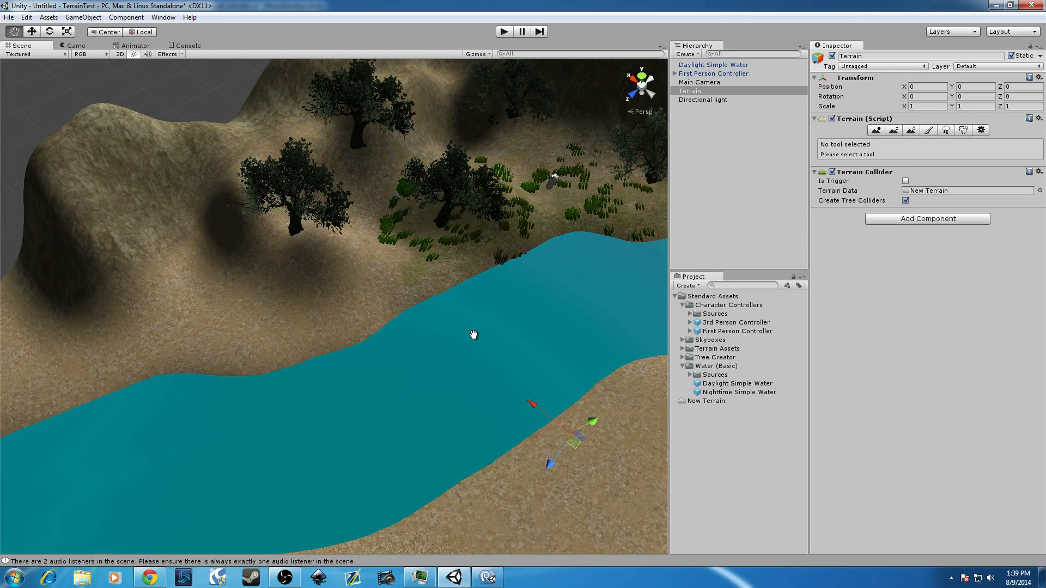
Select the water and run the scene briefly to preview the river in the game view, then stop it.
left_click(703, 66)
middle_click_drag(529, 319, 501, 305)
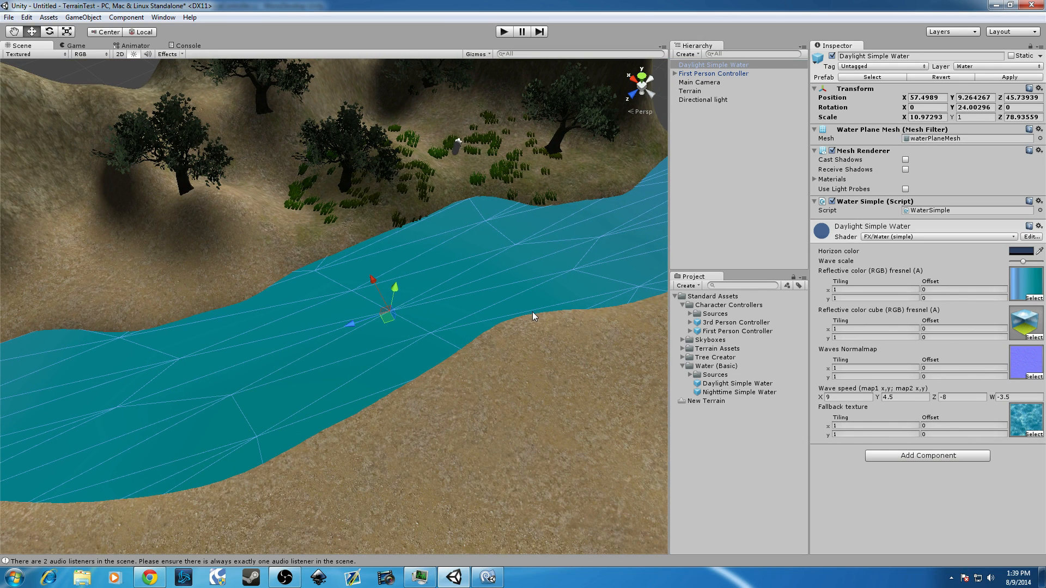
left_click(504, 31)
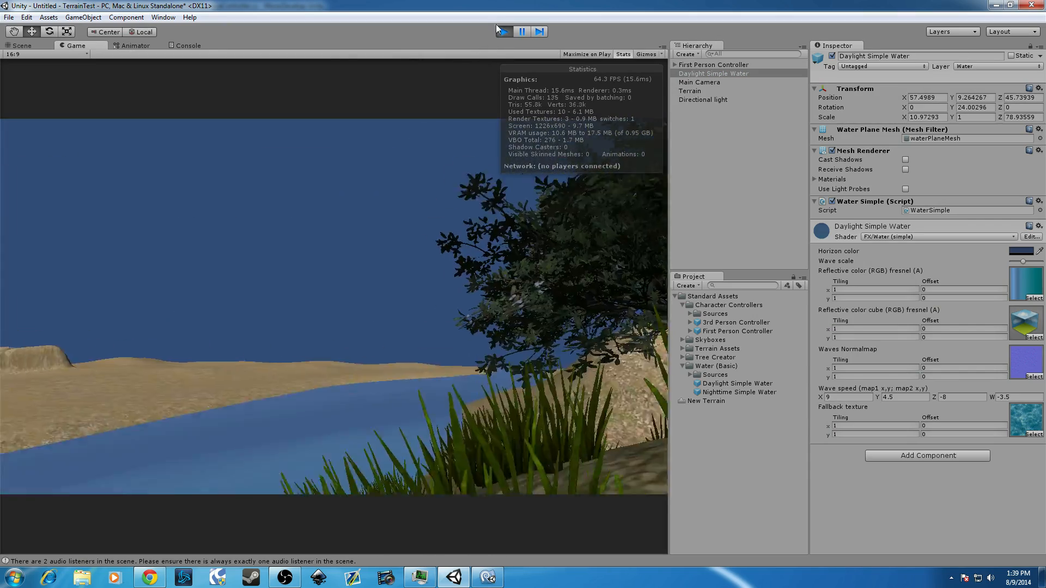
left_click(503, 31)
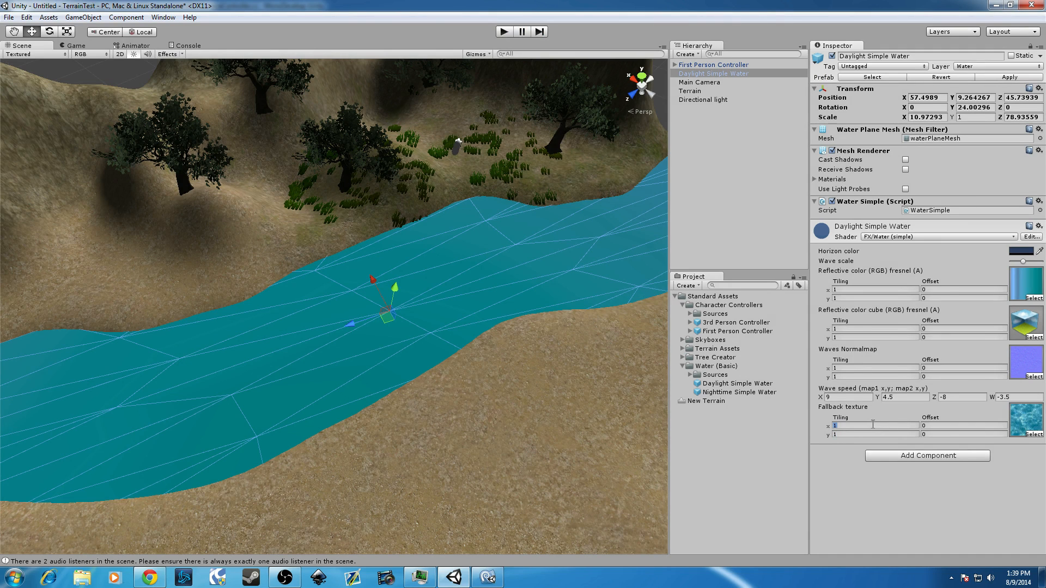
Set the water's fallback texture tiling to 20 in both x and y, and reselect the water to check it.
type("20")
left_click(872, 434)
type("20")
left_click(599, 450)
scroll(501, 407, "down", 5)
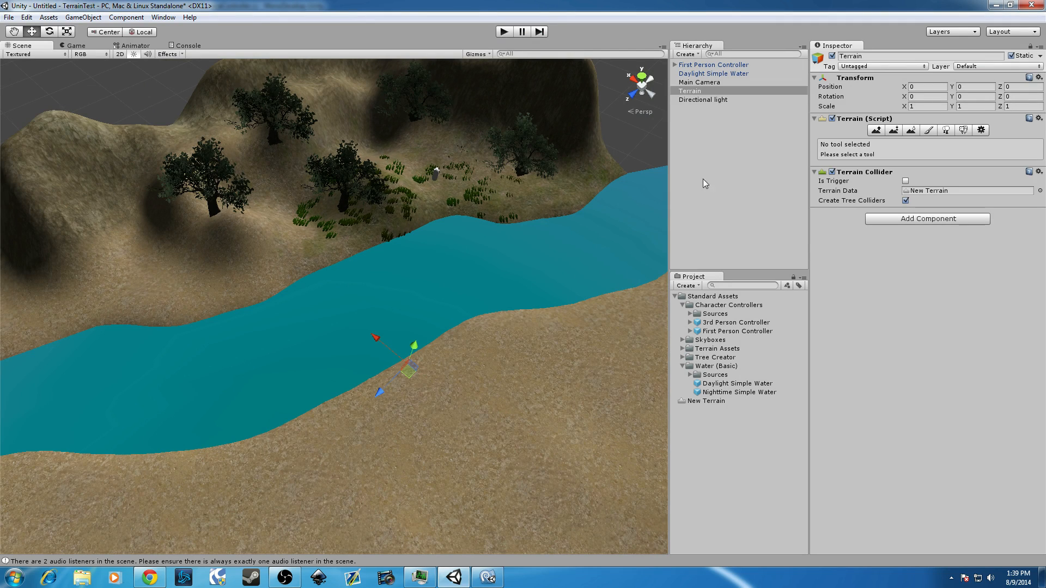
left_click(713, 64)
left_click(720, 74)
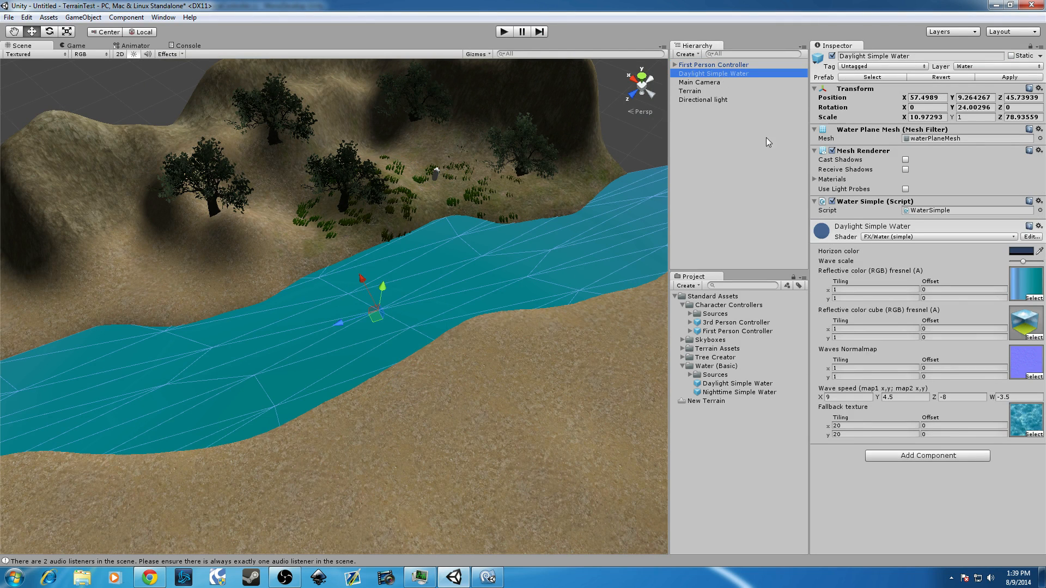
Set the water's reflective color, reflective color cube and waves normalmap tiling to 20 in both x and y.
left_click(851, 368)
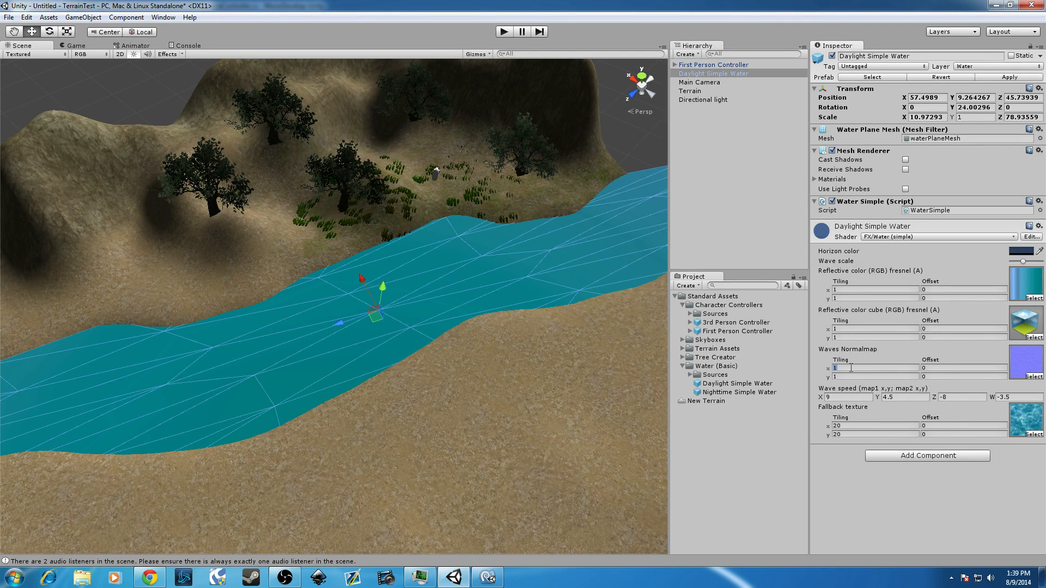
left_click(844, 377)
left_click(843, 328)
type("20")
Run the scene and walk through the grass and trees on the mountainside to view the retiled water.
left_click(502, 33)
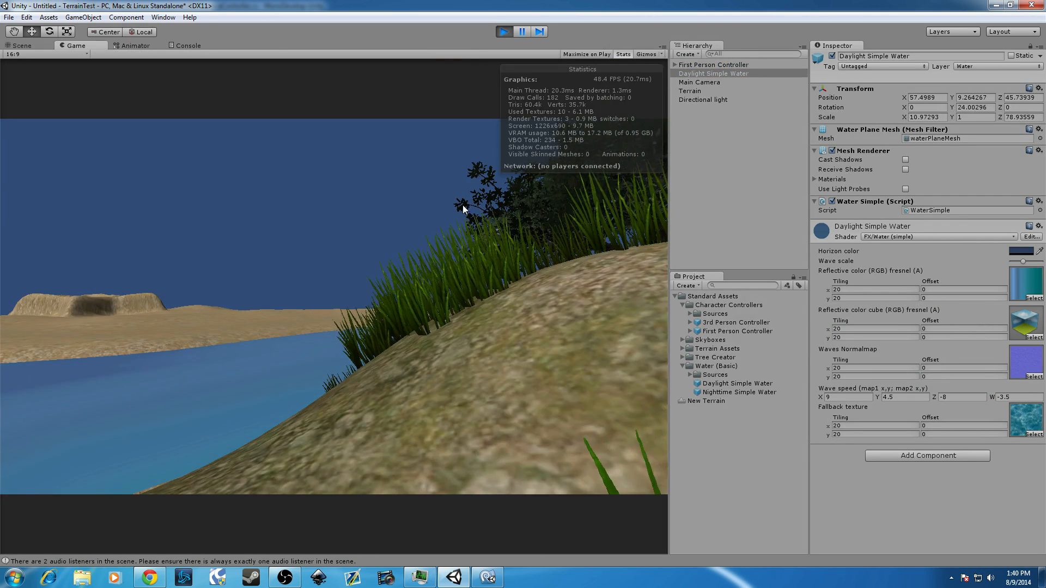
key("w")
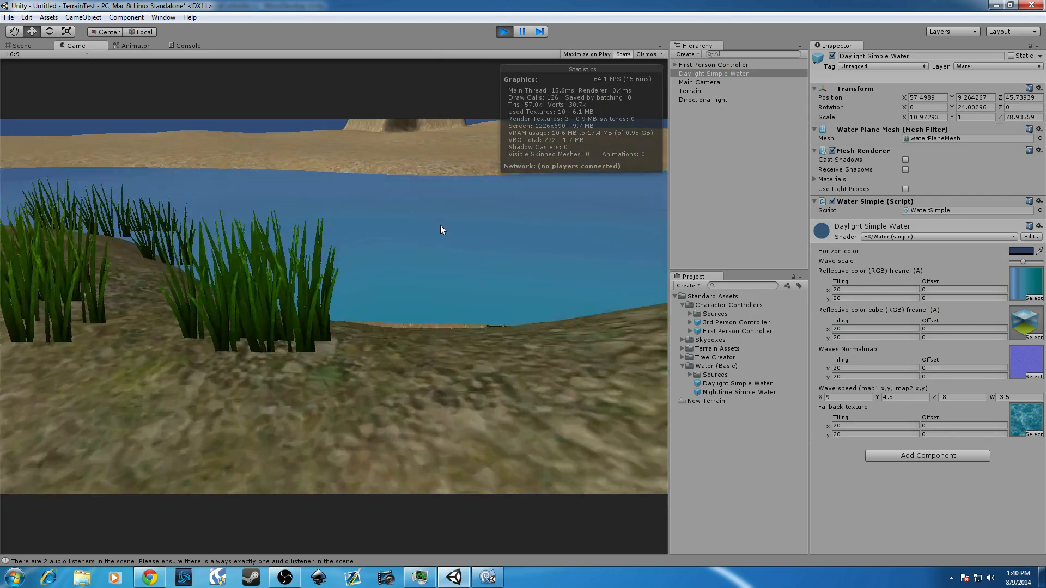
key("w")
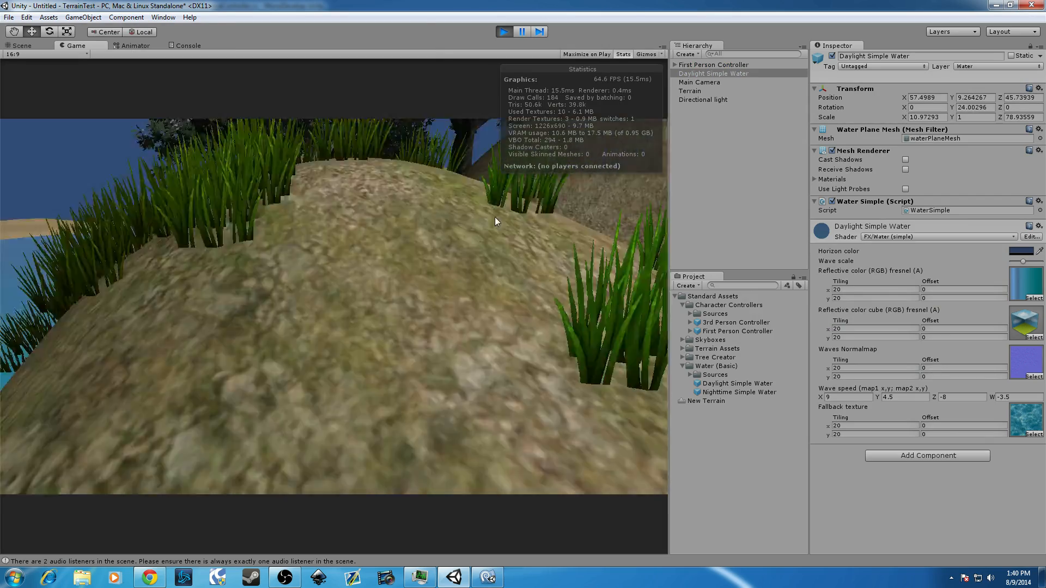
key("w")
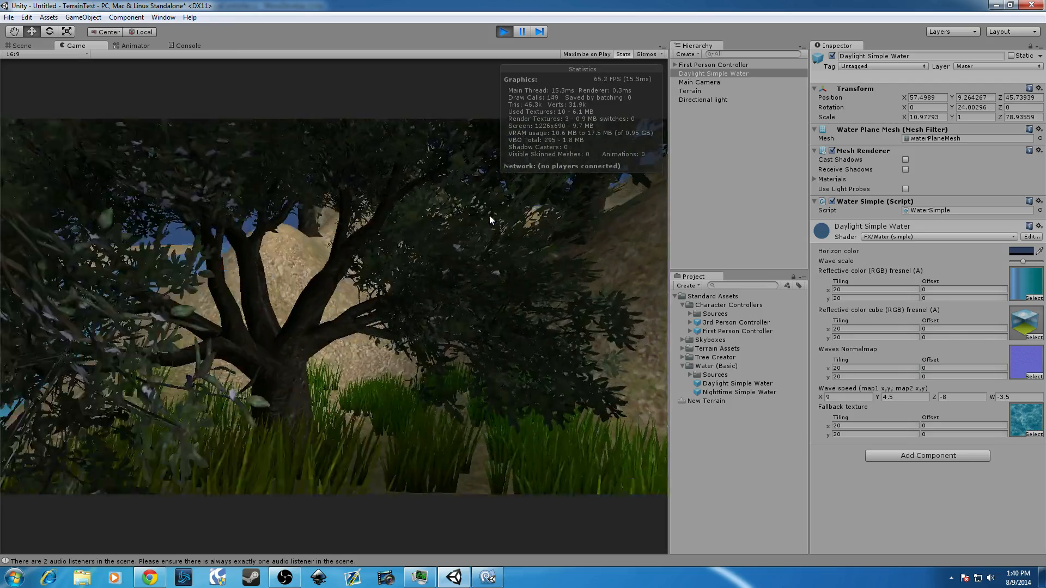
key("w")
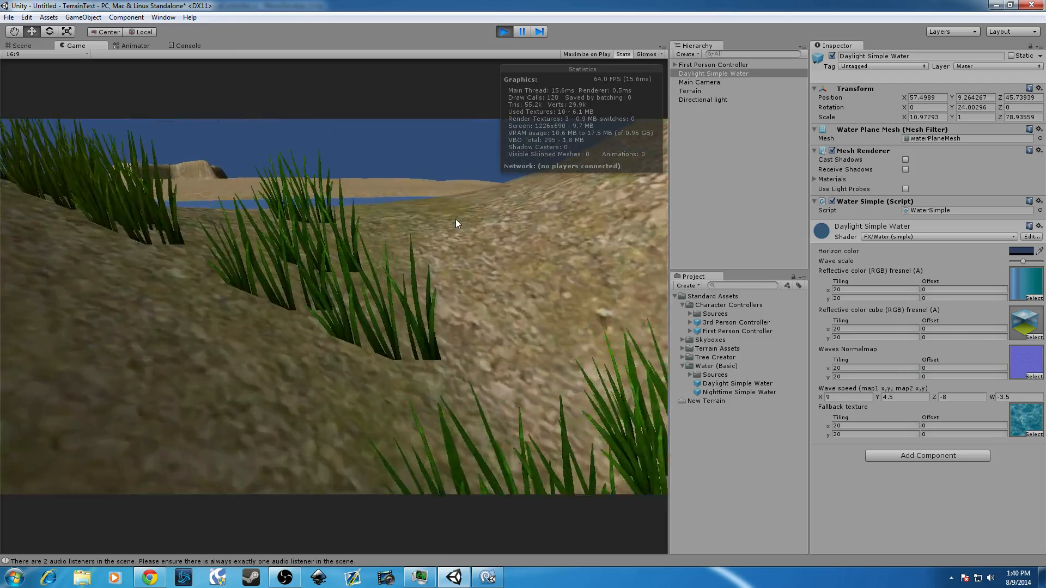
key("w")
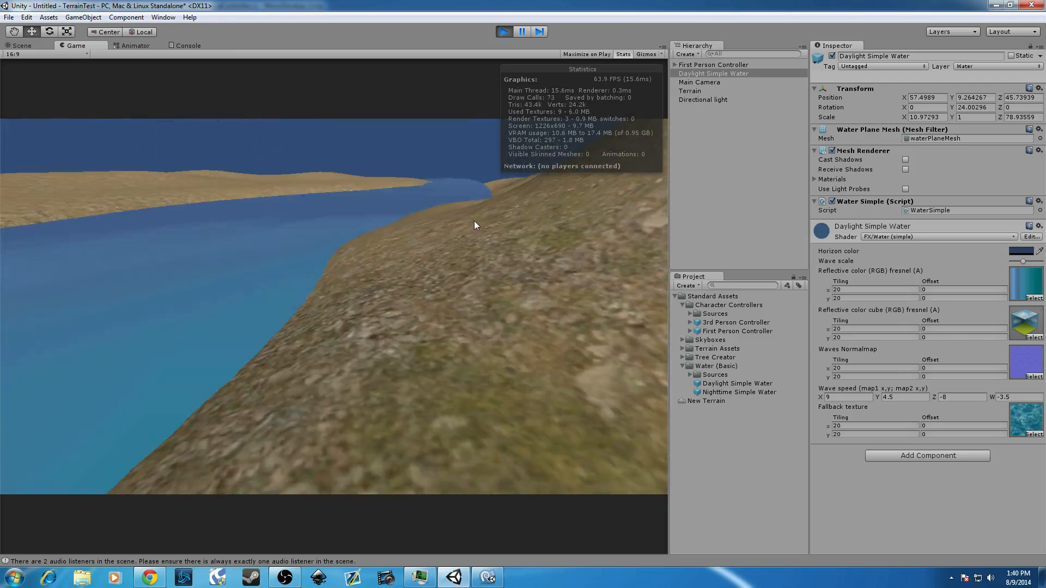
Walk along the sandy riverbank to examine the water surface up close and toward the river's far end.
key("w")
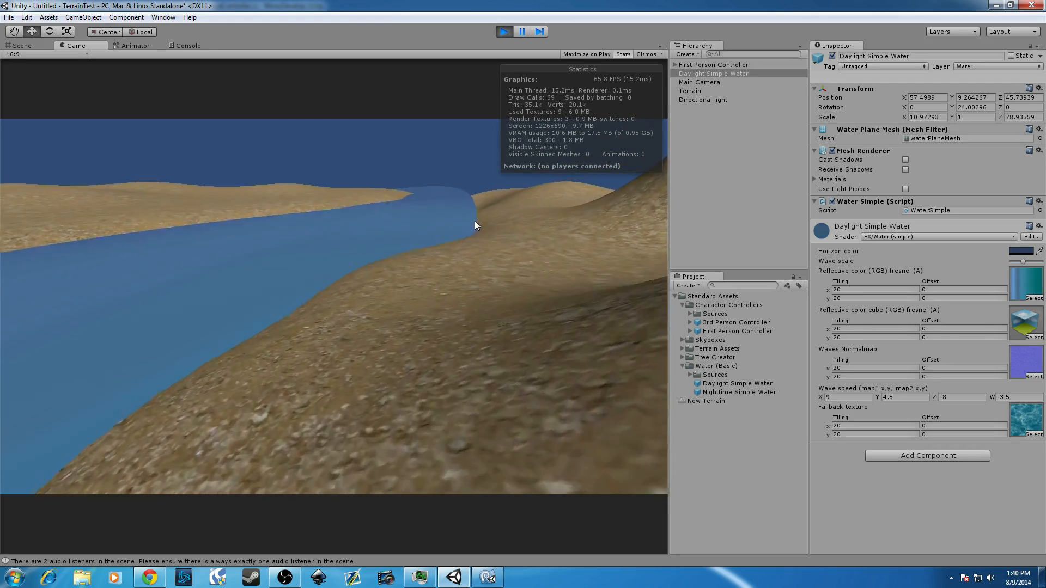
key("w")
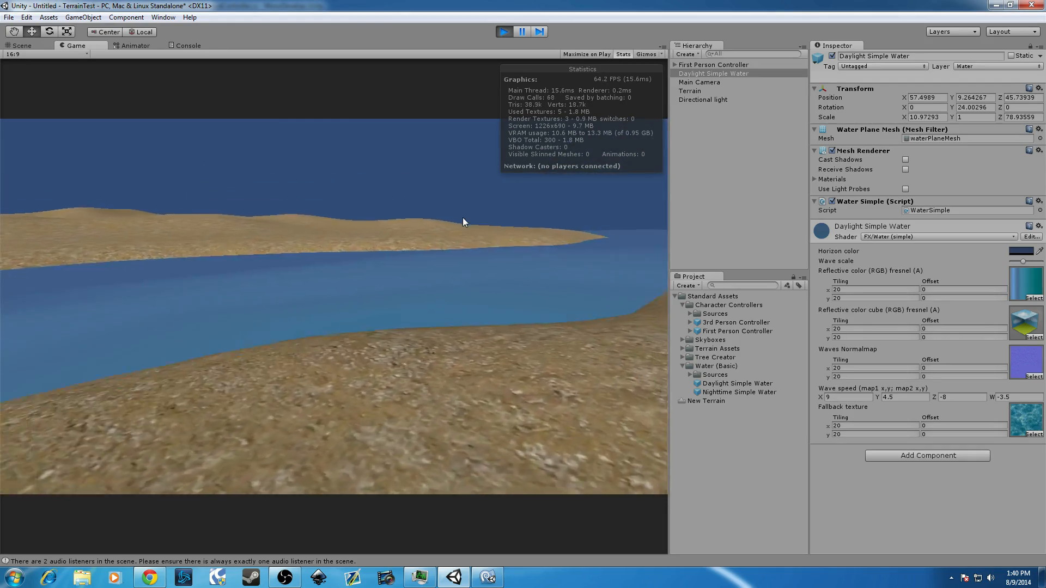
key("w")
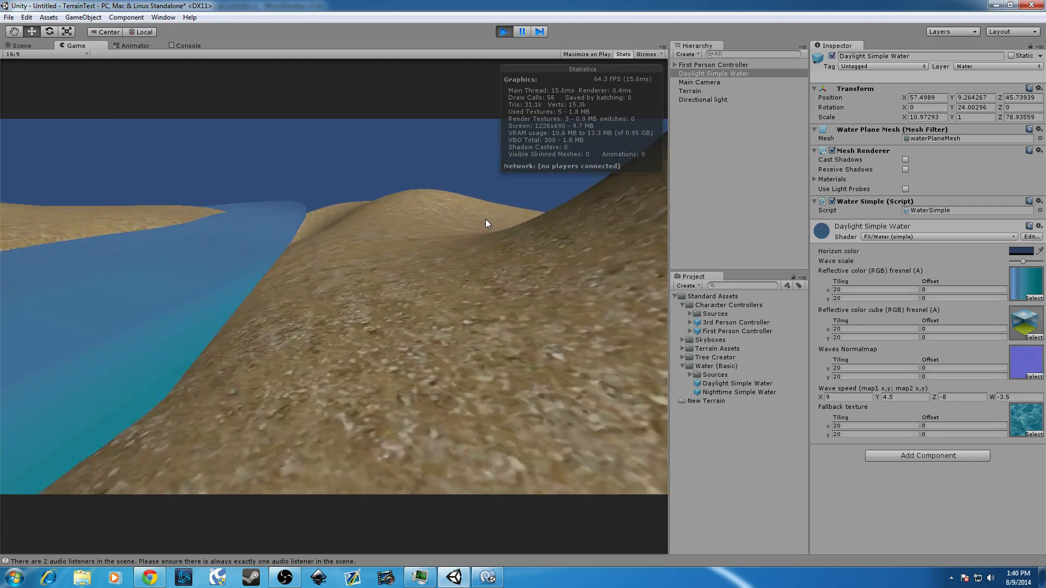
key("w")
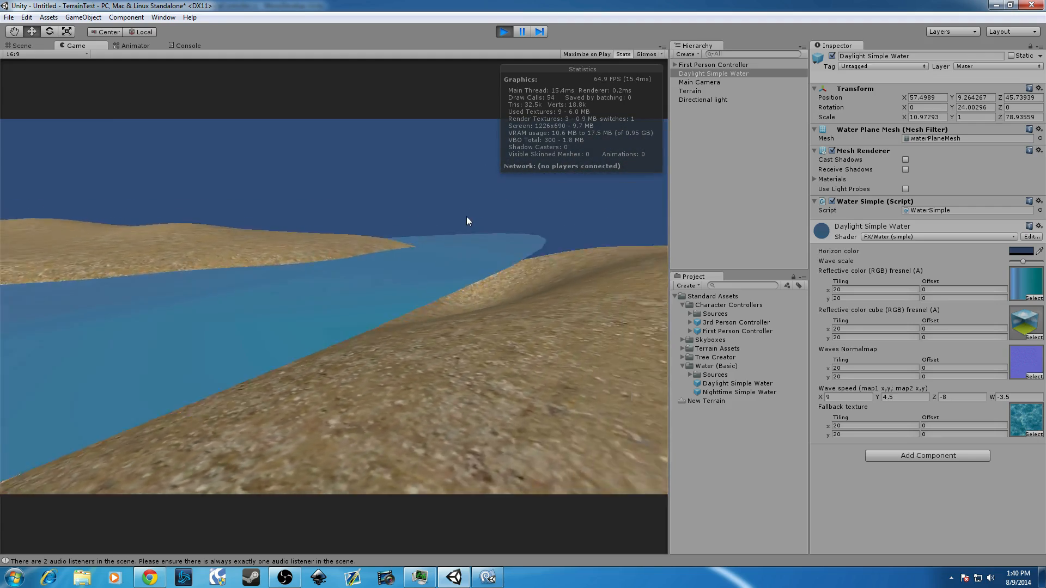
key("w")
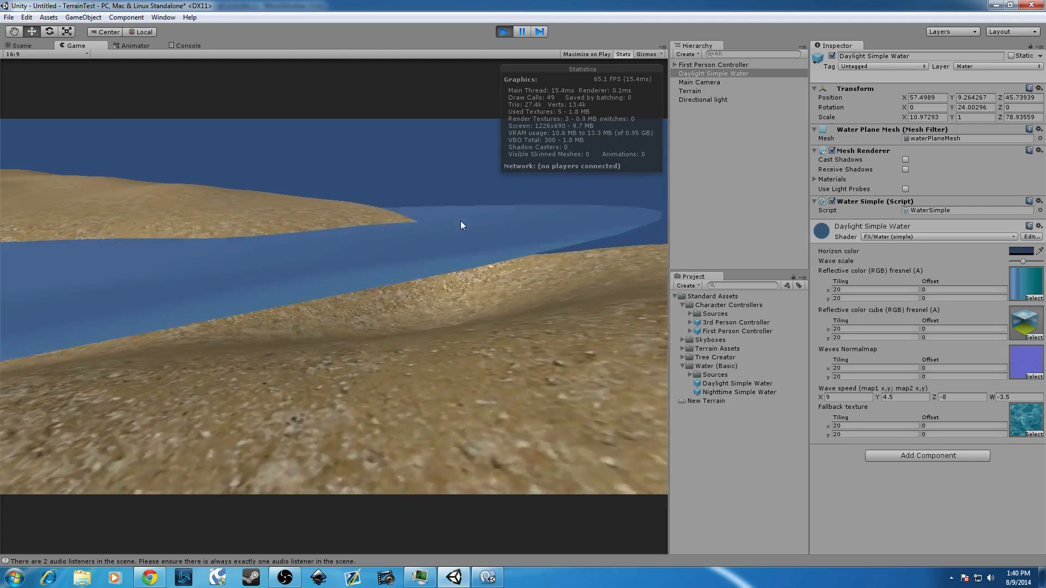
key("w")
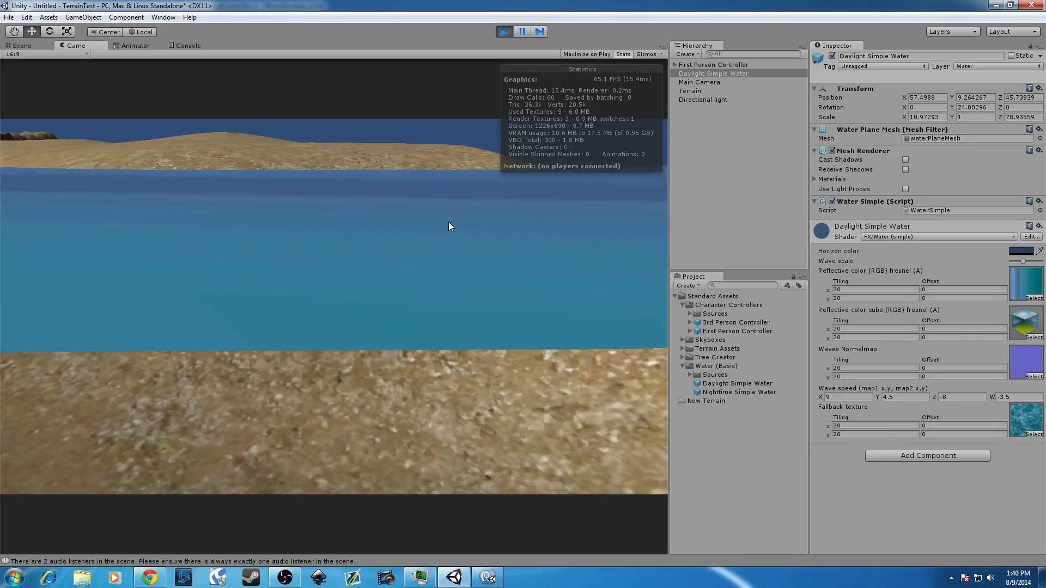
key("w")
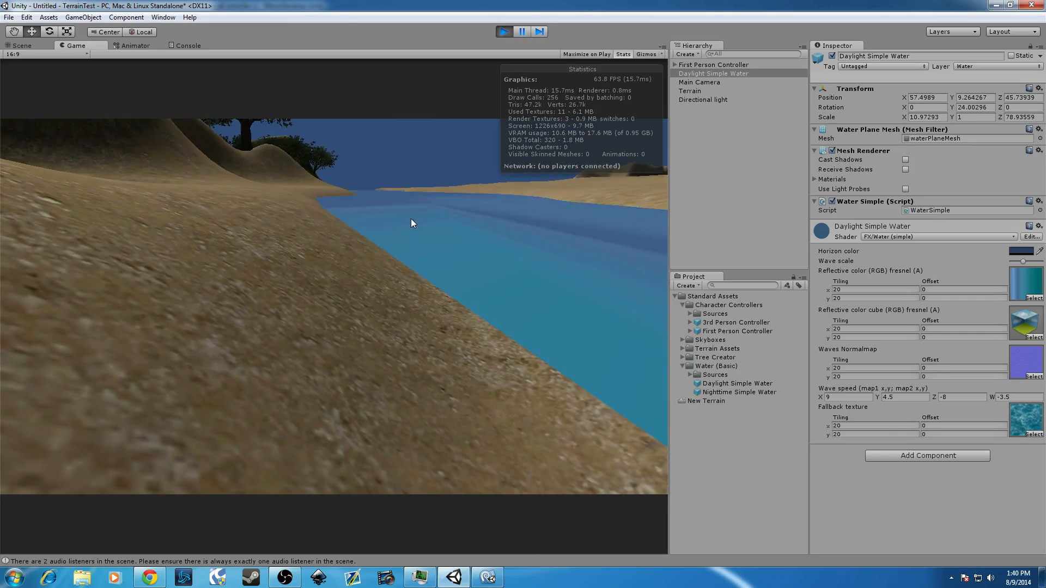
key("w")
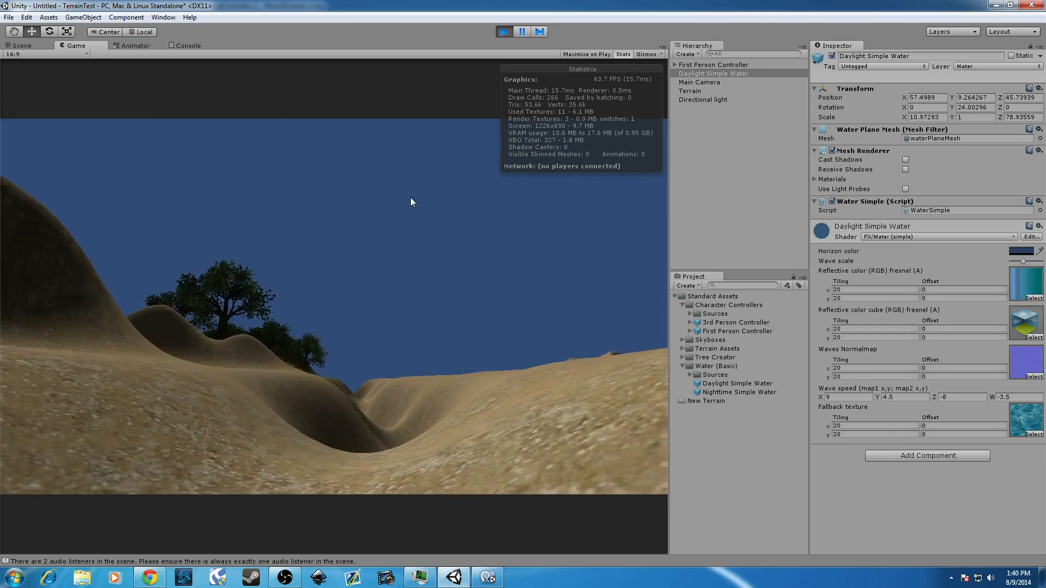
key("w")
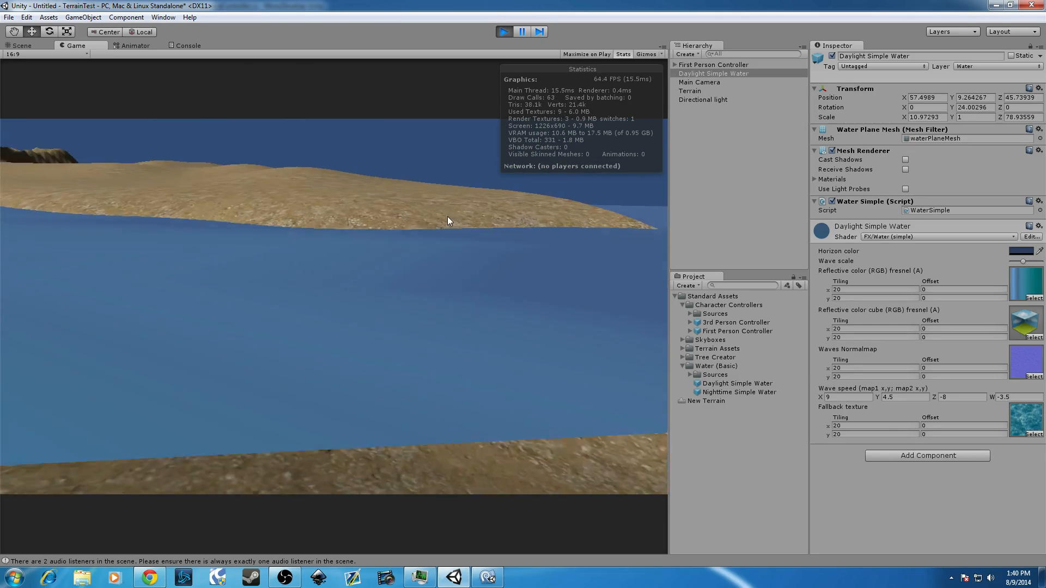
key("w")
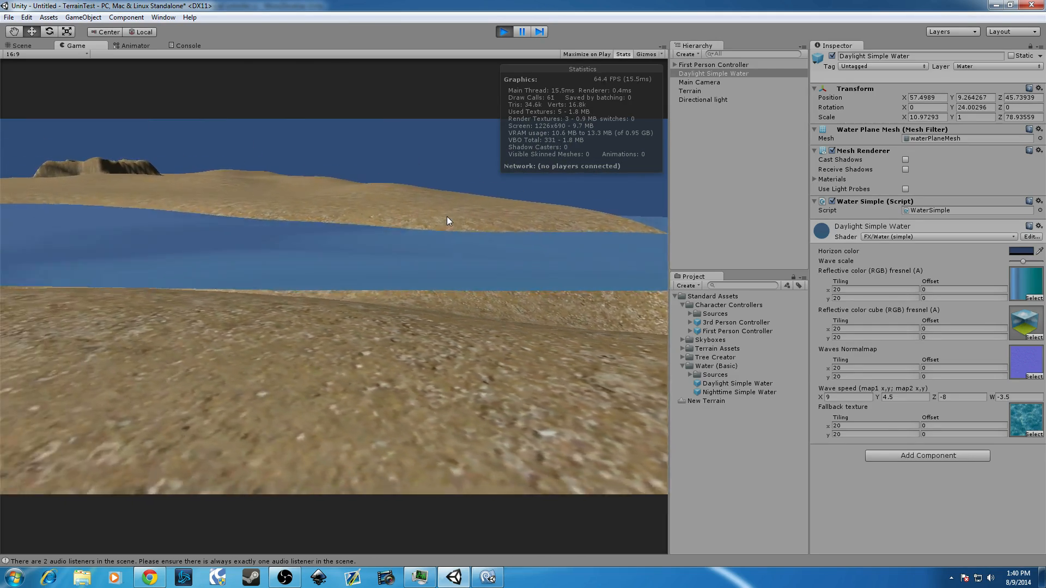
Walk down into the river channel and between its slopes to examine the water from above and below.
key("w")
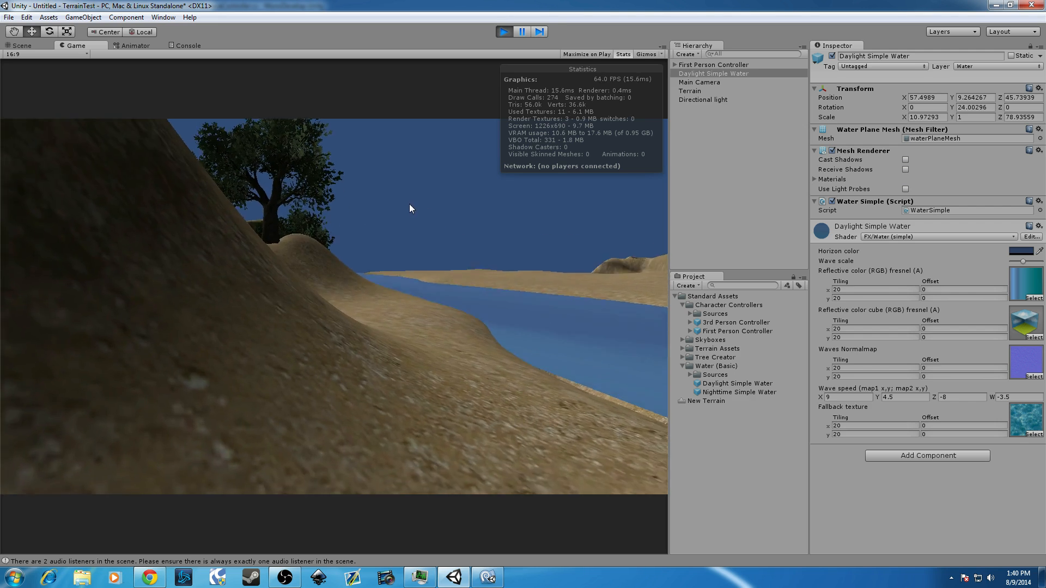
key("w")
key("w")
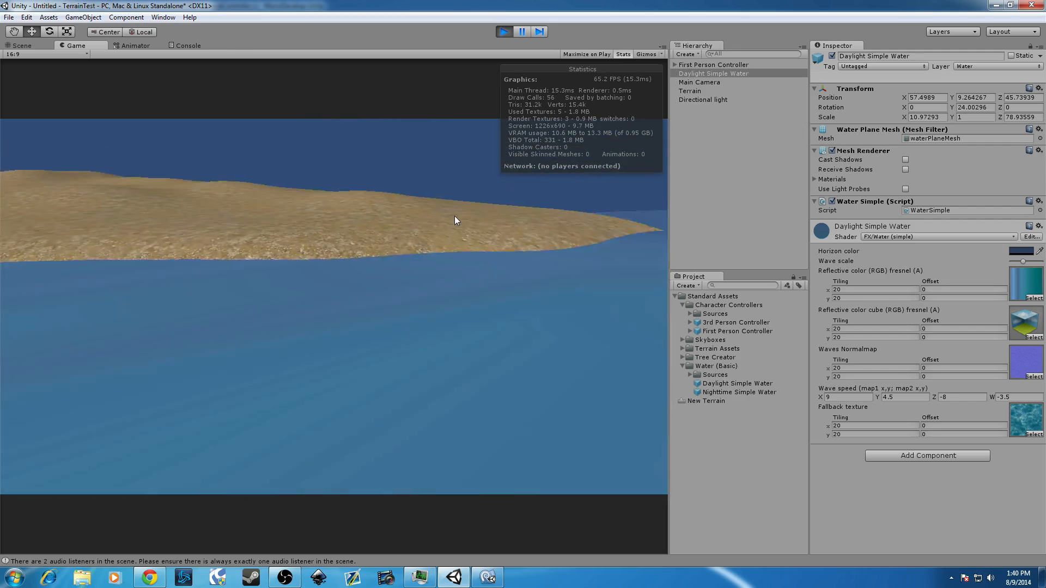
key("w")
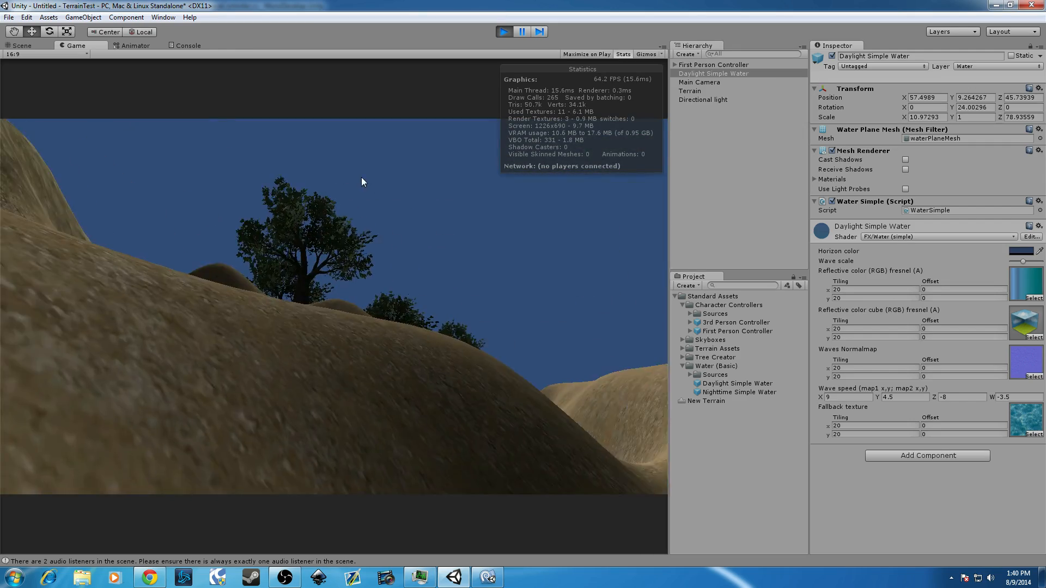
key("w")
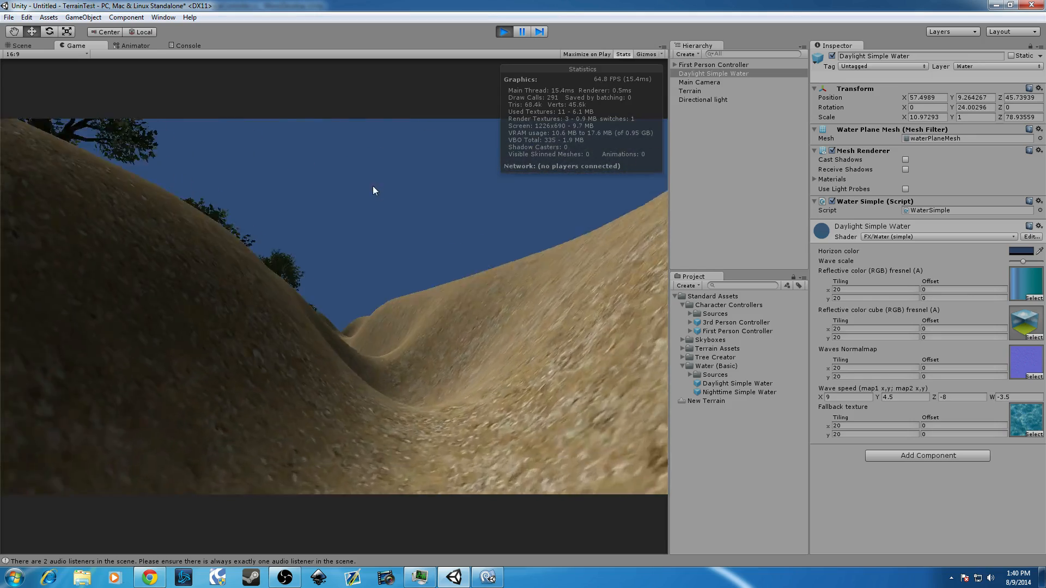
key("w")
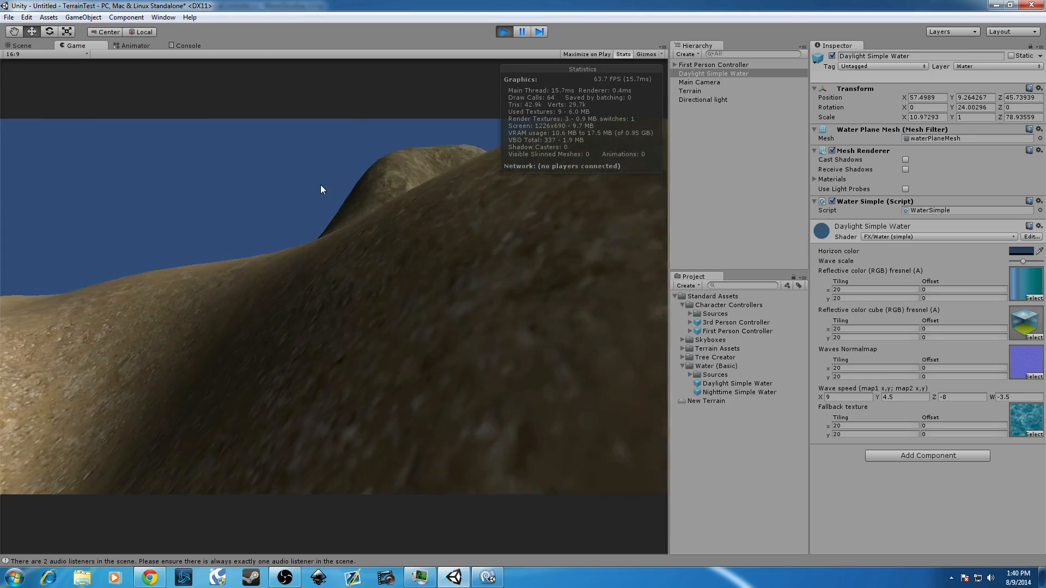
key("w")
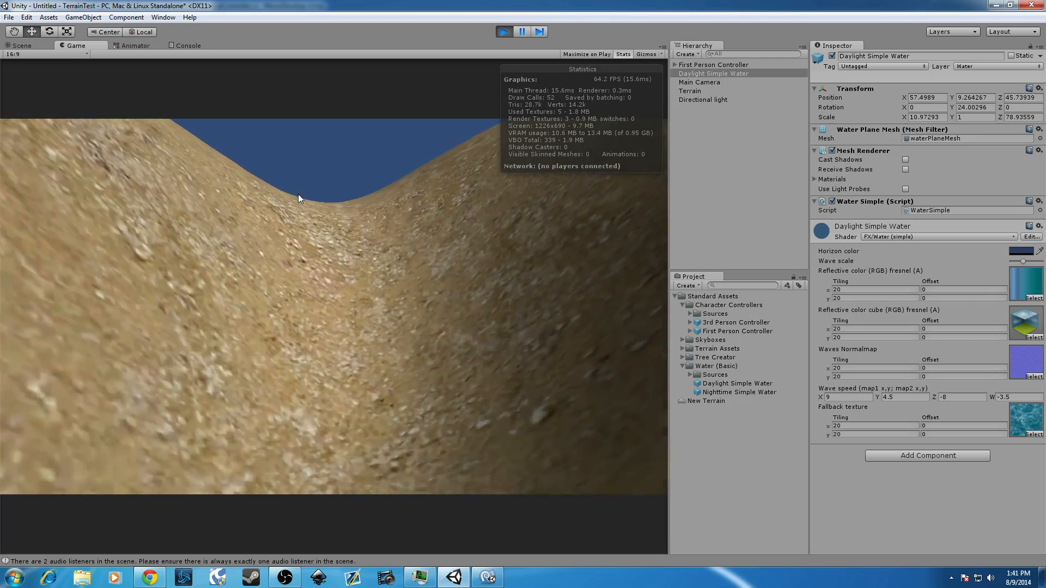
key("w")
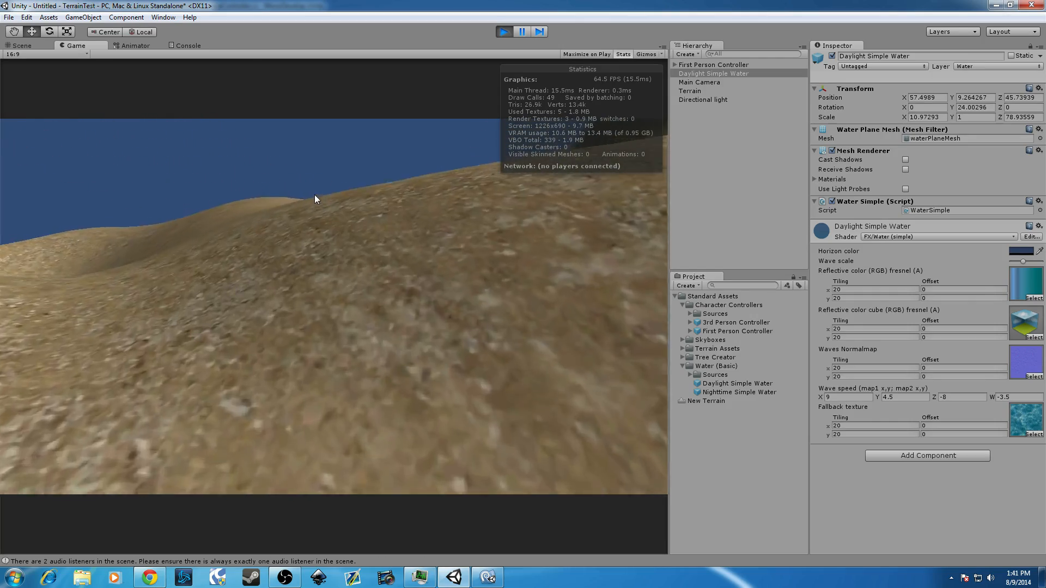
Follow the riverbank back to the grass and trees to check the scenery, and stop the scene.
key("w")
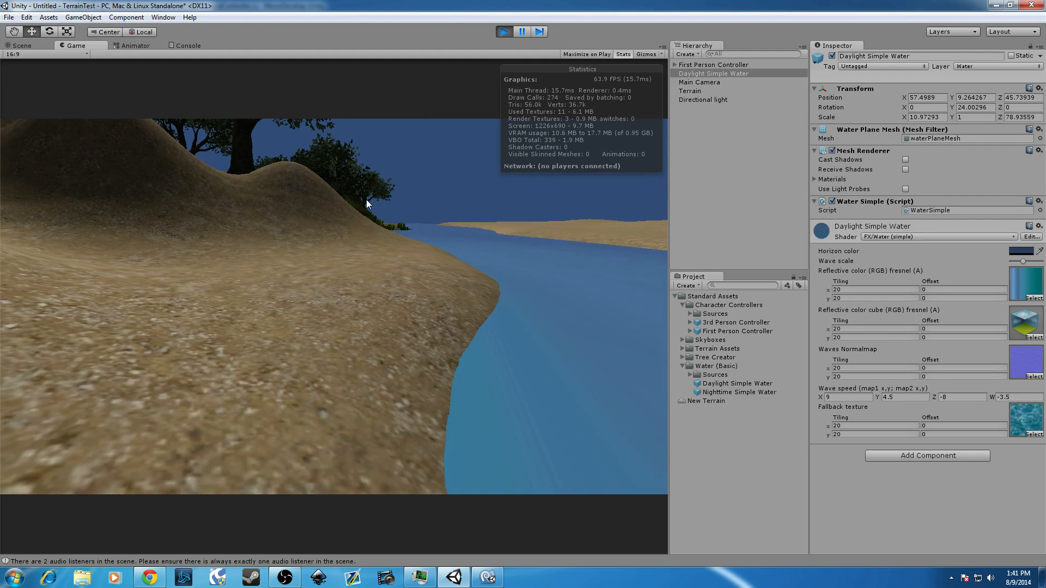
key("w")
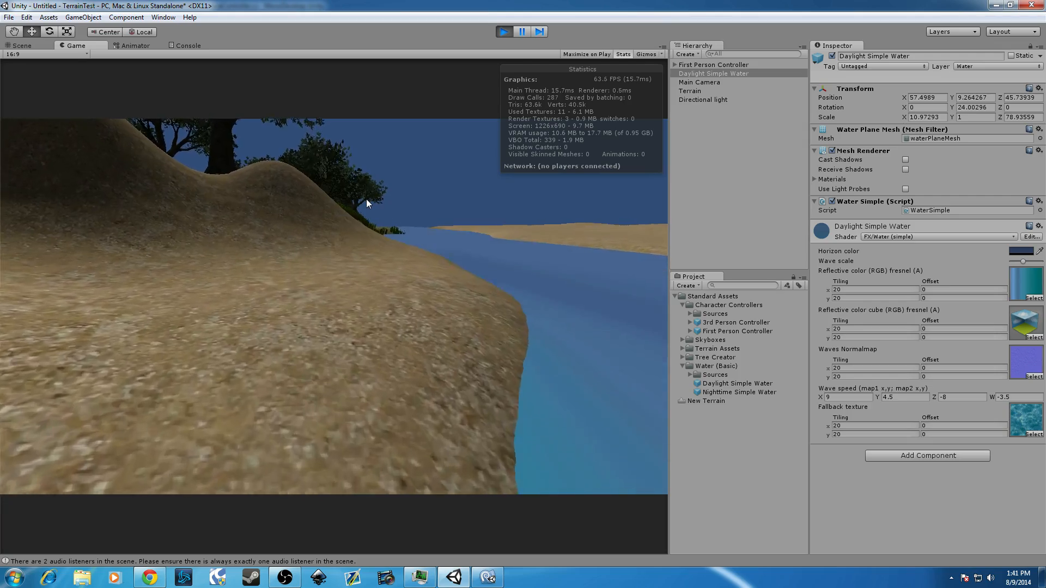
key("w")
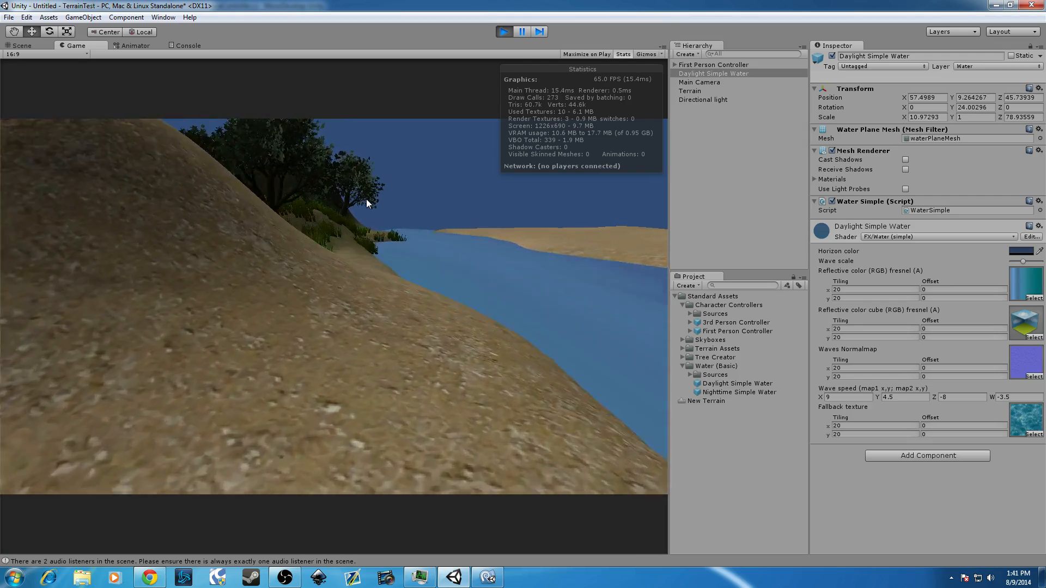
key("w")
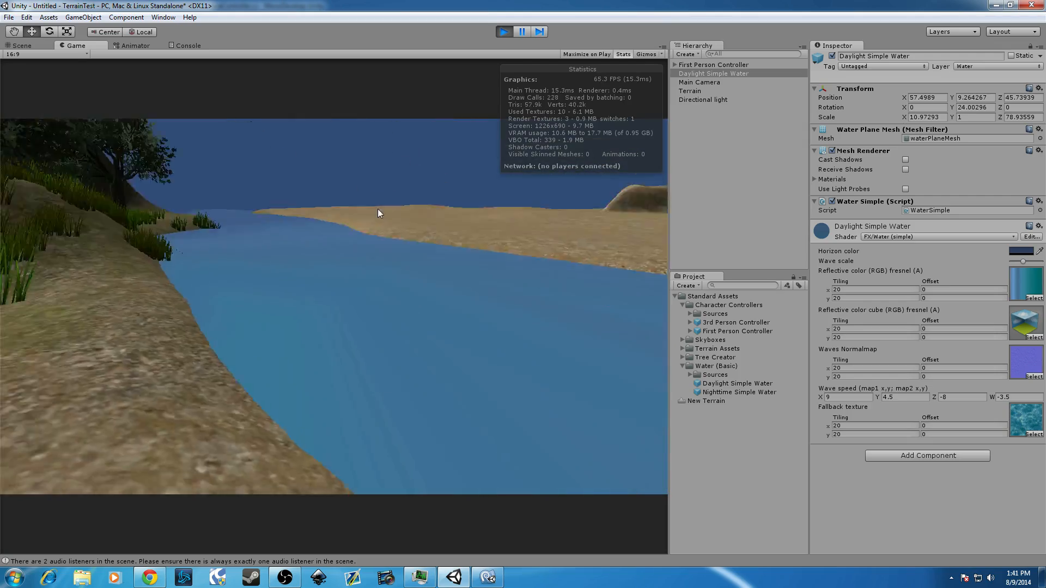
key("w")
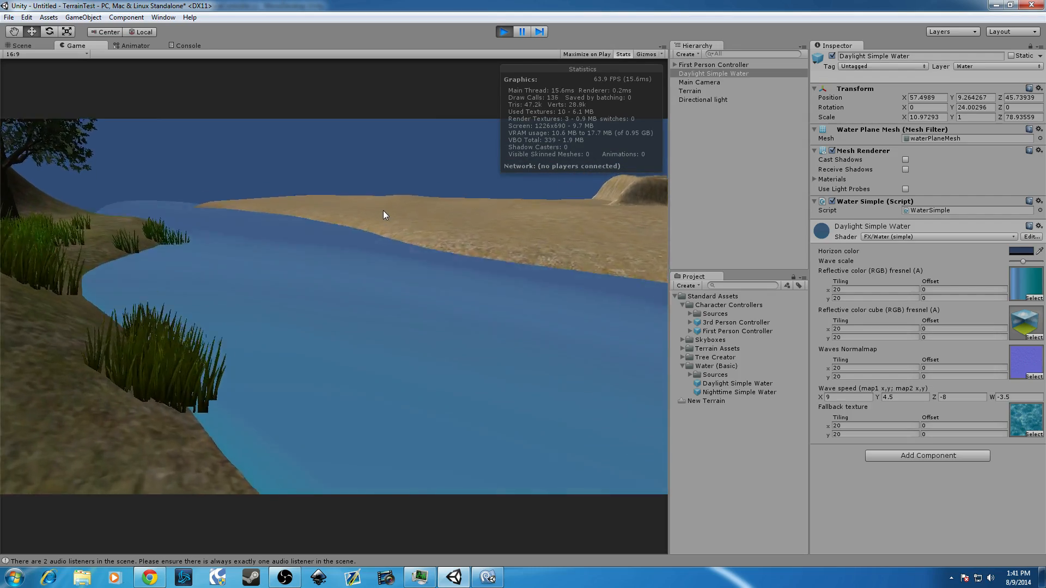
key("a")
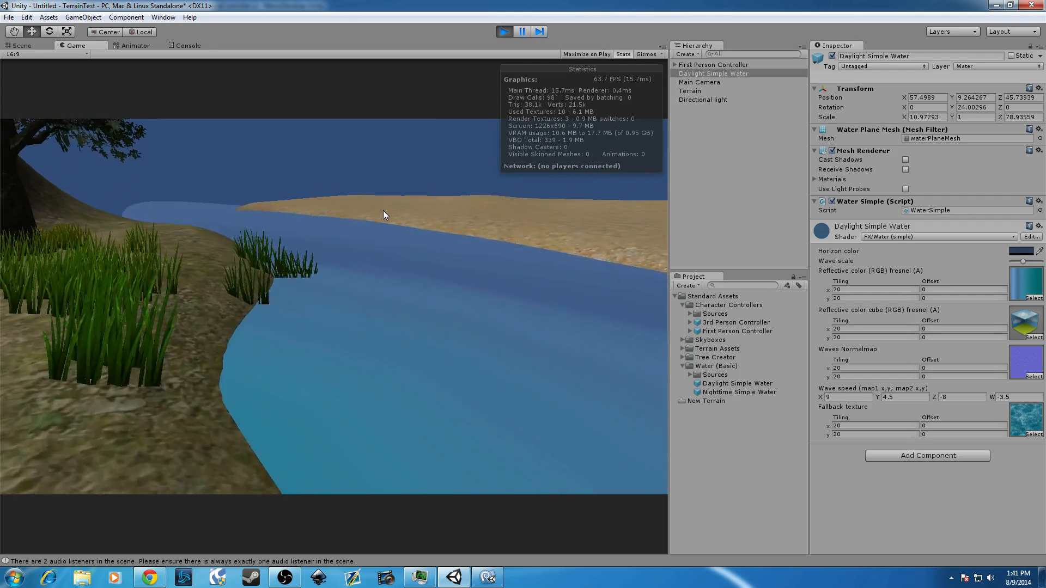
key("w")
key("a")
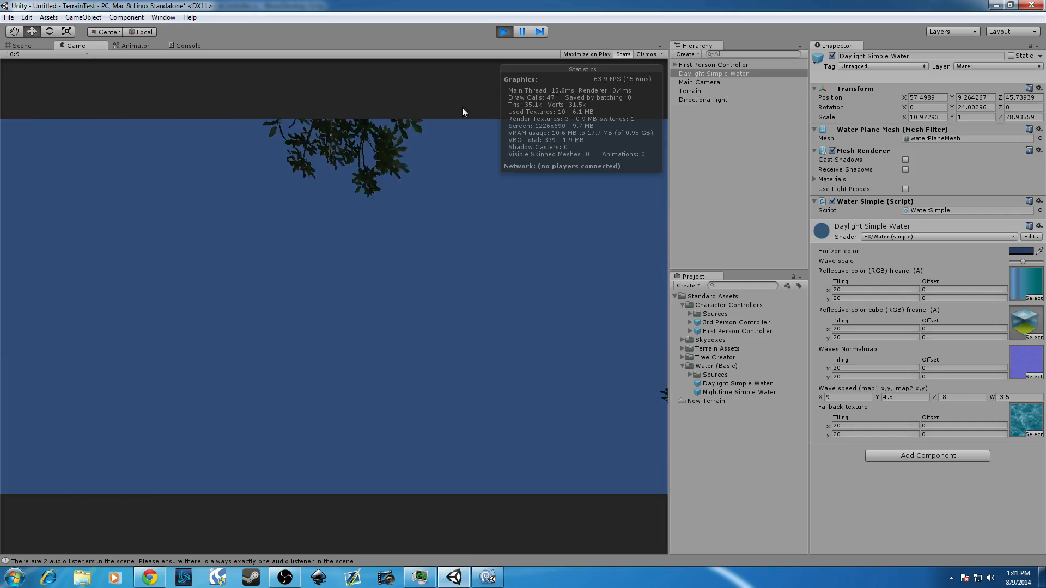
left_click(506, 31)
Select the terrain and inspect the river and the grassy slope around the first-person controller up close.
scroll(395, 224, "down", 5)
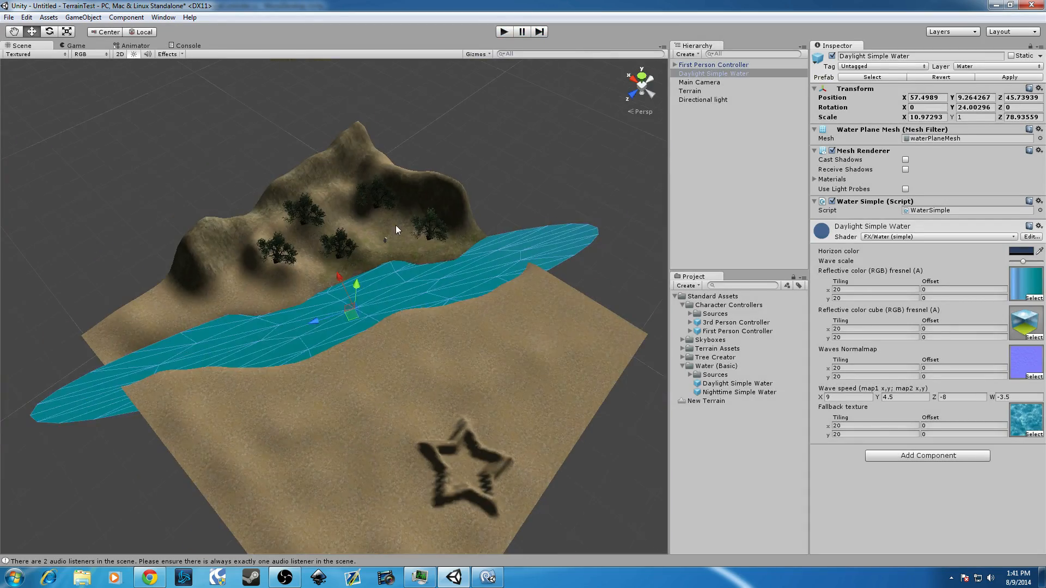
left_click(412, 351)
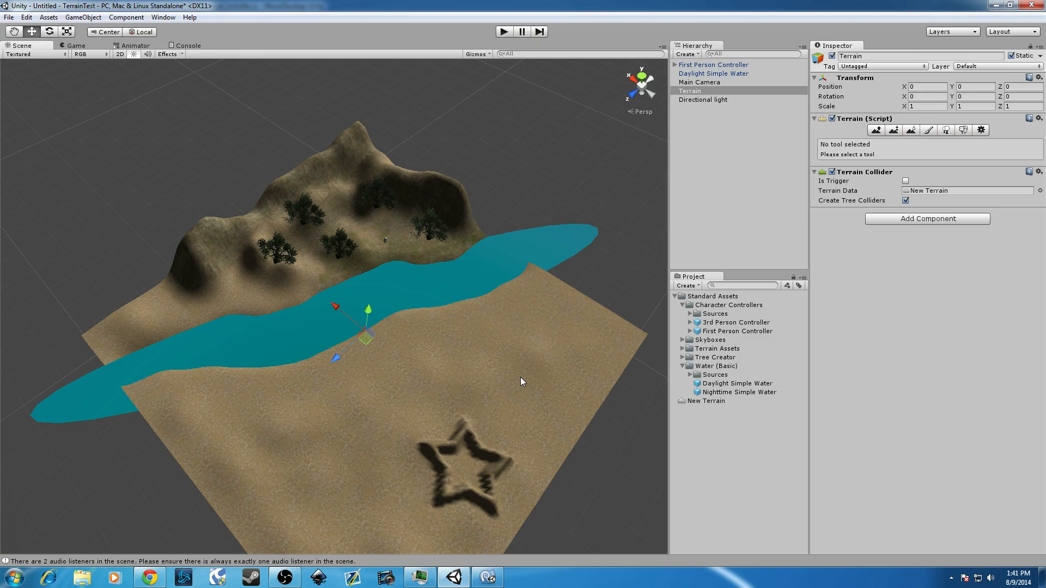
scroll(478, 282, "up", 10)
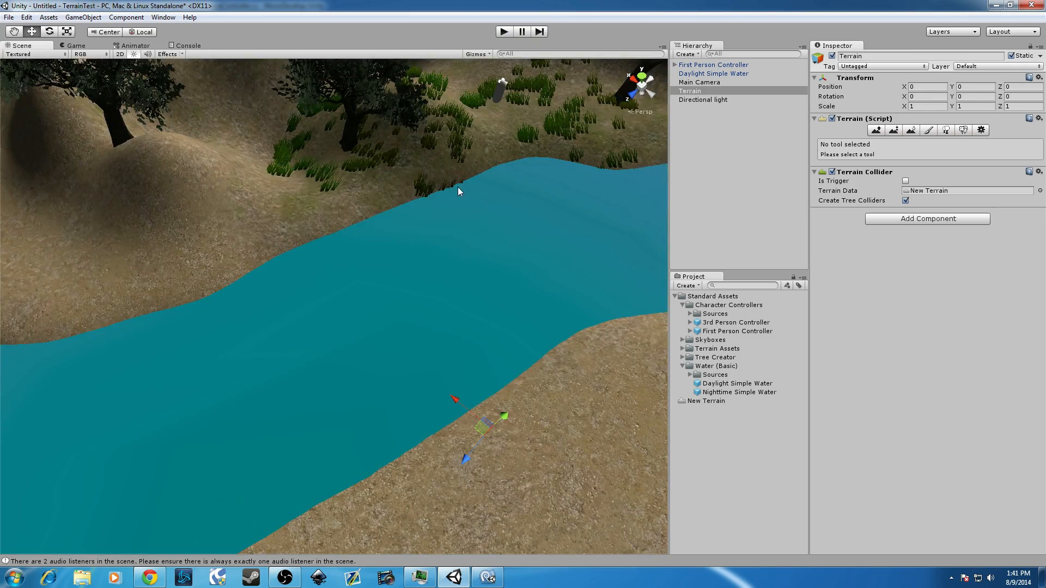
scroll(423, 233, "up", 4)
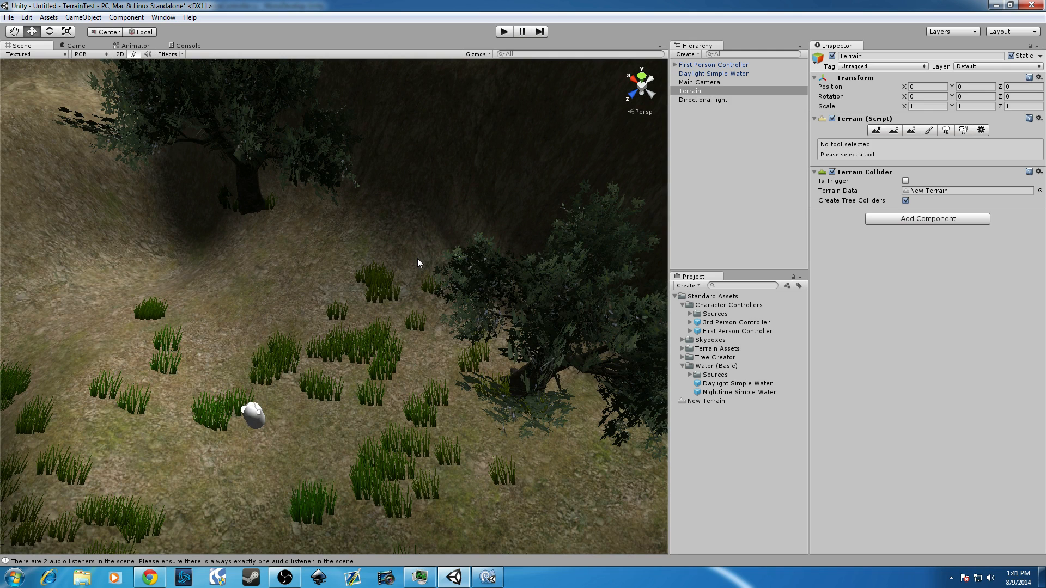